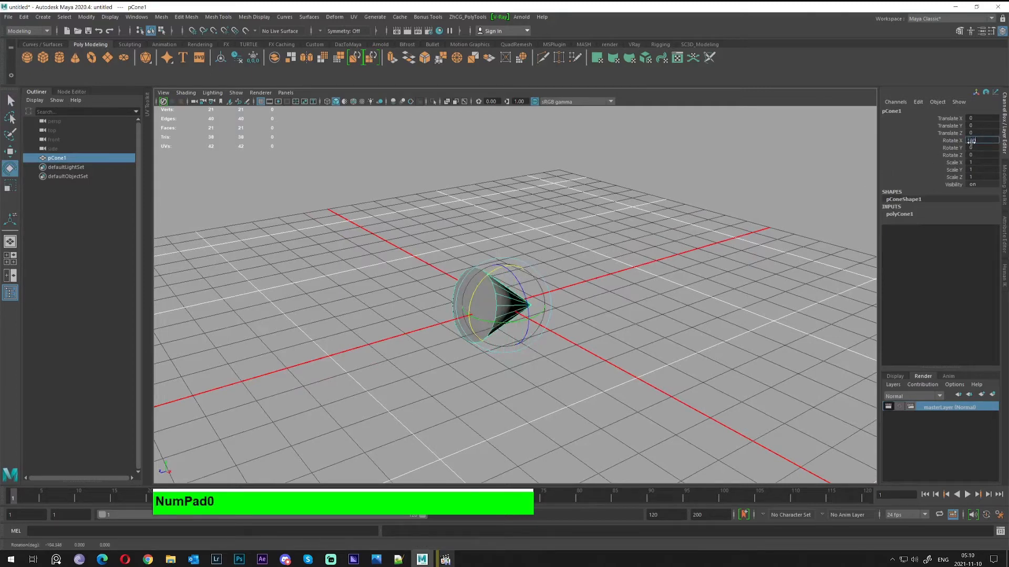
Set the cone's Rotate X to 180 to flip it upside down
key("Return")
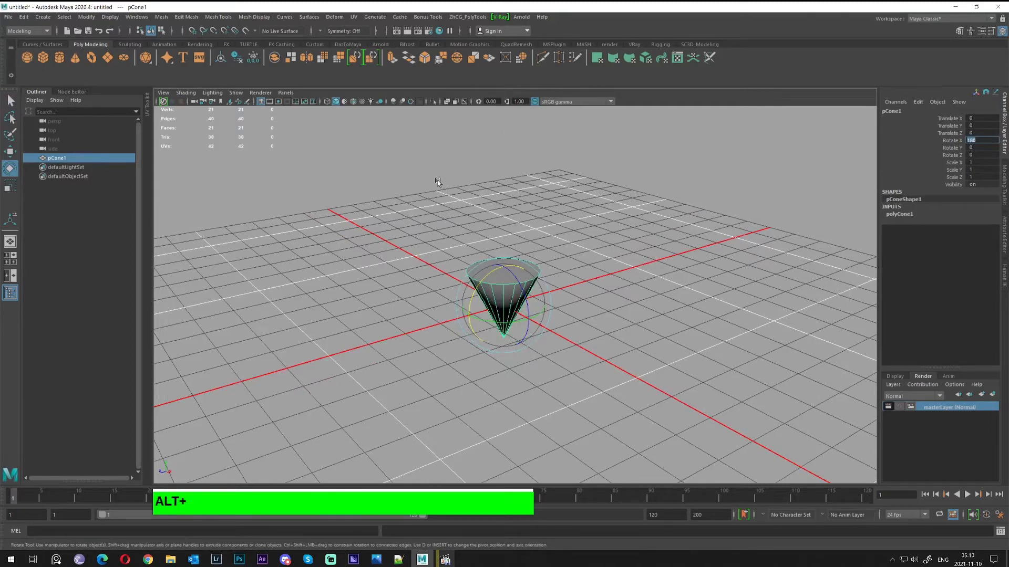
middle_click_drag(437, 182, 342, 124, "alt")
key("w")
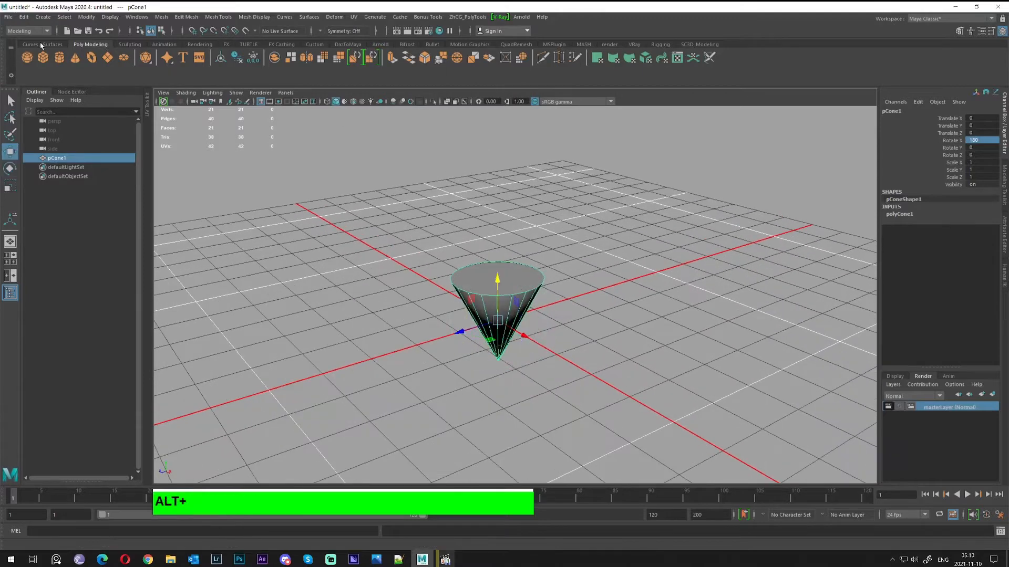
Create a polygon cylinder, scale it into a slim neck and seat it on the cone's wide top
left_click(60, 58)
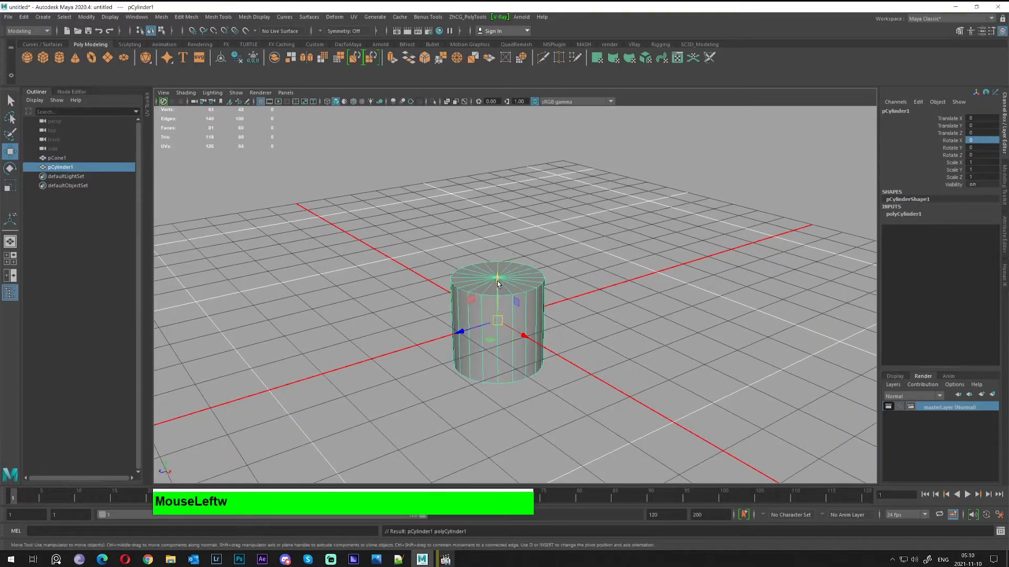
left_click_drag(498, 284, 498, 201)
key("r")
left_click_drag(497, 237, 447, 223)
key("w")
left_click_drag(496, 198, 494, 230)
left_click_drag(495, 230, 399, 263, "alt")
Create a polygon cube, then raise and enlarge it above the cylinder
key("q")
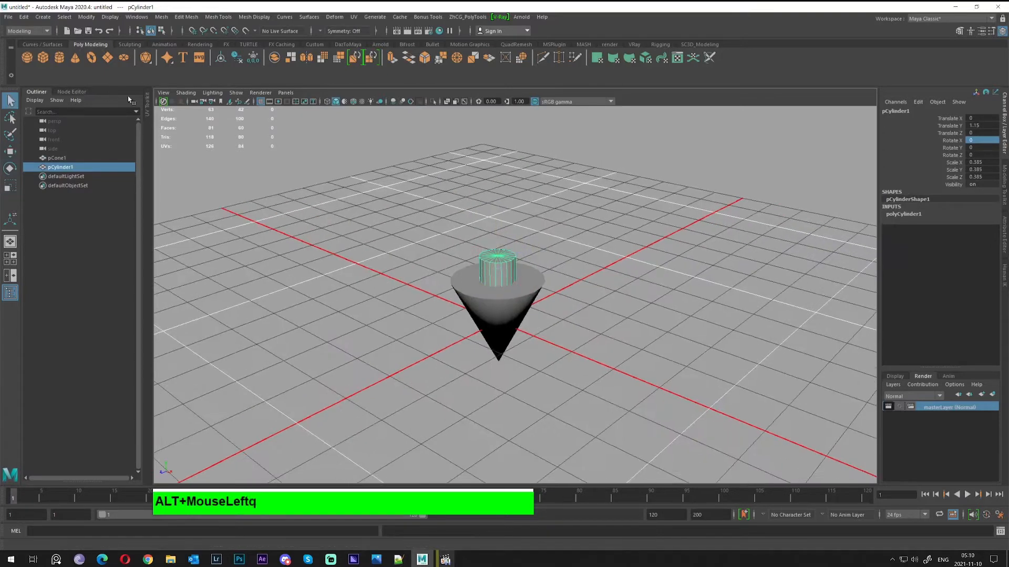
left_click(43, 58)
right_click_drag(399, 231, 513, 323, "alt")
key("alt+w")
left_click_drag(503, 311, 525, 235)
key("r")
middle_click_drag(525, 235, 599, 234)
key("w")
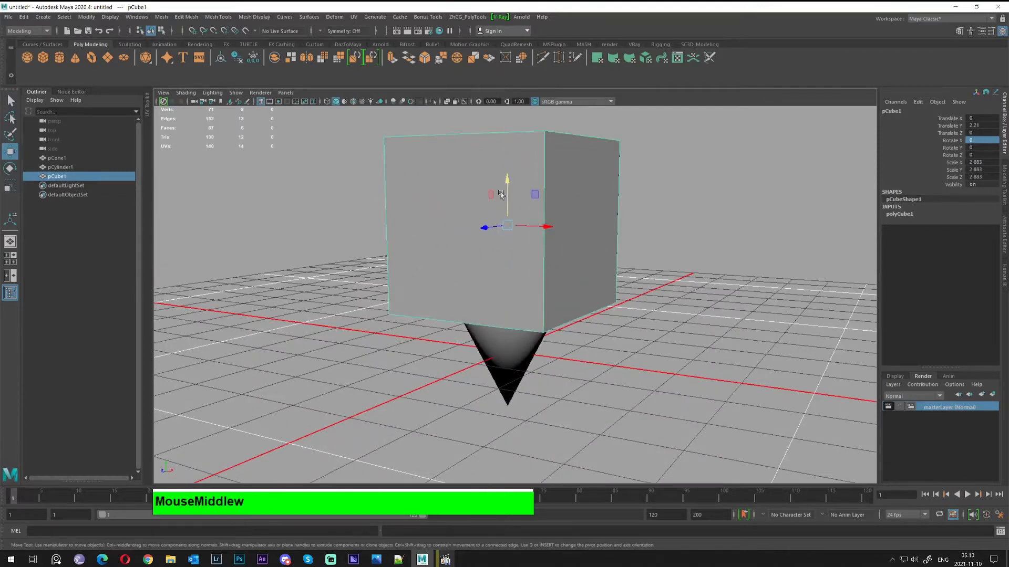
left_click_drag(507, 194, 504, 149)
Lower the cube to meet the cylinder and shrink it slightly
left_click_drag(578, 249, 542, 198, "alt")
middle_click_drag(653, 175, 653, 188)
key("r")
middle_click_drag(540, 207, 483, 178)
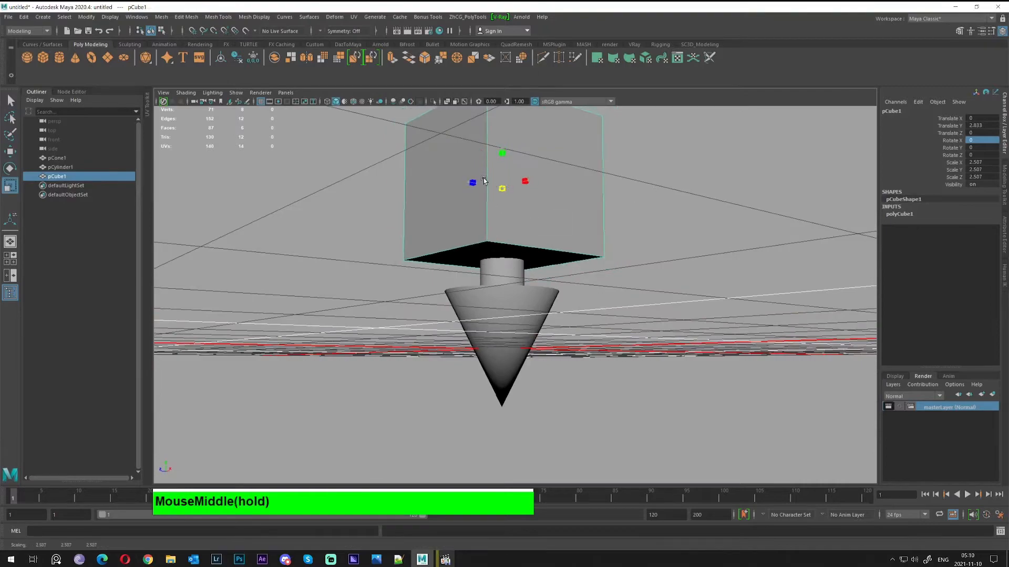
left_click_drag(483, 179, 475, 248, "alt")
key("w")
Scale the cube's four bottom vertices inward so the box tapers toward the neck
right_click_drag(474, 248, 421, 236)
left_click_drag(418, 273, 499, 232, "alt")
left_click_drag(321, 218, 504, 263)
key("r")
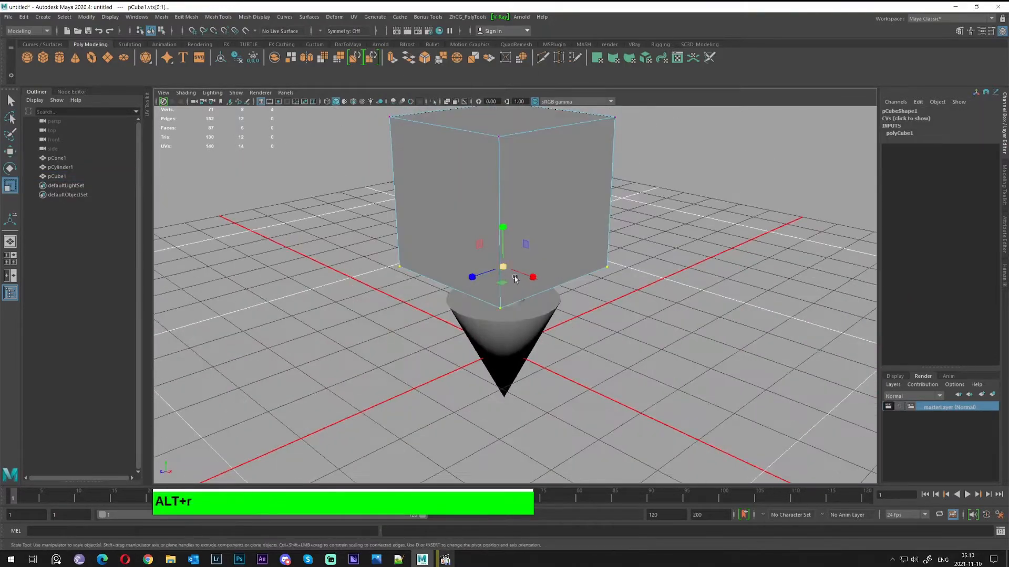
middle_click_drag(505, 263, 466, 262)
left_click_drag(465, 262, 486, 228, "alt")
key("w")
key("r")
middle_click_drag(499, 266, 504, 268)
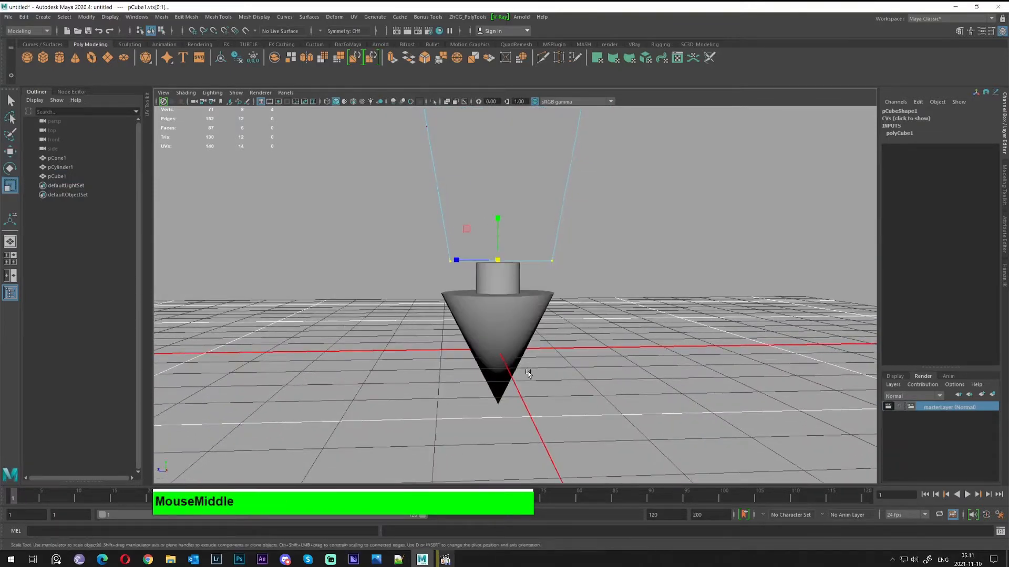
key("space")
key("space")
key("f")
right_click_drag(509, 320, 564, 329, "alt")
In the side view, adjust the box's top vertices and scale them outward
middle_click(560, 335)
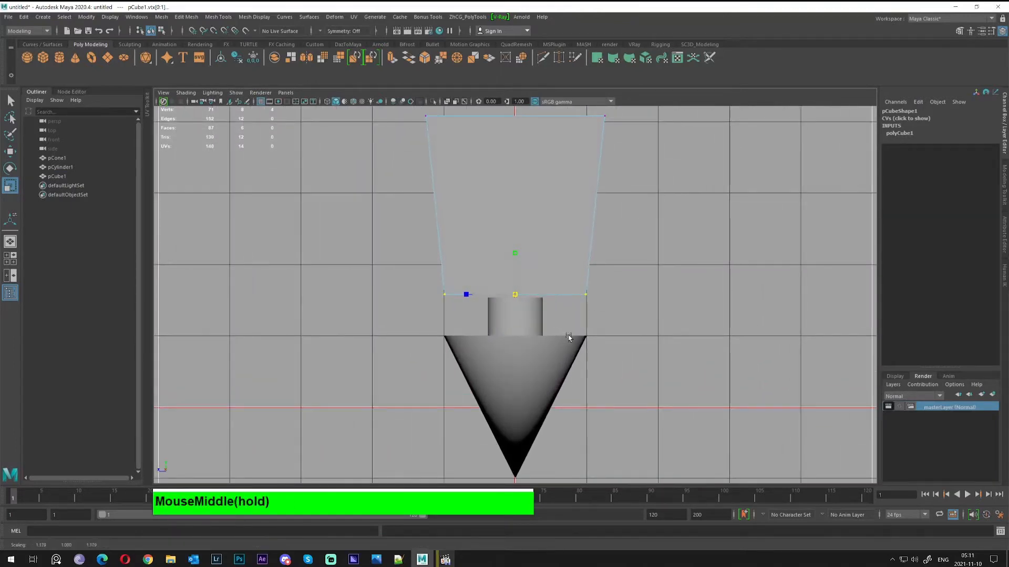
middle_click_drag(554, 208, 570, 266, "alt")
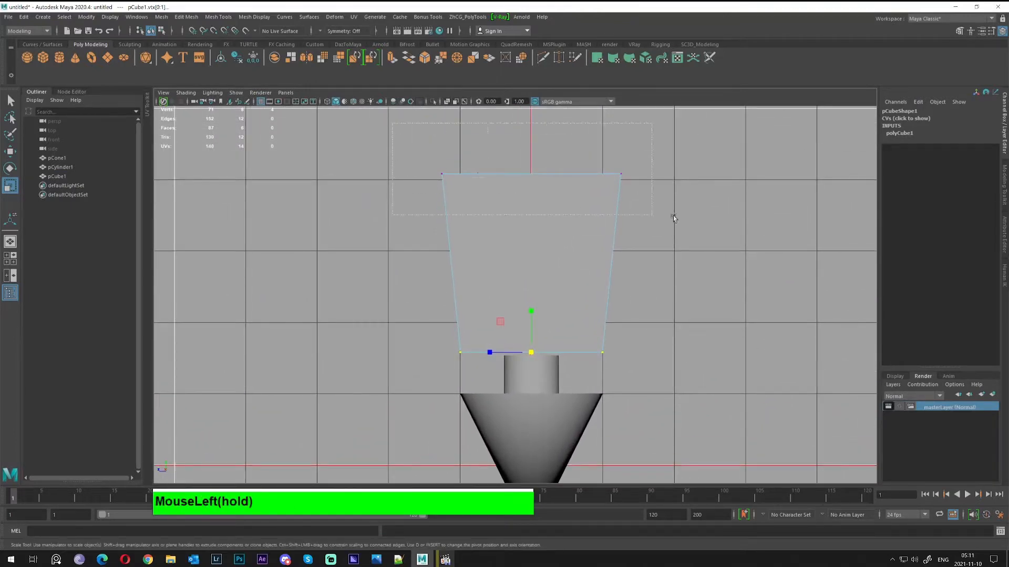
key("w")
mouse_move(531, 157)
left_mouse_down()
mouse_move(531, 133)
mouse_move(528, 166)
left_mouse_up()
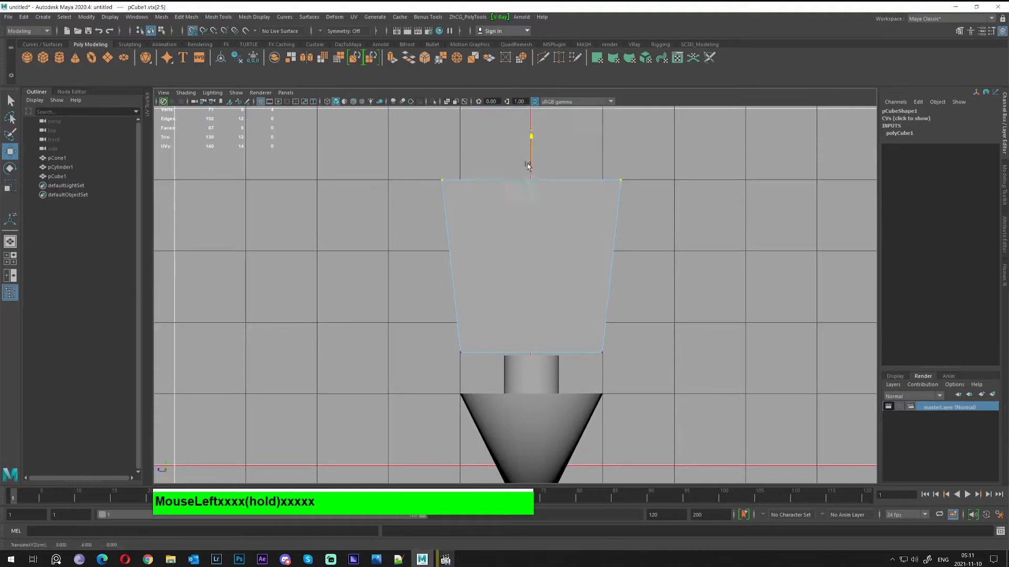
key("r")
middle_click_drag(530, 181, 540, 182)
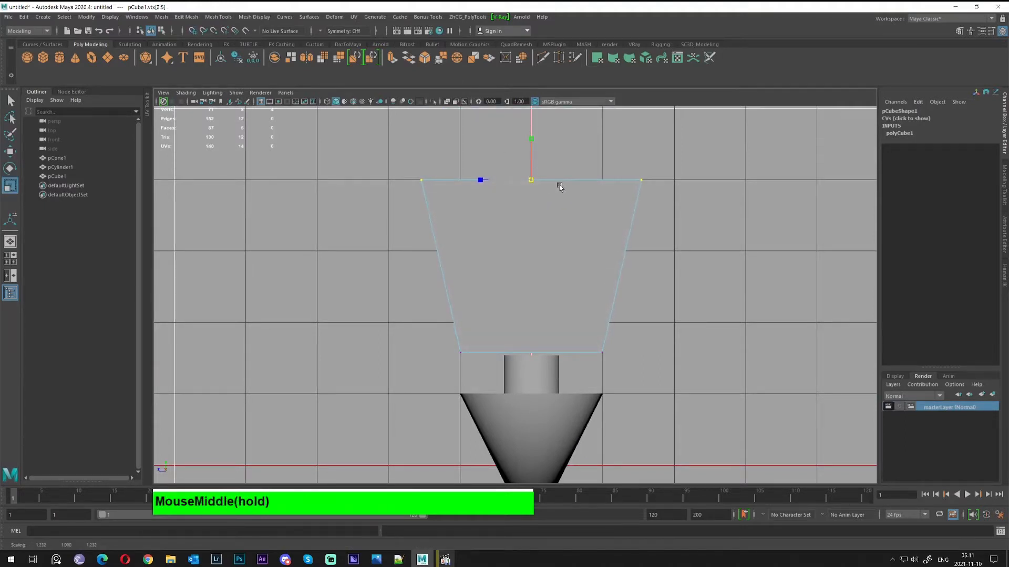
Return to Object Mode and the perspective view, looking at the box and cone
key("q")
right_click_drag(555, 188, 608, 170)
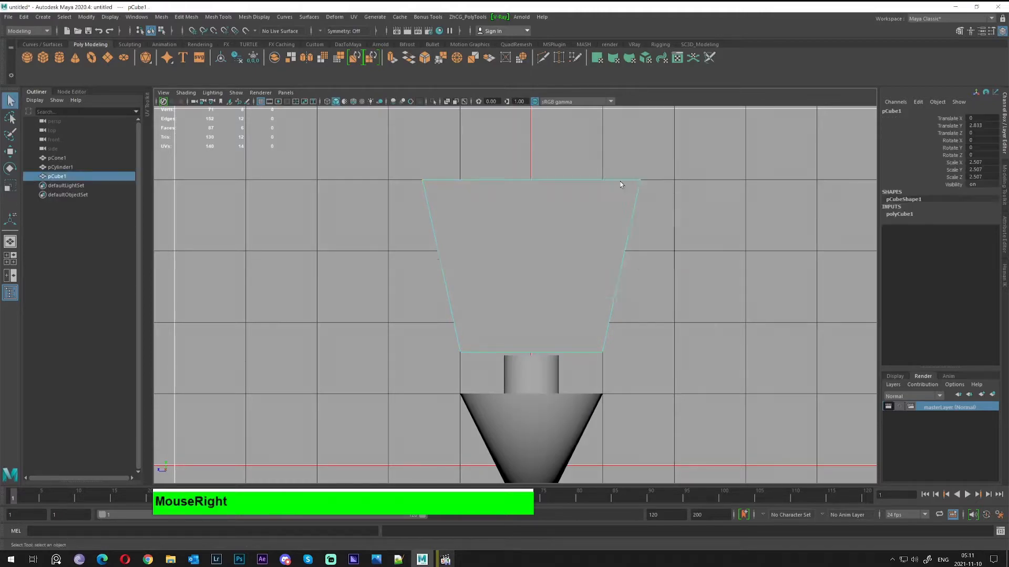
key("space")
key("space")
left_click_drag(629, 166, 637, 199, "alt")
right_click_drag(636, 198, 653, 215, "alt")
left_click_drag(654, 214, 547, 189, "alt")
middle_click_drag(547, 189, 557, 226, "alt")
left_click_drag(557, 226, 509, 210, "alt")
Select the cylinder, try a move, and undo the accidental nudge
scroll(567, 194, "up", 4, "alt")
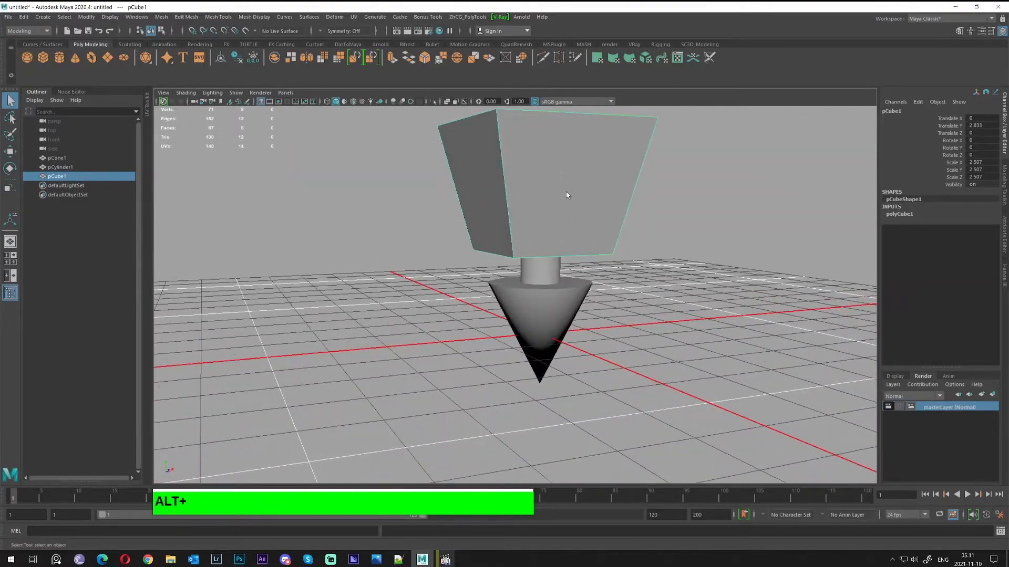
middle_click_drag(569, 175, 546, 209, "alt")
right_click_drag(547, 210, 552, 251, "alt")
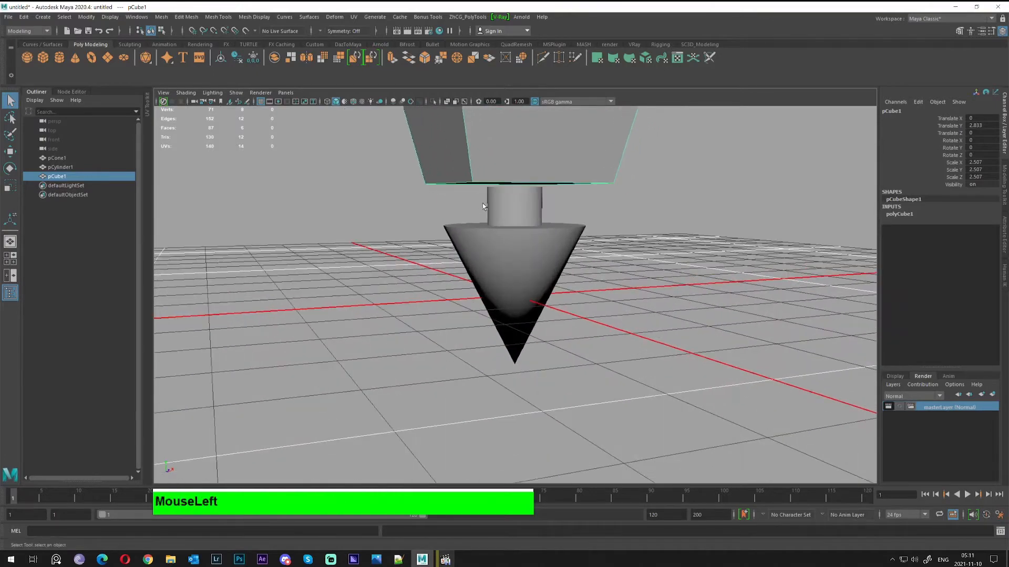
left_click_drag(482, 203, 517, 213)
left_click_drag(520, 214, 443, 212, "alt")
right_click_drag(443, 212, 555, 189, "alt")
middle_click_drag(555, 189, 547, 250, "alt")
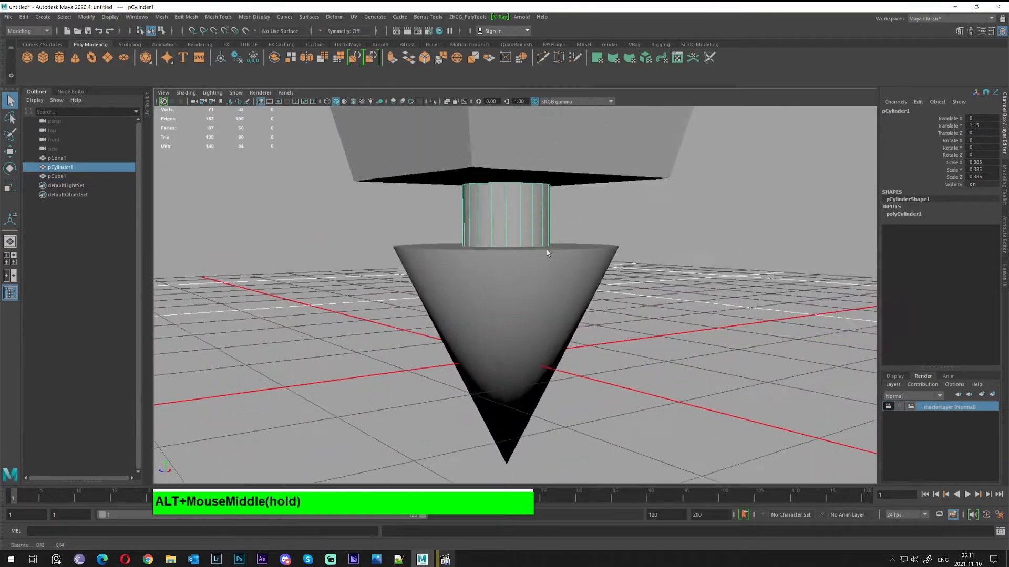
key("alt+w")
left_click_drag(503, 186, 555, 219)
key("ctrl+z")
left_click(489, 207)
Select pCone1 and isolate it with Ctrl+1
right_click_drag(556, 219, 436, 197, "alt")
left_click_drag(436, 197, 552, 221, "alt")
right_click_drag(551, 221, 386, 153, "alt")
left_click_drag(386, 152, 501, 279, "alt")
right_click_drag(501, 279, 586, 287, "alt")
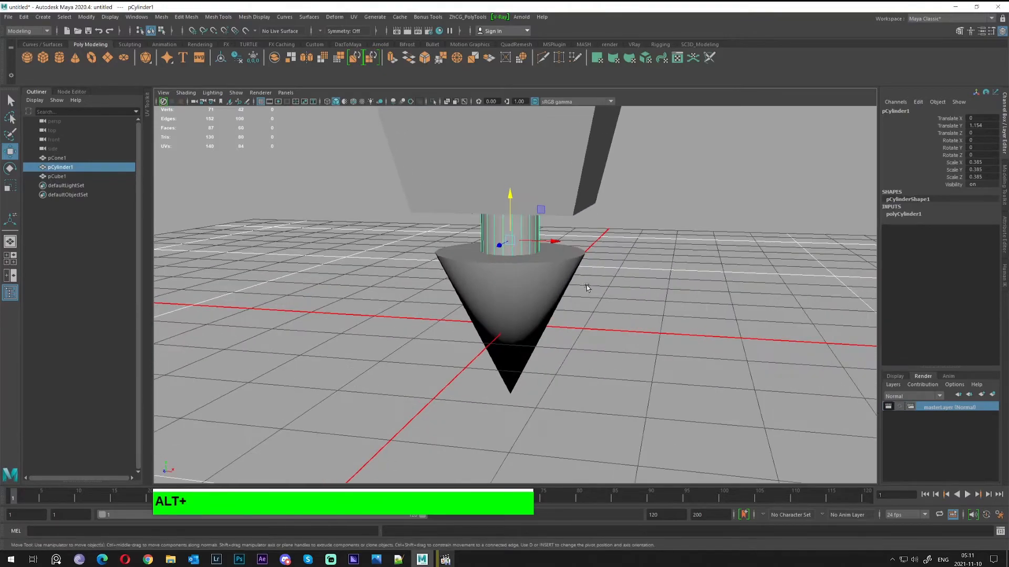
mouse_move(556, 276)
left_mouse_down("alt")
mouse_move(527, 266)
mouse_move(453, 282)
mouse_move(557, 283)
left_mouse_up("alt")
right_click_drag(557, 283, 488, 213, "alt")
middle_click(487, 212, "alt")
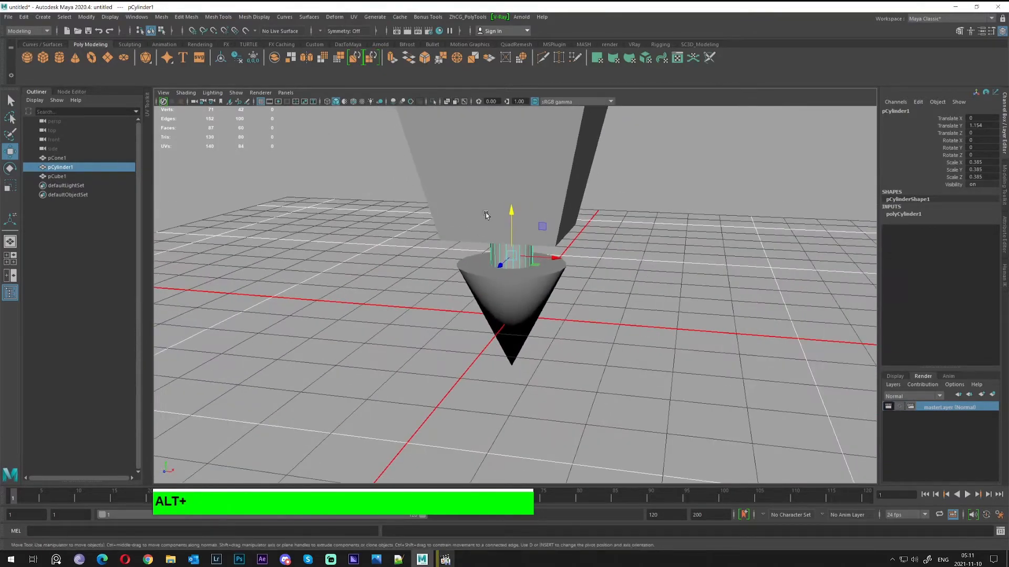
right_click_drag(470, 260, 534, 299, "alt")
left_click(534, 300)
key("ctrl+1")
left_click_drag(534, 299, 513, 312, "alt")
Set the cone's Subdivisions Axis to 16 in polyCone1
left_click(899, 214)
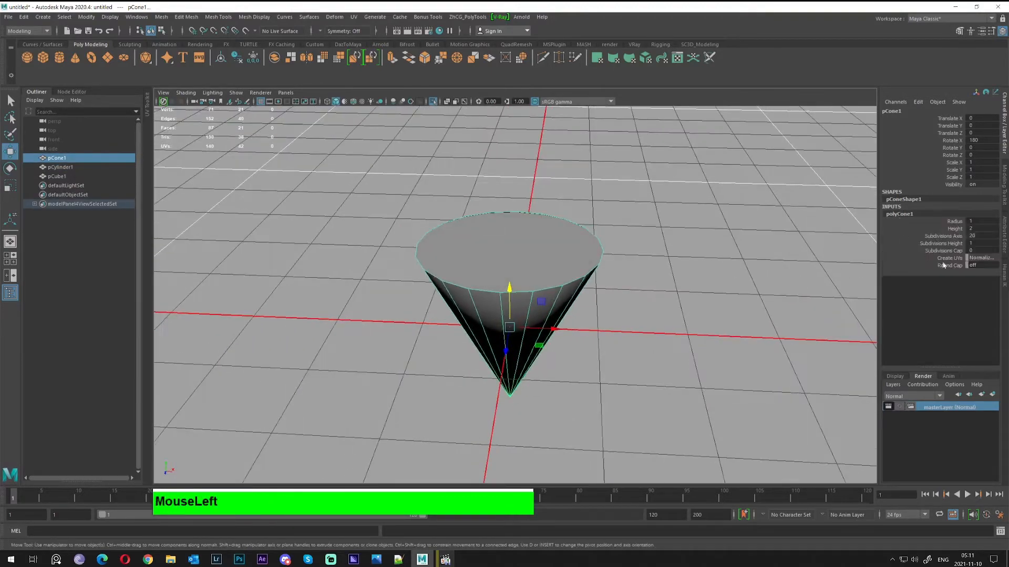
key("Return")
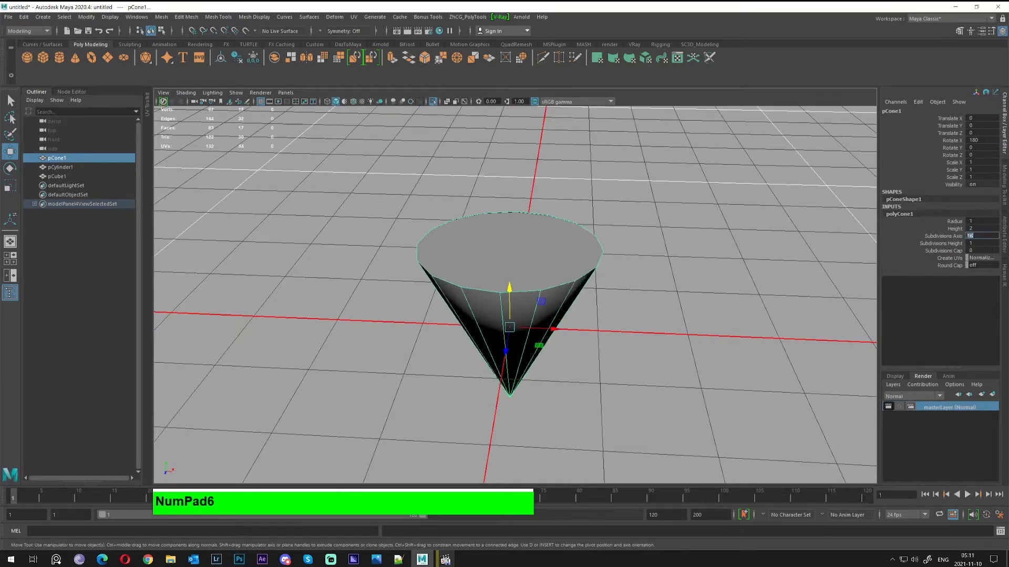
left_click_drag(470, 353, 497, 297, "alt")
Select spoke edges on the cone's cap and convert them to vertices
right_click(497, 295)
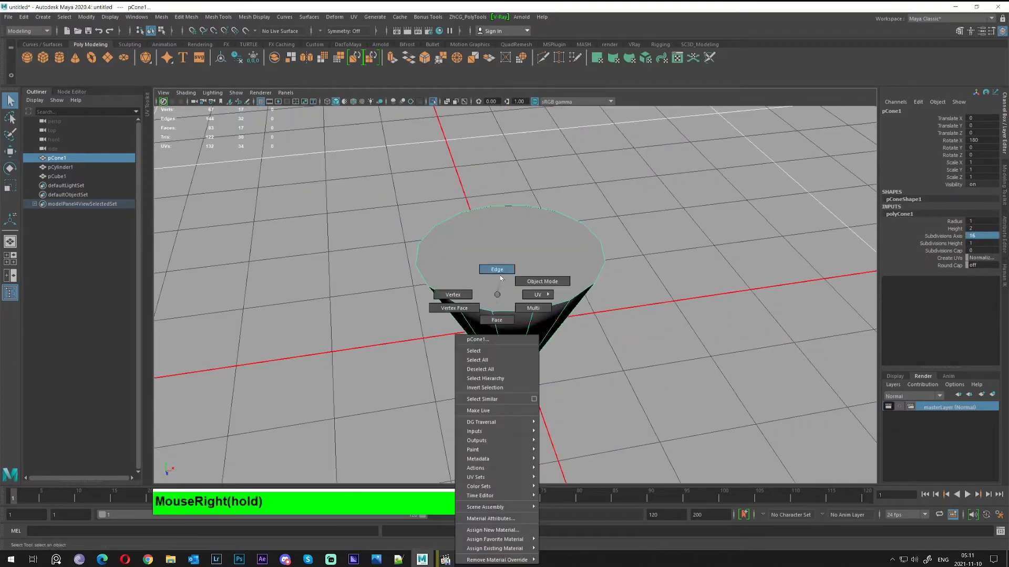
right_click_drag(500, 279, 501, 275)
left_click_drag(511, 357, 521, 244, "alt")
left_click_drag(575, 295, 590, 297, "alt")
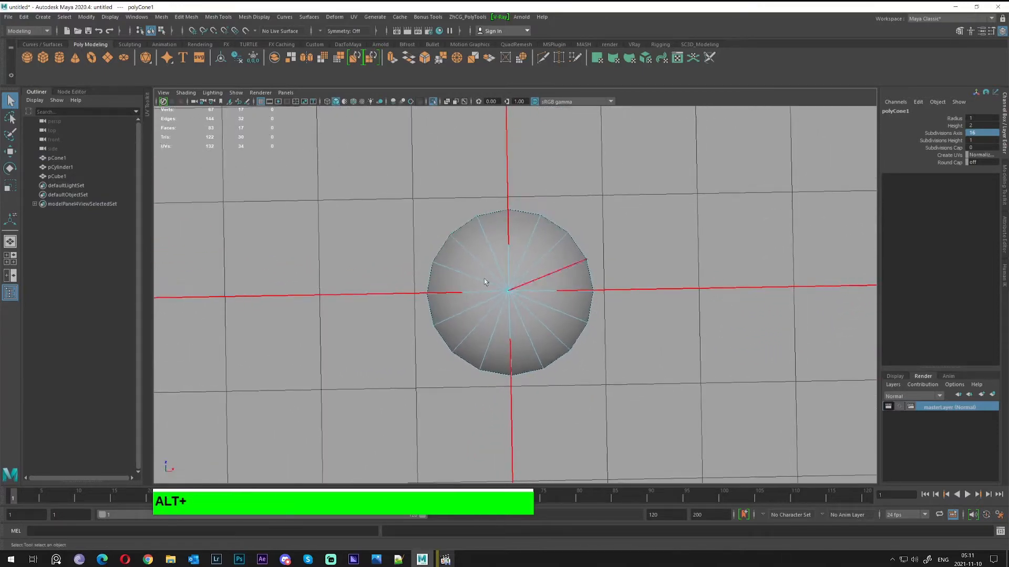
left_click(470, 252)
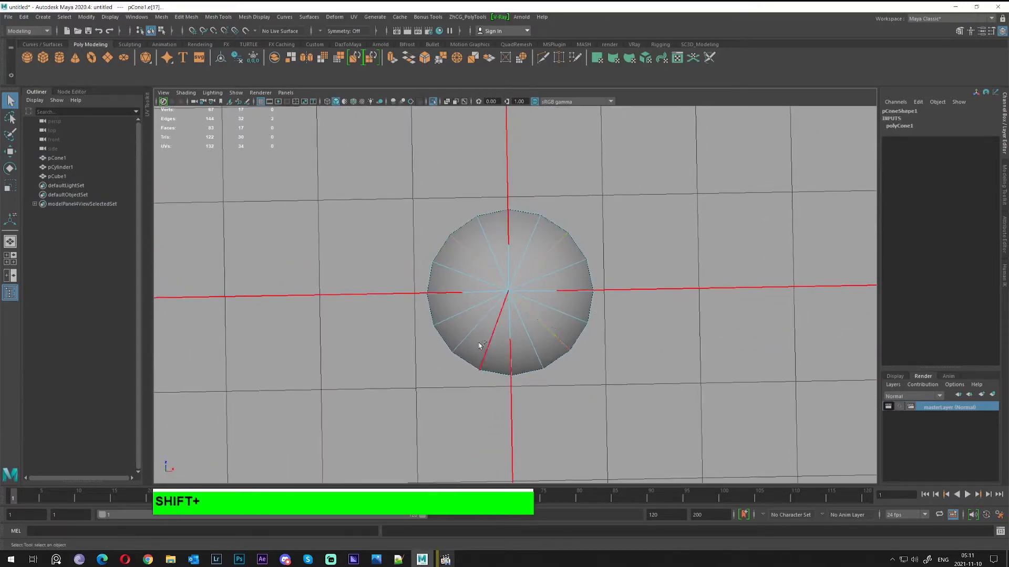
left_click(506, 332, "shift")
key("w")
key("r")
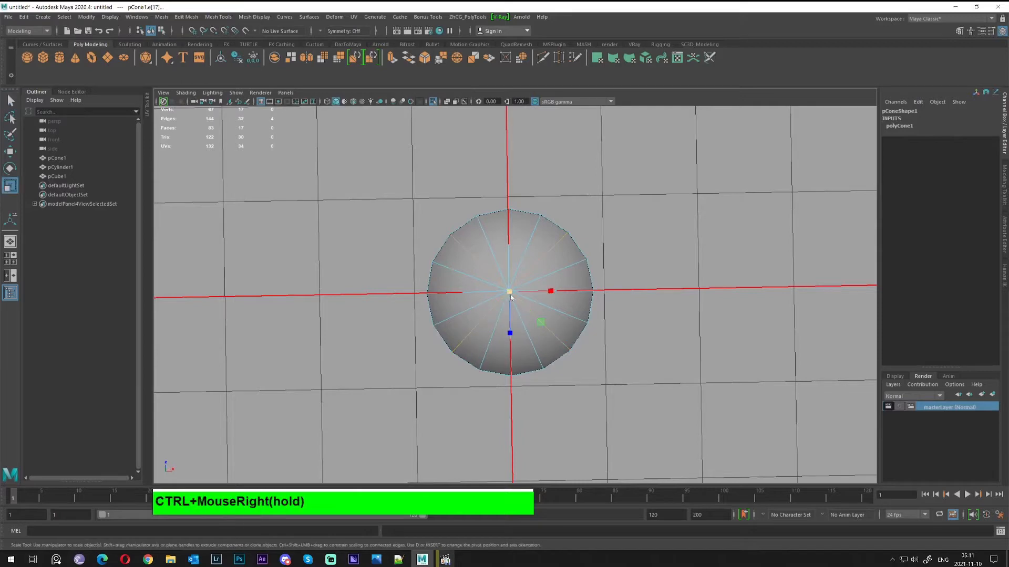
right_click_drag(511, 295, 416, 294, "ctrl")
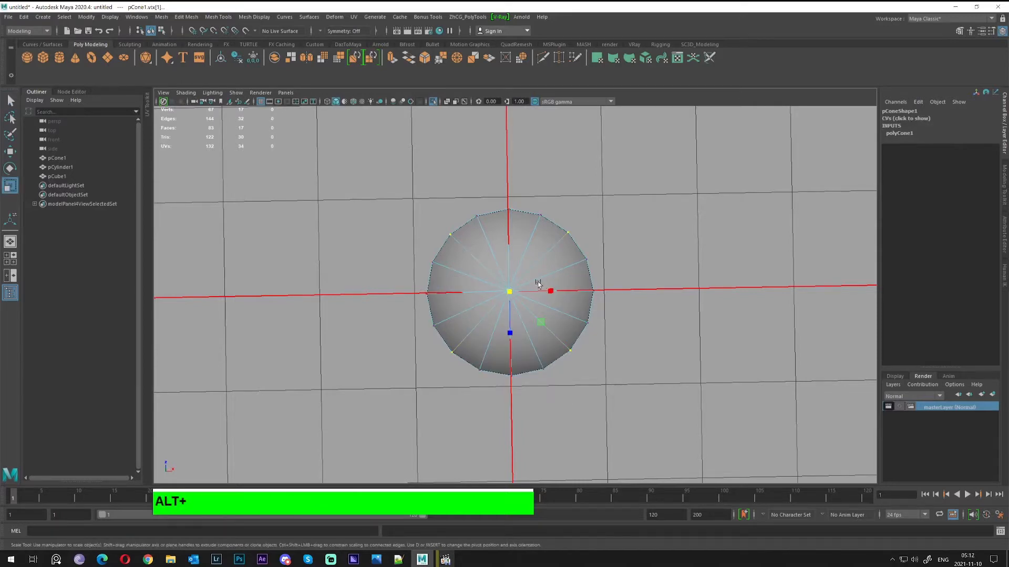
left_click_drag(538, 283, 635, 234, "alt")
middle_click(635, 235)
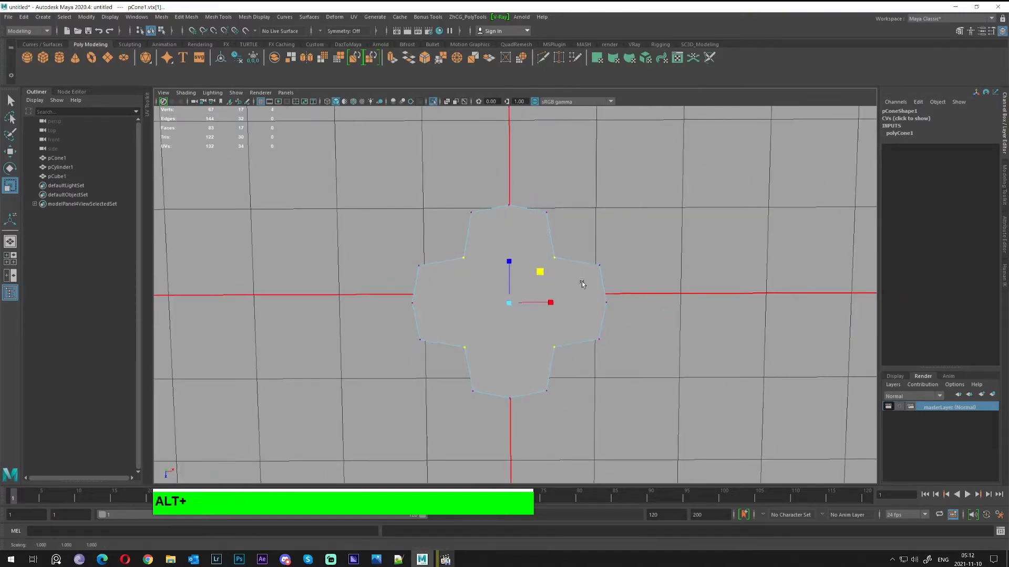
left_click_drag(582, 283, 508, 262, "alt")
key("q")
right_click_drag(513, 253, 558, 240)
left_click_drag(563, 244, 392, 380, "alt")
right_click_drag(440, 264, 476, 244)
left_click_drag(475, 250, 553, 319, "alt")
key("ctrl+1")
scroll(515, 288, "down", 3)
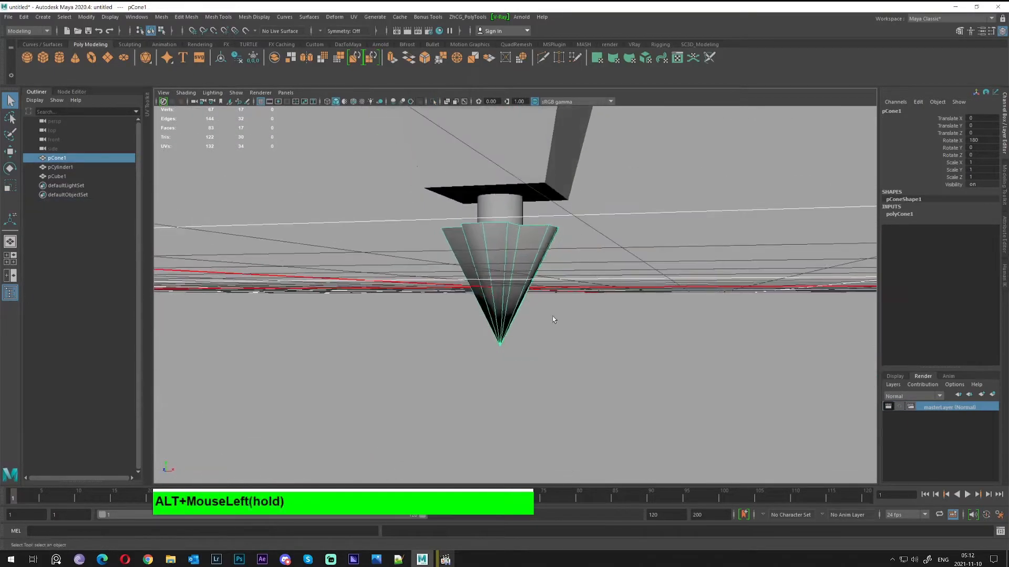
right_click_drag(553, 319, 681, 363, "alt")
middle_click_drag(681, 363, 601, 349, "alt")
left_click_drag(601, 349, 529, 309, "alt")
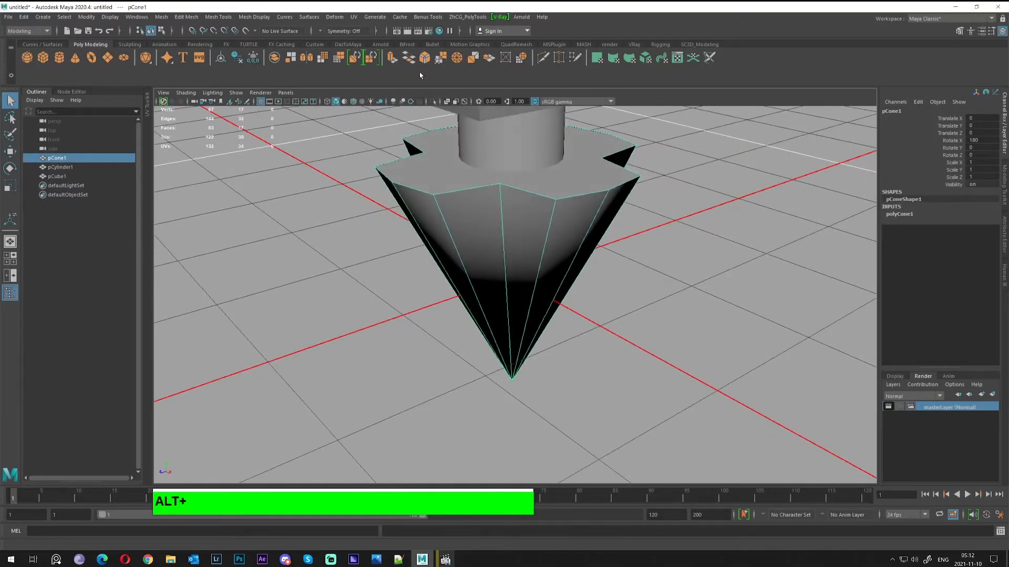
middle_click_drag(441, 161, 538, 230, "alt")
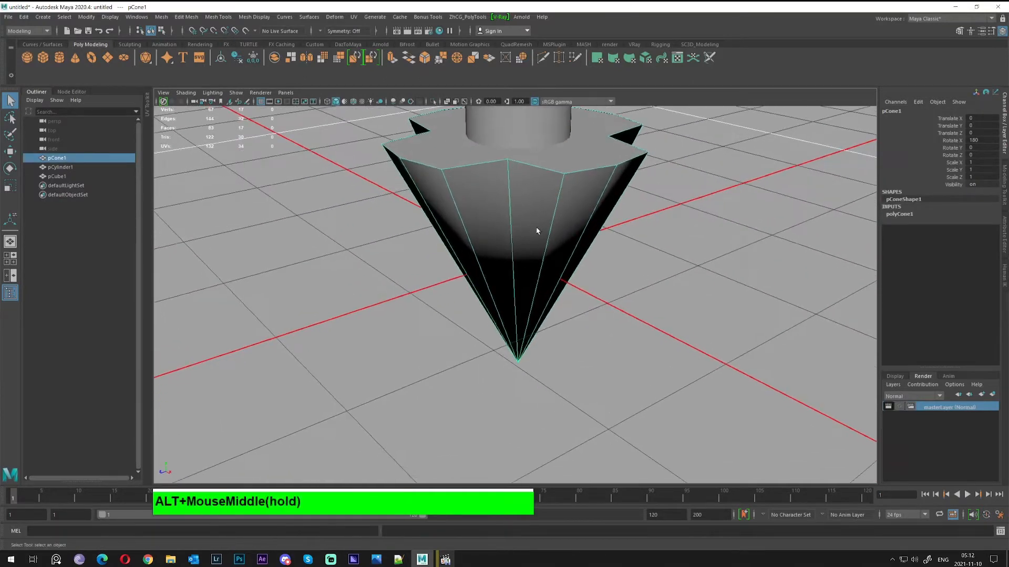
left_click_drag(538, 229, 491, 219, "alt")
right_click_drag(491, 219, 527, 240, "alt")
left_click_drag(527, 240, 474, 229, "alt")
Isolate the cone and Multi-Cut a new edge across its cap
right_click(505, 215)
key("ctrl+1")
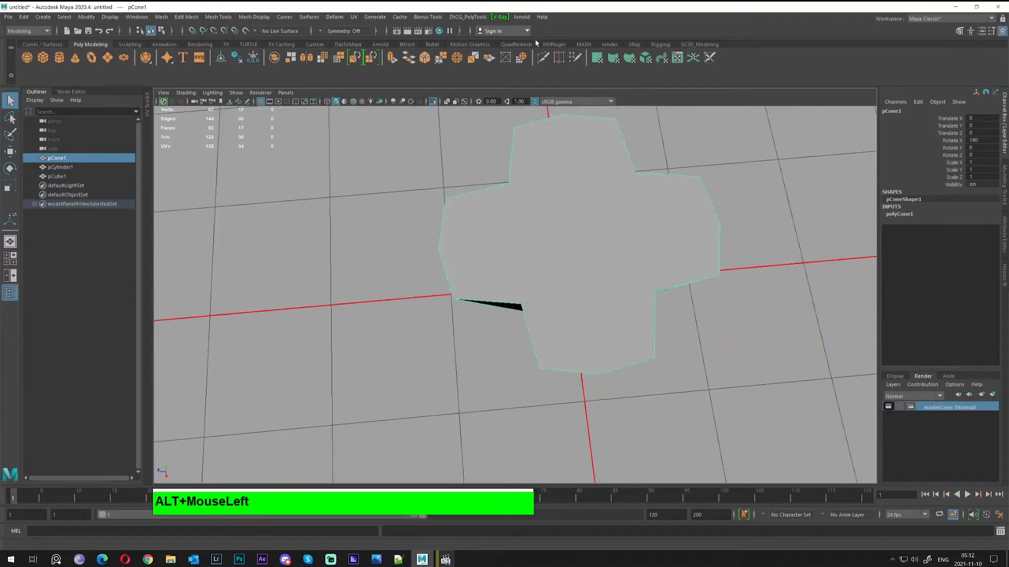
left_click(543, 57)
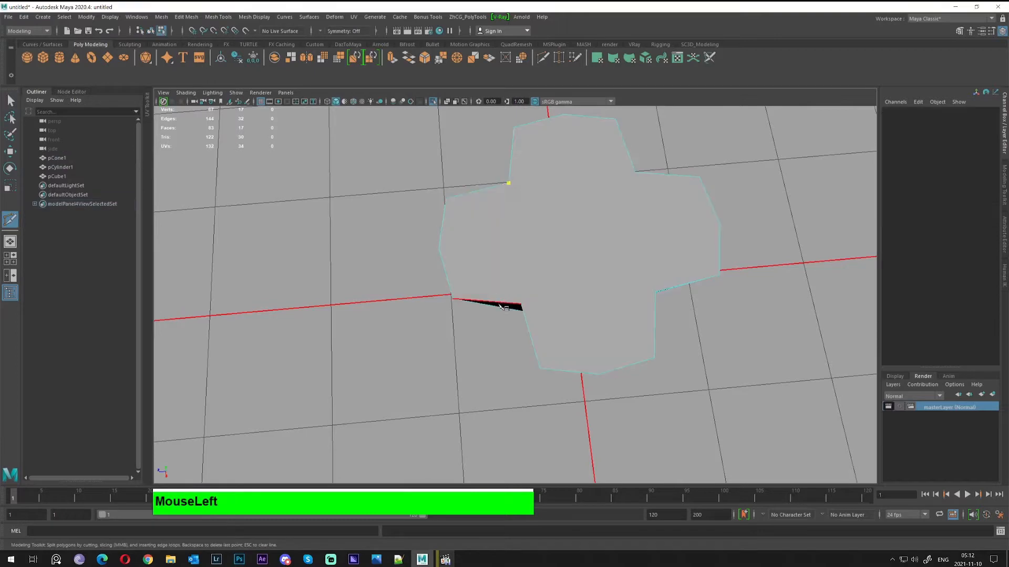
left_click(519, 305)
key("Return")
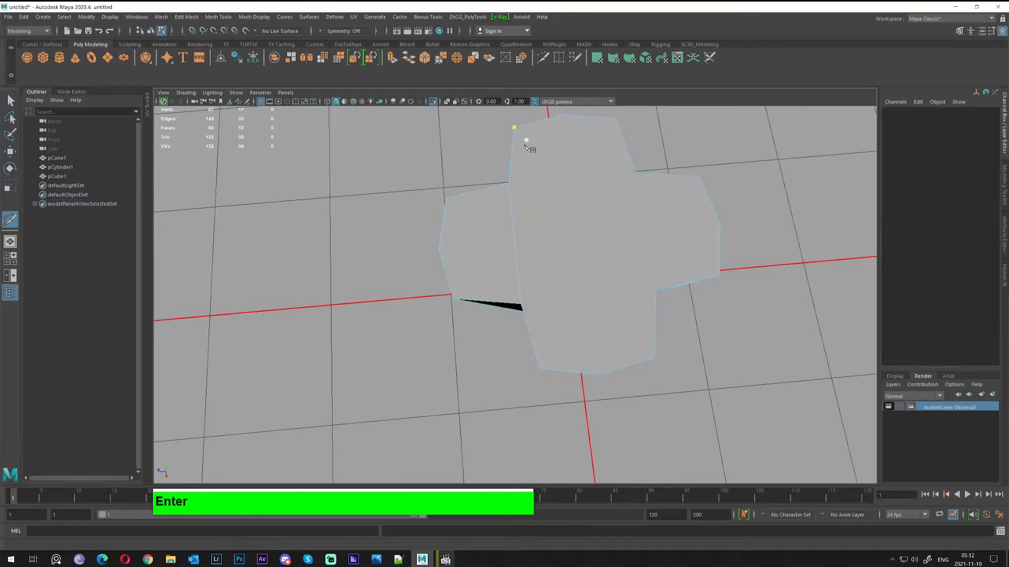
mouse_move(543, 250)
left_mouse_down("alt")
mouse_move(536, 236)
mouse_move(529, 254)
left_mouse_up("alt")
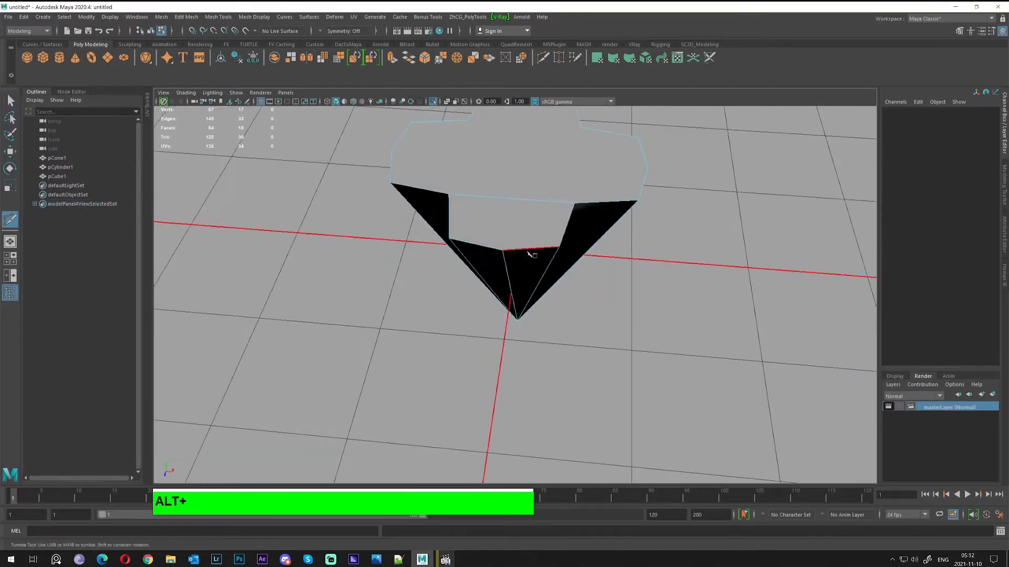
left_click_drag(534, 202, 701, 183, "alt")
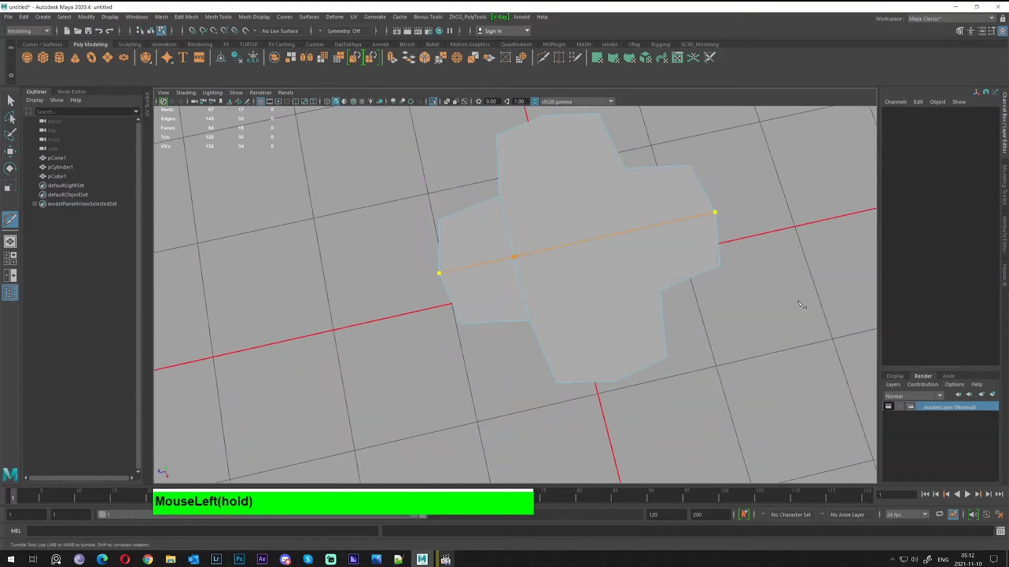
left_click_drag(527, 317, 502, 247, "alt")
Select a group of the cone's side faces, then return to object selection in the four-view layout
key("alt+q")
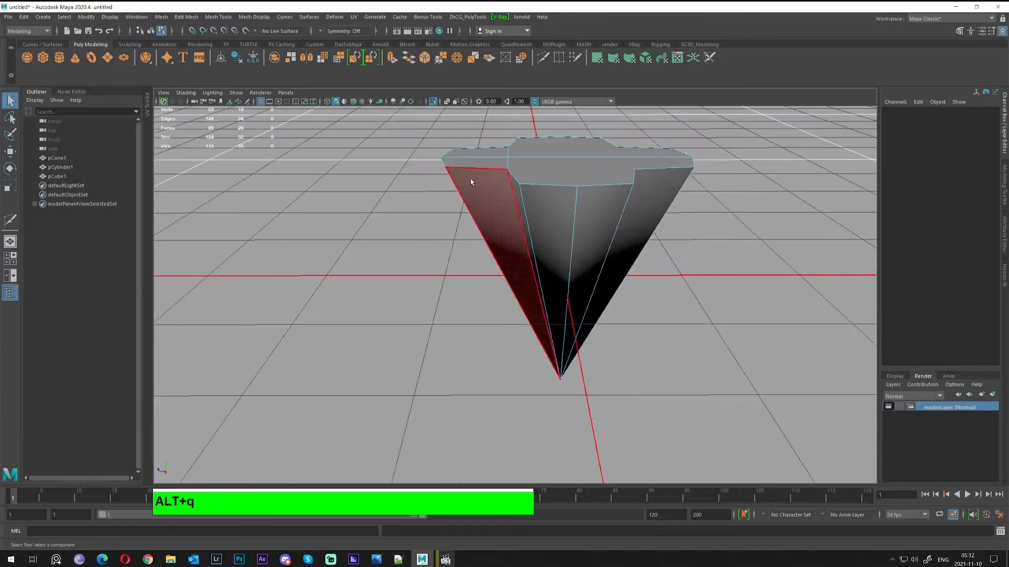
right_click_drag(470, 181, 471, 212)
left_click_drag(380, 126, 461, 227)
left_click_drag(462, 293, 512, 252, "alt")
key("F8")
key("space")
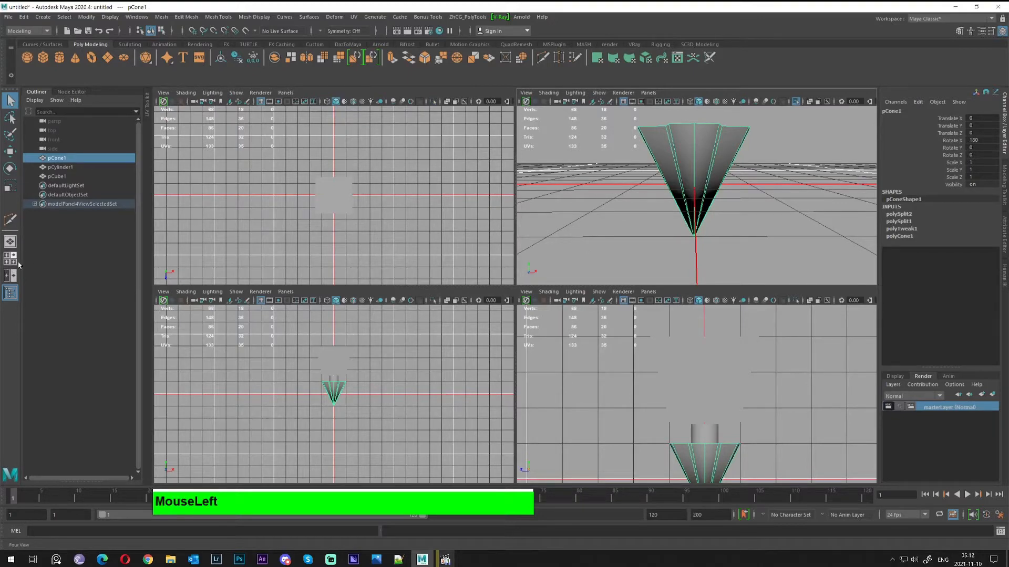
Maximize the front view, turn on Wireframe on Shaded, and zoom in to select pCone1
left_click(324, 349)
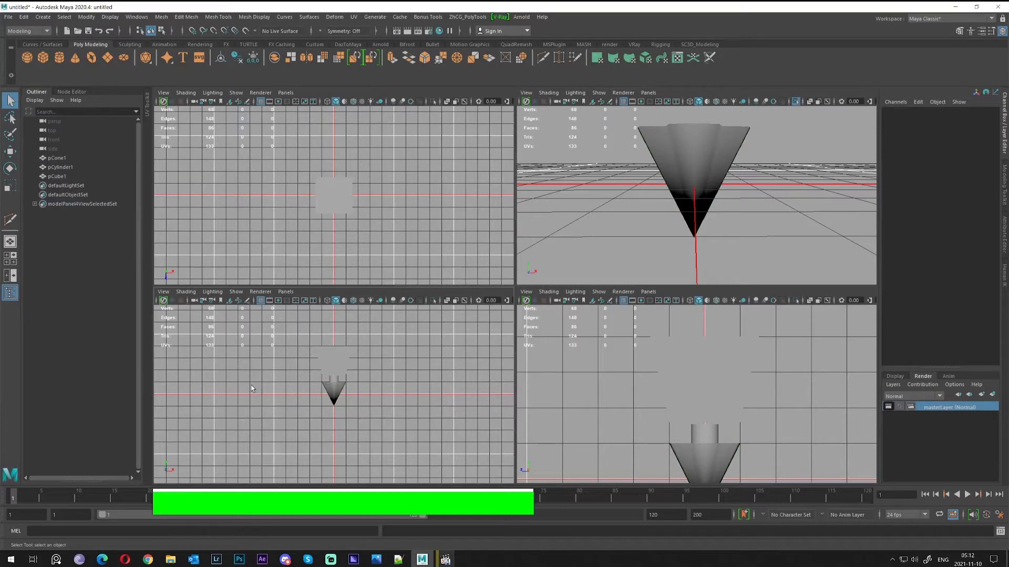
key("space")
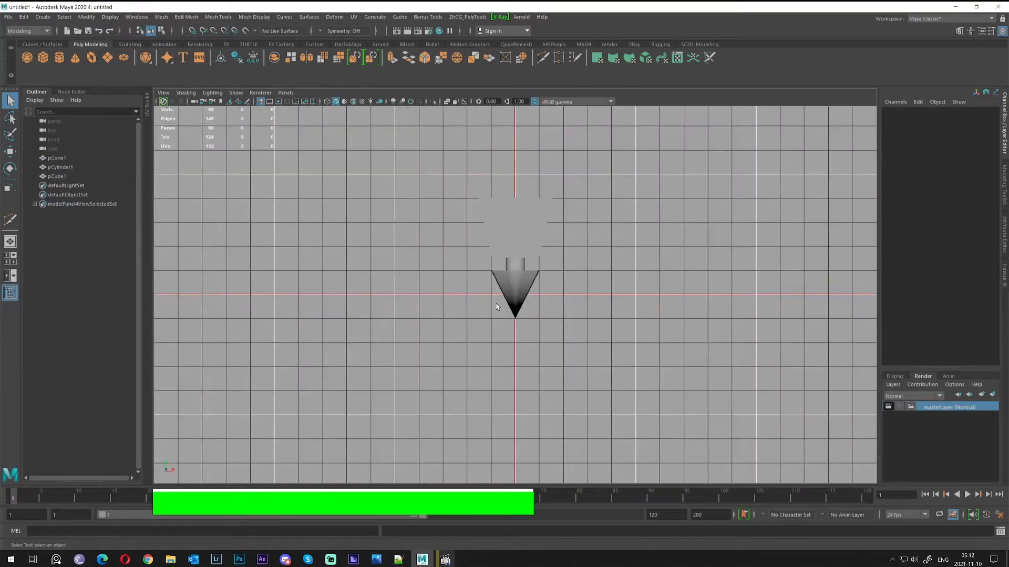
right_click_drag(449, 257, 554, 252, "alt")
mouse_move(553, 252)
middle_mouse_down("alt")
mouse_move(554, 316)
mouse_move(516, 315)
middle_mouse_up("alt")
left_click(353, 102)
right_click_drag(516, 315, 548, 312, "alt")
middle_click_drag(548, 312, 547, 226, "alt")
mouse_move(547, 226)
right_mouse_down("alt")
mouse_move(552, 289)
mouse_move(620, 326)
right_mouse_up("alt")
left_click(505, 272)
middle_click_drag(619, 327, 615, 319, "alt")
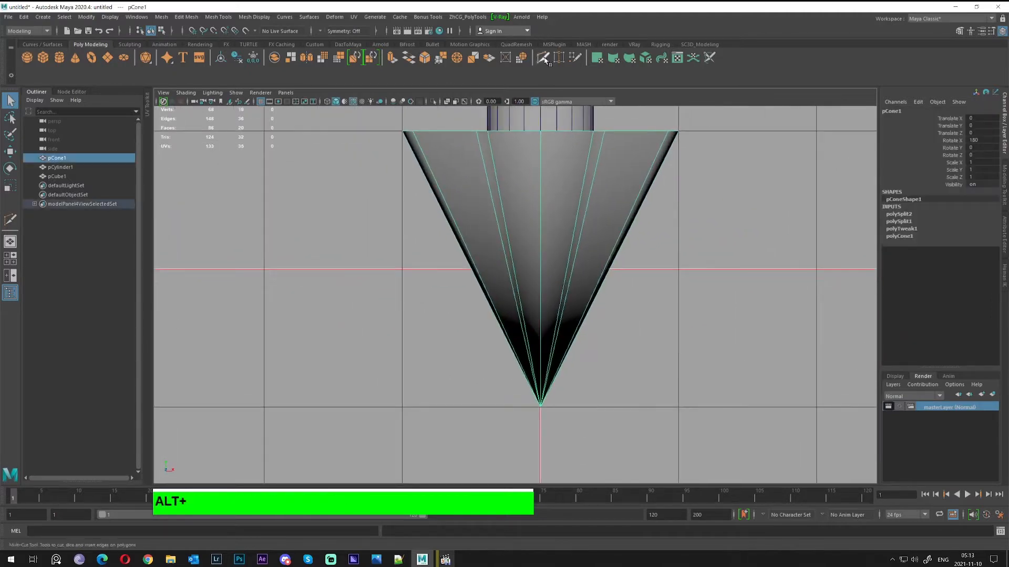
Multi-Cut a straight horizontal ring near the cone's tip and delete the tip vertex
left_click(544, 58)
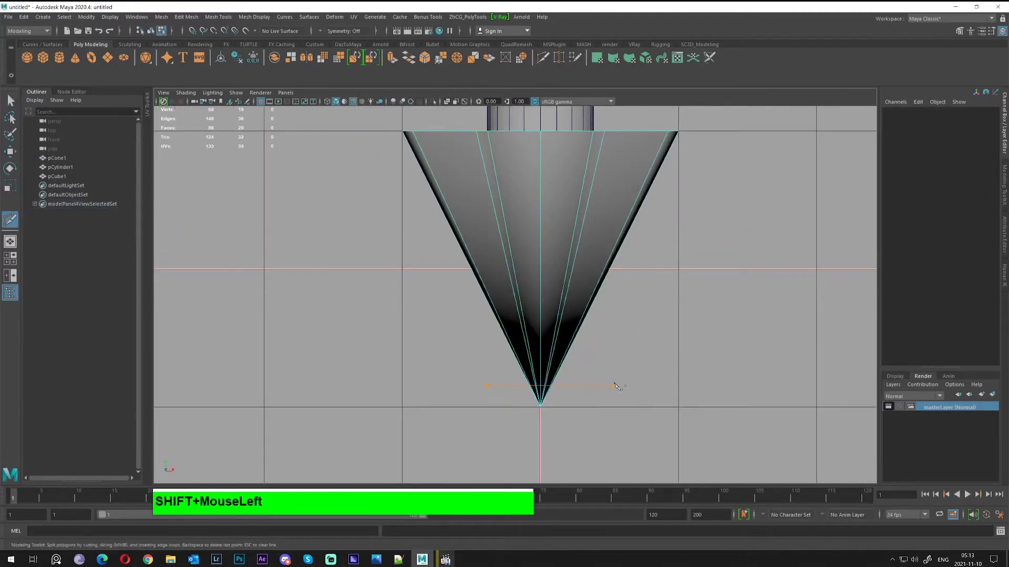
left_click_drag(654, 385, 653, 384, "shift")
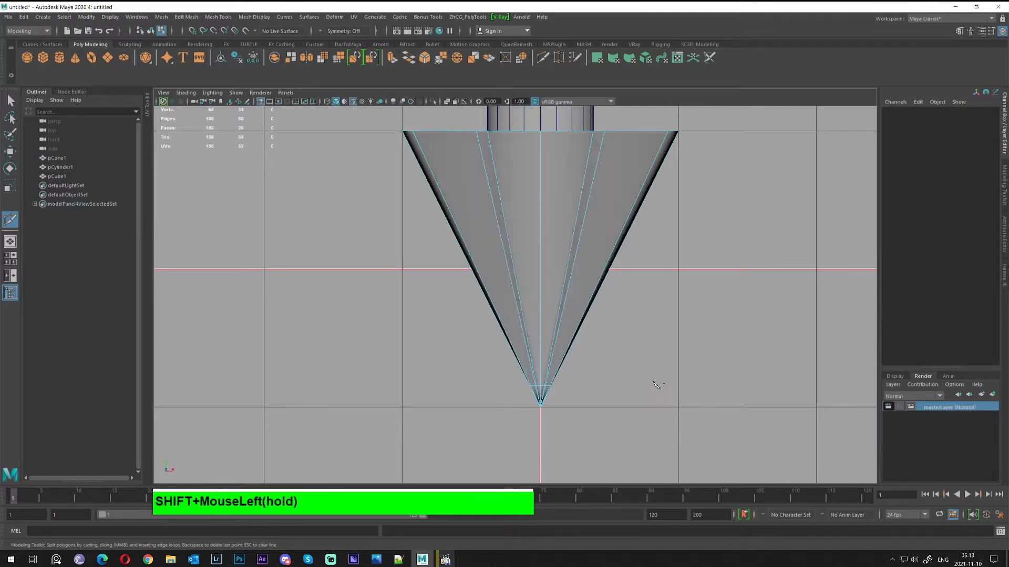
right_click_drag(548, 389, 483, 385)
left_click_drag(541, 405, 603, 415)
key("Delete")
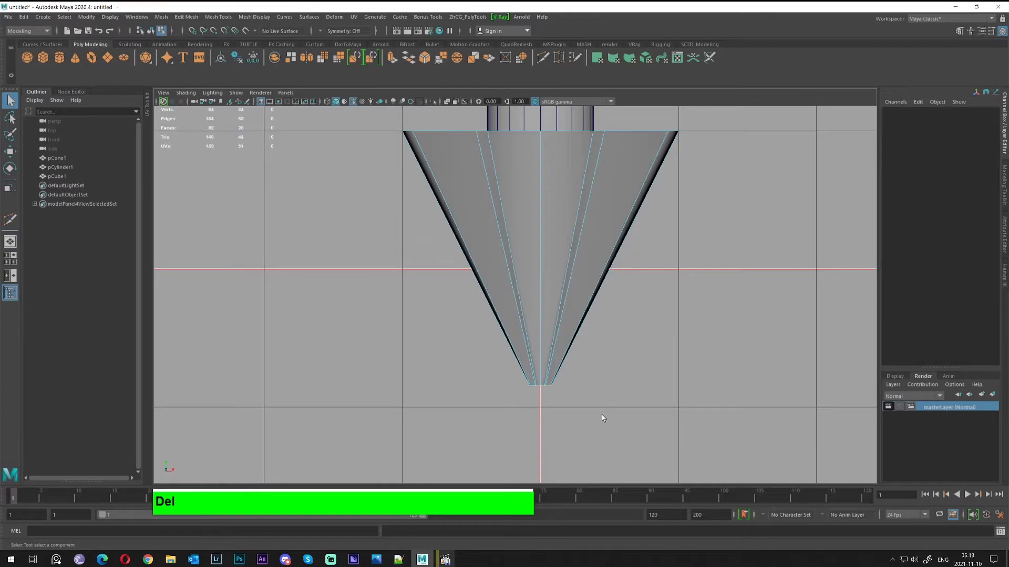
Return to object mode and maximize the perspective view, zoomed in on the open tip
right_click_drag(502, 252, 540, 240)
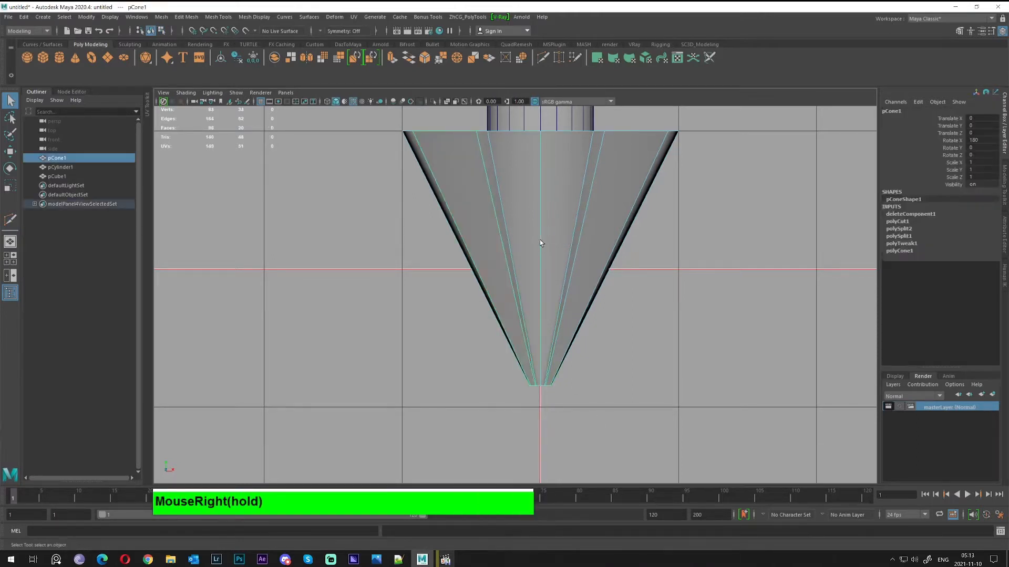
key("space")
left_click(632, 203)
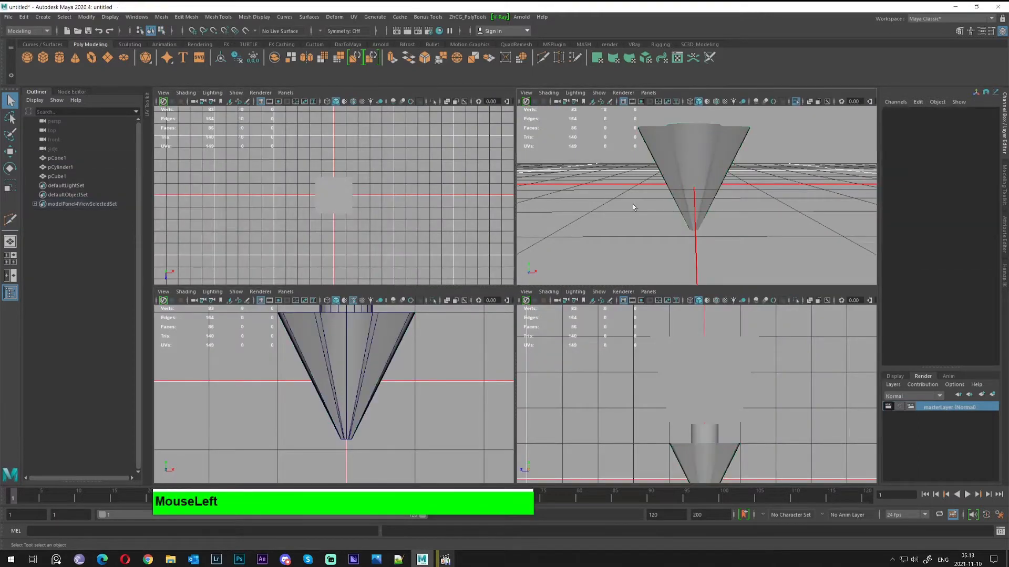
key("space")
left_click_drag(619, 214, 513, 194, "alt")
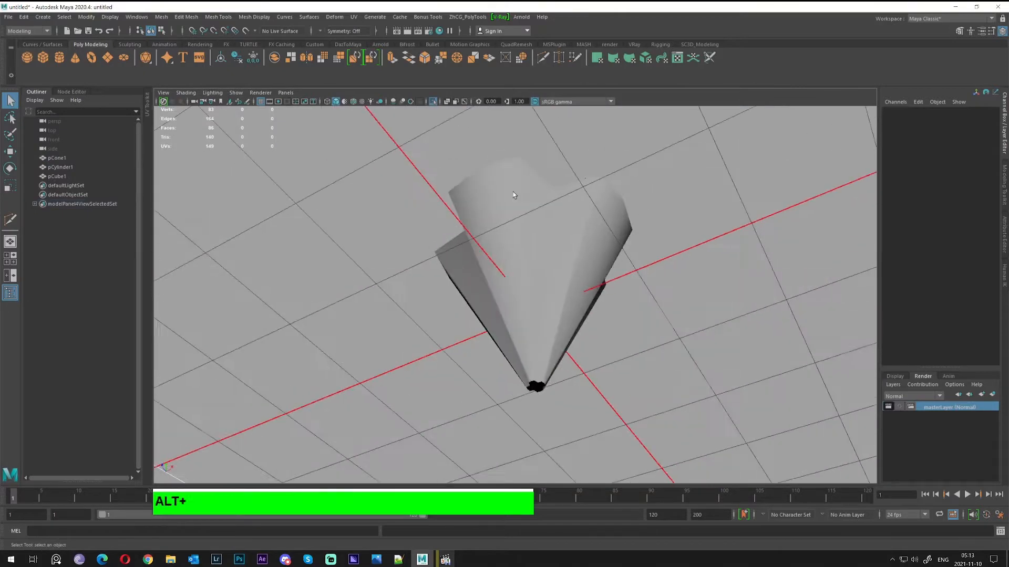
right_click_drag(513, 194, 588, 263, "alt")
middle_click_drag(588, 262, 581, 221, "alt")
left_click_drag(581, 221, 534, 282, "alt")
right_click_drag(534, 281, 541, 263, "alt")
left_click_drag(541, 263, 540, 269, "alt")
Switch to edge selection and pick an edge at the cone's open tip
key("alt+q")
right_click_drag(502, 205, 502, 178)
left_click_drag(520, 205, 502, 217, "alt")
left_click(504, 201)
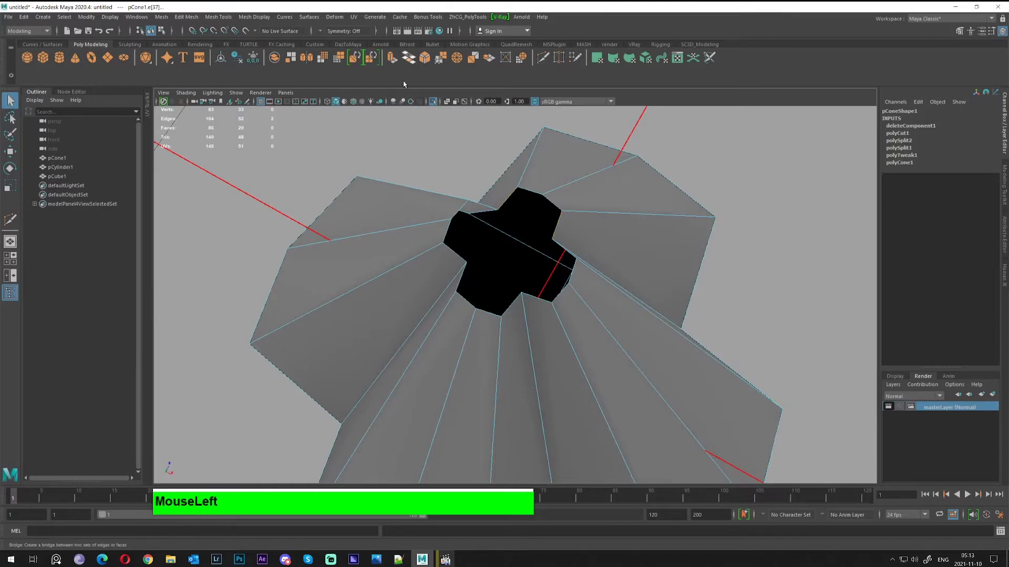
Bridge the two selected edges with a new face across the open tip
left_click(408, 58)
left_click_drag(528, 210, 439, 258, "alt")
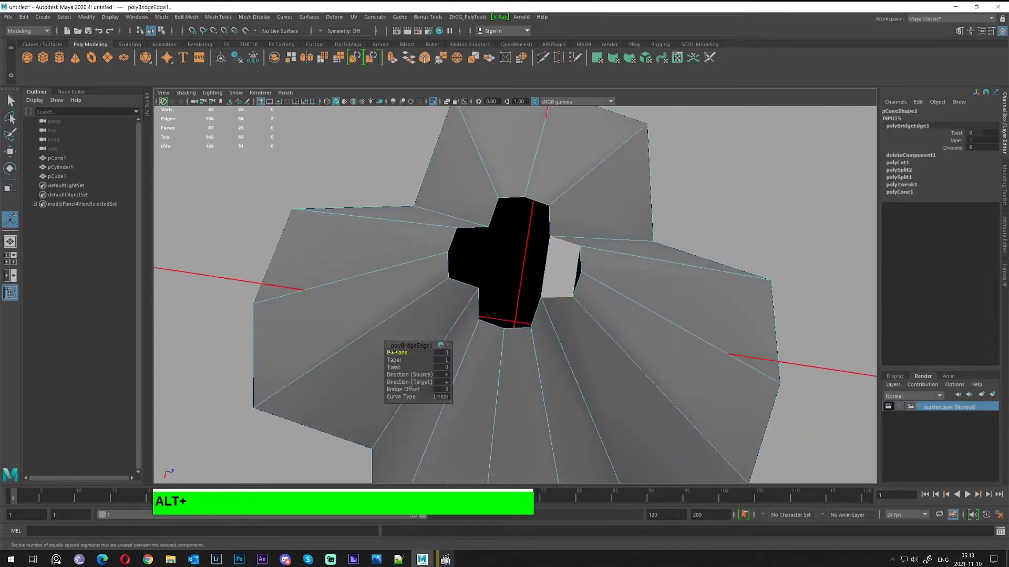
right_click_drag(440, 343, 526, 294, "alt")
Target Weld the stray vertex beside the bridge onto its neighbour
right_click(596, 254)
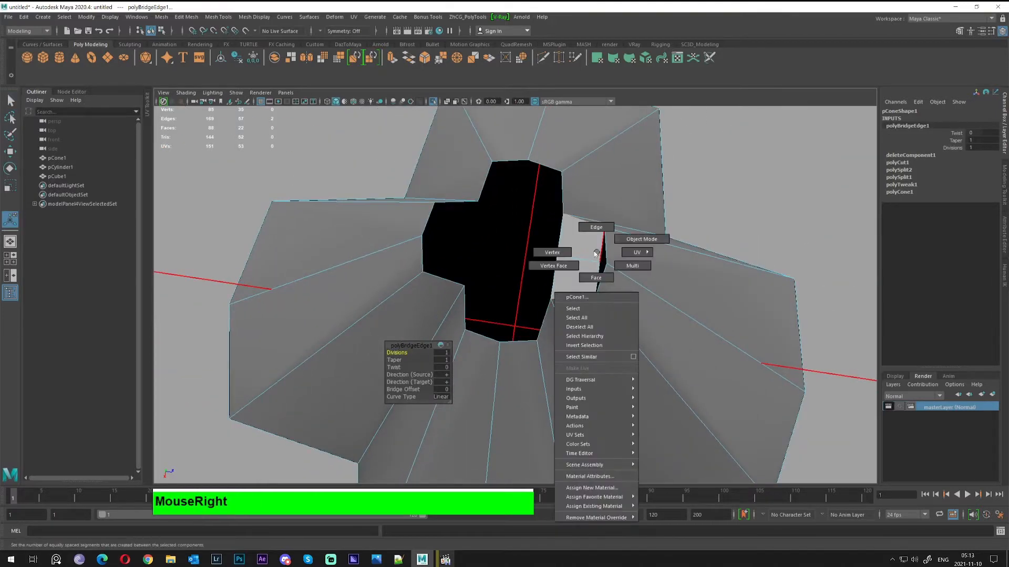
right_click_drag(566, 251, 567, 251)
left_click(597, 260)
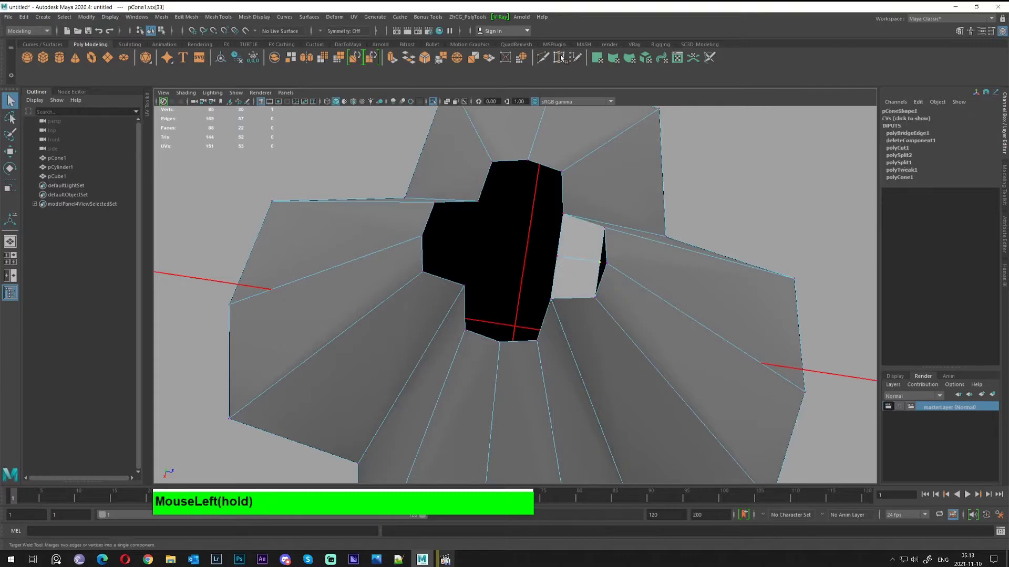
left_click_drag(598, 262, 570, 223)
right_click_drag(569, 222, 499, 231, "alt")
left_click_drag(499, 232, 431, 136, "alt")
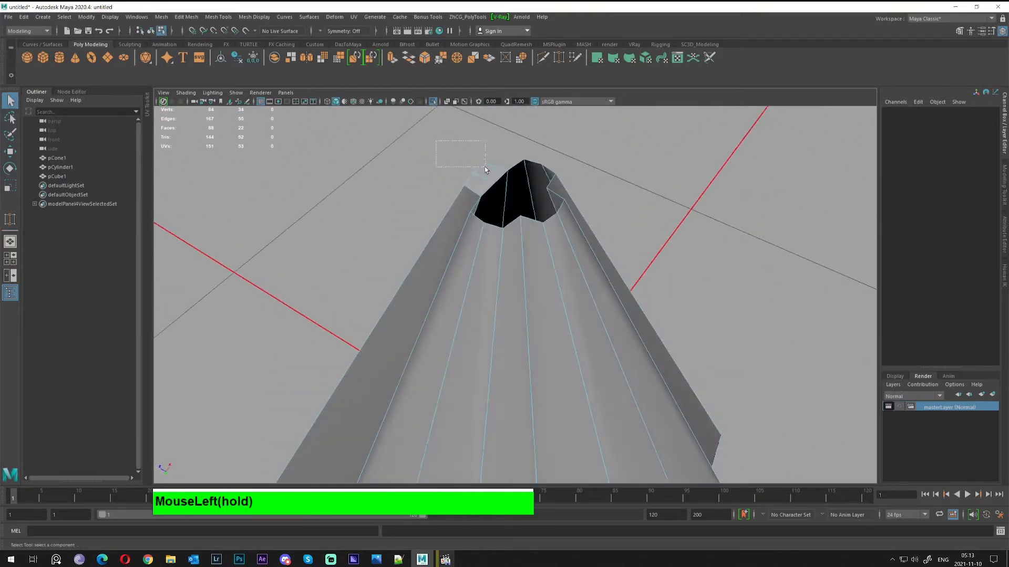
Marquee-select the side faces of one arm of the cone
left_click_drag(492, 178, 421, 302)
scroll(435, 176, "down", 2, "alt")
middle_click_drag(420, 302, 406, 346, "alt")
left_click_drag(405, 346, 398, 229, "alt")
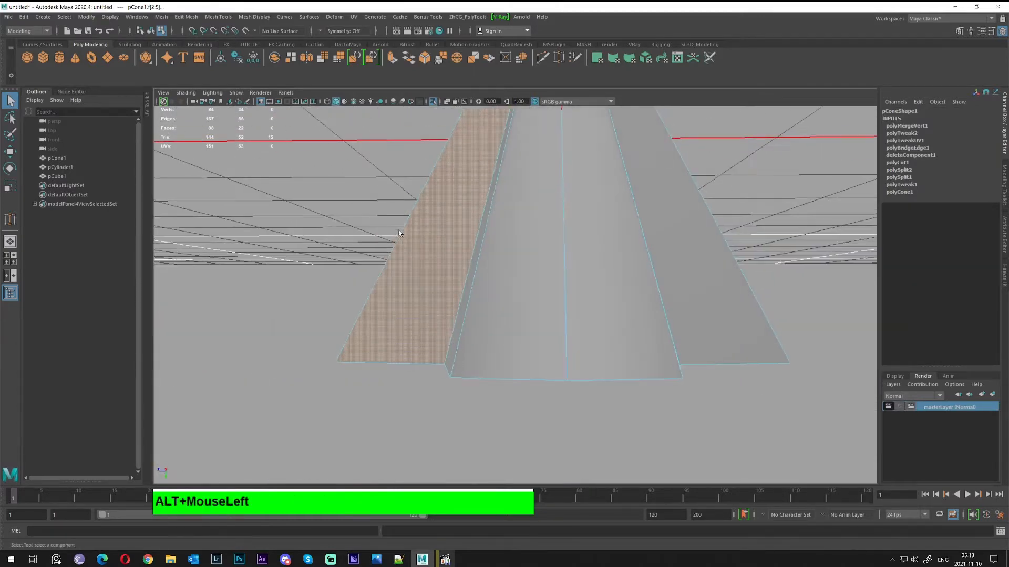
left_click_drag(299, 333, 359, 398, "ctrl+shift")
left_click_drag(373, 342, 374, 212, "alt")
Detach the selected arm faces from the cone with Edit Mesh > Detach
left_click(186, 18)
left_click(194, 101)
key("w")
left_click_drag(505, 179, 473, 236, "alt")
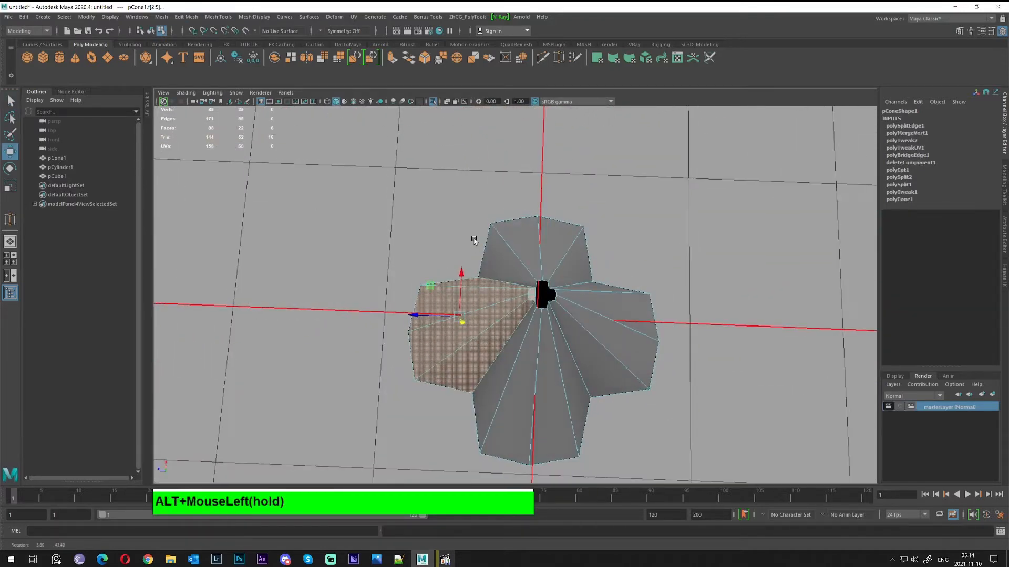
left_click(160, 18)
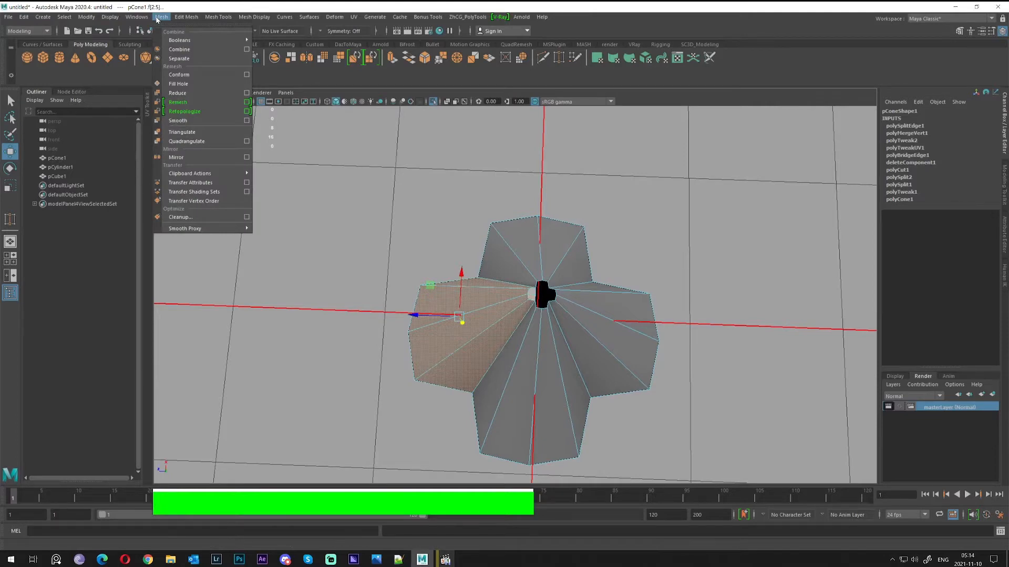
Separate the detached faces into their own object with Mesh > Separate
left_click(192, 63)
left_click_drag(608, 308, 473, 280, "alt")
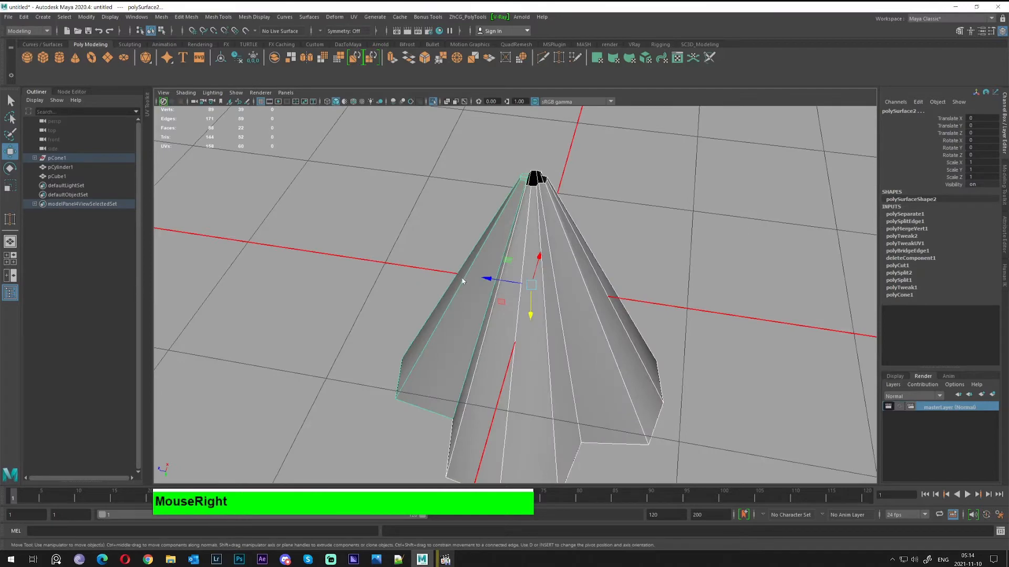
left_click(457, 270)
left_click_drag(523, 219, 577, 282, "alt")
Delete the larger cone piece and switch the remaining flap to edge selection
left_click(577, 280)
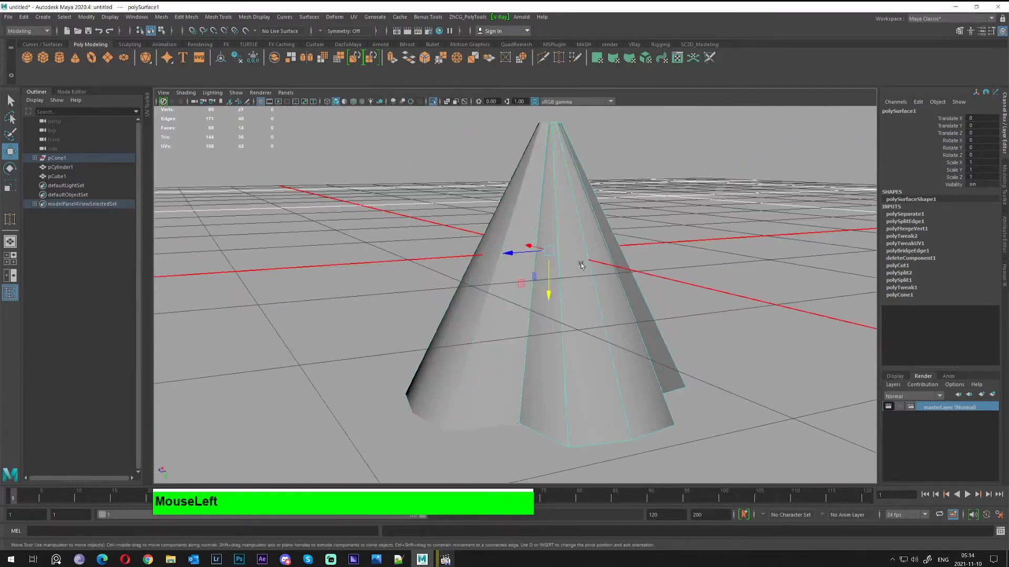
key("Delete")
left_click_drag(561, 249, 443, 254, "alt")
right_click(442, 235)
right_click_drag(441, 235, 441, 216)
mouse_move(476, 245)
left_mouse_down("alt")
mouse_move(491, 256)
mouse_move(468, 246)
left_mouse_up("alt")
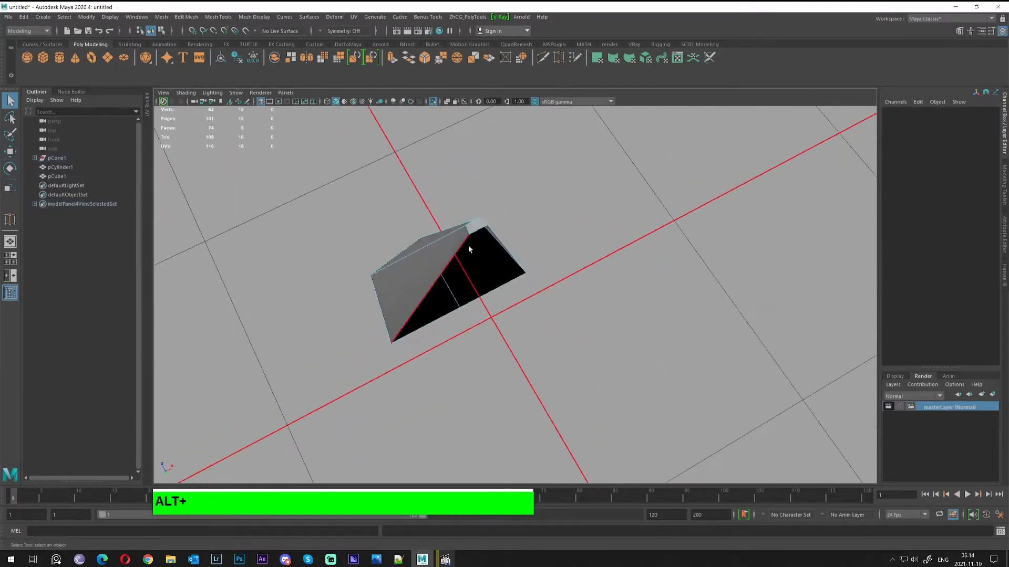
Turn on wireframe on shaded and select the flap's open border edges
left_click(353, 102)
right_click_drag(472, 250, 413, 245, "alt")
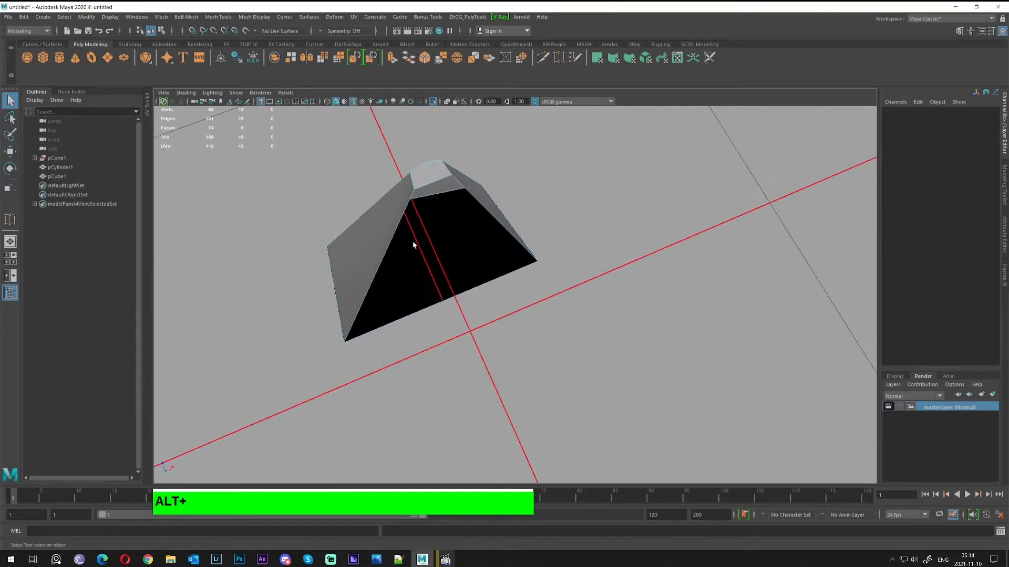
left_click(390, 244)
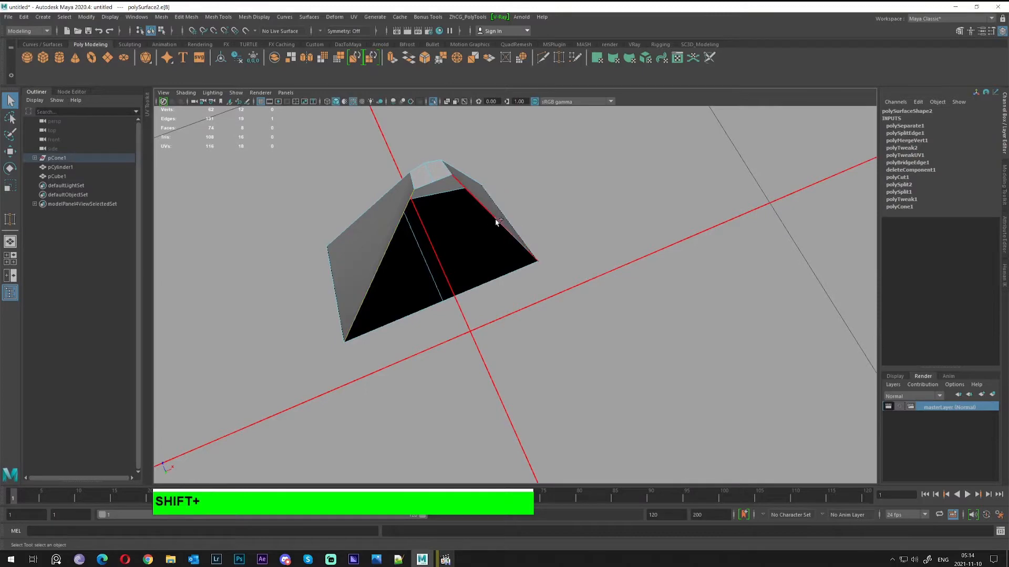
left_click_drag(510, 219, 475, 110, "alt")
Bridge the open border edges with Divisions set to 1, then enter vertex mode
left_click(409, 61)
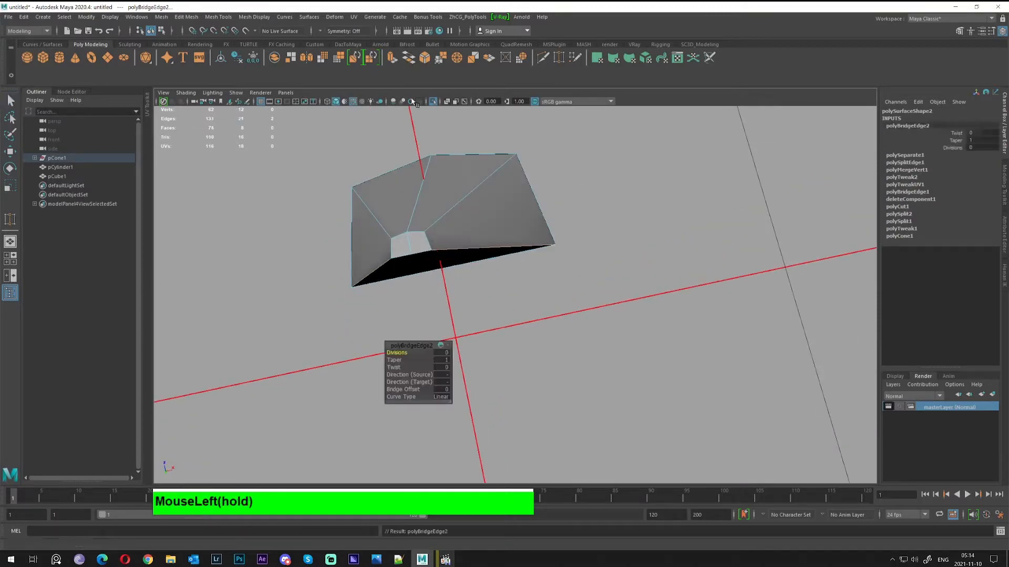
left_click_drag(446, 158, 475, 209, "alt")
middle_click_drag(475, 209, 521, 289, "alt")
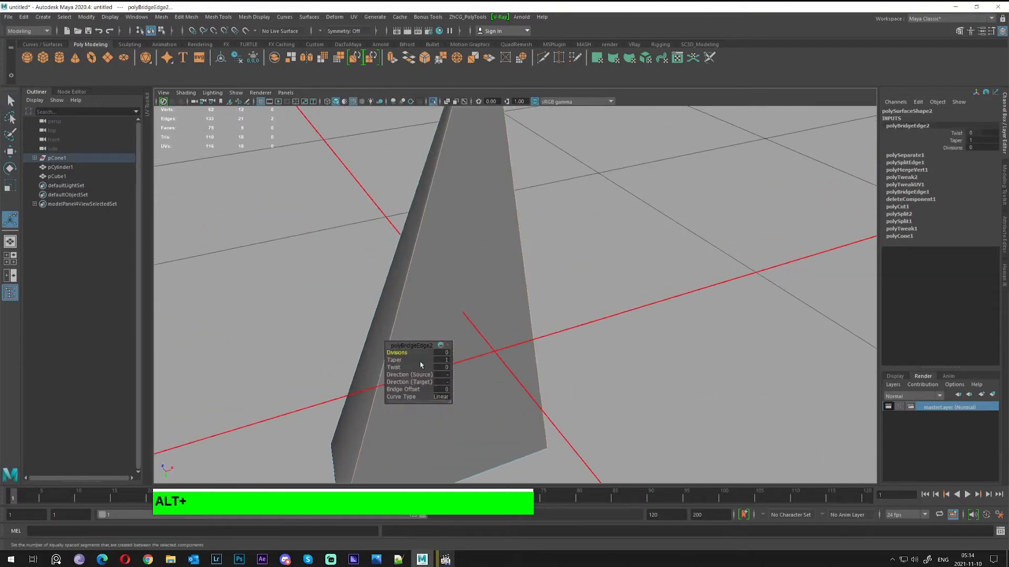
left_click(393, 353)
left_click_drag(393, 352, 405, 352)
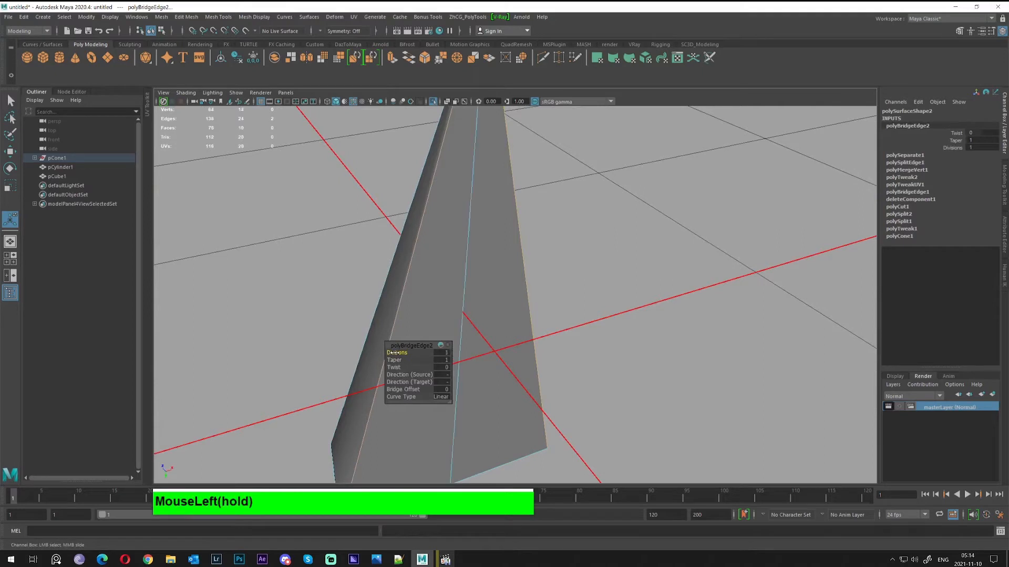
mouse_move(446, 252)
left_mouse_down("alt")
mouse_move(473, 259)
mouse_move(459, 254)
left_mouse_up("alt")
right_click_drag(459, 257, 403, 252)
scroll(404, 252, "down", 3)
left_click_drag(339, 220, 343, 226)
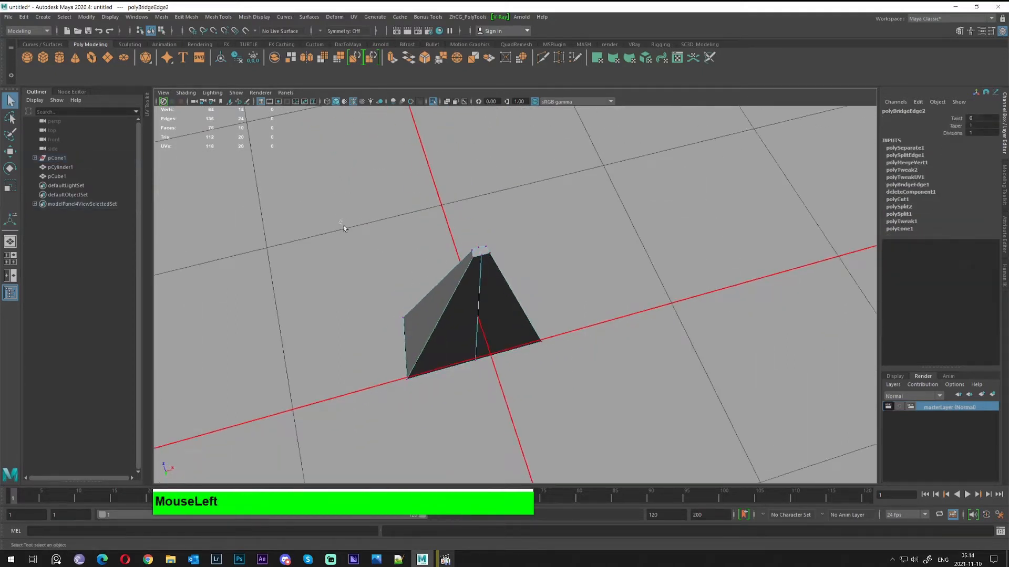
Select the spike's tip vertices and merge them to their centre
left_click_drag(696, 416, 696, 416)
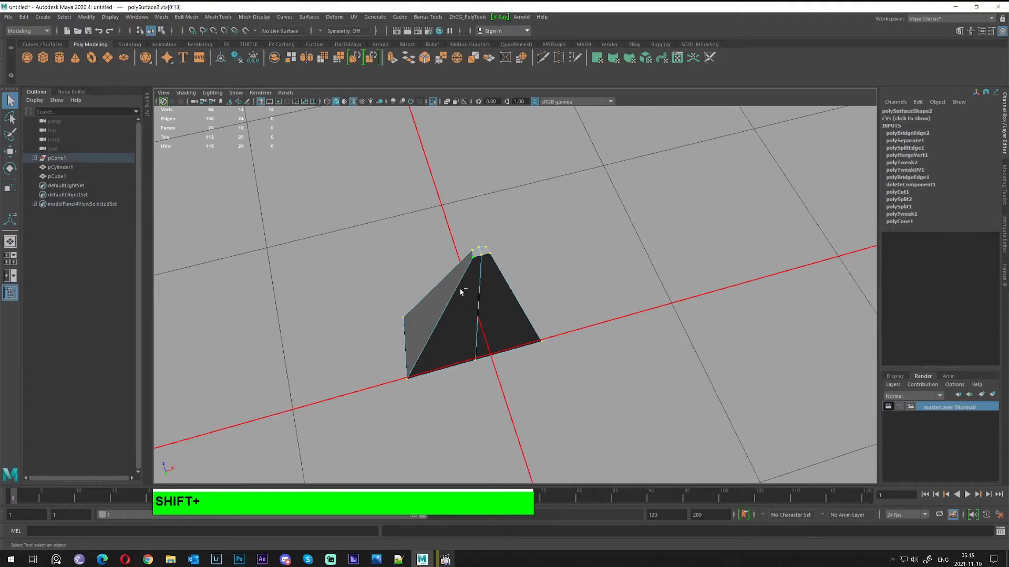
right_click_drag(461, 292, 501, 255, "shift")
left_click_drag(475, 286, 529, 243, "alt")
Return the spike to object mode and orbit around it
right_click(530, 243)
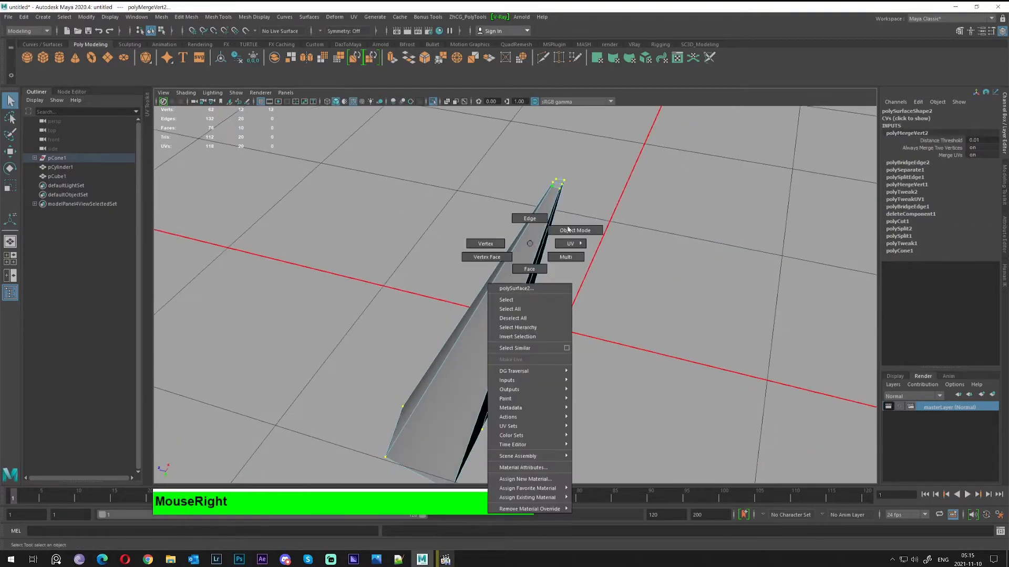
right_click_drag(568, 229, 603, 263)
left_click_drag(603, 263, 596, 266, "alt")
right_click_drag(597, 265, 502, 254, "alt")
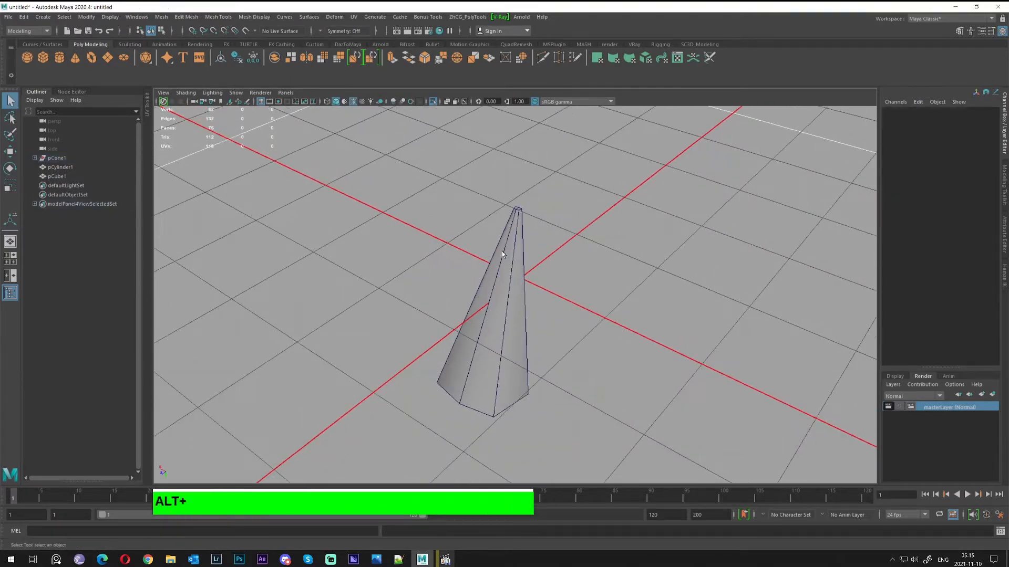
left_click_drag(506, 250, 466, 263, "alt")
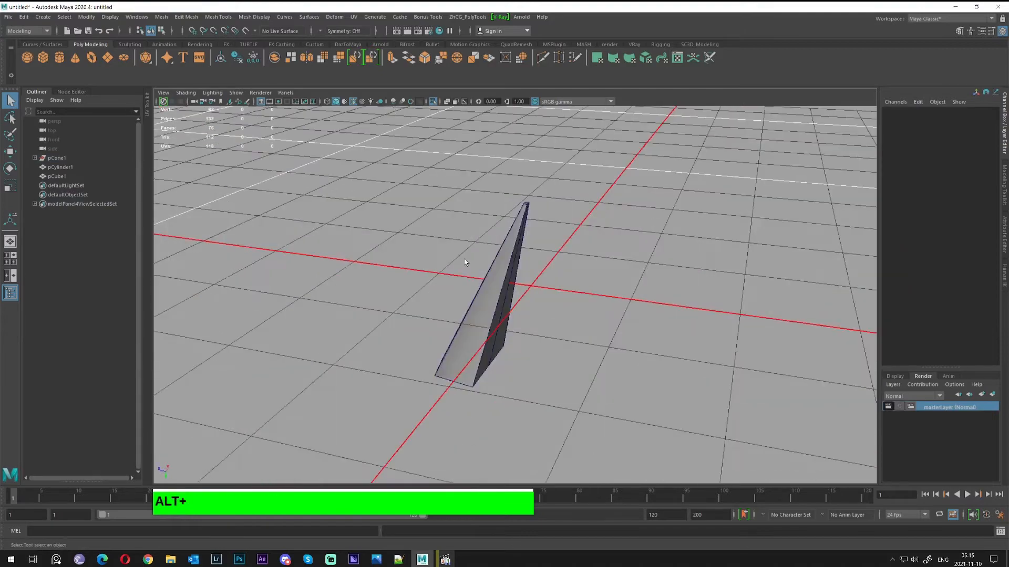
Preview the spike smoothed with keys 3 and 2, then return it to unsmoothed display
left_click(500, 278)
right_click_drag(525, 278, 590, 276, "alt")
key("3")
left_click_drag(590, 277, 402, 240, "alt")
scroll(479, 268, "down", 5)
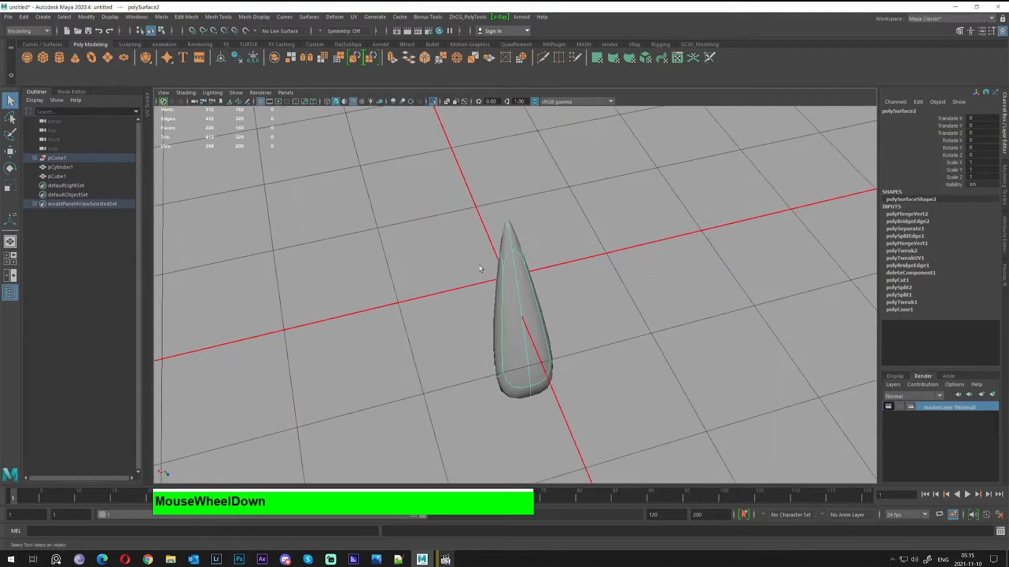
key("2")
left_click_drag(479, 268, 557, 193, "alt")
key("1")
right_click_drag(557, 193, 463, 191, "alt")
Show all objects again, switch to the four-view layout, and select pCube1
key("ctrl+1")
left_click_drag(462, 192, 516, 263, "alt")
middle_click_drag(515, 263, 525, 252, "alt")
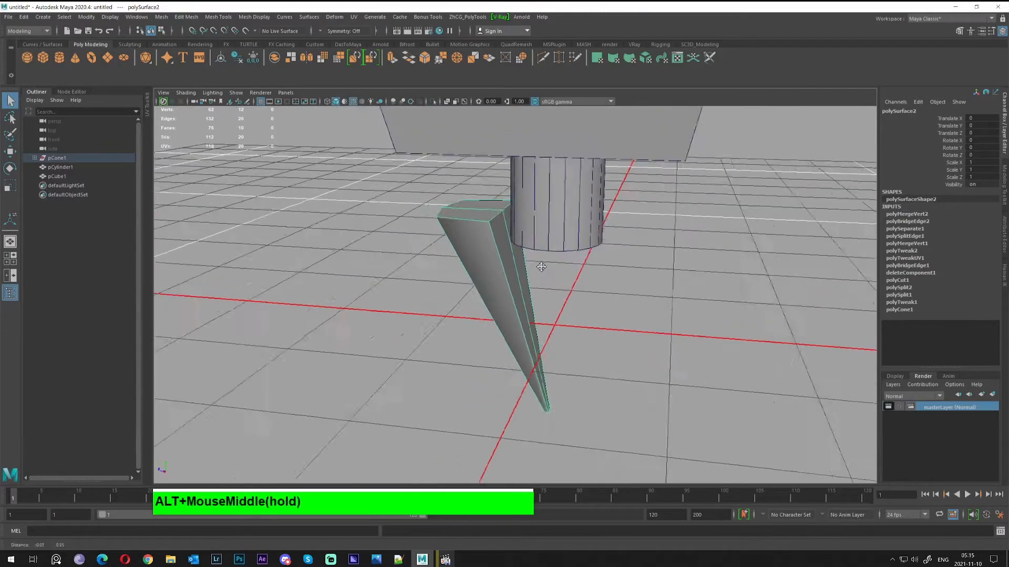
left_click_drag(525, 252, 554, 242, "alt")
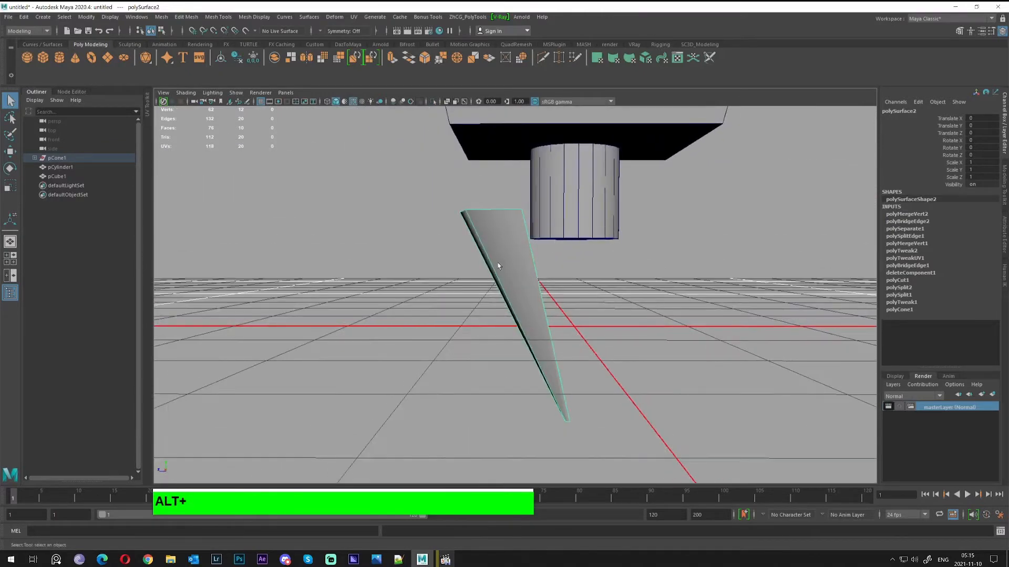
right_click_drag(498, 266, 466, 284)
left_click_drag(531, 300, 525, 302, "alt")
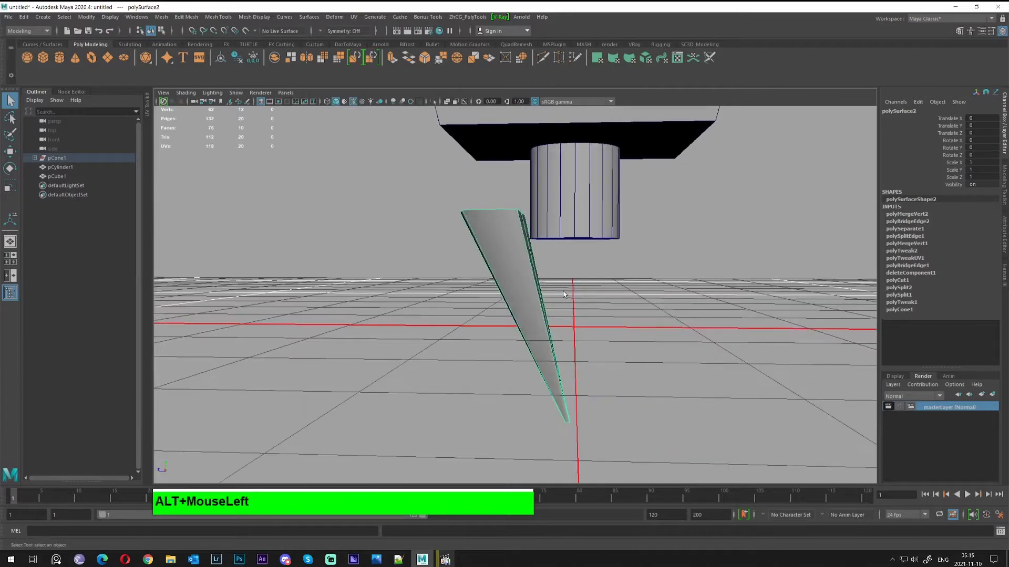
left_click(10, 258)
left_click(711, 412)
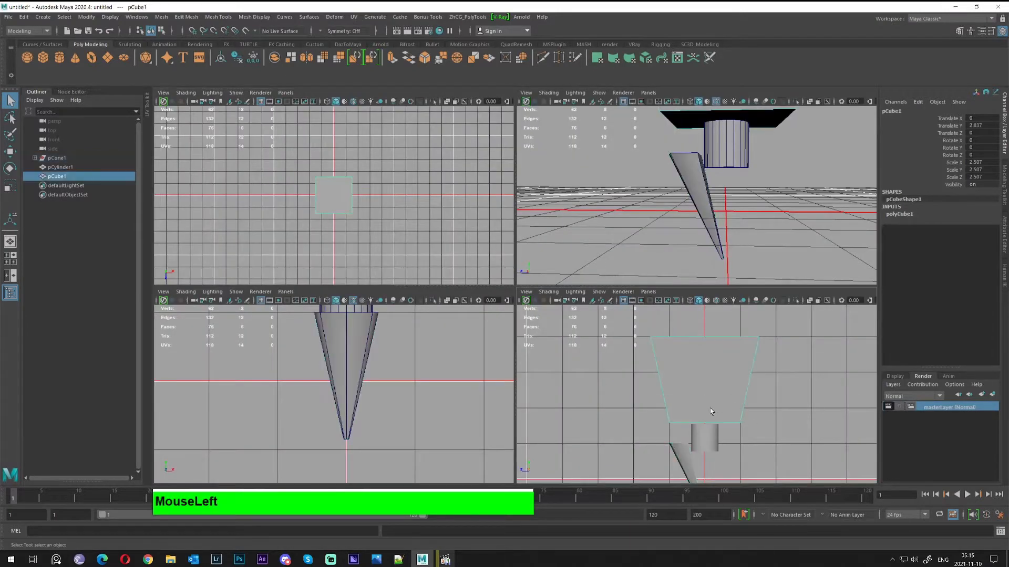
Maximize the front view, frame the cylinder and spike, and select the spike
key("space")
middle_click_drag(612, 427, 654, 328, "alt")
right_click_drag(654, 328, 655, 387, "alt")
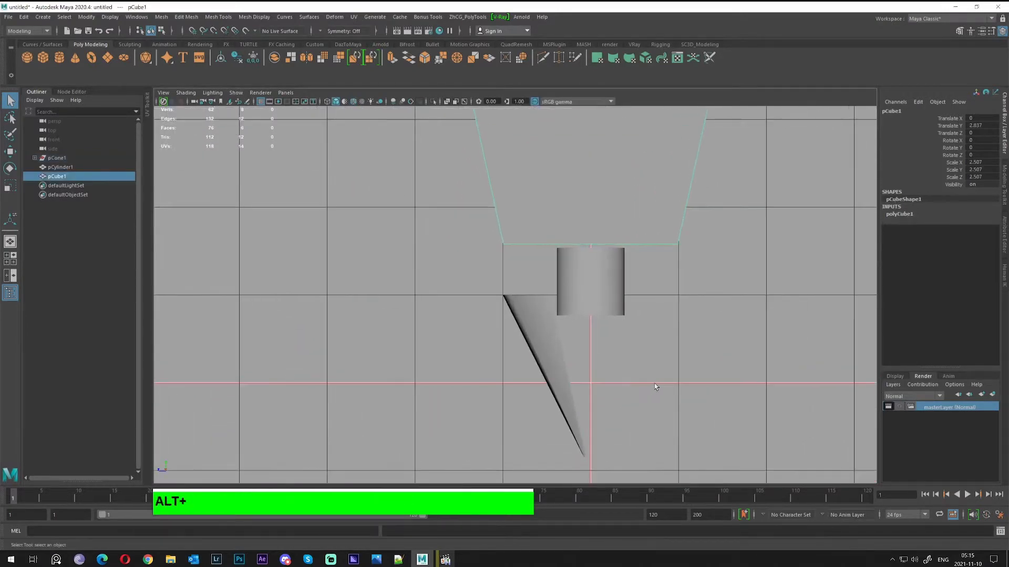
left_click(541, 389)
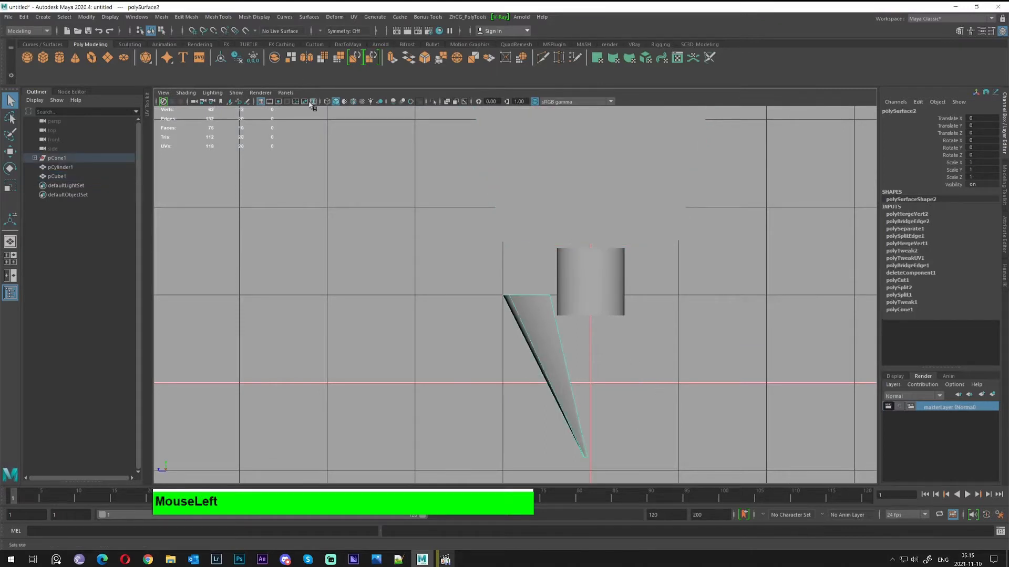
Enable Wireframe on Shaded and start a Multi-Cut on the spike's edge
left_click(354, 103)
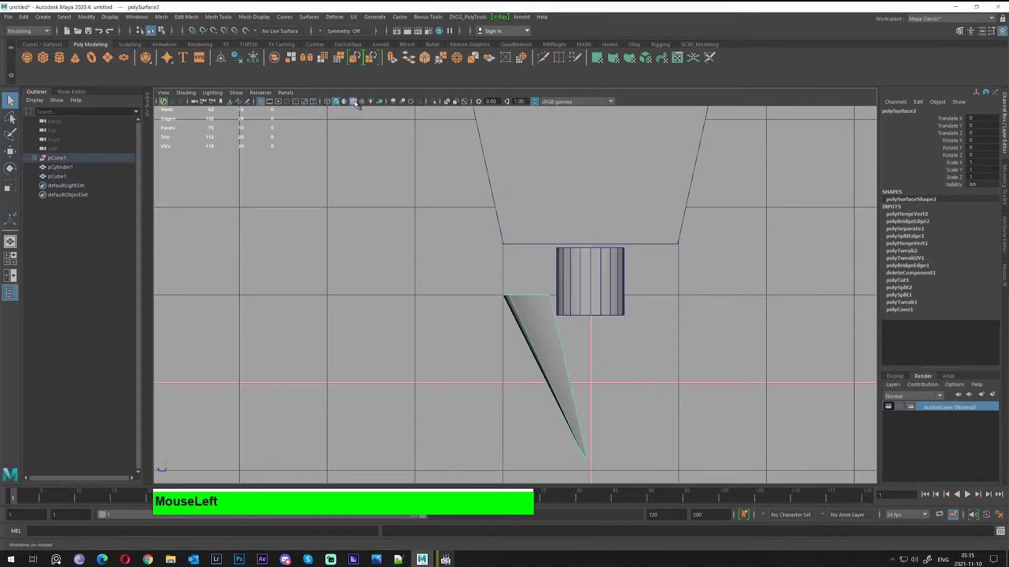
middle_click_drag(648, 394, 581, 329, "alt")
scroll(592, 378, "up", 3, "alt")
left_click(542, 56)
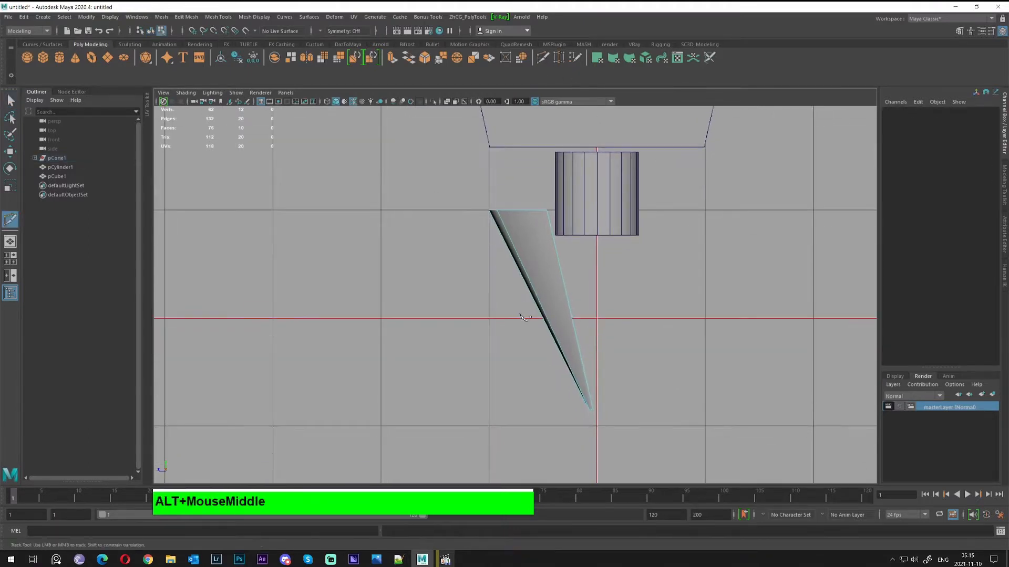
left_click(545, 316, "shift")
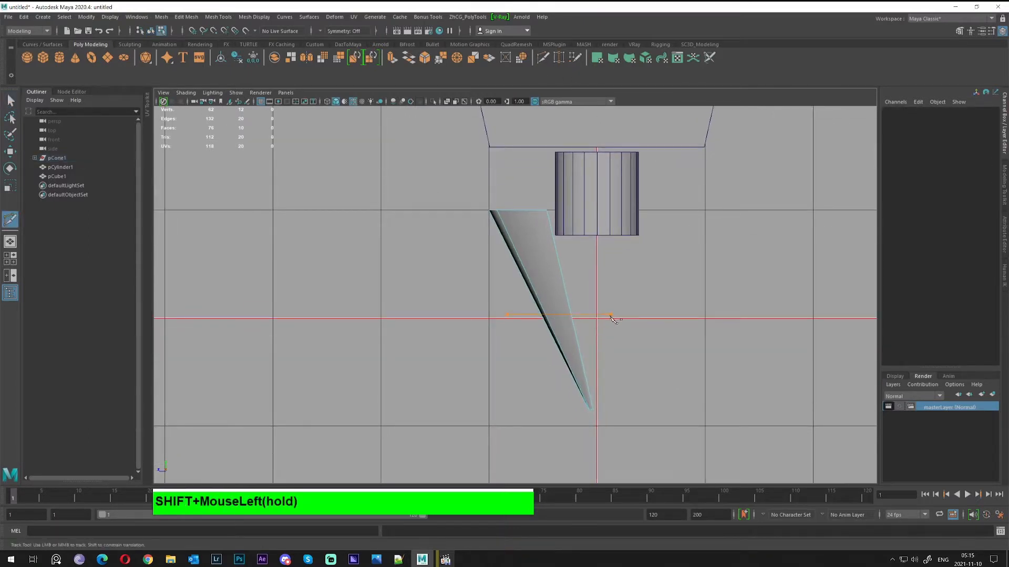
Cut a horizontal edge across the spike's middle and shift its top-edge vertices right
left_click_drag(613, 319, 613, 318, "shift")
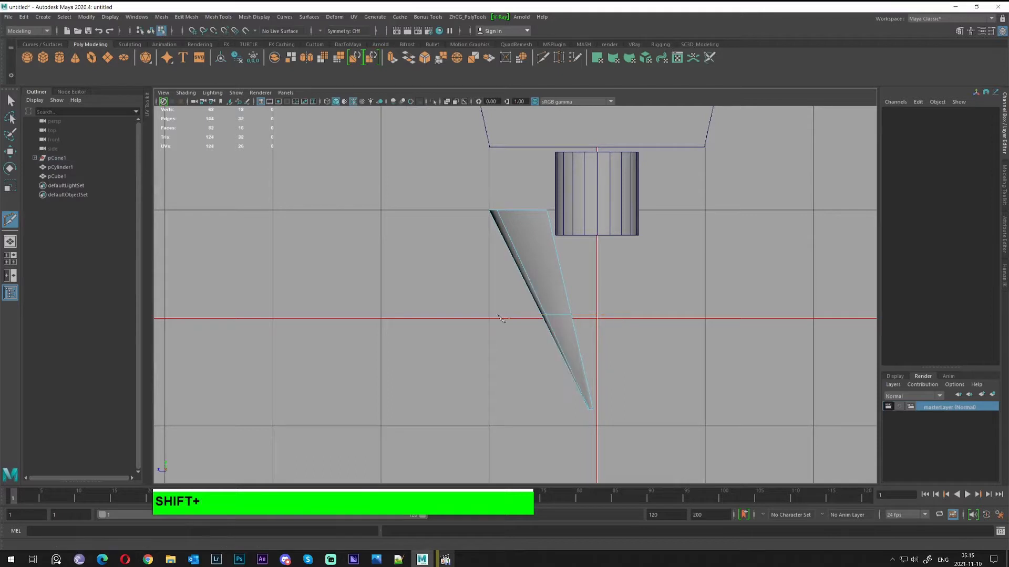
right_click_drag(425, 320, 604, 333, "alt")
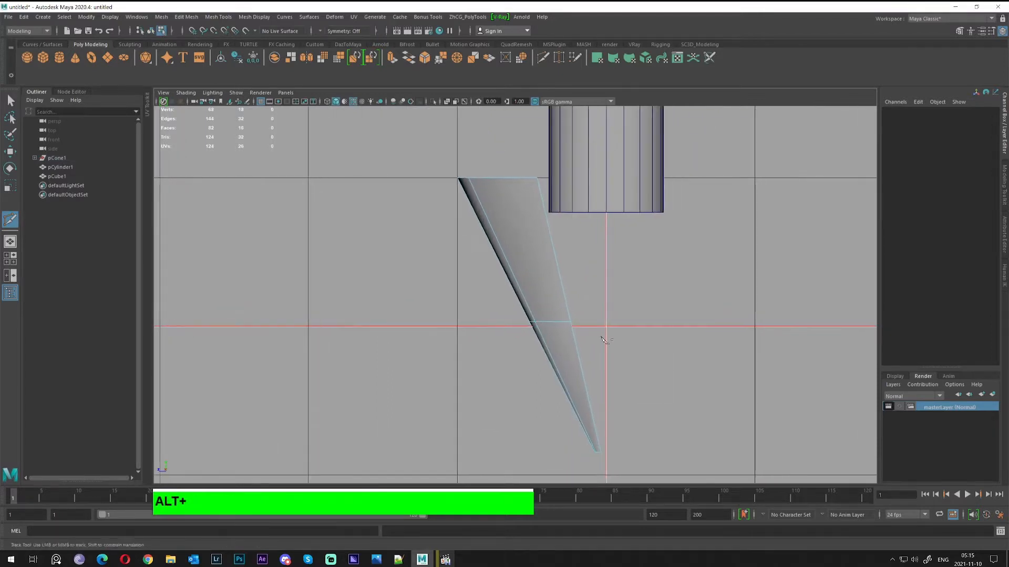
right_click_drag(557, 295, 490, 298)
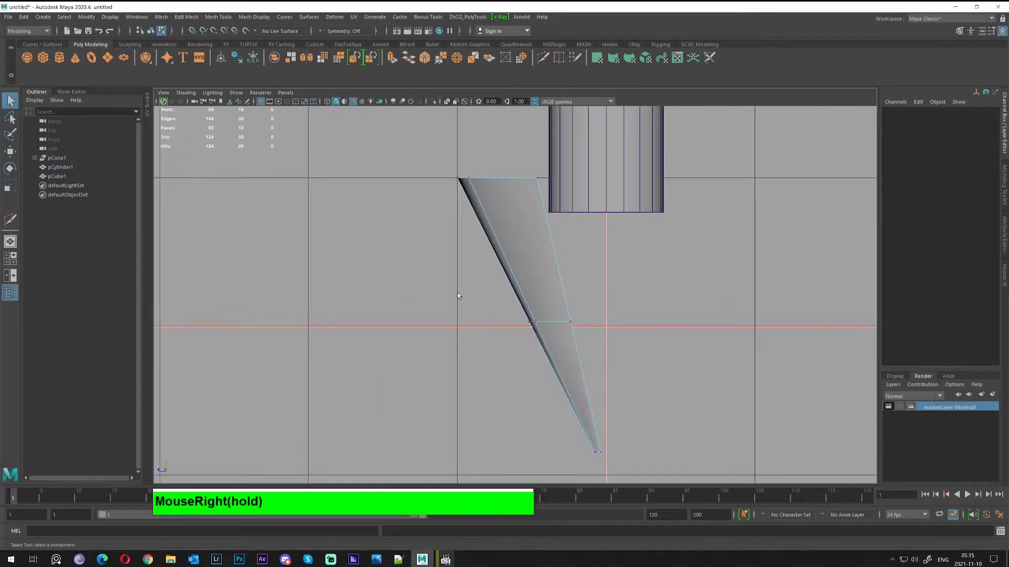
left_click_drag(457, 295, 636, 364)
key("w")
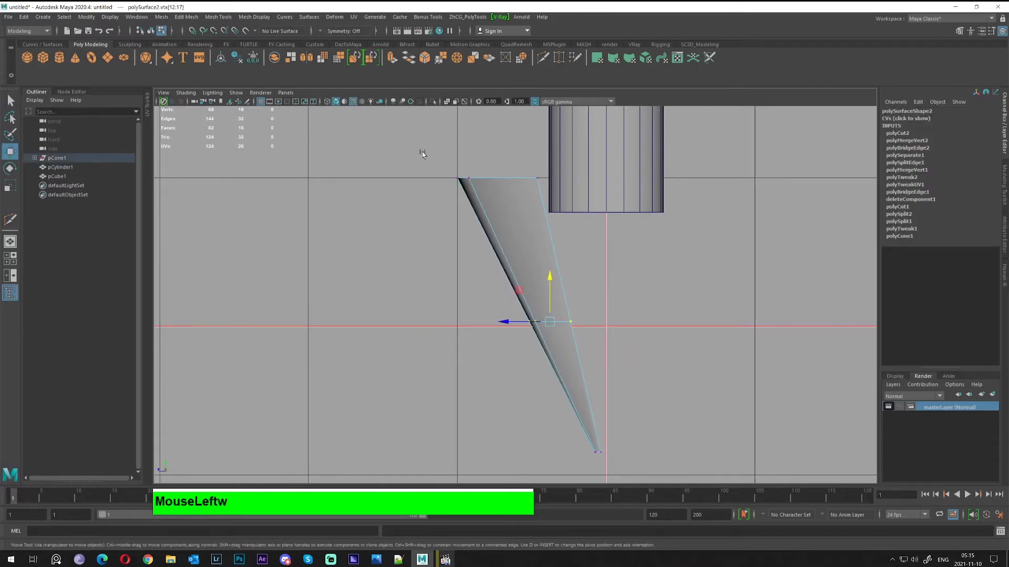
left_click_drag(422, 153, 610, 201)
left_click_drag(450, 178, 501, 182)
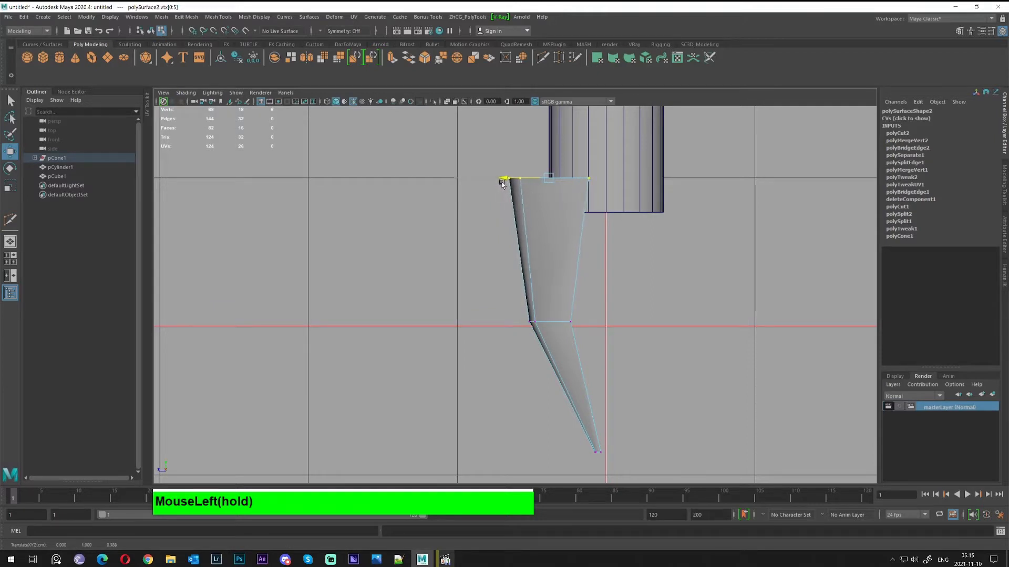
middle_click_drag(659, 276, 762, 340, "alt")
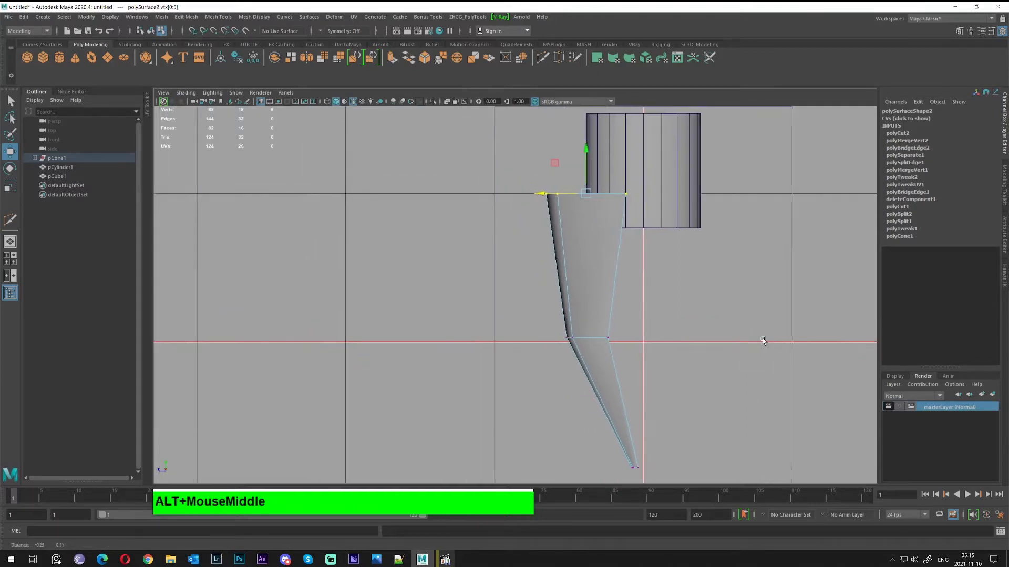
Reposition the whole spike, undoing a trial tilt, and slide it right along X
right_click(568, 244)
left_click(581, 248)
left_click_drag(604, 342, 542, 341)
middle_click_drag(594, 310, 562, 303, "alt")
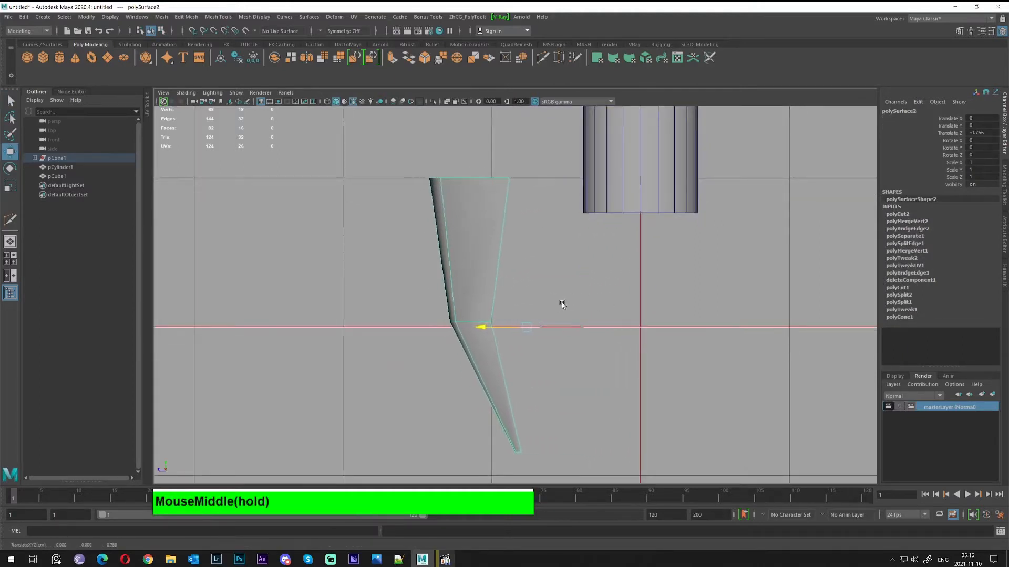
key("e")
mouse_move(539, 293)
left_mouse_down()
mouse_move(565, 302)
mouse_move(546, 288)
left_mouse_up()
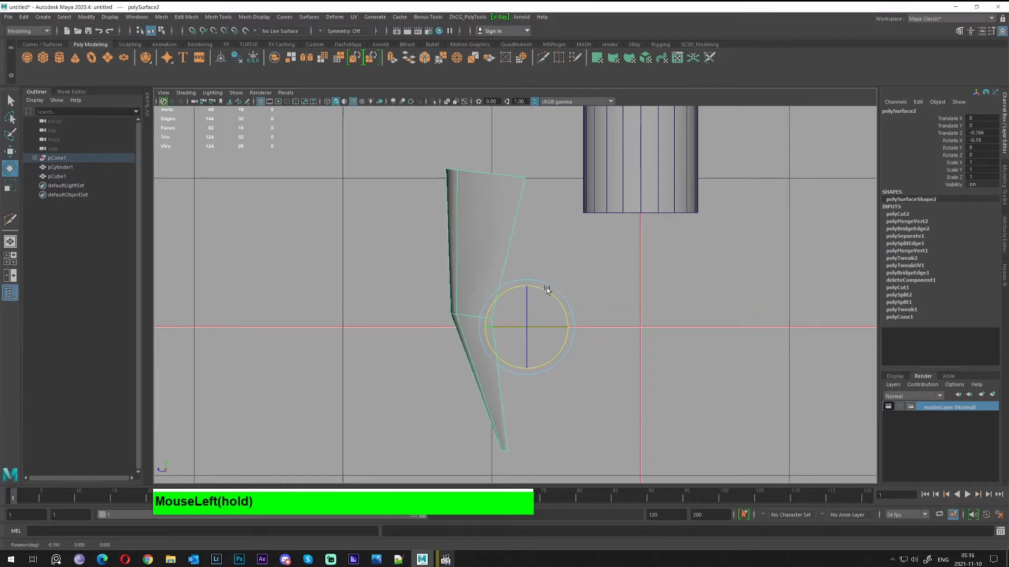
key("w")
key("ctrl+z")
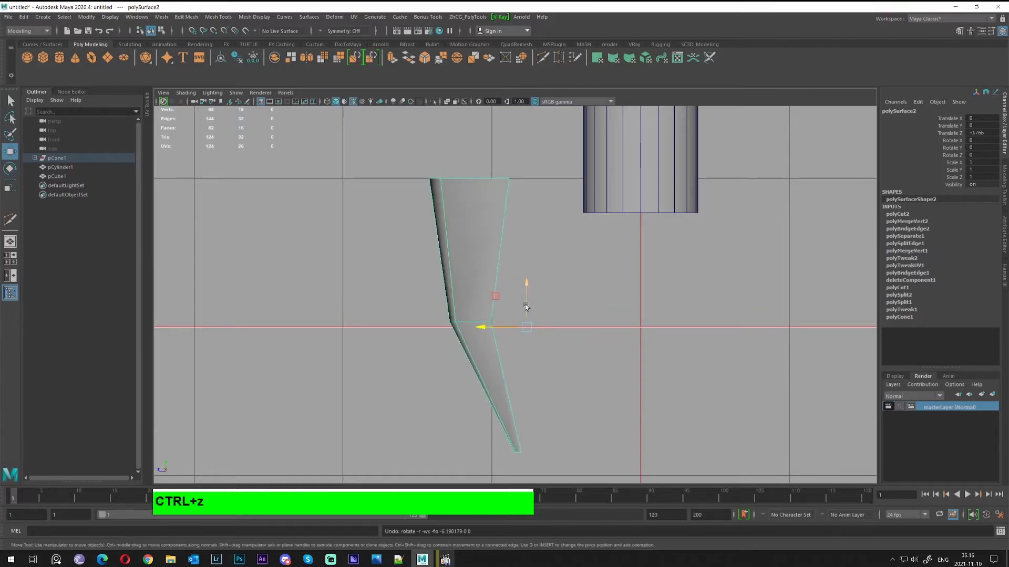
left_click(486, 327)
left_click_drag(479, 327, 540, 332)
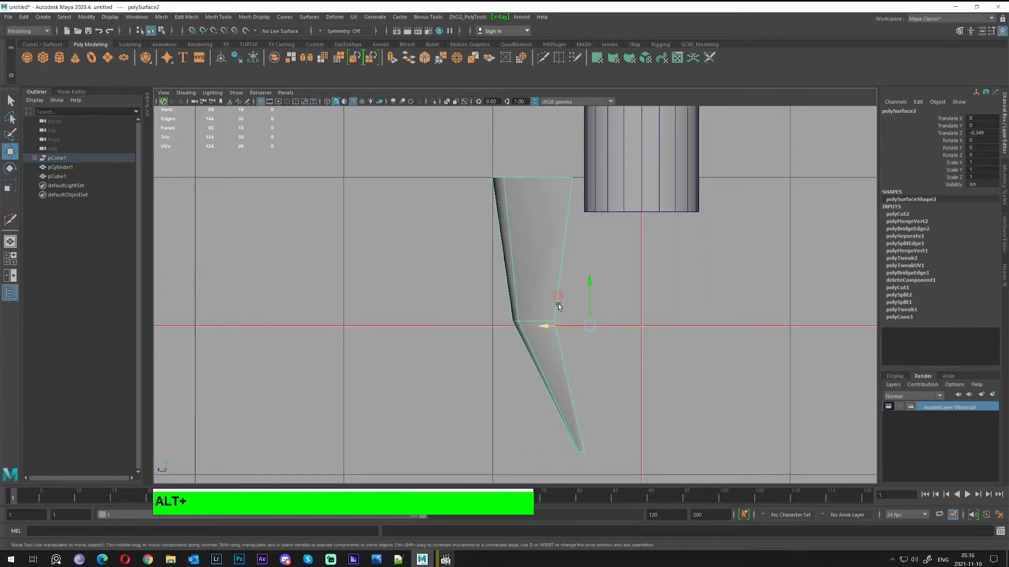
Select the cylinder disc and raise it slightly in Y
middle_click_drag(558, 304, 563, 332, "alt")
left_click(609, 265)
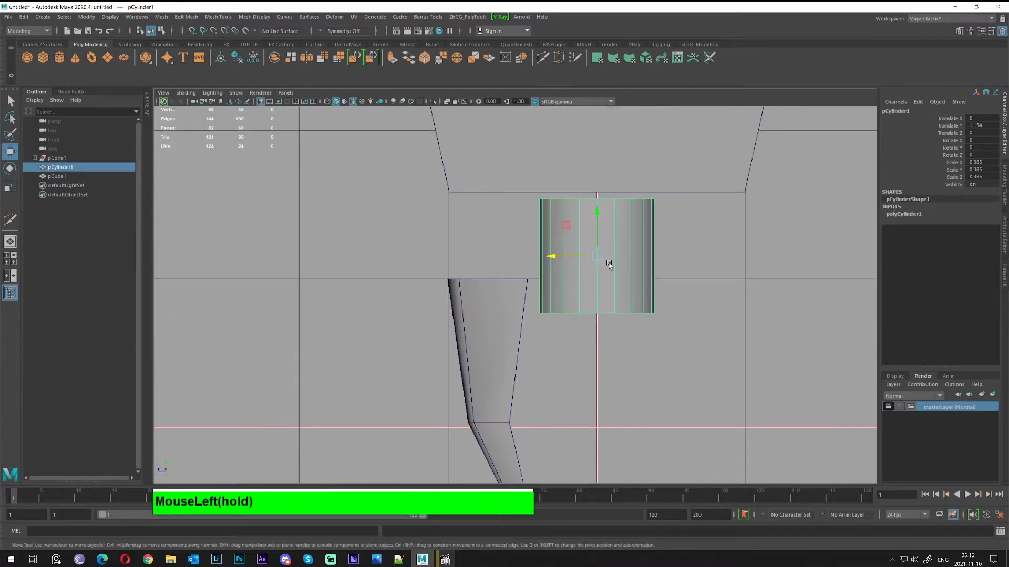
left_click_drag(593, 205, 599, 160)
middle_click_drag(556, 384, 595, 312, "alt")
Scale the spike's middle vertex row flat in Y and grid-snap it onto the ground line
right_click_drag(540, 263, 472, 256)
left_click_drag(459, 180, 602, 223)
key("w")
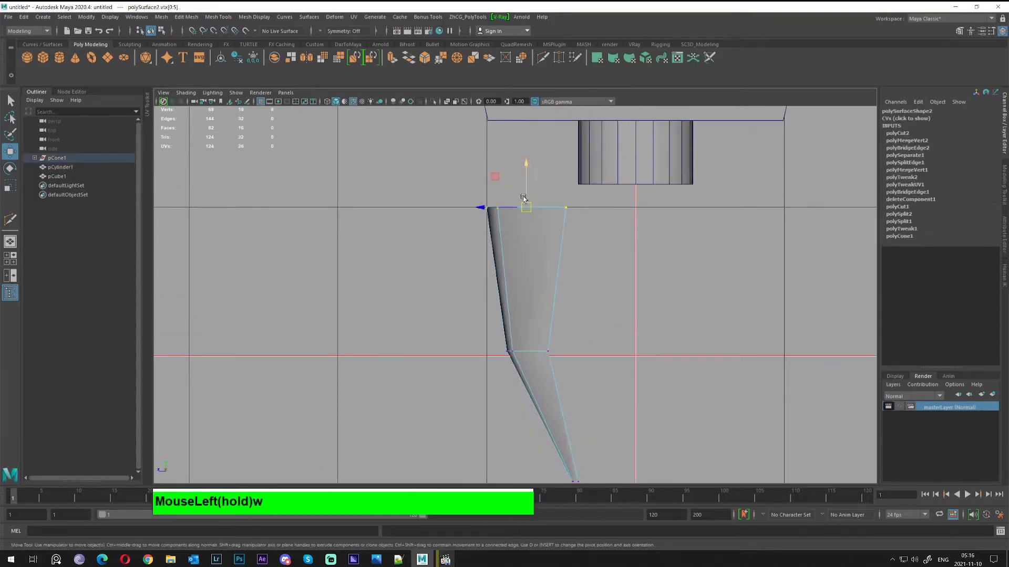
middle_click_drag(582, 385, 587, 349, "alt")
left_click_drag(445, 270, 532, 321)
key("r")
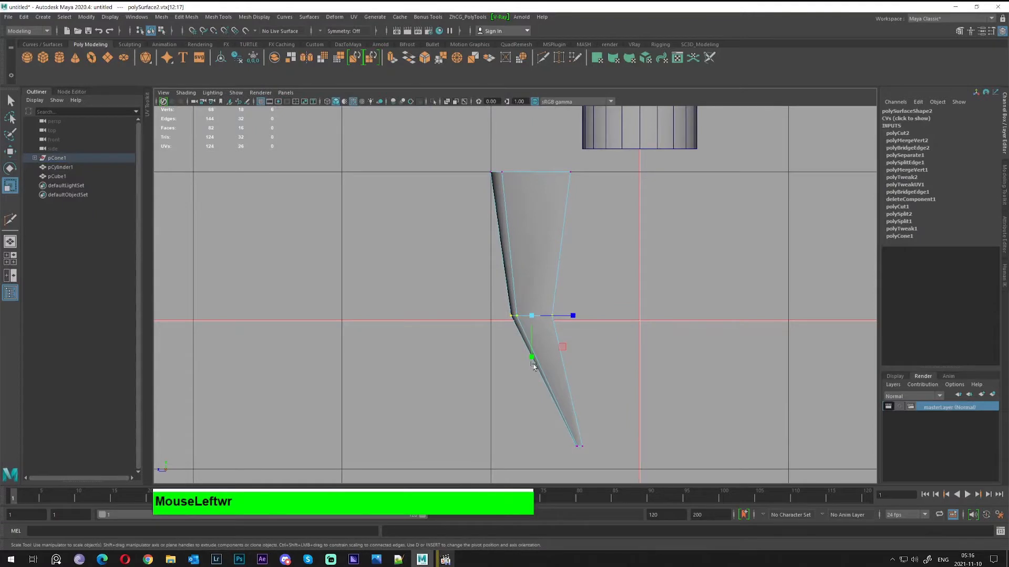
left_click_drag(531, 358, 532, 318)
key("w")
mouse_move(531, 278)
left_mouse_down()
mouse_move(531, 292)
mouse_move(531, 284)
left_mouse_up()
key("x")
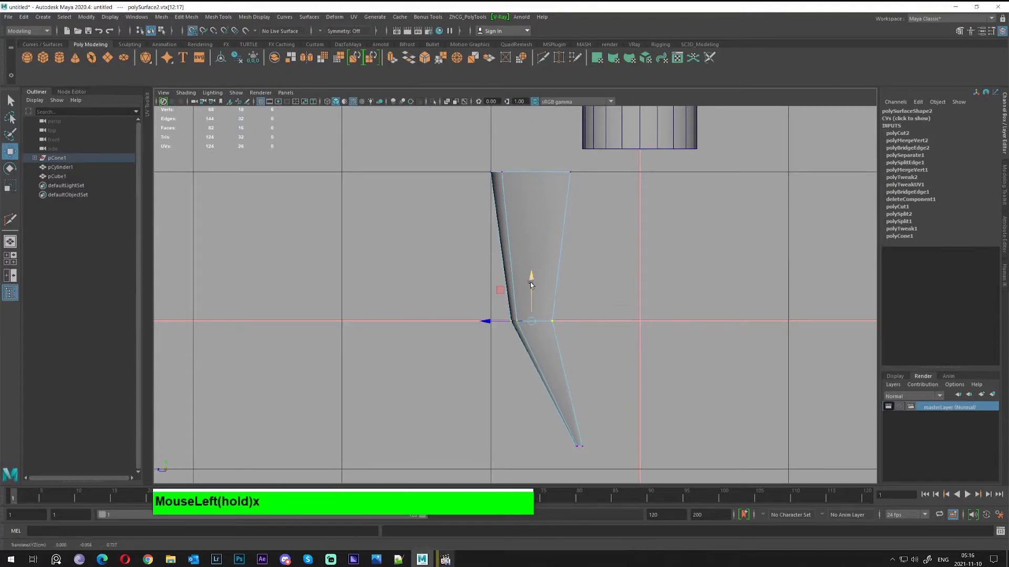
mouse_move(622, 393)
middle_mouse_down("alt")
mouse_move(618, 332)
mouse_move(615, 392)
middle_mouse_up("alt")
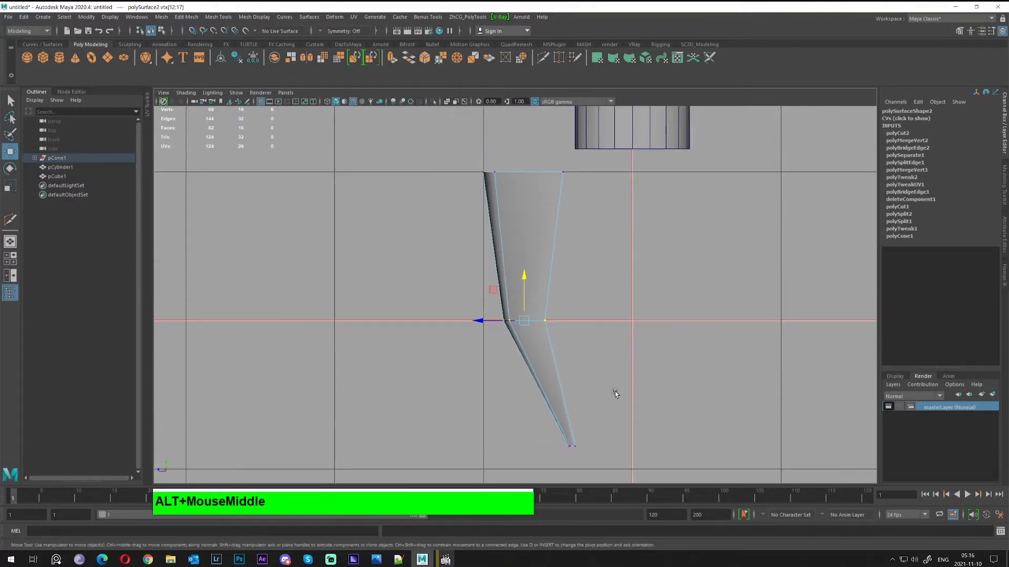
scroll(587, 412, "down", 6)
key("q")
Return to object mode and reframe the side view on the spike and disc
right_click_drag(516, 275, 554, 261)
right_click_drag(583, 273, 736, 311, "alt")
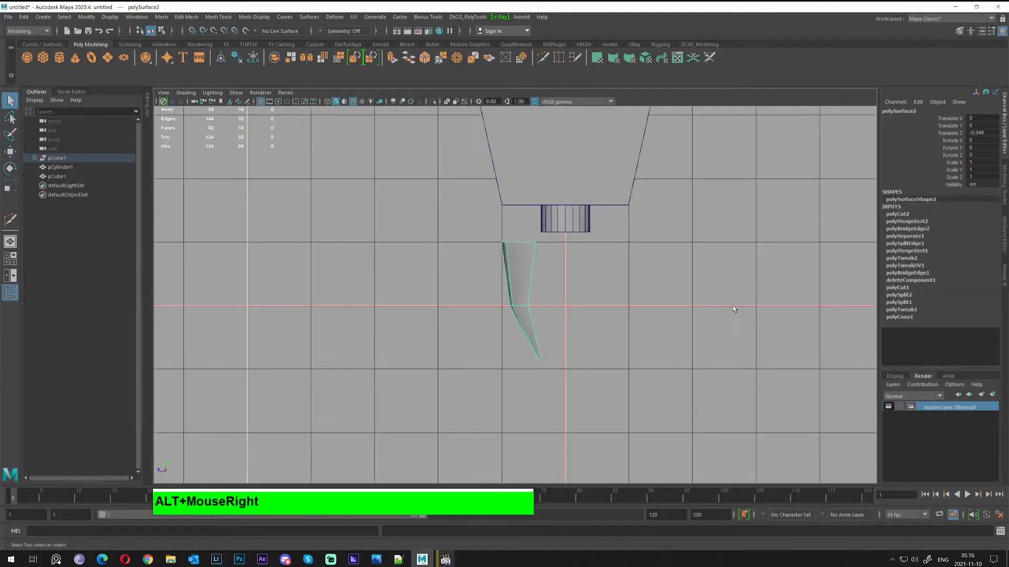
middle_click_drag(503, 220, 499, 262, "alt")
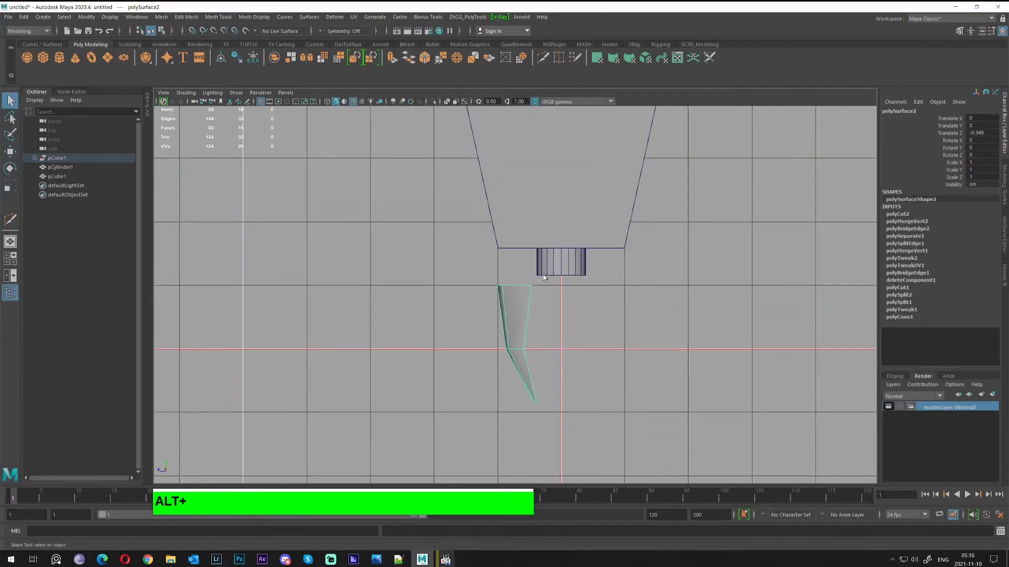
right_click_drag(544, 277, 544, 249, "alt")
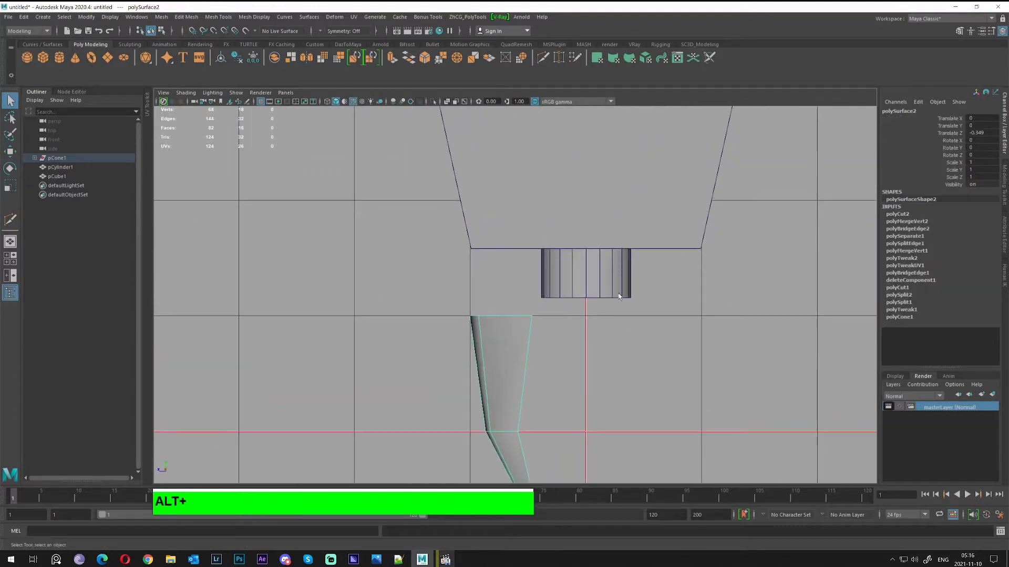
In perspective, select a top edge and the adjacent vertical edge of the spike
key("space")
key("space")
left_click_drag(525, 229, 575, 243, "alt")
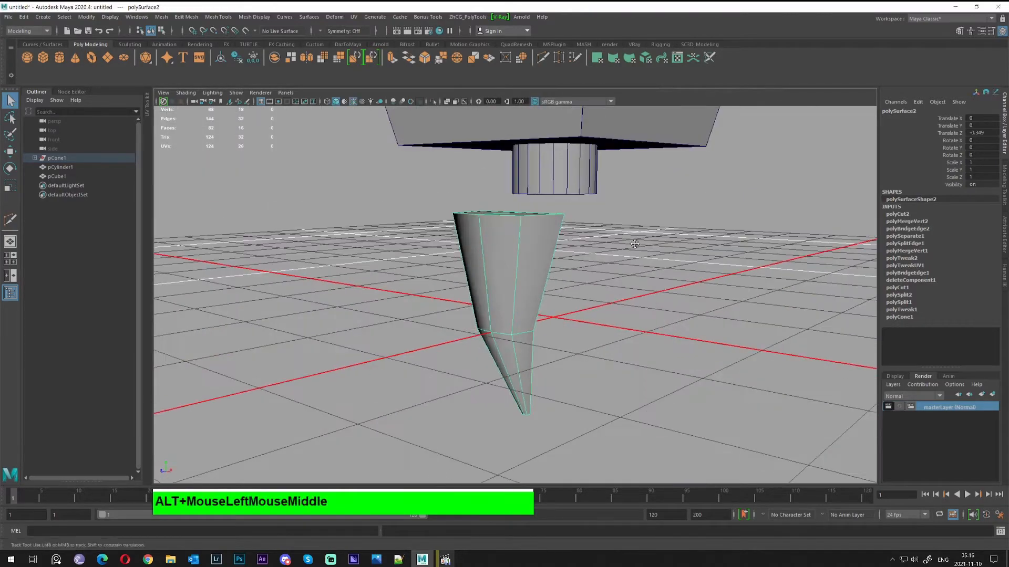
middle_click_drag(575, 244, 638, 305, "alt")
left_click_drag(637, 305, 540, 297, "alt")
mouse_move(539, 297)
right_mouse_down()
mouse_move(539, 272)
mouse_move(558, 295)
right_mouse_up()
left_click_drag(558, 295, 538, 311, "alt")
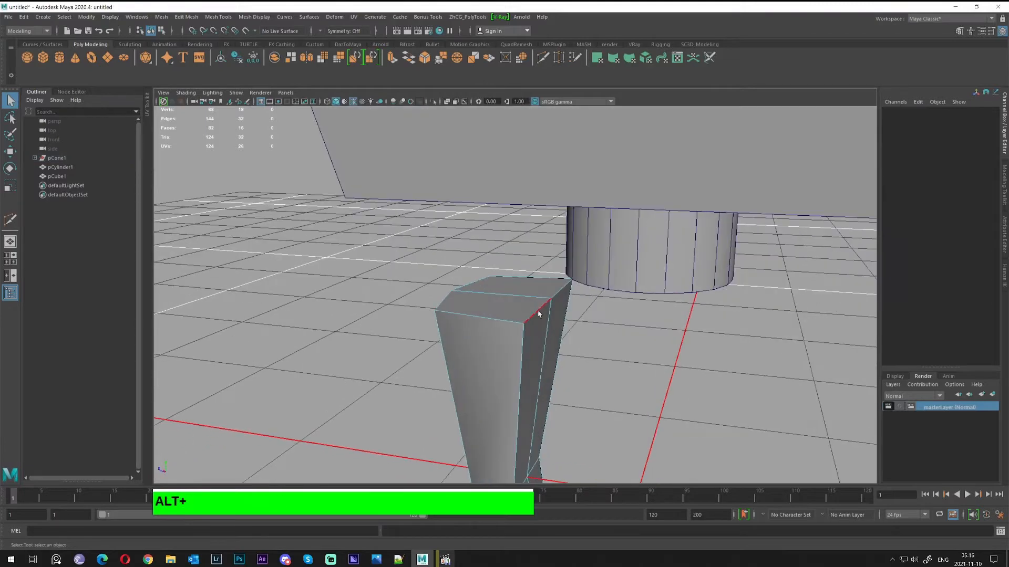
left_click(538, 311)
left_click(551, 303, "shift")
right_click_drag(584, 296, 583, 298, "alt")
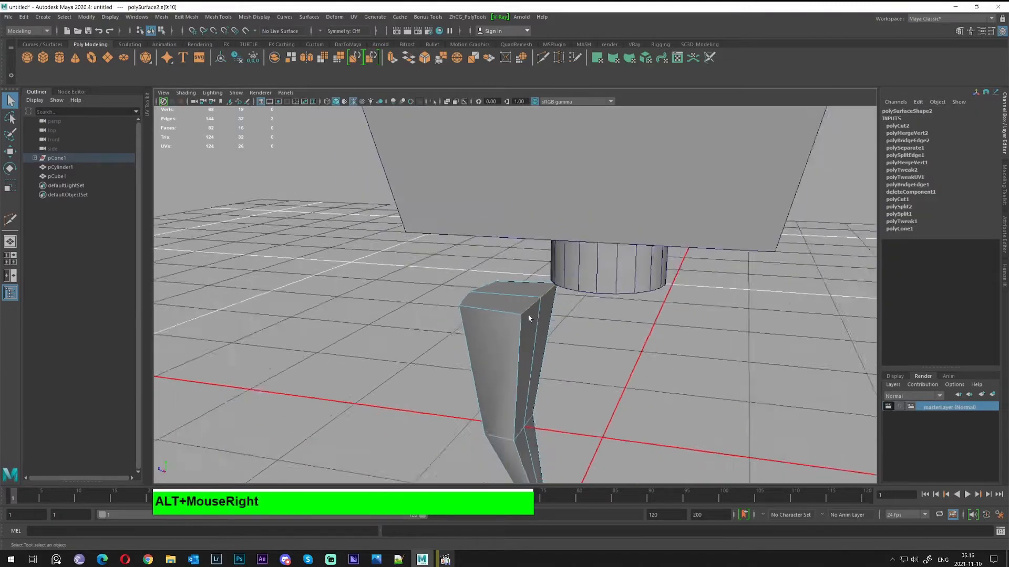
left_click_drag(583, 297, 584, 302, "alt")
right_click_drag(560, 288, 490, 250)
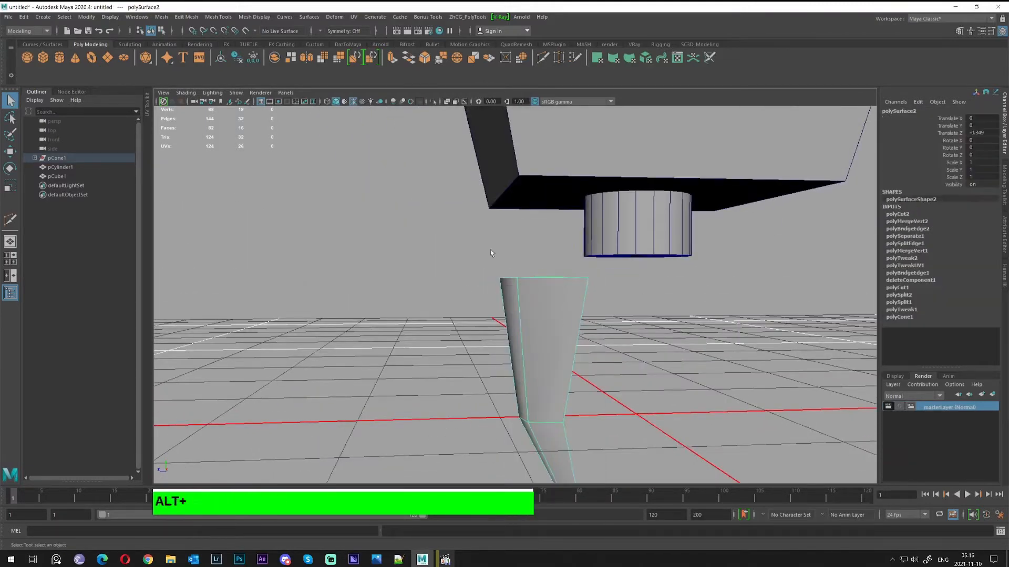
Create a polygon cube and raise it between the spike and the disc
left_click(44, 62)
left_click_drag(320, 207, 548, 176, "alt")
key("w")
right_click_drag(491, 227, 518, 229, "alt")
left_click_drag(518, 229, 501, 223, "alt")
middle_click_drag(502, 223, 504, 278, "alt")
left_click_drag(503, 278, 505, 299, "alt")
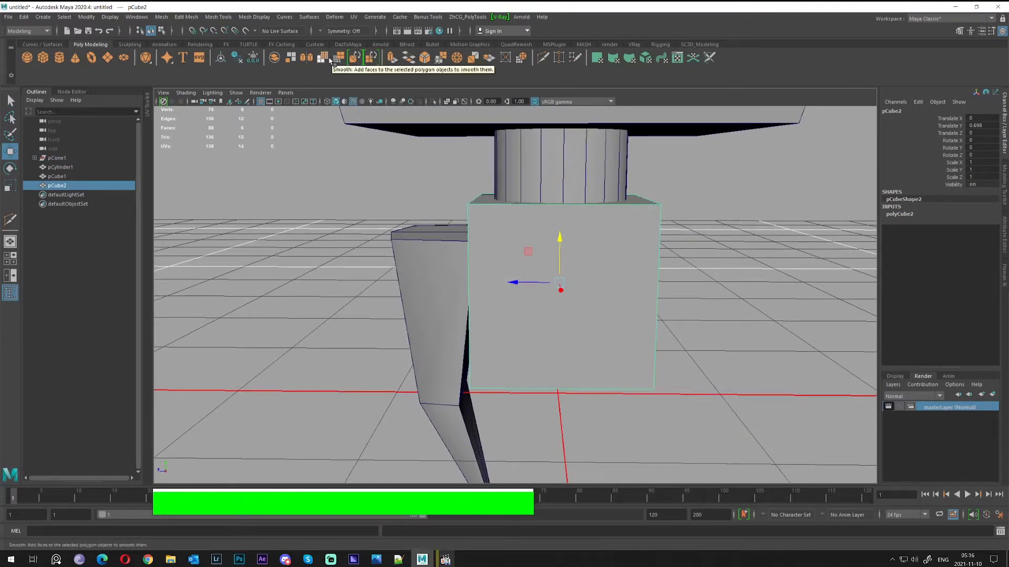
Smooth the cube twice into a ball, nudge its height, and switch to face selection
left_click(323, 60)
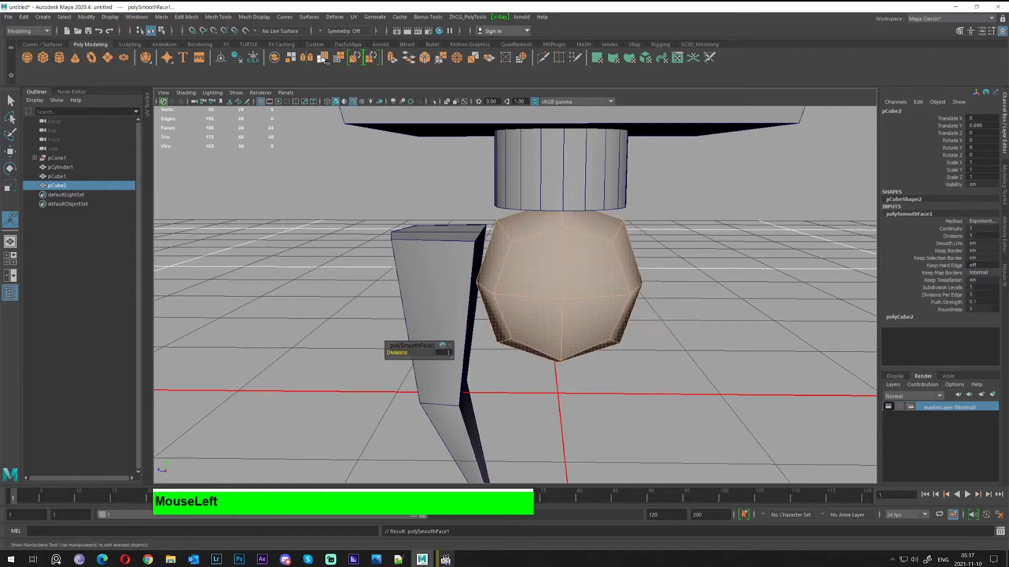
left_click_drag(625, 282, 602, 281, "alt")
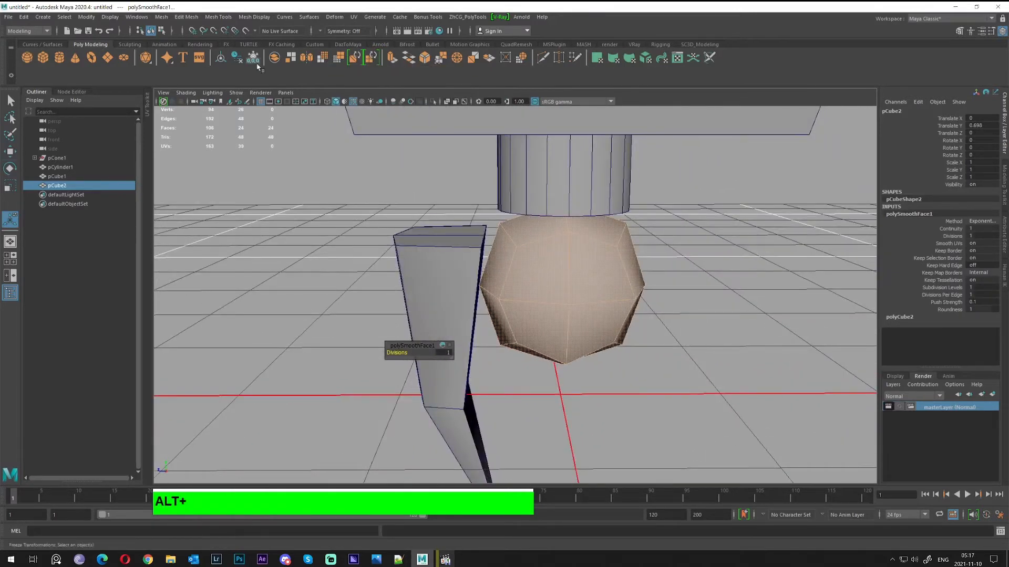
left_click(323, 59)
left_click_drag(656, 252, 583, 226, "alt")
key("q")
key("w")
middle_click_drag(583, 225, 555, 184, "alt")
left_click(550, 209)
right_click_drag(557, 193, 551, 223)
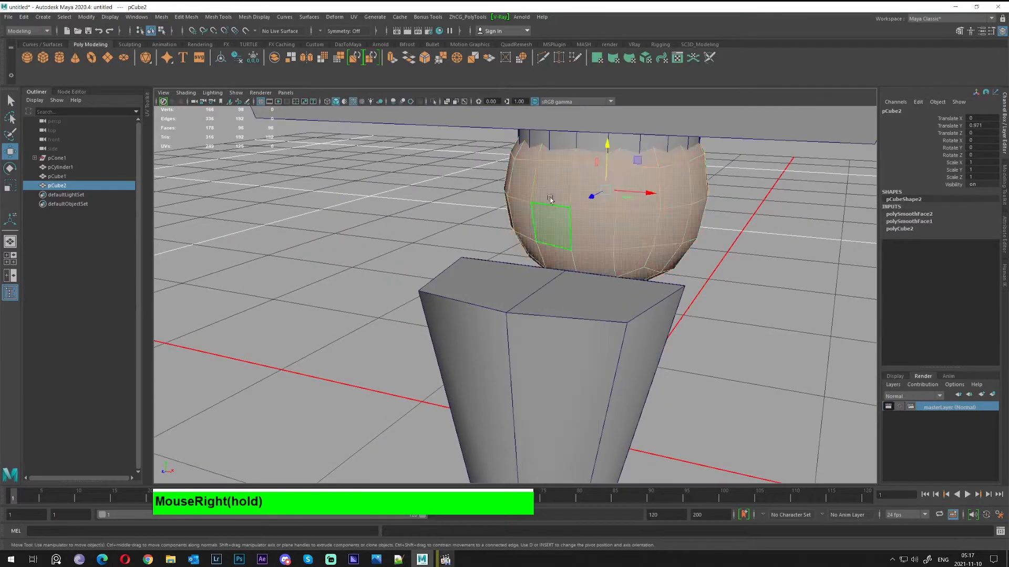
Select a 2x2 face patch on the ball's side and extrude it outward
left_click(553, 184)
key("Tab")
mouse_move(586, 197)
left_mouse_down()
mouse_move(589, 222)
mouse_move(555, 225)
left_mouse_up()
left_click_drag(625, 233, 399, 197, "alt")
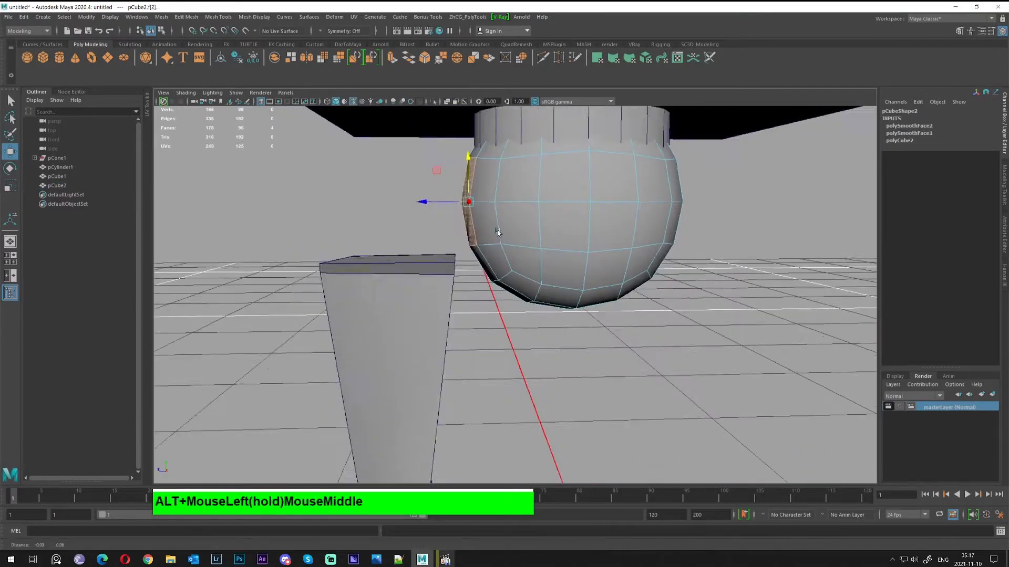
middle_click_drag(399, 197, 472, 225, "alt")
left_click_drag(468, 229, 536, 263, "shift")
Scale the extruded block and bevel its perimeter edges at Fraction 0.5
key("r")
right_click_drag(594, 211, 630, 199, "ctrl")
left_click_drag(620, 217, 587, 237, "alt")
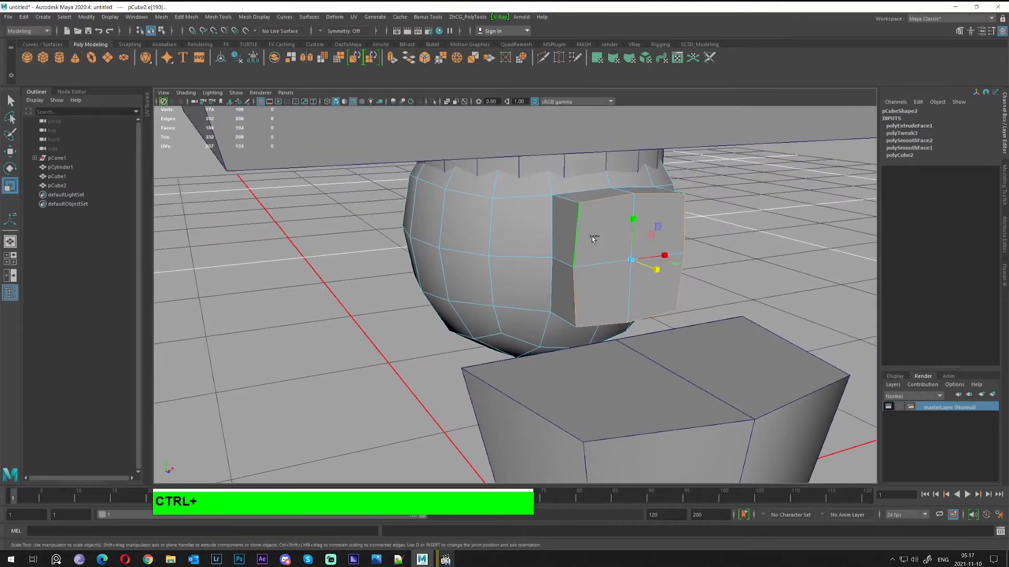
key("ctrl+b")
left_click_drag(592, 238, 461, 238, "alt")
right_click_drag(547, 230, 584, 220)
scroll(566, 227, "down", 3)
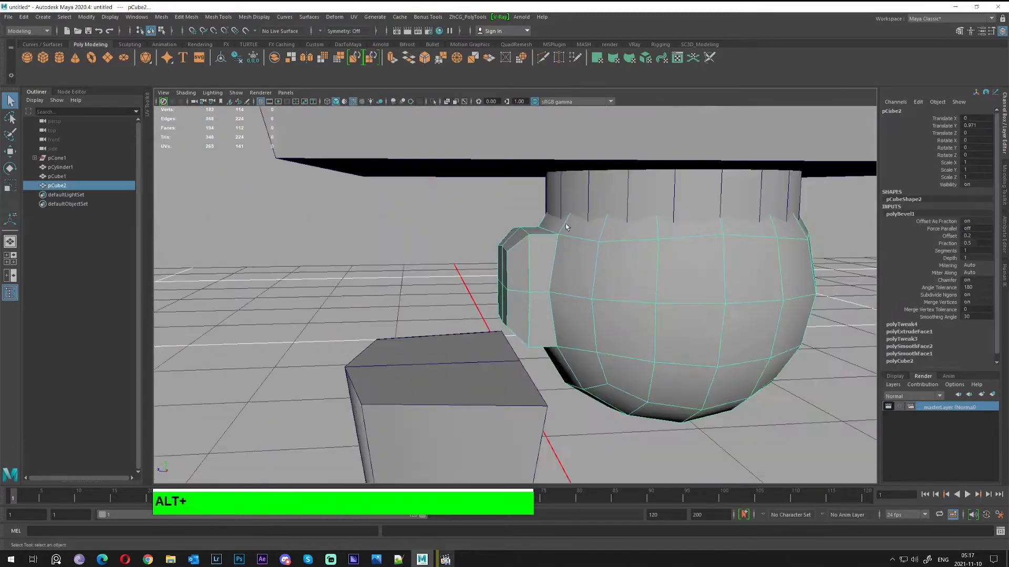
middle_click_drag(558, 313, 562, 253, "alt")
left_click(689, 355)
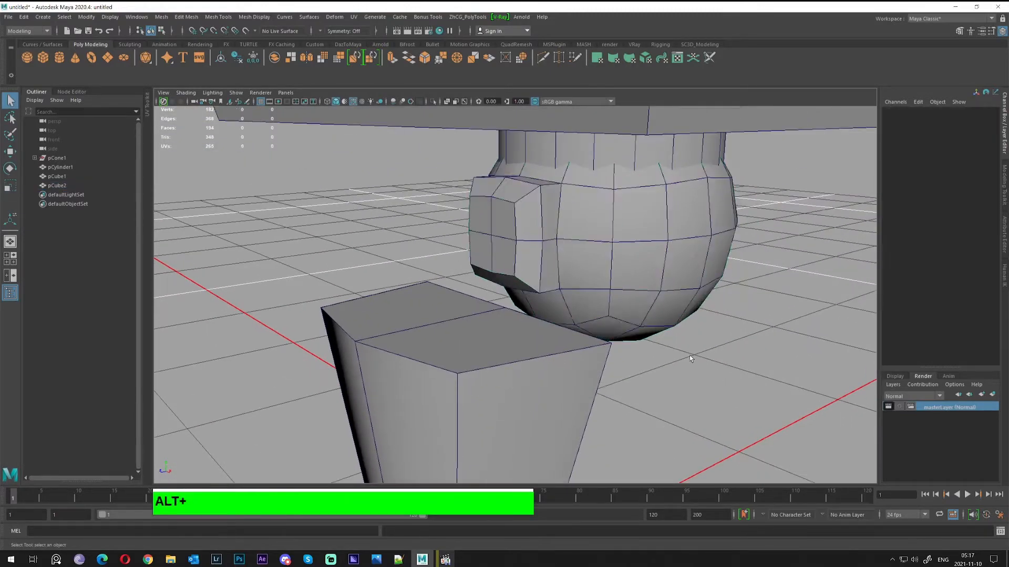
Select the spike and zoom in on its top
left_click_drag(689, 355, 613, 296, "alt")
middle_click_drag(613, 296, 642, 284, "alt")
scroll(641, 284, "down", 3)
left_click_drag(641, 284, 528, 269, "alt")
left_click(505, 297)
scroll(507, 299, "down", 3)
key("w")
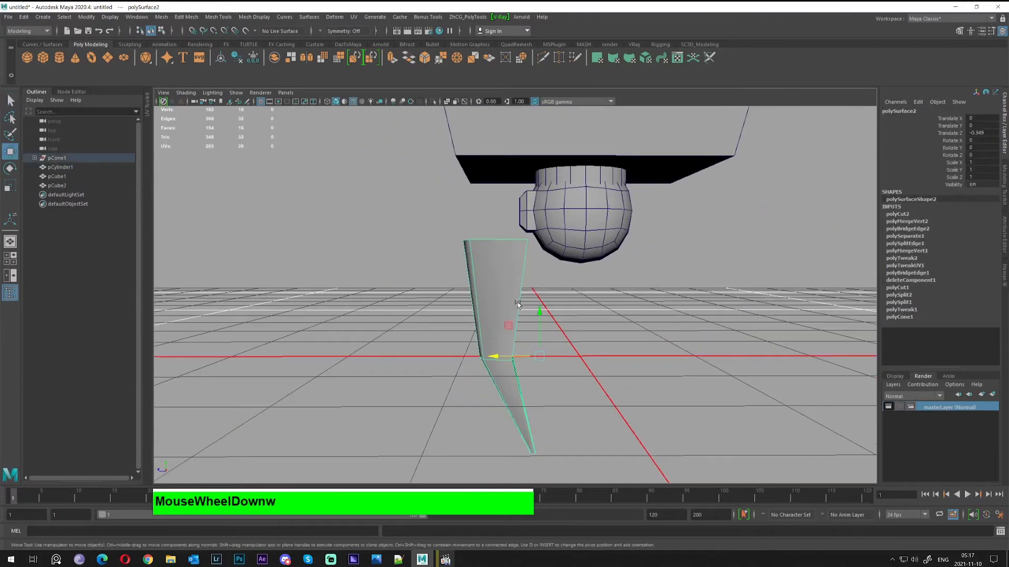
right_click_drag(493, 273, 578, 277, "alt")
left_click_drag(578, 277, 523, 313, "alt")
middle_click_drag(523, 313, 516, 288, "alt")
Bevel one top edge of the spike with Ctrl+B
key("q")
right_click_drag(515, 288, 540, 234, "alt")
left_click(560, 251)
left_click_drag(574, 239, 553, 259, "alt")
key("ctrl+b")
key("q")
right_click_drag(515, 308, 602, 280)
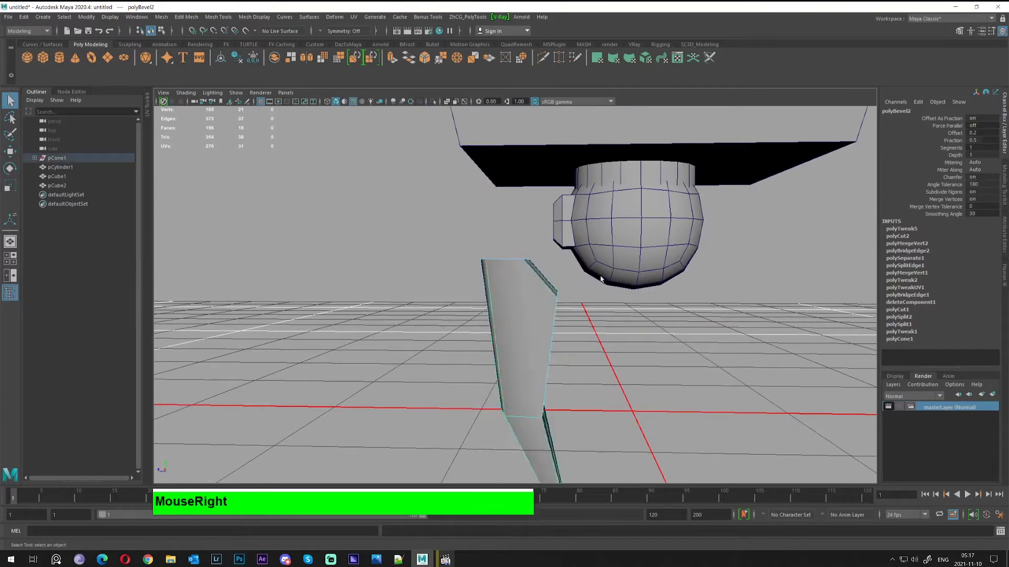
left_click_drag(538, 283, 536, 300, "alt")
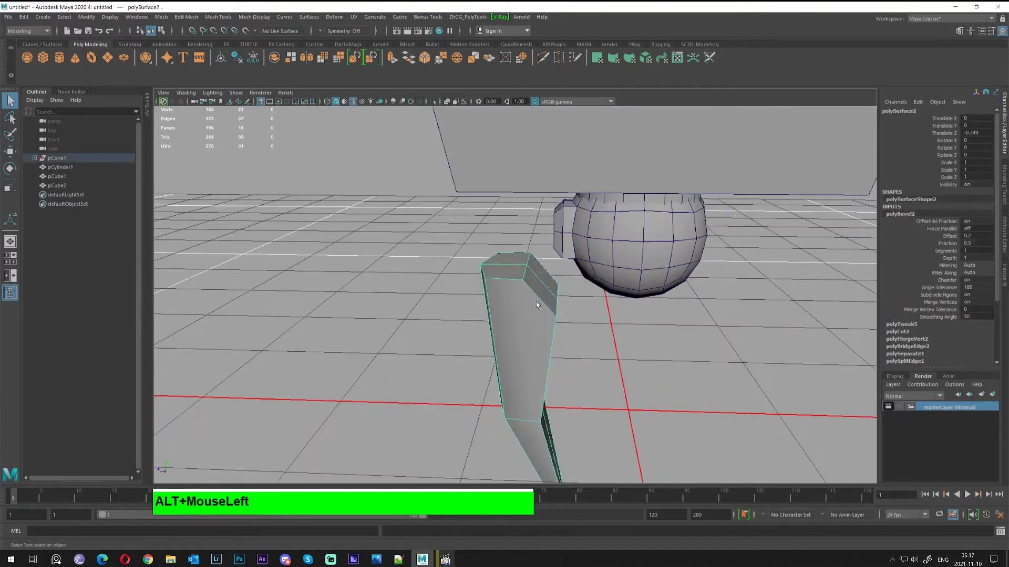
Cut new edges across the spike's upper side face with Multi-Cut
left_click(543, 58)
right_click_drag(573, 263, 574, 255, "alt")
left_click_drag(575, 254, 554, 213, "alt")
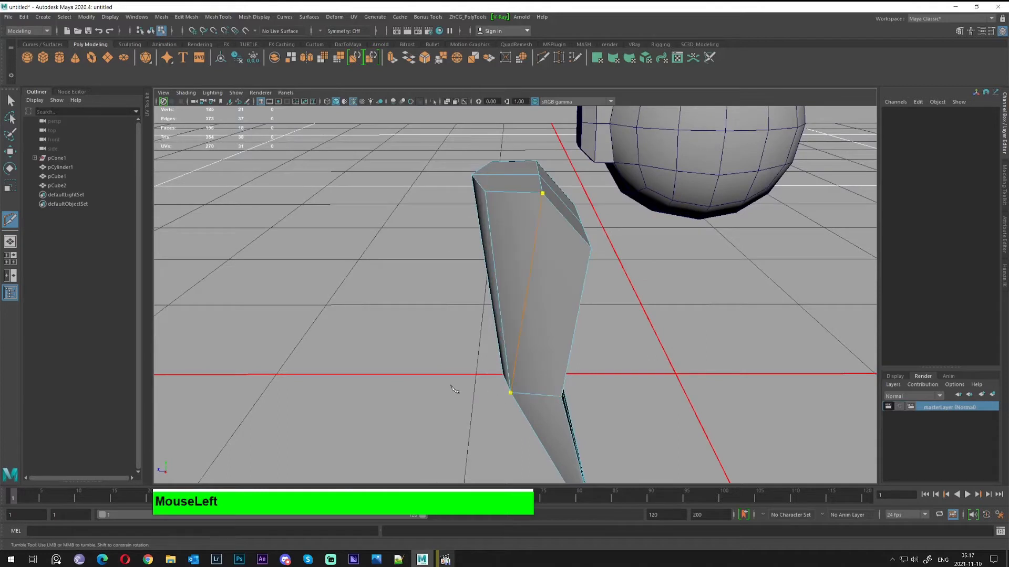
left_click(588, 244)
key("Return")
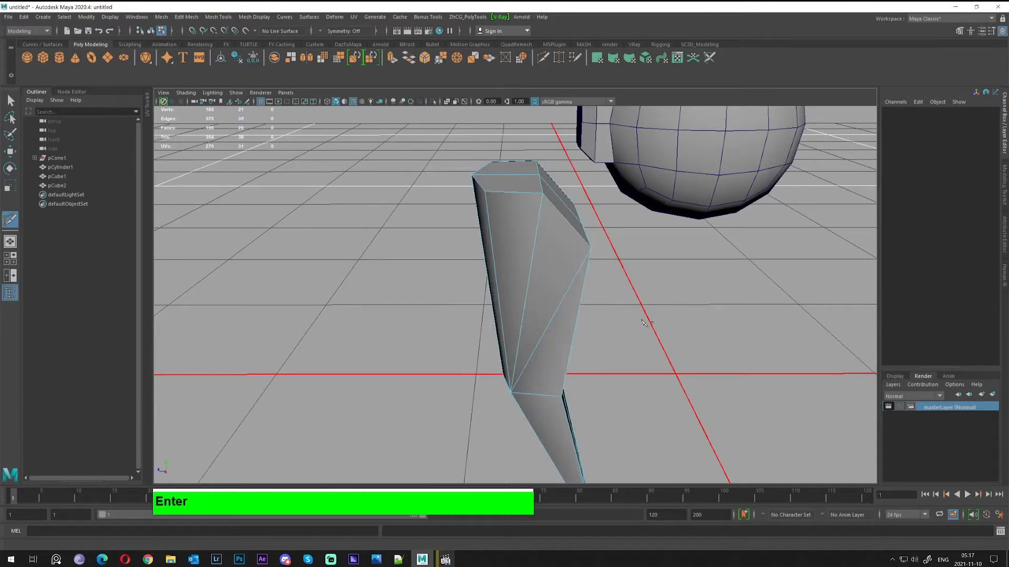
key("q")
Delete the stray diagonal edge left by the cut
right_click_drag(553, 292, 552, 264)
left_click(556, 302)
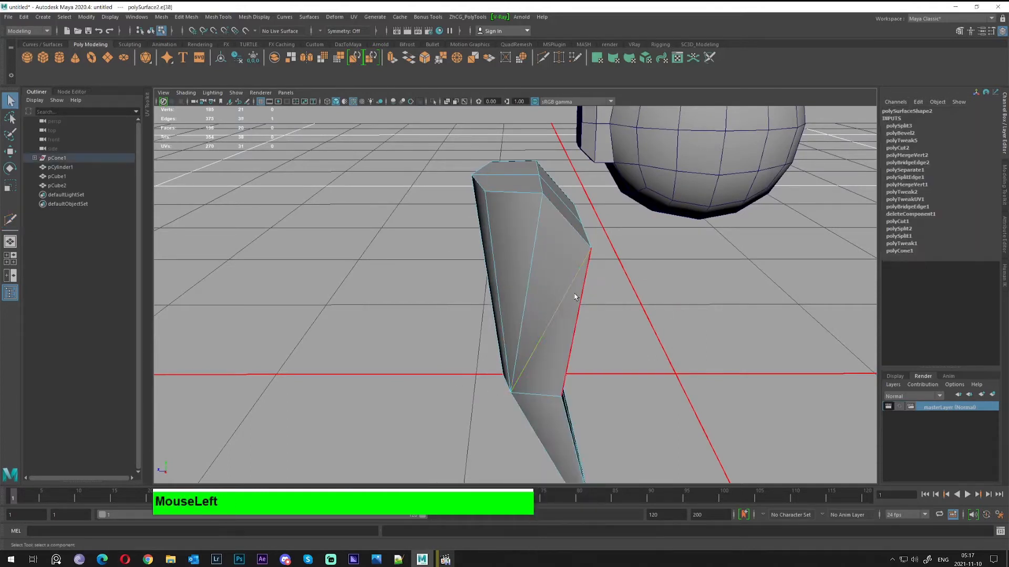
key("Delete")
left_click_drag(442, 271, 558, 230, "alt")
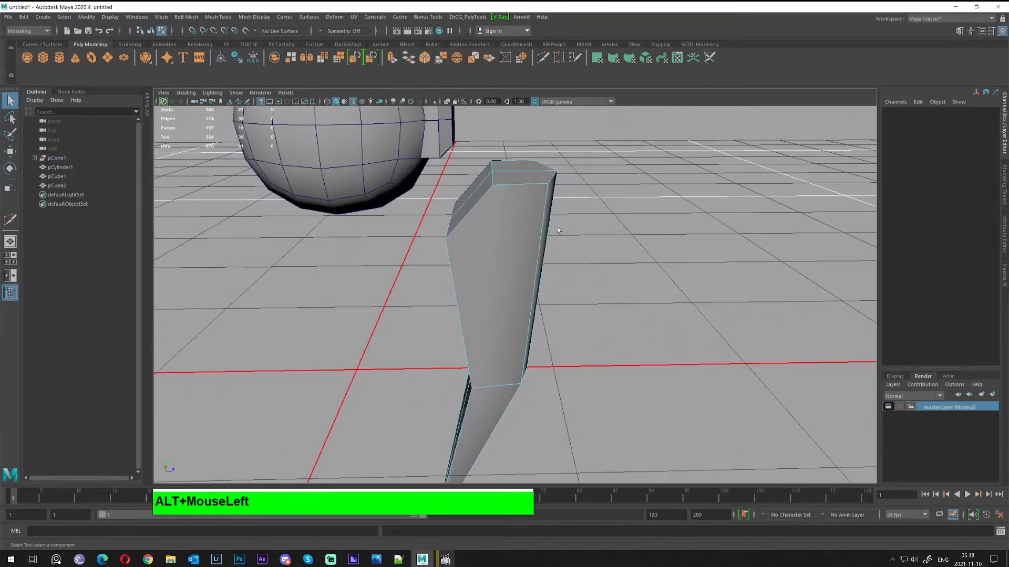
Cut a second edge from the top edge to the face's bottom-right corner
left_click(543, 57)
left_click(493, 185)
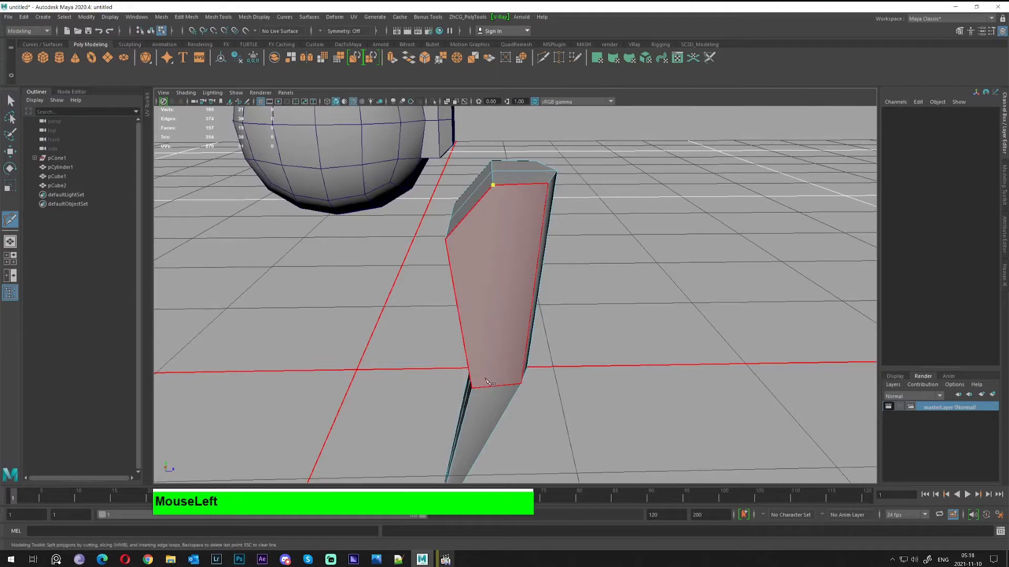
left_click(520, 384)
key("Return")
scroll(553, 209, "down", 2)
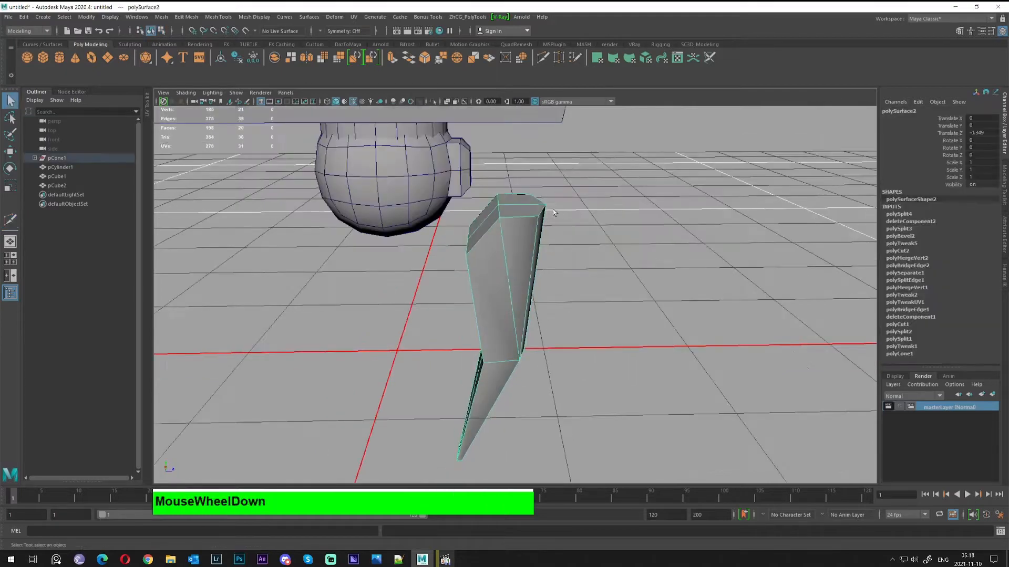
left_click_drag(553, 209, 527, 259, "alt")
left_click(592, 256)
left_click_drag(592, 256, 505, 225, "alt")
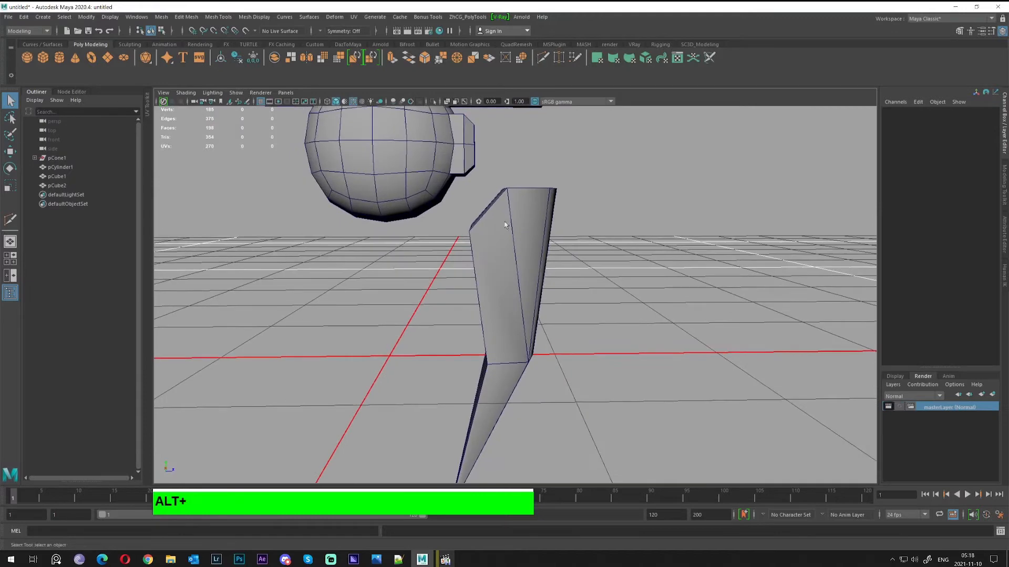
Slide the leg piece (polySurface2) along Z toward the ball
left_click(517, 274)
key("w")
left_click_drag(486, 354, 505, 354)
middle_click_drag(496, 223, 512, 239, "alt")
scroll(498, 275, "up", 1)
scroll(479, 271, "down", 4)
Lower the ball piece (pCube2) slightly in Y
left_click(467, 208)
key("w")
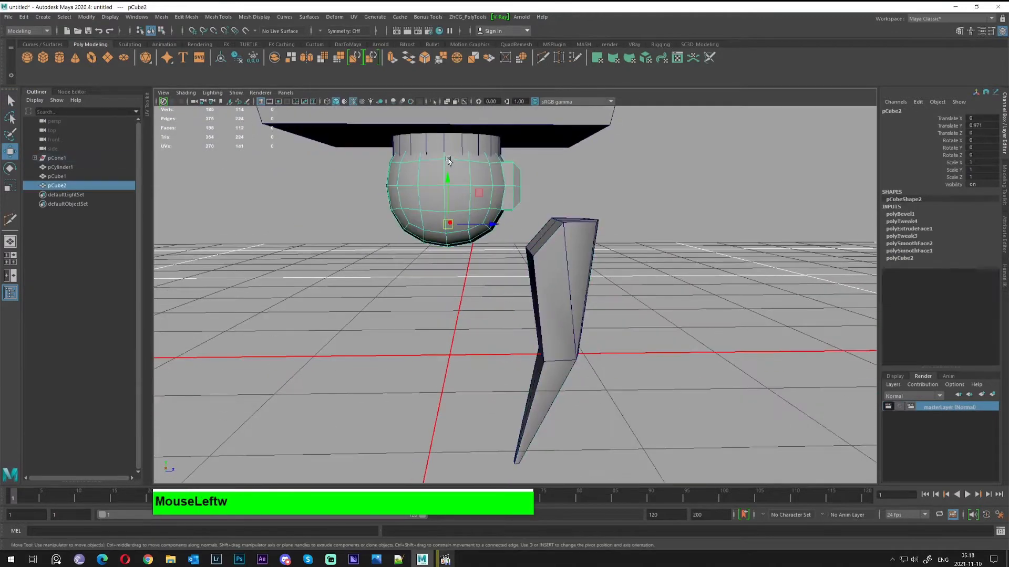
left_click_drag(443, 184, 435, 224)
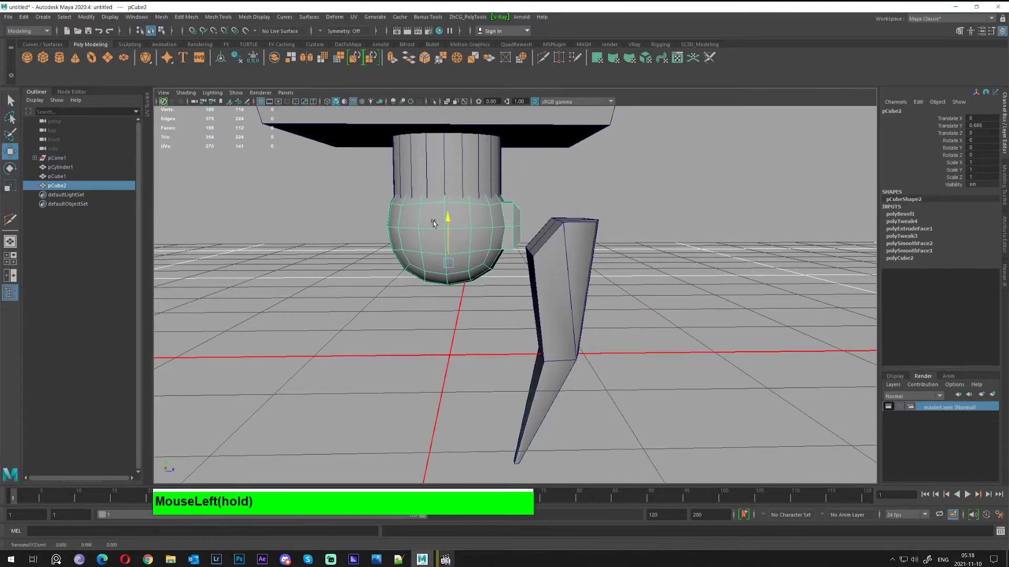
right_click_drag(435, 223, 529, 234, "alt")
left_click_drag(529, 234, 489, 262, "alt")
middle_click_drag(489, 262, 501, 251, "alt")
left_click_drag(501, 251, 556, 252, "alt")
Select the leg's upper face that faces the ball
left_click(579, 249)
right_click(553, 188)
left_click(553, 213)
left_click(549, 228, "shift")
right_click_drag(556, 252, 568, 274, "alt")
left_click_drag(567, 274, 542, 250, "alt")
Extrude that face with Offset 0.1 and scale it slightly into an inset panel
right_click_drag(540, 247, 539, 272, "shift")
left_click_drag(541, 255, 522, 269, "alt")
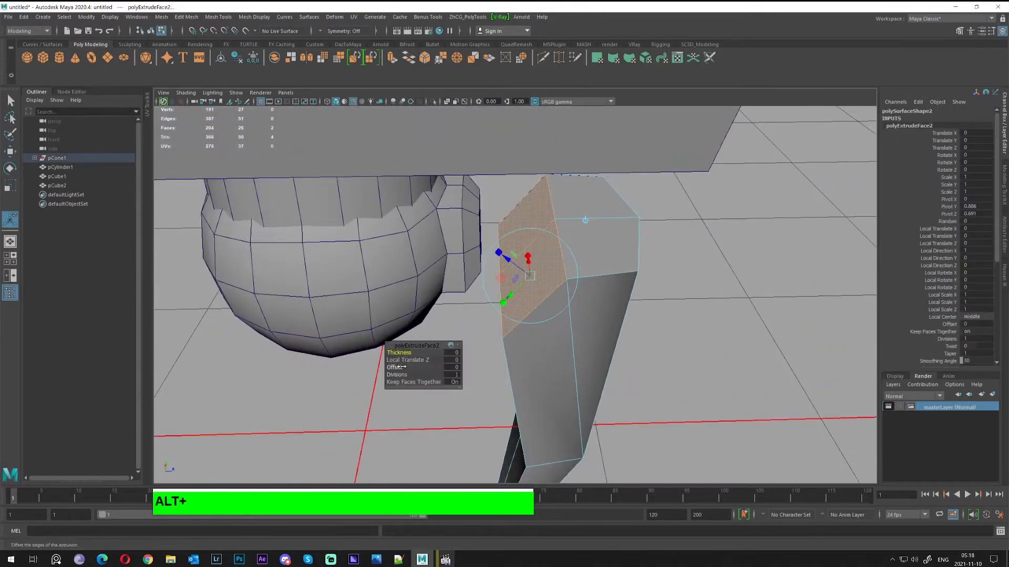
left_click_drag(396, 367, 395, 366)
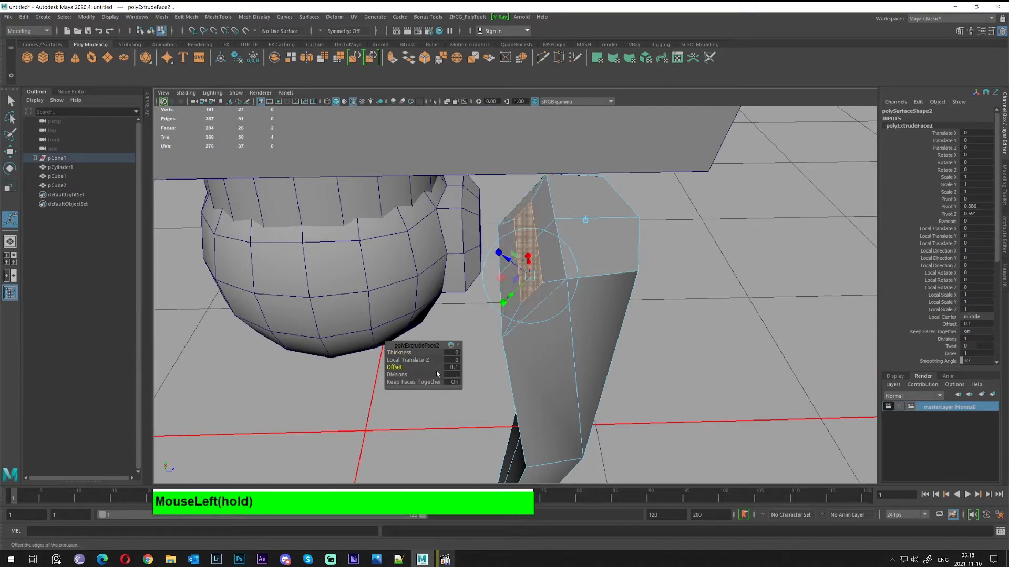
left_click_drag(518, 285, 563, 286, "alt")
left_click_drag(563, 287, 542, 270, "alt")
key("q")
right_click_drag(544, 234, 567, 220)
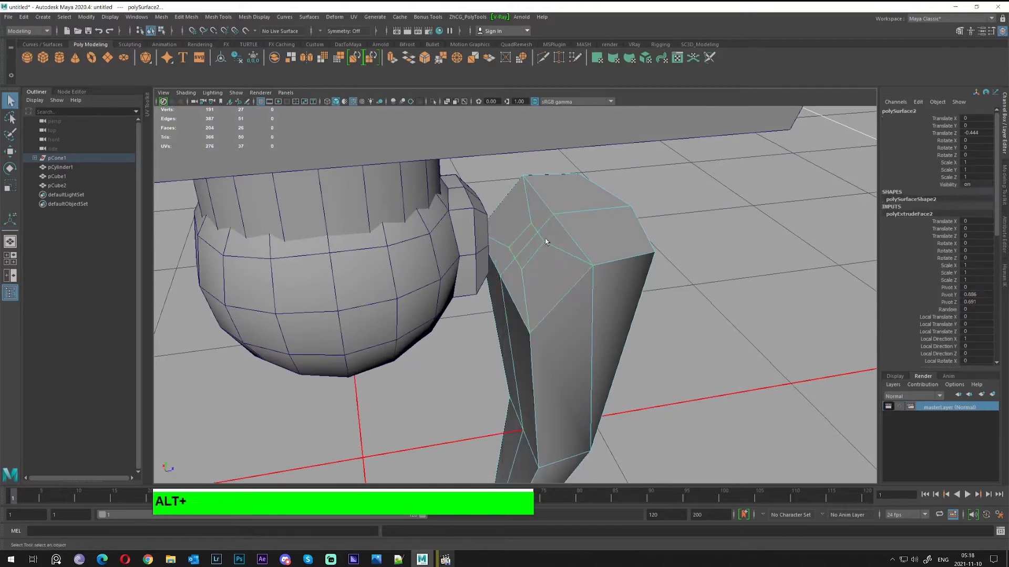
Select the leg's two inset faces f[12:13]
mouse_move(545, 242)
left_mouse_down("alt")
mouse_move(557, 243)
mouse_move(529, 232)
left_mouse_up("alt")
right_click_drag(529, 233, 530, 254)
left_click(530, 243)
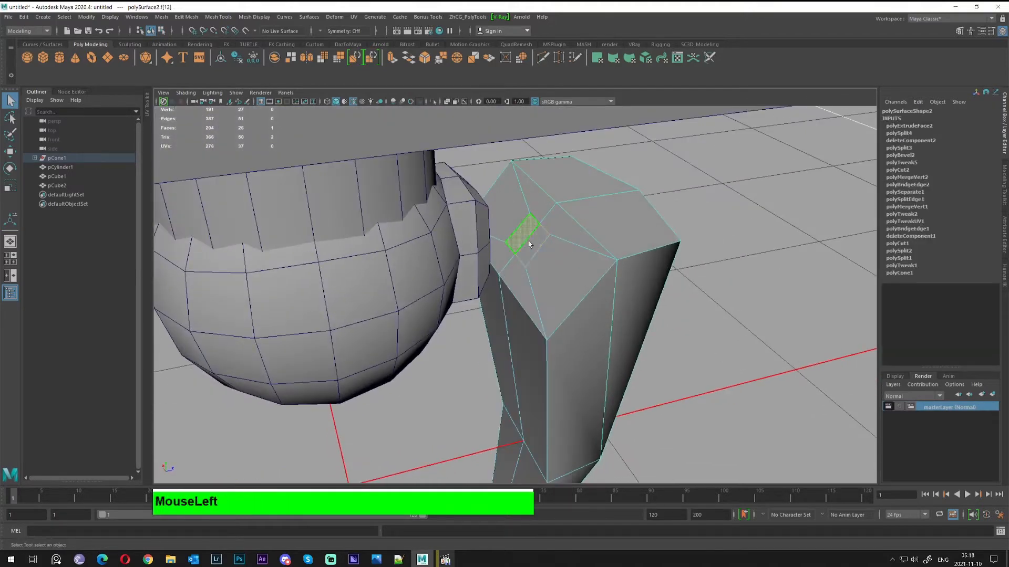
left_click(531, 242, "shift")
left_click_drag(532, 241, 546, 252, "alt")
key("w")
right_click_drag(546, 252, 565, 280, "alt")
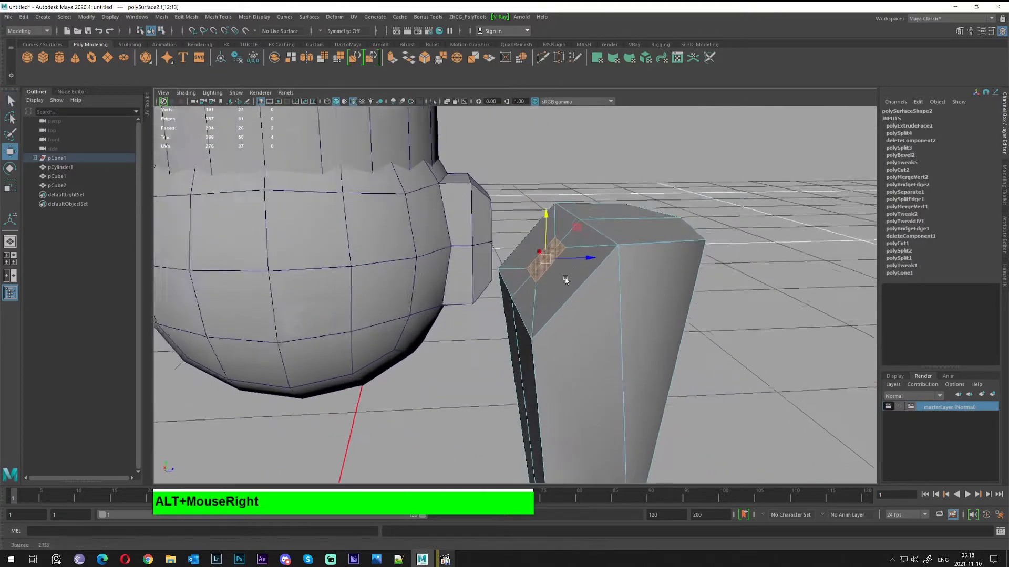
left_click_drag(566, 280, 568, 255, "alt")
Extrude the two faces 0.098 outward into a small tab
right_click_drag(560, 246, 561, 271, "shift")
middle_click_drag(561, 263, 561, 250, "alt")
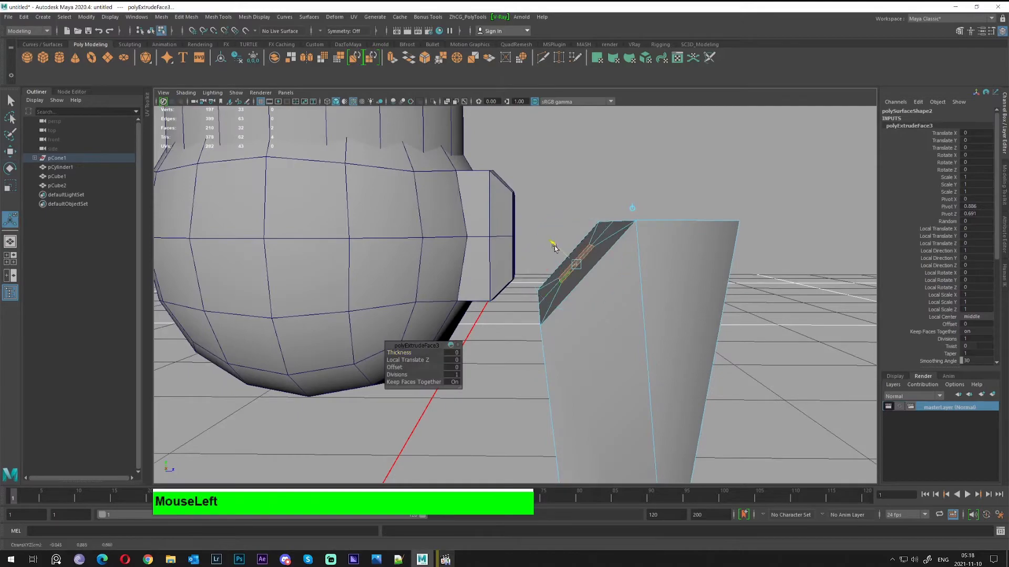
left_click_drag(553, 245, 525, 226)
left_click_drag(583, 231, 543, 284, "alt")
key("q")
Move the leg further along Z to Translate Z -0.609
scroll(518, 268, "down", 3)
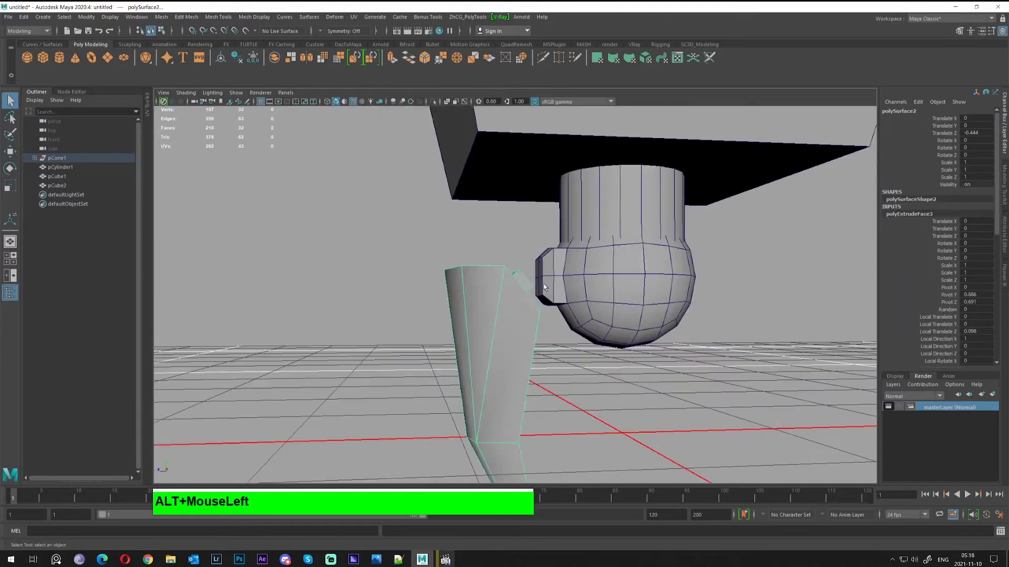
right_click_drag(543, 284, 604, 394, "alt")
left_click_drag(605, 393, 623, 364, "alt")
right_click_drag(623, 364, 580, 325, "alt")
left_click_drag(581, 325, 578, 300, "alt")
right_click_drag(578, 299, 624, 335, "alt")
left_click_drag(624, 335, 630, 344, "alt")
middle_click_drag(629, 344, 522, 327, "alt")
left_click(522, 327)
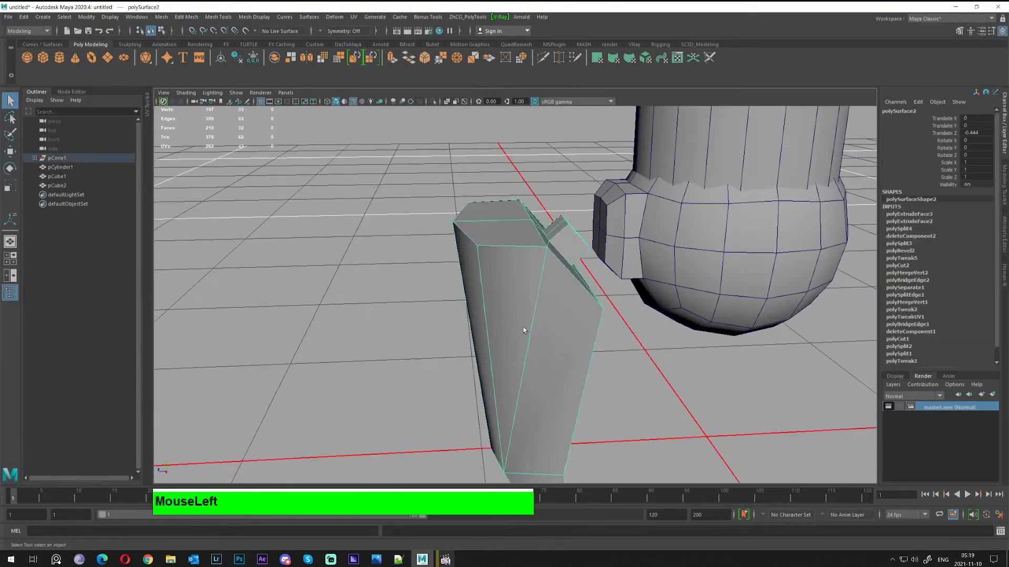
left_click_drag(522, 327, 552, 320, "alt")
key("alt+w")
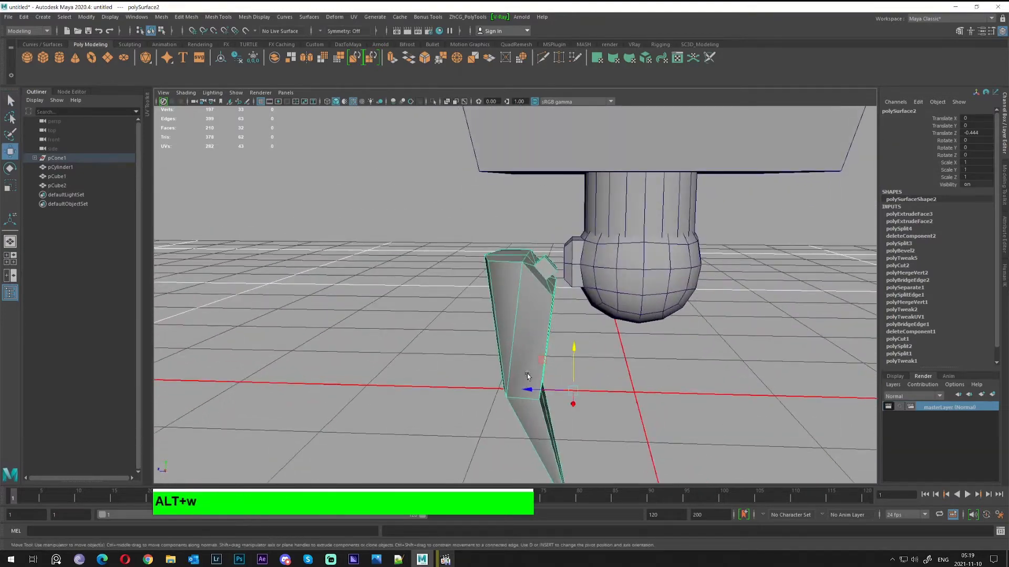
left_click_drag(528, 390, 504, 387)
right_click_drag(505, 387, 670, 201, "alt")
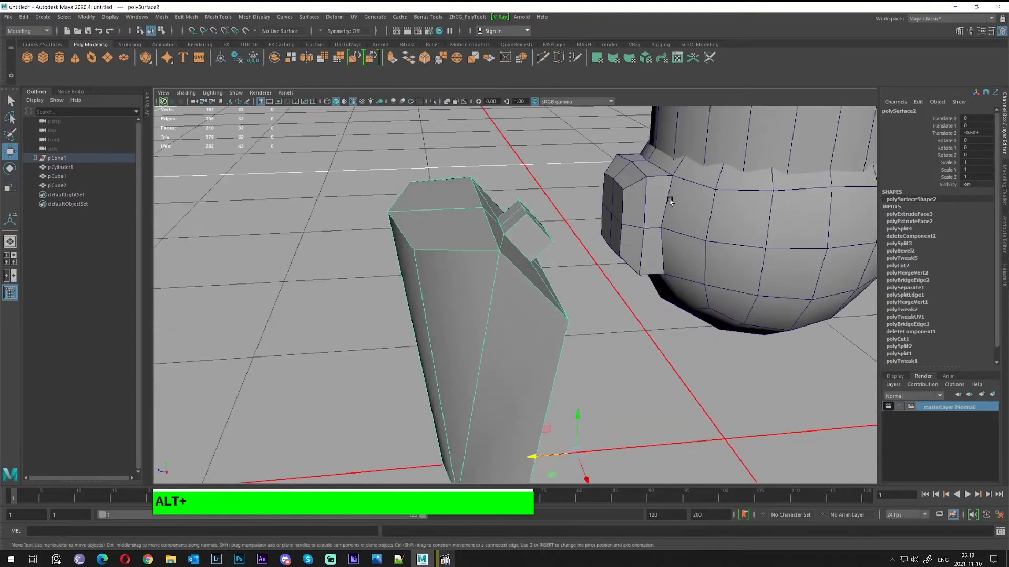
Select four faces on the ball's side knob
left_click(670, 201)
left_click_drag(671, 201, 564, 258, "alt")
right_click_drag(564, 258, 565, 282)
left_click(551, 242)
left_click(578, 255, "shift")
key("q")
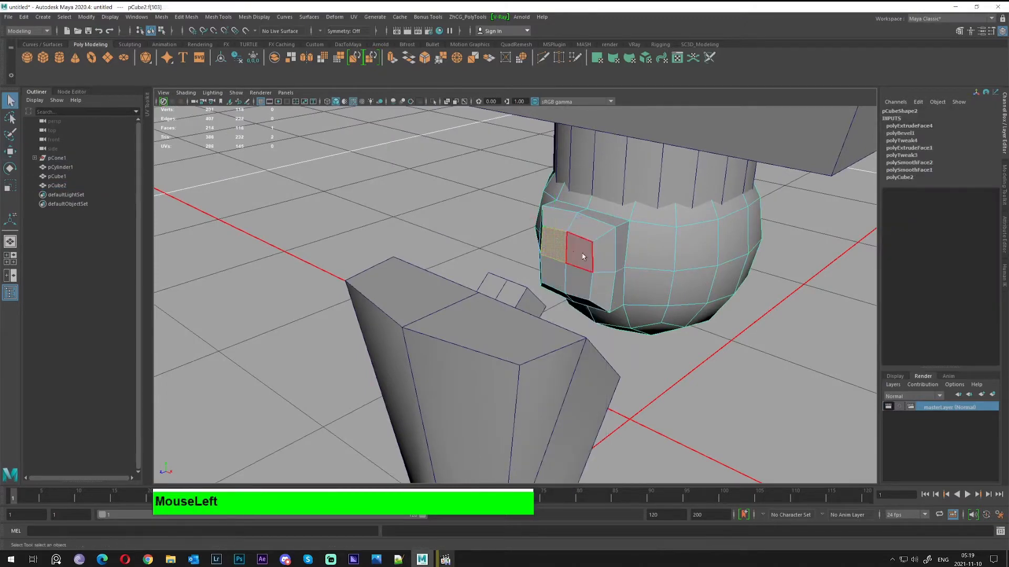
left_click(580, 257, "shift")
left_click(555, 275, "shift")
left_click(579, 283, "shift")
right_click_drag(580, 283, 623, 277, "alt")
middle_click_drag(623, 276, 604, 320, "alt")
key("w")
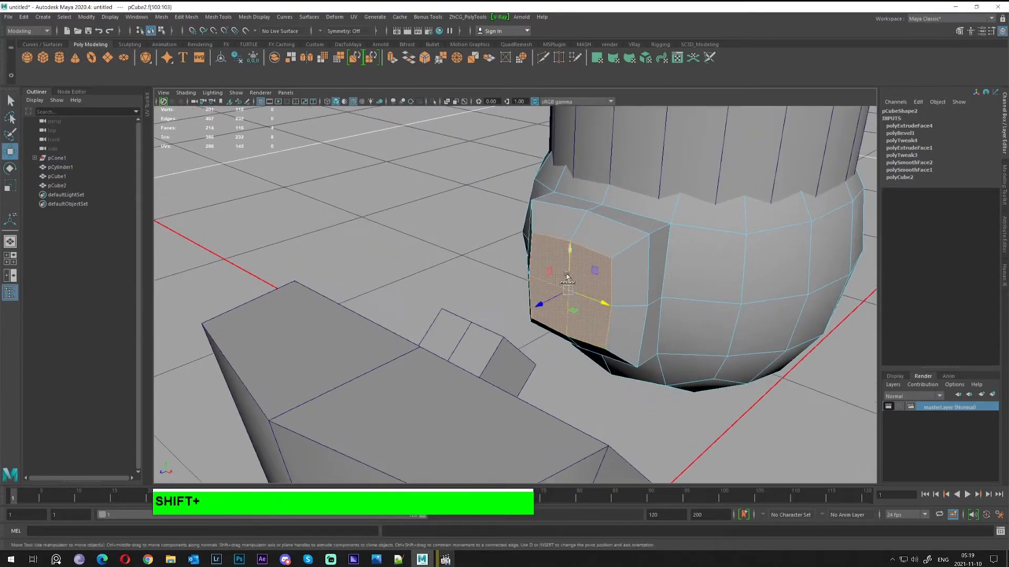
Try extruding and insetting the knob faces, then undo the unwanted extrusion
right_click_drag(568, 277, 543, 297, "shift")
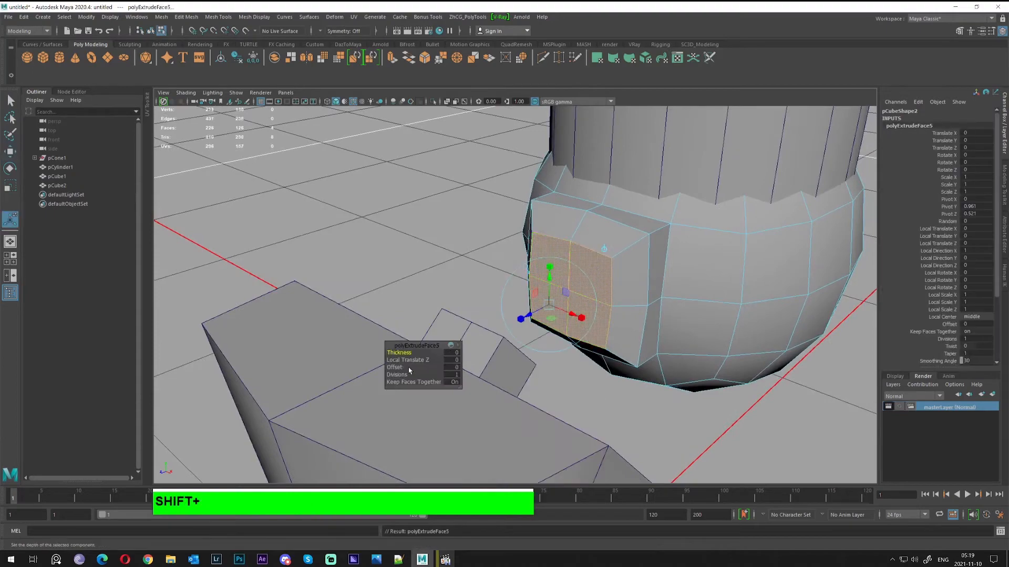
left_click_drag(394, 367, 589, 334)
key("ctrl+z")
key("ctrl+z")
key("ctrl+z")
key("ctrl+z")
key("ctrl+z")
key("ctrl+z")
key("ctrl+z")
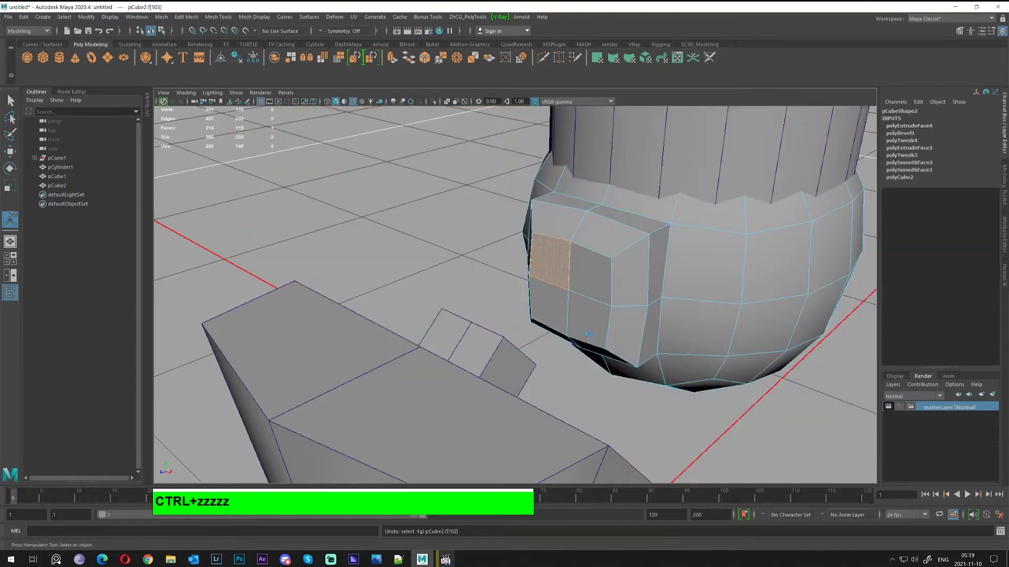
left_click_drag(588, 334, 657, 294, "alt")
middle_click_drag(657, 295, 547, 277, "alt")
key("ctrl+z")
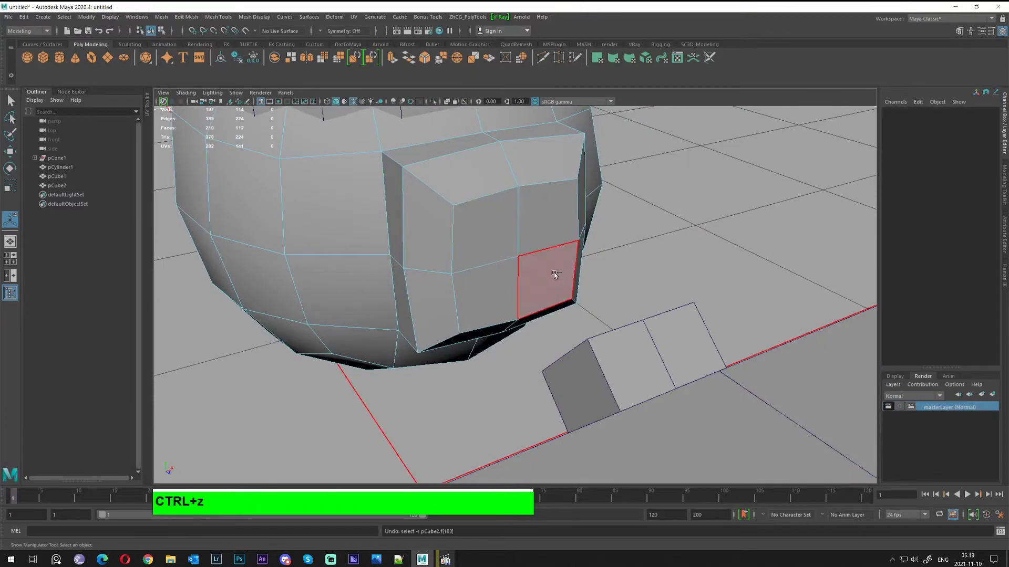
Reselect the four knob faces and extrude them inset, adjusting Offset from 0.05 to 0.03
left_click(496, 234)
left_click(547, 220, "shift")
left_click(544, 270, "shift")
left_click(490, 277, "shift")
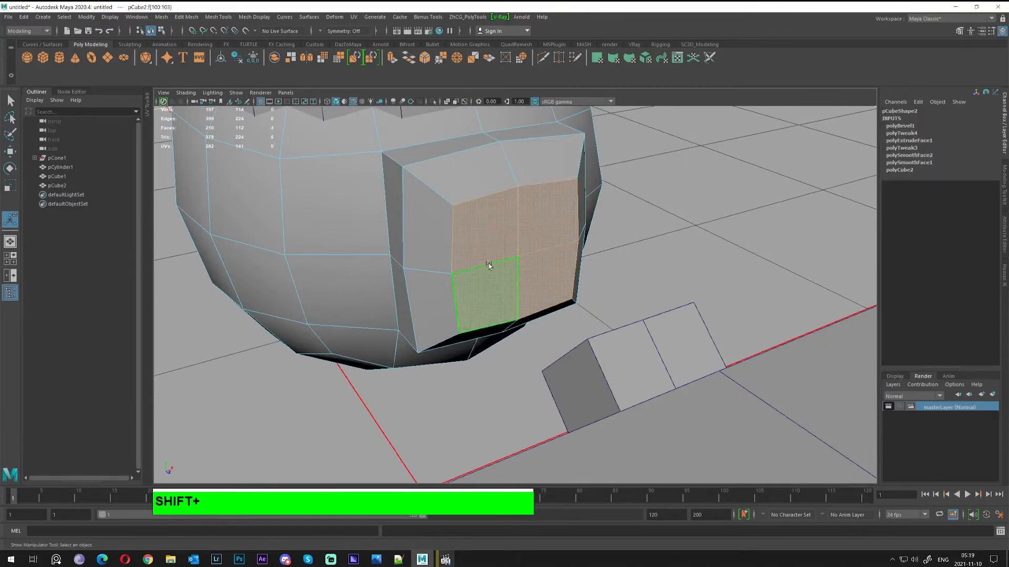
right_click_drag(489, 266, 518, 292, "shift")
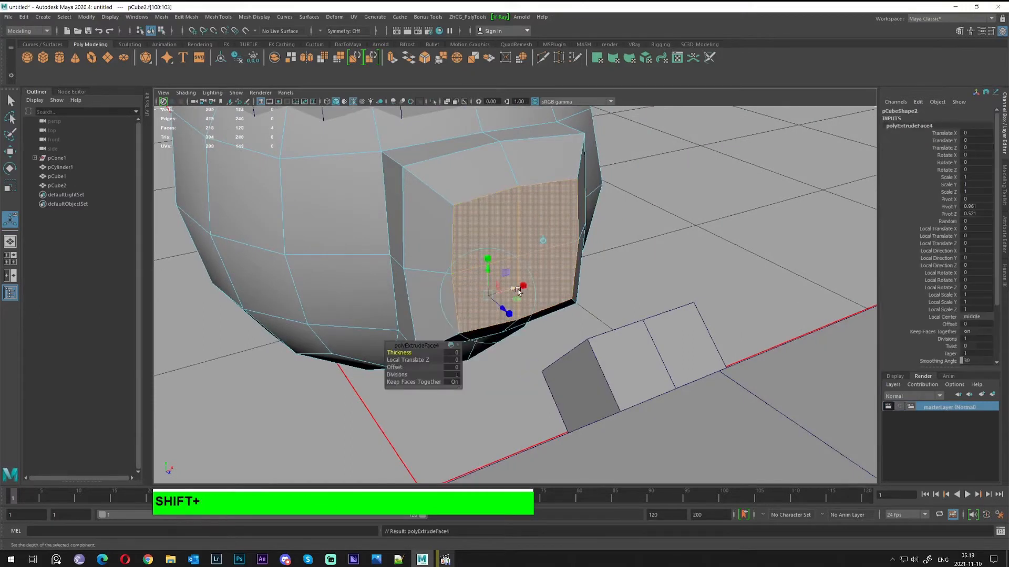
left_click(452, 368)
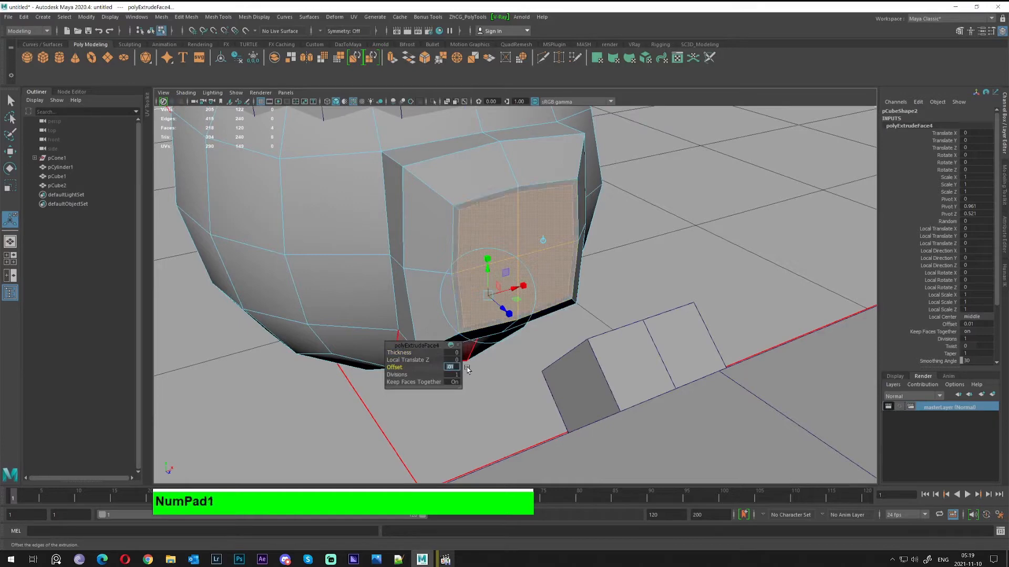
key("Return")
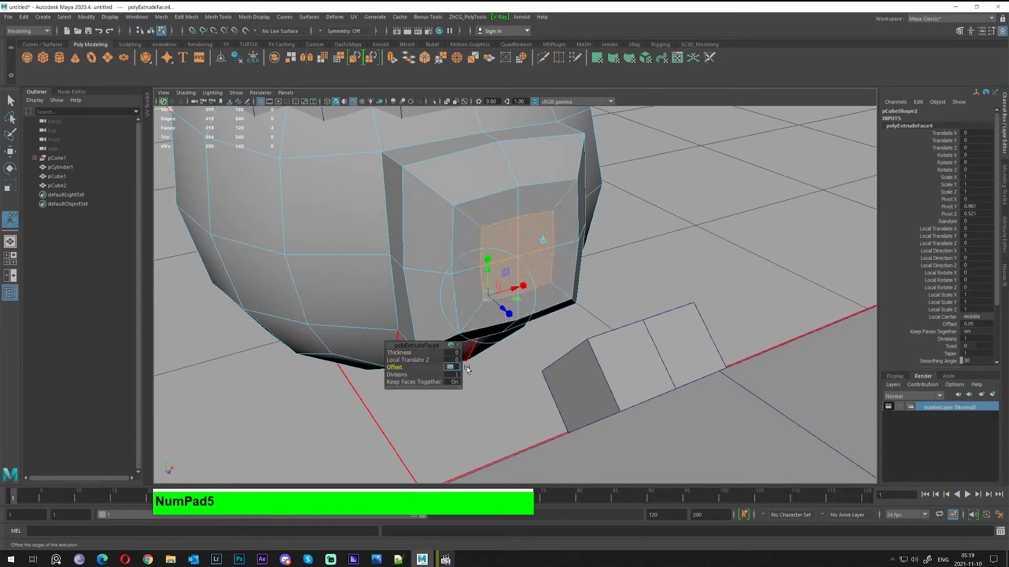
left_click_drag(454, 361, 589, 328, "alt")
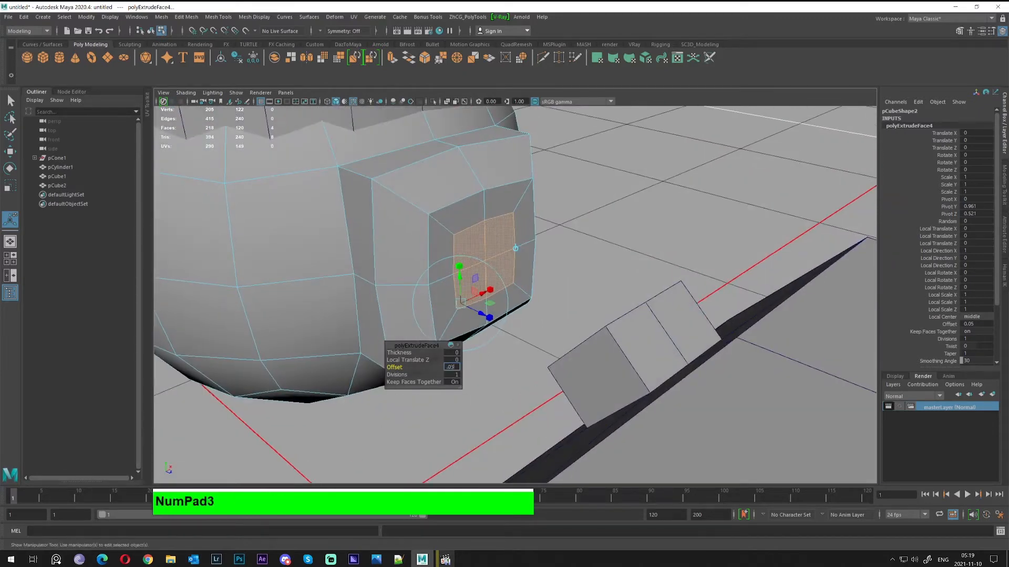
type(".03")
key("Return")
Pull the inset faces outward into a smaller stepped block
left_click_drag(455, 368, 437, 306, "alt")
key("w")
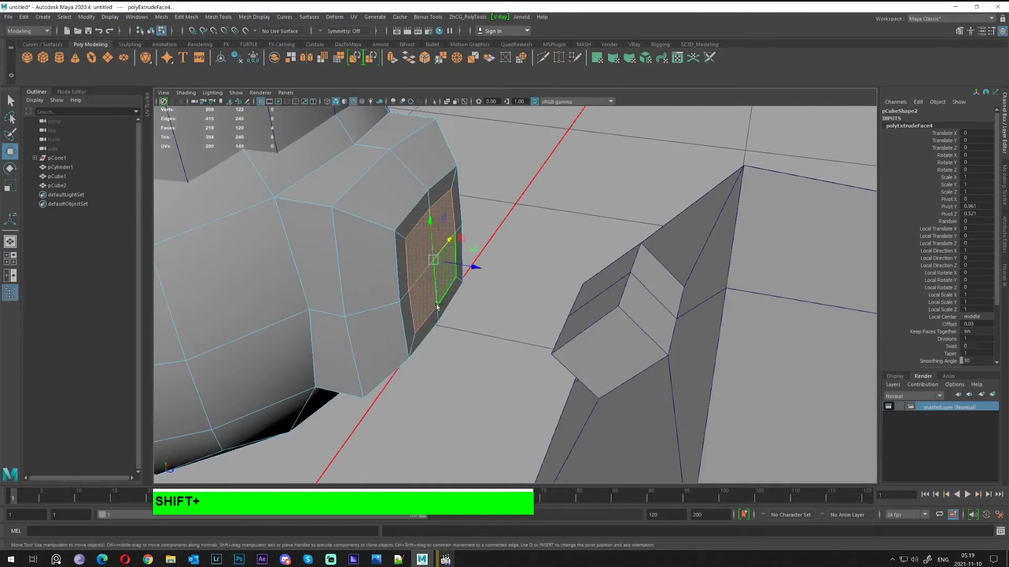
left_click_drag(476, 268, 430, 262, "shift")
key("q")
right_click_drag(431, 261, 473, 230)
left_click_drag(481, 228, 539, 317, "alt")
Marquee-select the new block's faces on pCube2 and scale them down slightly
left_click_drag(513, 284, 595, 316, "alt")
right_click_drag(595, 315, 586, 328)
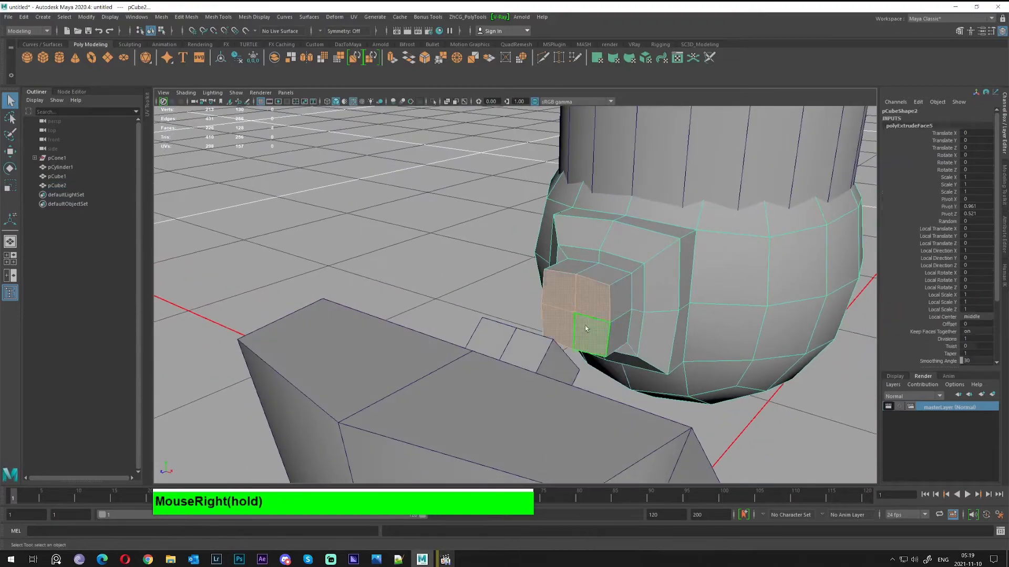
left_click_drag(509, 299, 414, 374, "alt")
key("w")
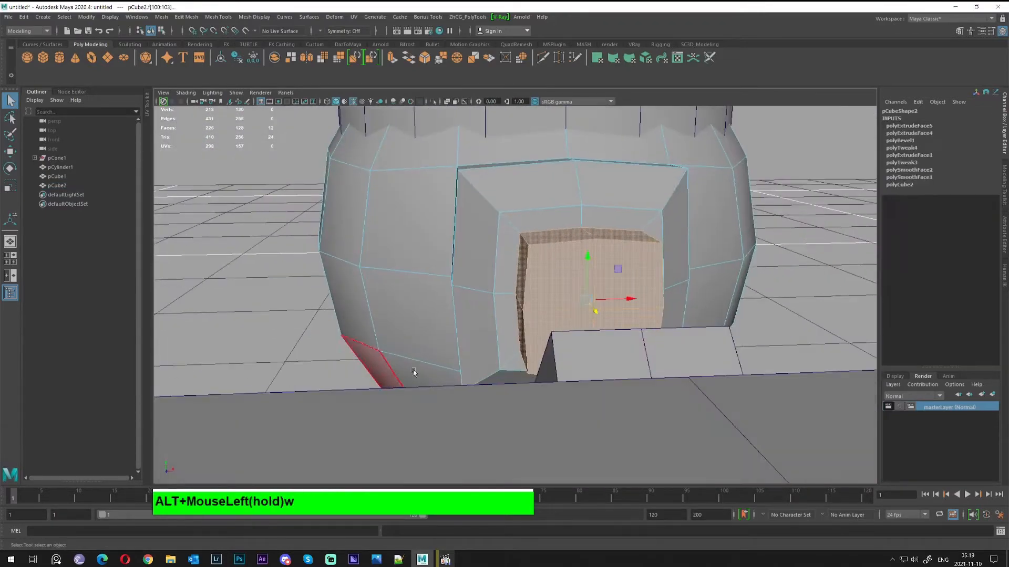
key("r")
left_click_drag(557, 294, 584, 326, "alt")
left_click_drag(625, 242, 614, 246)
left_click_drag(505, 274, 555, 262, "alt")
left_click_drag(608, 240, 606, 239)
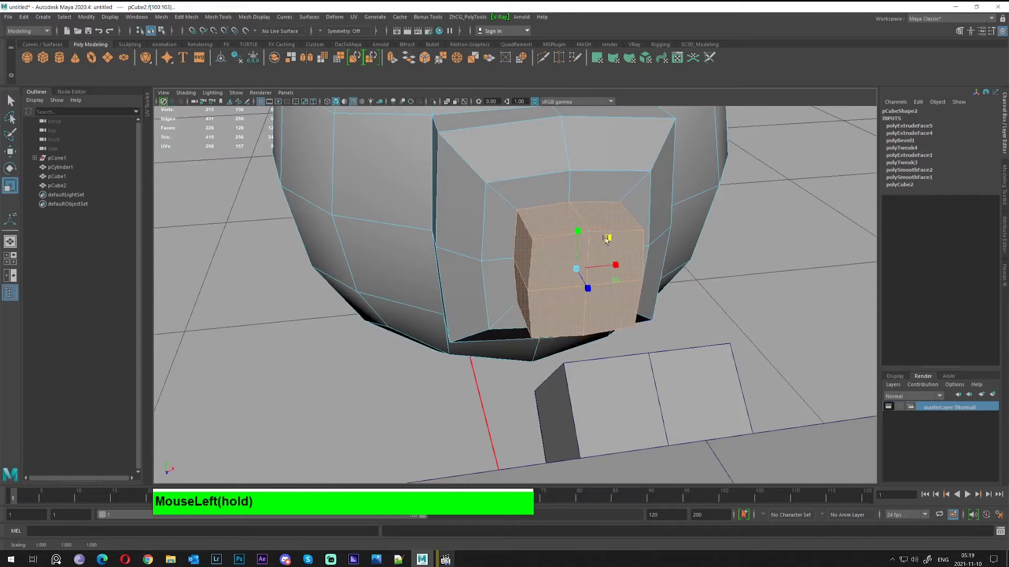
Select the spike leg piece and switch to its tab faces
left_click_drag(489, 328, 625, 294, "alt")
key("alt+w")
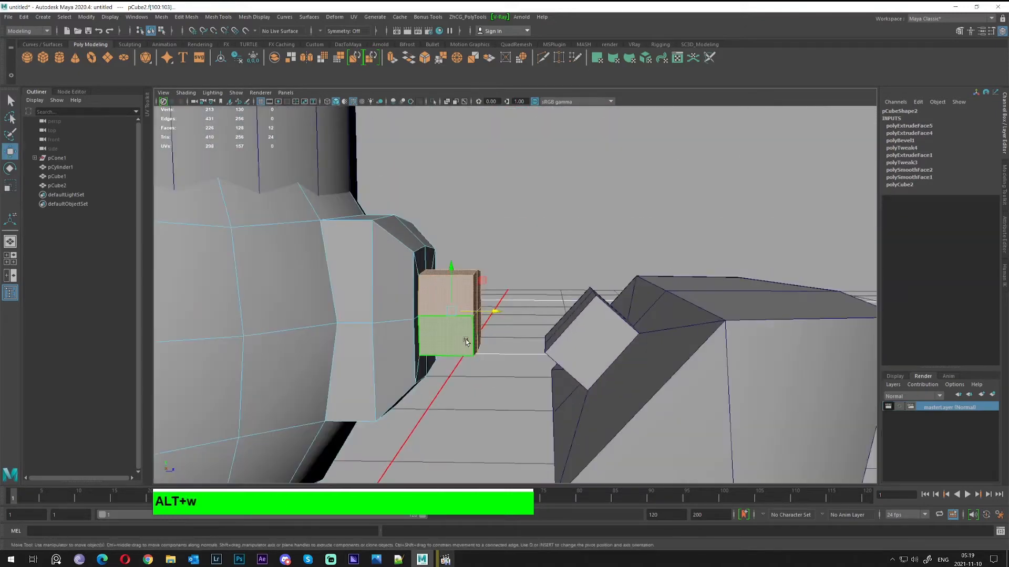
left_click_drag(485, 322, 482, 325, "alt")
left_click(607, 337)
right_click_drag(607, 337, 608, 388)
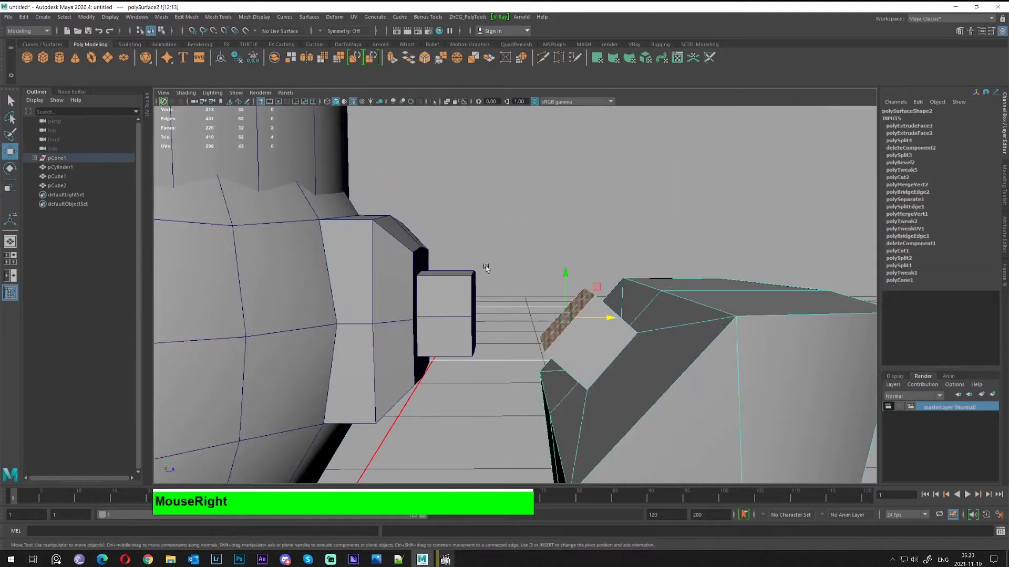
Create a poly cube and smooth it twice into a sphere
left_click(44, 58)
left_click_drag(315, 315, 489, 444, "alt")
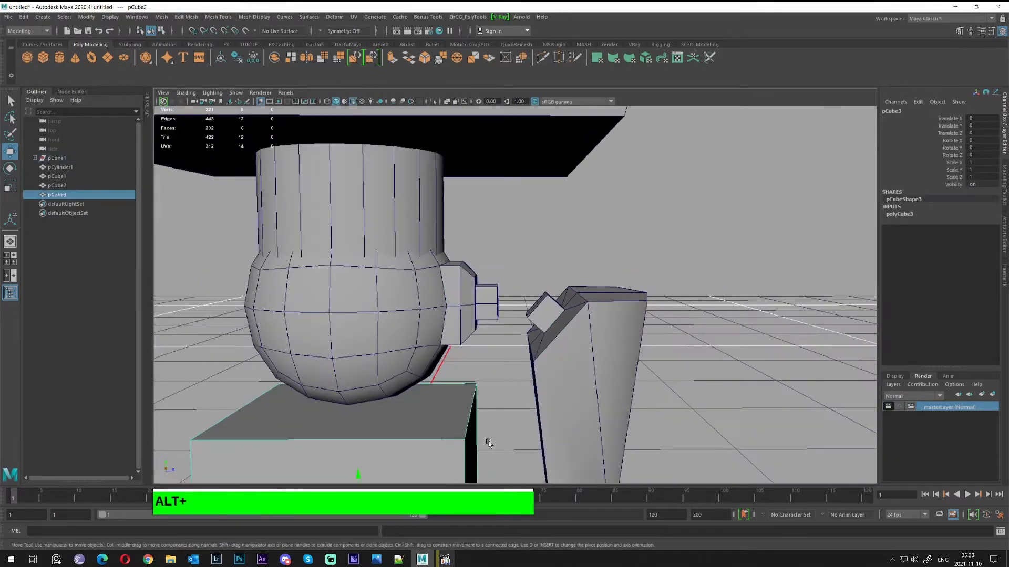
scroll(489, 444, "down", 5, "alt")
middle_click_drag(489, 444, 568, 366, "alt")
left_click_drag(567, 367, 528, 398, "alt")
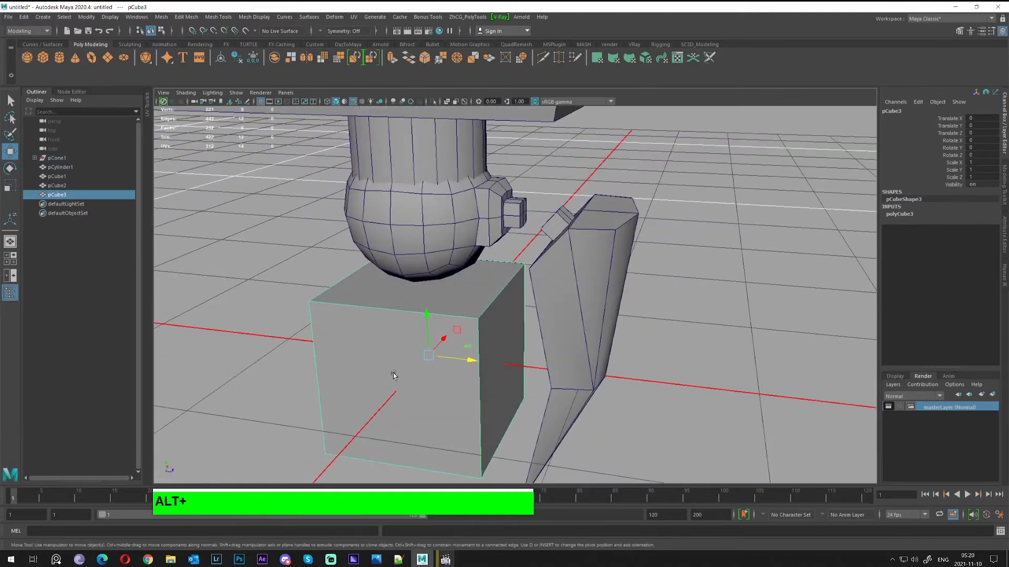
left_click(322, 60)
left_click(322, 60)
Scale the sphere down to about 0.54
right_click_drag(415, 365, 442, 371, "alt")
middle_click_drag(442, 372, 494, 358, "alt")
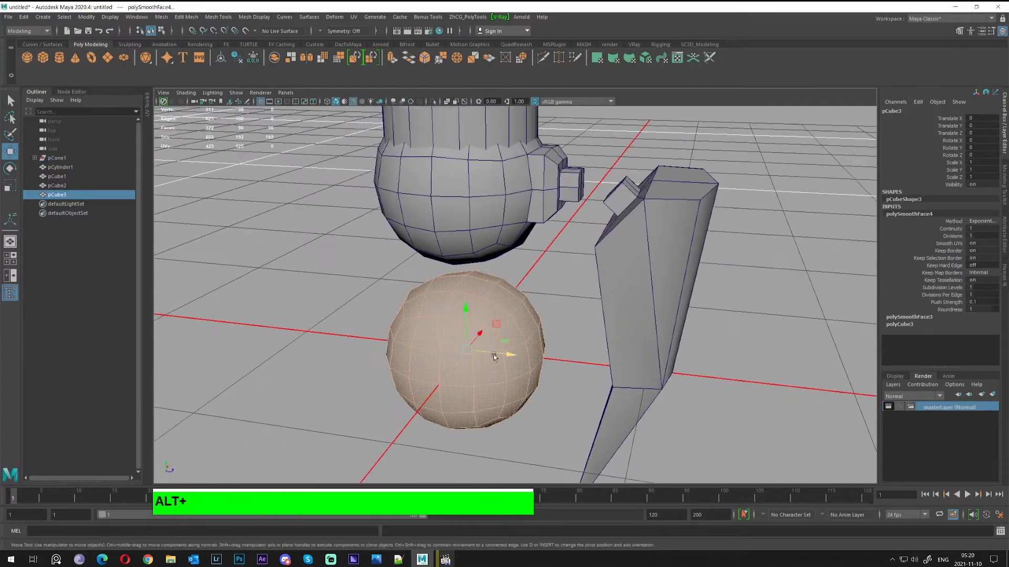
left_click_drag(494, 354, 611, 164, "alt")
middle_click_drag(523, 204, 470, 271, "alt")
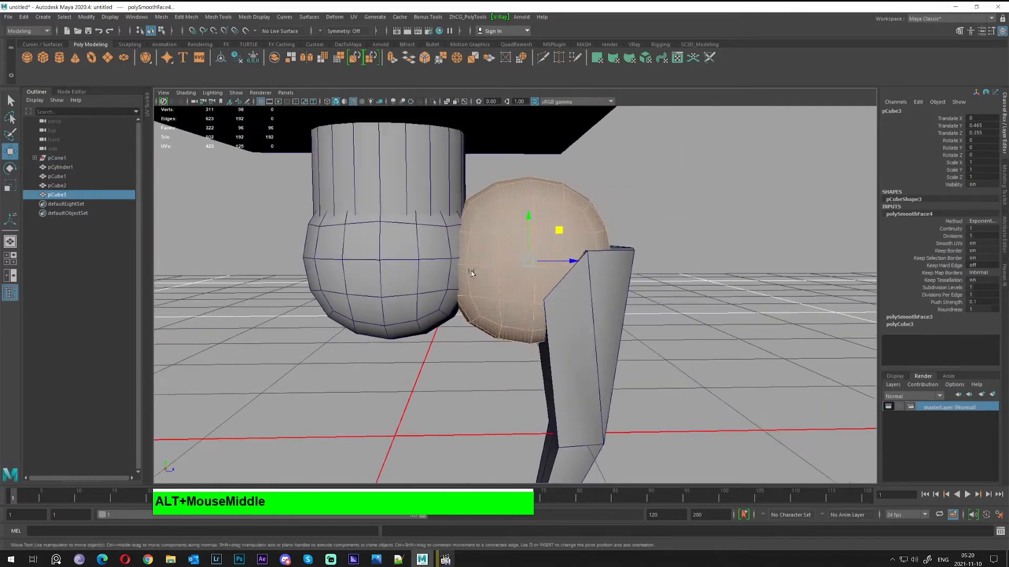
right_click_drag(471, 273, 446, 261, "alt")
left_click_drag(438, 181, 448, 206, "alt")
key("w")
key("r")
left_click_drag(545, 229, 438, 204)
right_click_drag(438, 205, 580, 218, "alt")
left_click_drag(580, 218, 468, 342, "alt")
Raise the sphere and move it toward the body's side block
key("w")
left_click_drag(562, 292, 527, 290)
middle_click_drag(527, 290, 549, 263, "alt")
left_click_drag(471, 216, 580, 264, "alt")
middle_click_drag(548, 257, 583, 289)
left_click_drag(583, 289, 514, 251, "alt")
middle_click_drag(514, 250, 514, 245)
left_click_drag(488, 260, 497, 266, "alt")
middle_click_drag(490, 262, 601, 368)
scroll(591, 347, "down", 3)
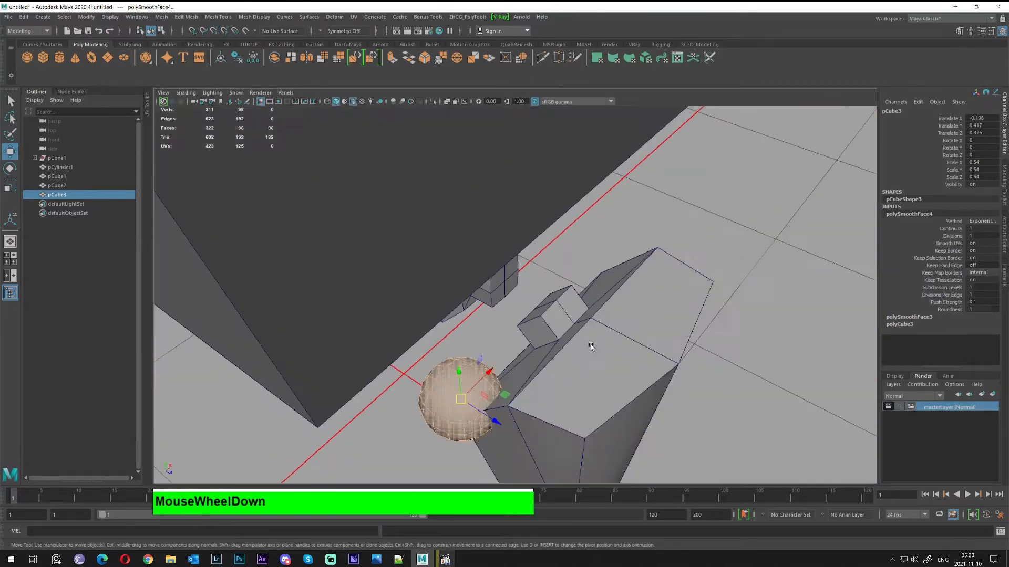
scroll(581, 346, "down", 6)
scroll(578, 344, "up", 3, "alt")
left_click_drag(577, 342, 460, 288, "alt")
Return to object selection, reselect the sphere and nudge it into place
key("w")
right_click_drag(410, 263, 514, 335, "alt")
right_click_drag(359, 411, 403, 283)
key("q")
left_click(360, 424)
key("w")
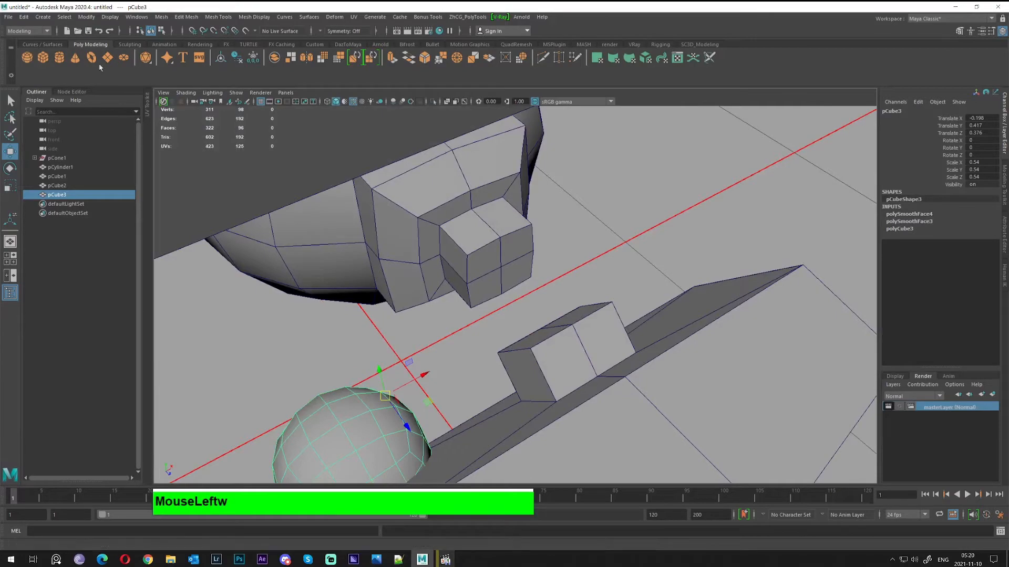
middle_click_drag(420, 326, 488, 226, "alt")
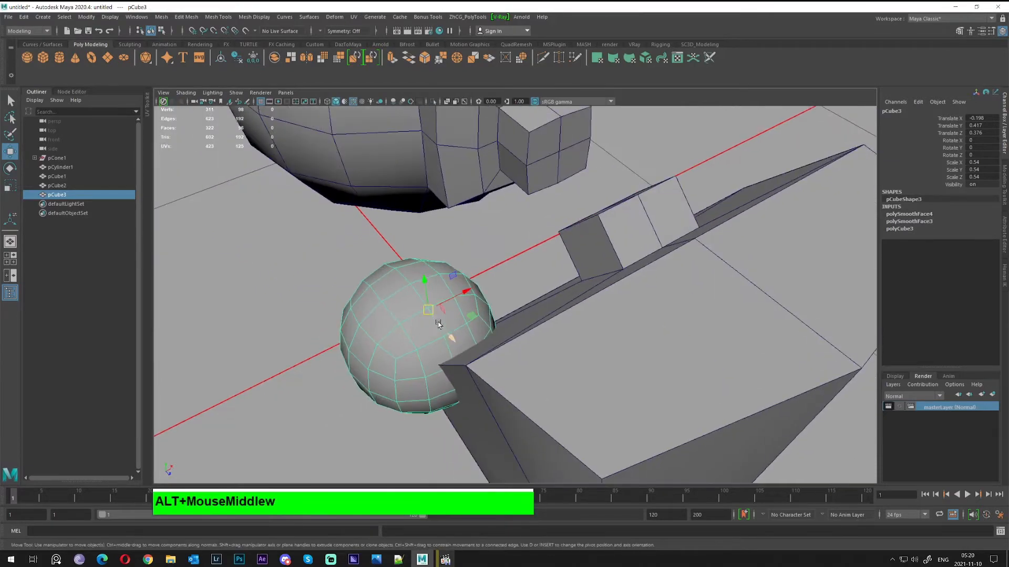
left_click_drag(438, 324, 255, 68, "alt")
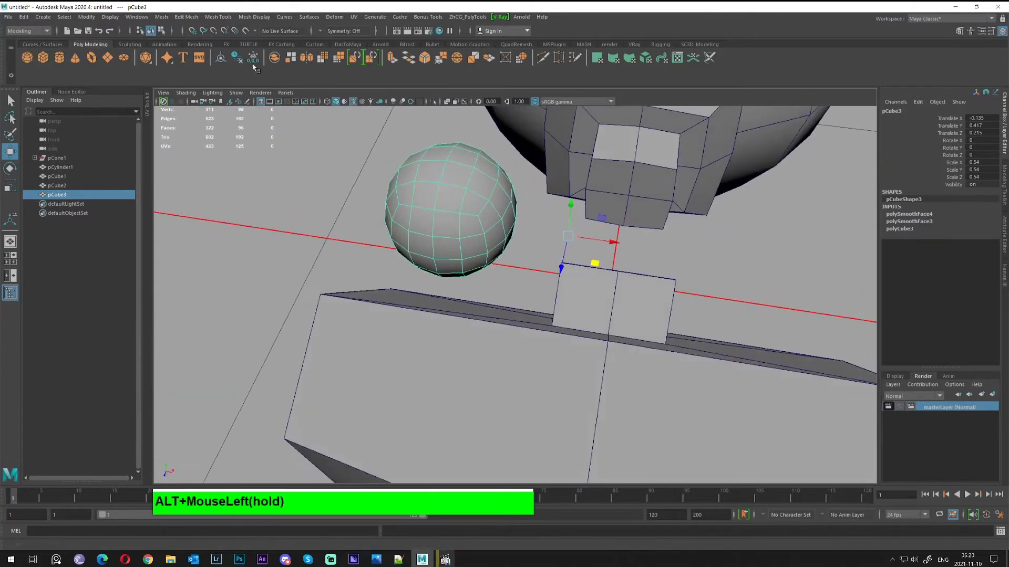
Center the sphere's pivot, vertex-snap it onto the side block, and scale it to 0.447
left_click(221, 58)
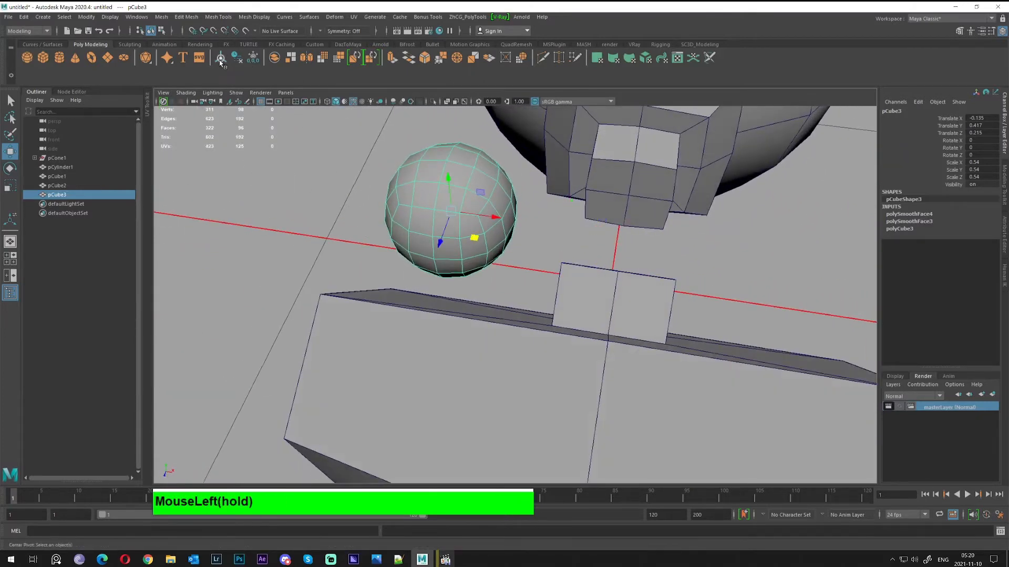
left_click_drag(47, 20, 95, 20)
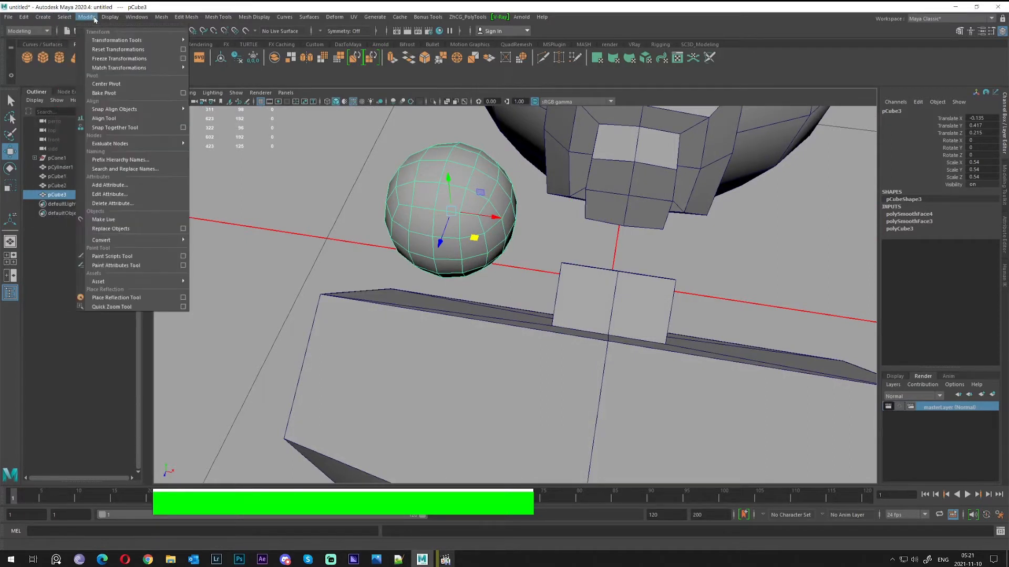
left_click(128, 87)
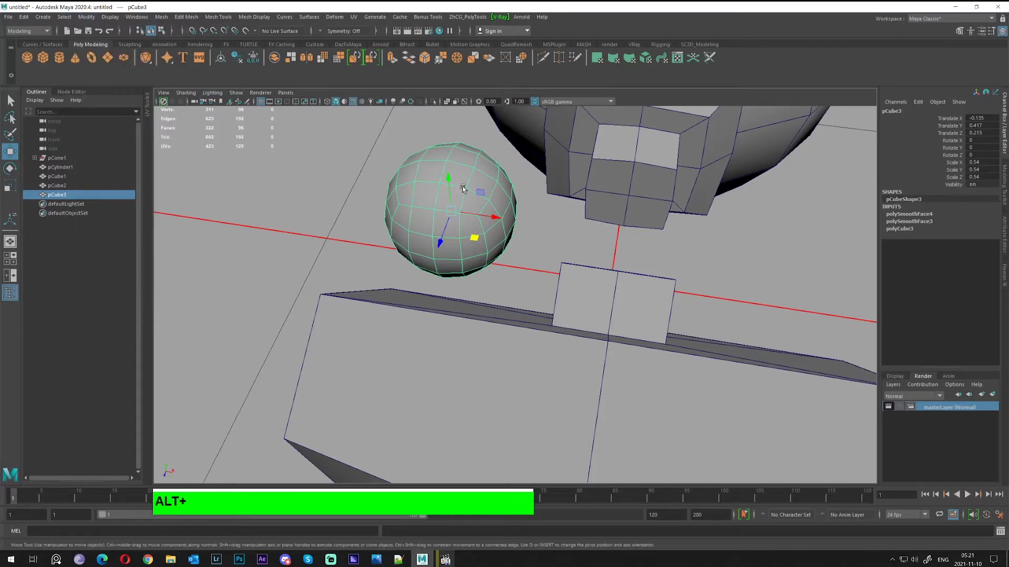
right_click_drag(509, 194, 465, 264, "alt")
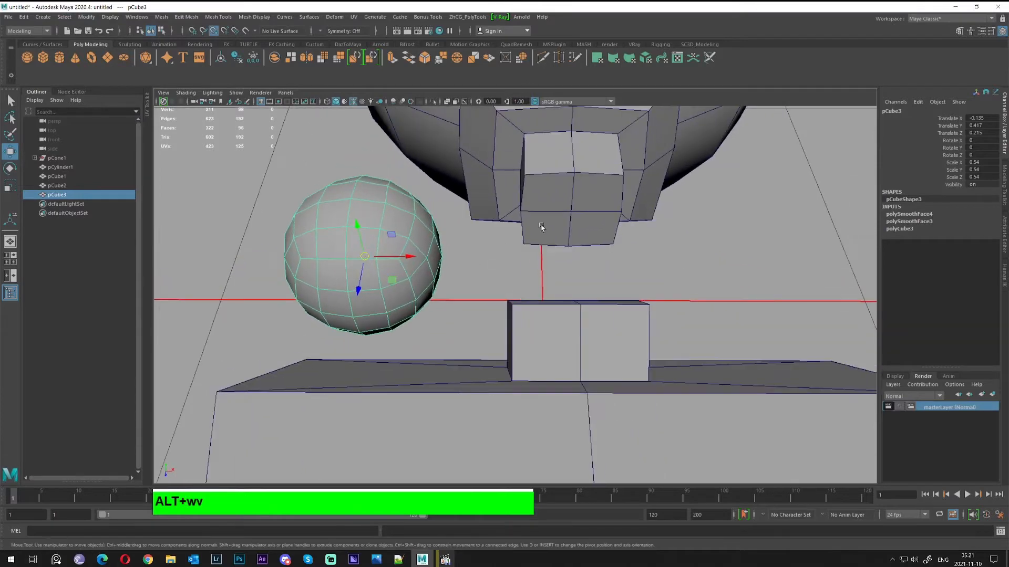
middle_click_drag(569, 213, 568, 212)
left_click_drag(527, 239, 549, 225, "alt")
key("alt+r")
middle_click_drag(552, 227, 526, 221)
left_click_drag(525, 221, 468, 266, "alt")
key("q")
right_click(517, 236)
Move the spike leg along Z to -0.456, closer to the ball joint
middle_click_drag(468, 266, 499, 176, "alt")
left_click(376, 220)
scroll(457, 362, "down", 5)
key("w")
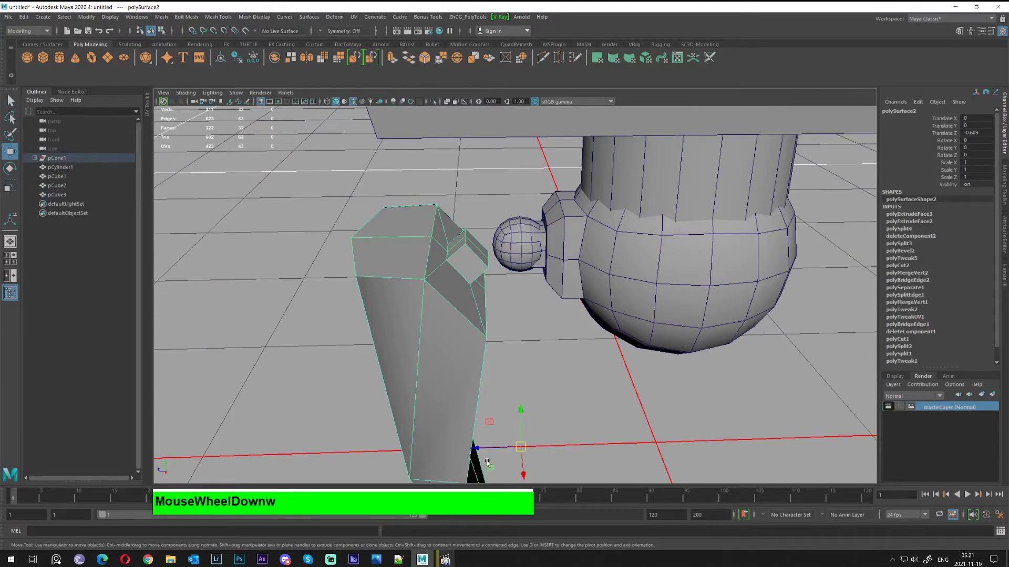
left_click_drag(486, 461, 477, 403)
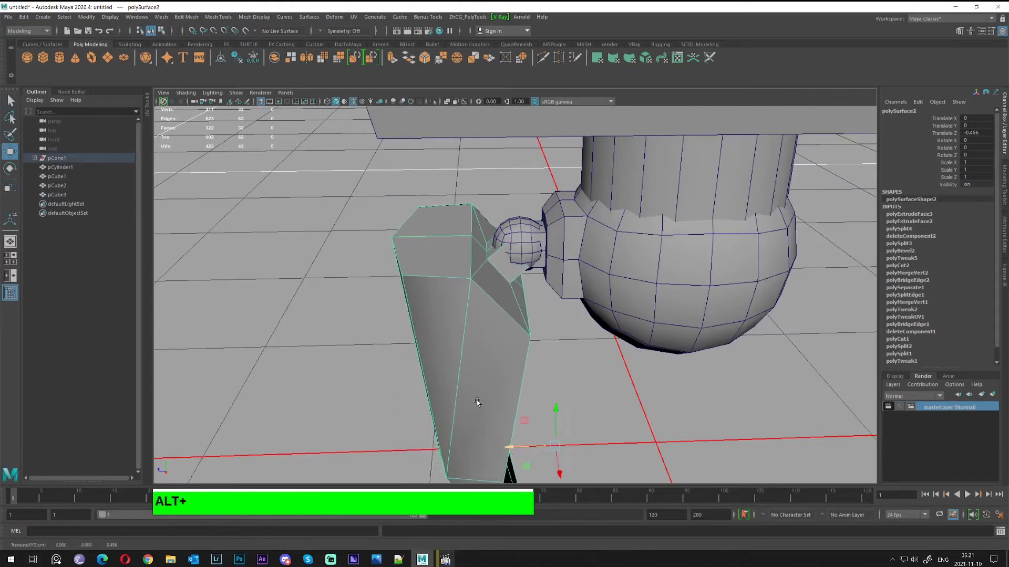
right_click_drag(477, 402, 597, 334, "alt")
left_click_drag(597, 334, 630, 349, "alt")
middle_click_drag(631, 349, 571, 298, "alt")
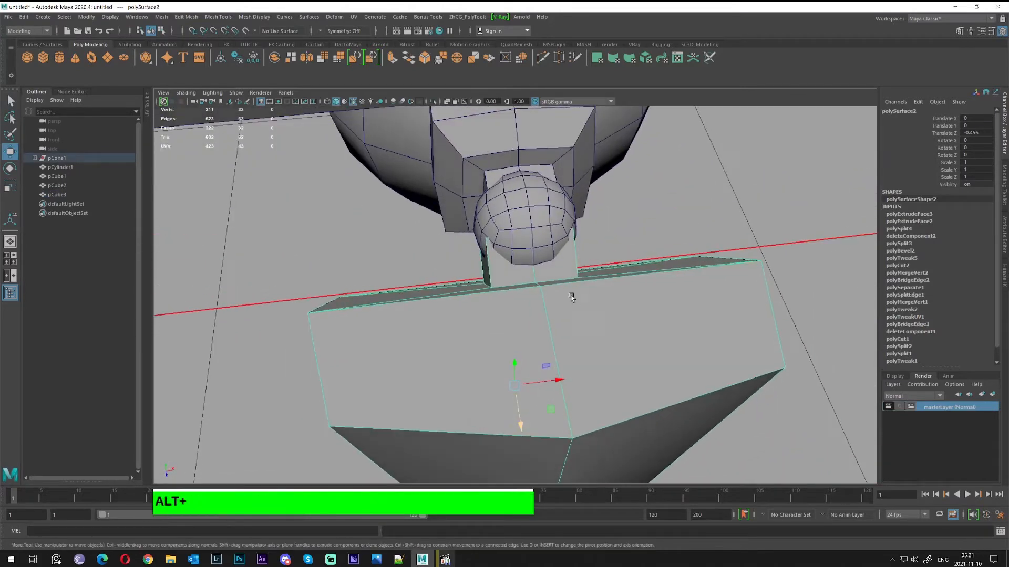
Isolate the leg with Ctrl+1 and select its inner socket wall faces
key("ctrl+1")
right_click_drag(527, 253, 526, 277)
left_click_drag(569, 270, 541, 262, "alt")
left_click_drag(432, 132, 430, 203, "alt")
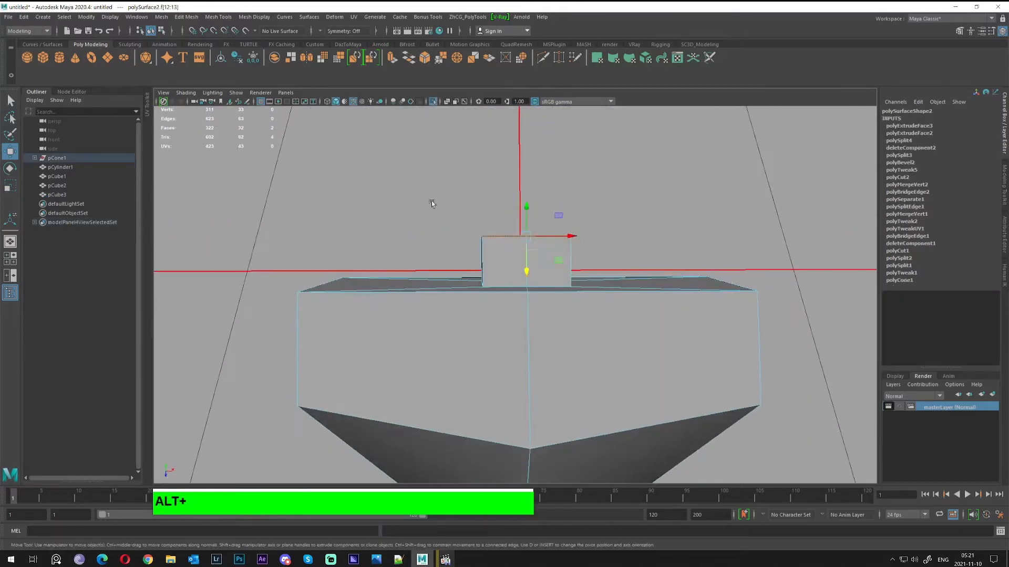
right_click_drag(518, 243, 538, 277, "alt")
key("r")
left_click_drag(538, 278, 472, 224, "alt")
right_click(484, 209, "ctrl+shift")
key("ctrl+z")
left_click(493, 192)
left_click(493, 189)
left_click(553, 225, "shift")
Scale the two socket wall faces, then build a new selection of socket faces
left_click_drag(472, 224, 476, 176, "alt")
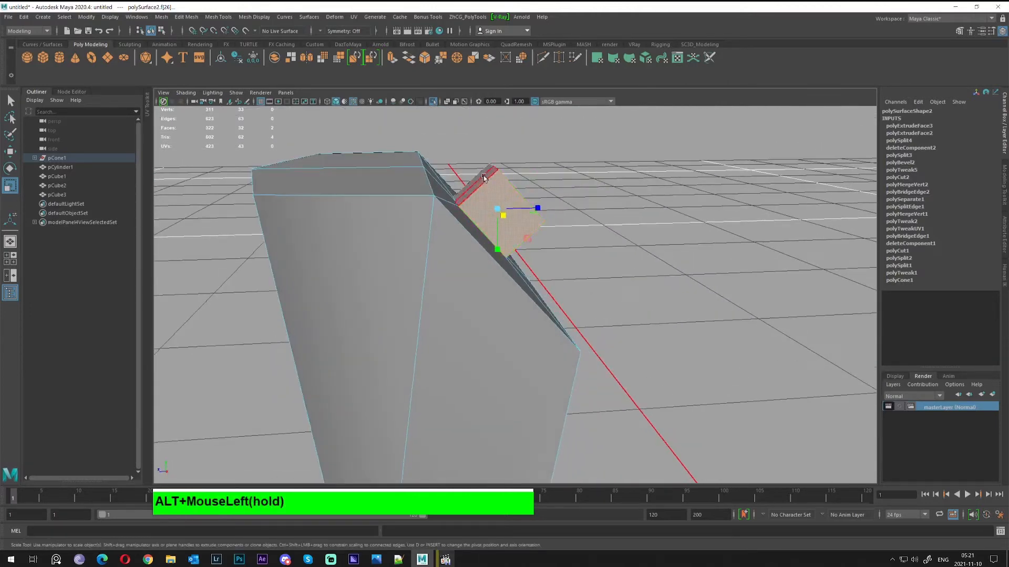
left_click(476, 176)
key("q")
left_click(477, 182, "shift")
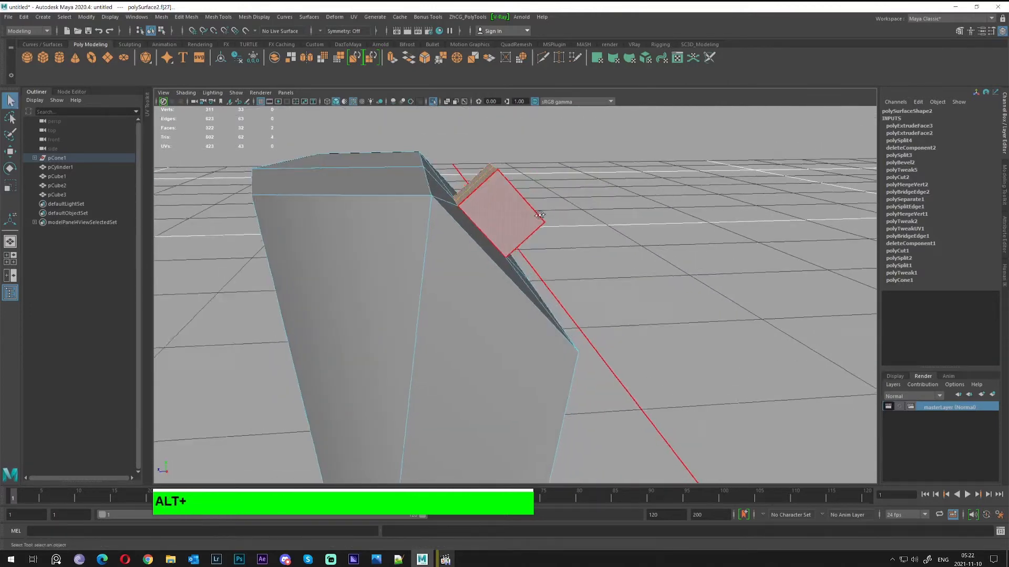
left_click_drag(538, 213, 504, 210, "alt")
left_click(500, 233, "shift")
left_click(533, 237, "shift")
left_click(518, 230, "shift")
left_click(561, 267, "ctrl")
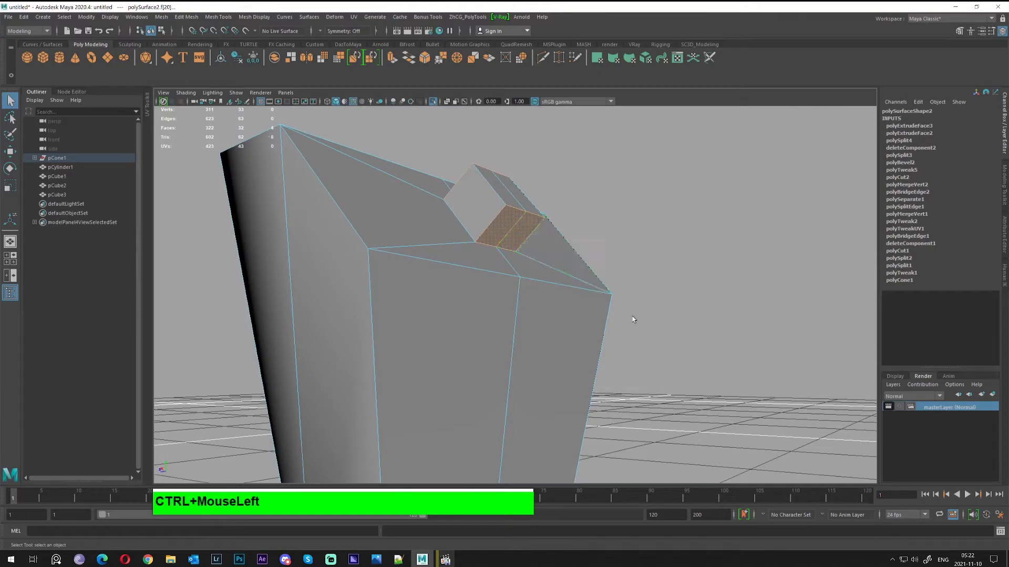
left_click_drag(633, 318, 556, 252, "alt")
Undo the unwanted scale on the socket faces and toggle the isolate view with Ctrl+1
key("w")
key("r")
left_click_drag(484, 197, 538, 226, "alt")
key("ctrl+z")
right_click_drag(538, 226, 546, 242, "alt")
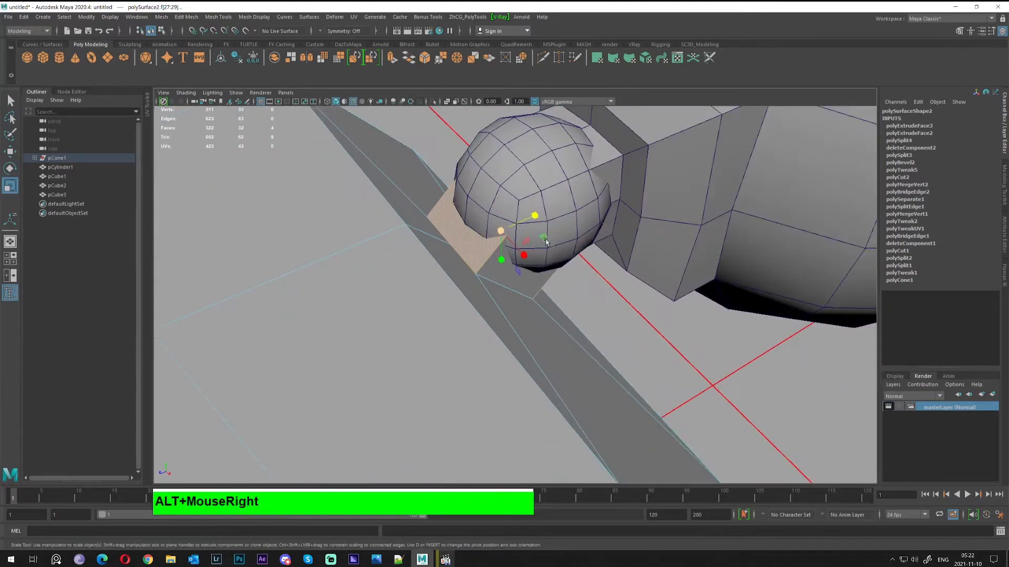
middle_click_drag(546, 241, 525, 267, "alt")
left_click_drag(525, 267, 494, 246, "alt")
key("ctrl+1")
Show the whole scene and marquee-select the leg's socket block faces
key("ctrl+1")
right_click(420, 249)
left_click(438, 232)
key("ctrl+1")
right_click(504, 243)
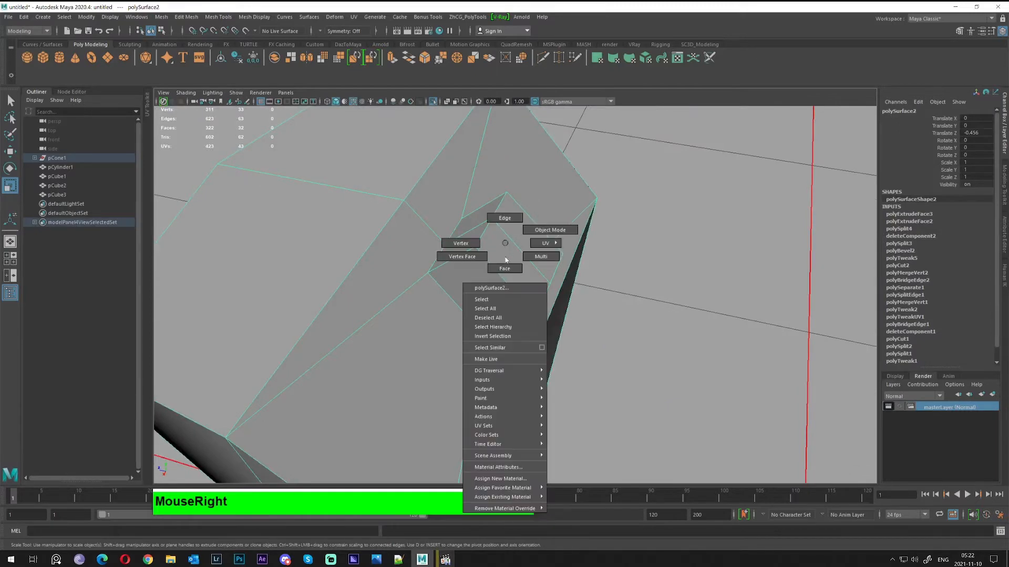
right_click_drag(505, 260, 505, 269)
left_click_drag(492, 258, 500, 226, "alt")
left_click_drag(490, 169, 549, 233)
left_click_drag(550, 234, 591, 251, "alt")
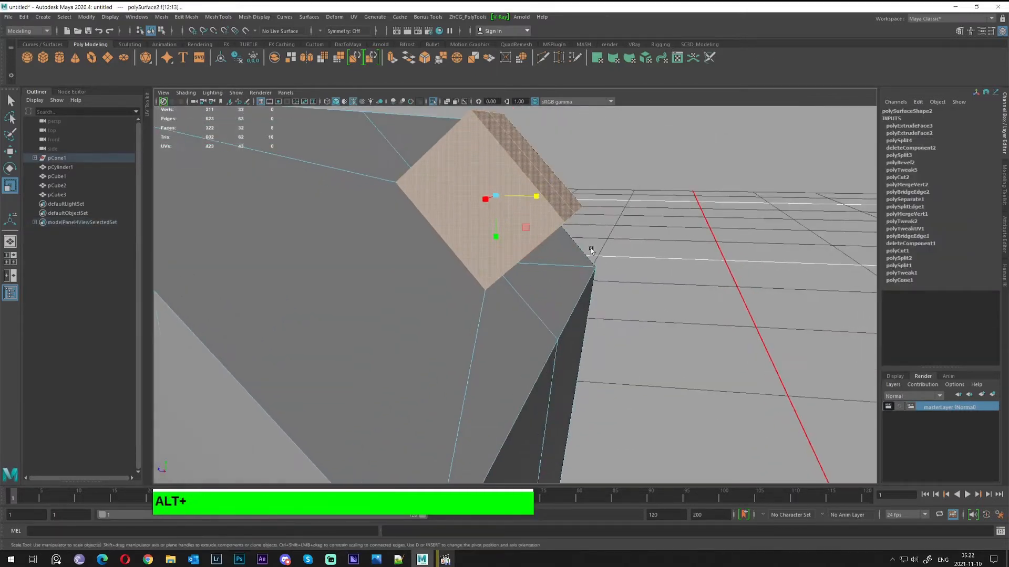
middle_click_drag(506, 199, 531, 226, "alt")
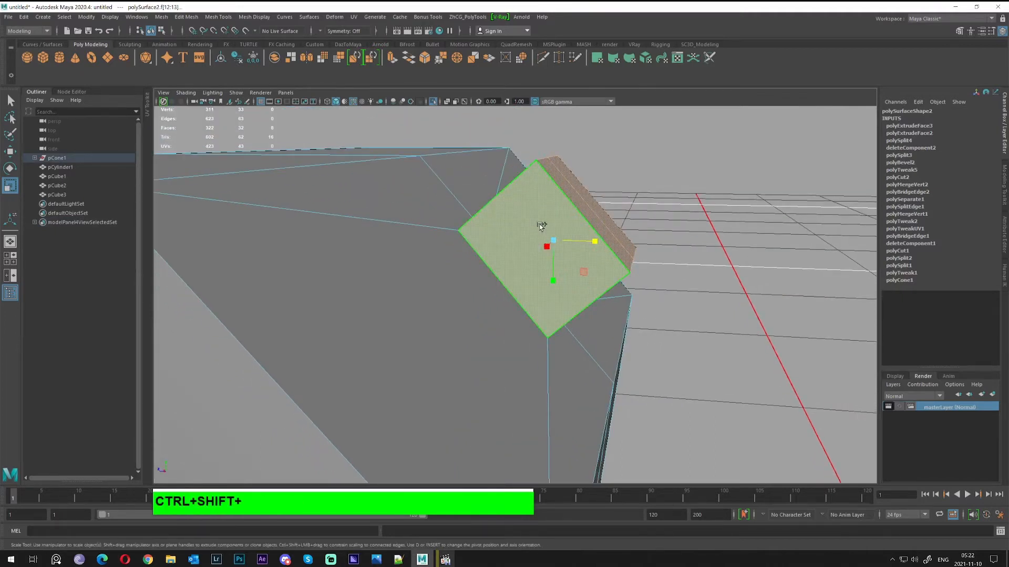
Align the scale handles to a face edge and scale the socket 1.192 in Y and Z
right_click_drag(541, 225, 508, 226, "ctrl+shift")
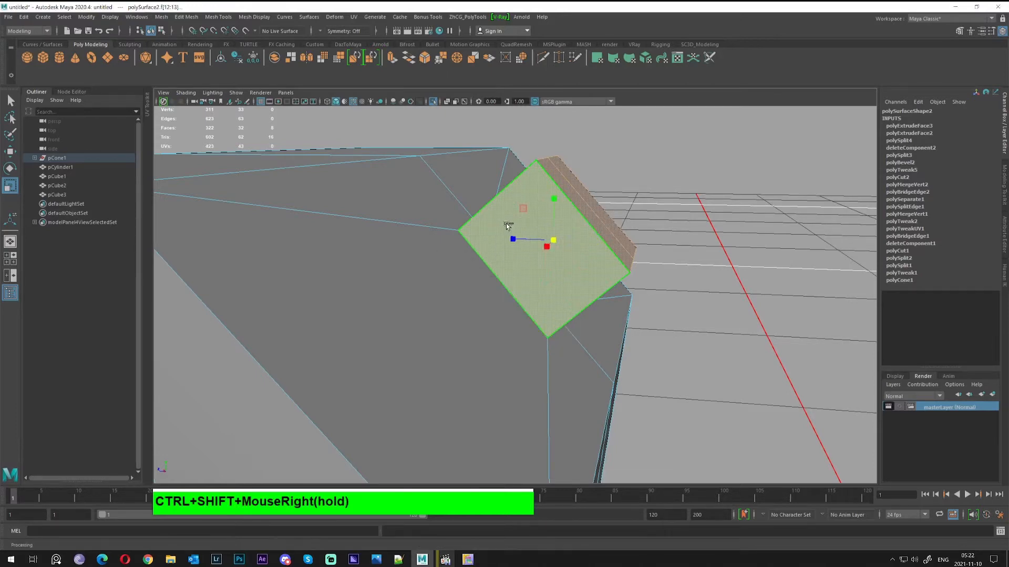
left_click_drag(563, 216, 572, 225, "alt")
right_click_drag(572, 226, 530, 208, "ctrl+shift")
left_click_drag(606, 250, 547, 245, "alt")
left_click_drag(483, 236, 506, 256, "alt")
right_click_drag(506, 238, 453, 282, "ctrl+shift")
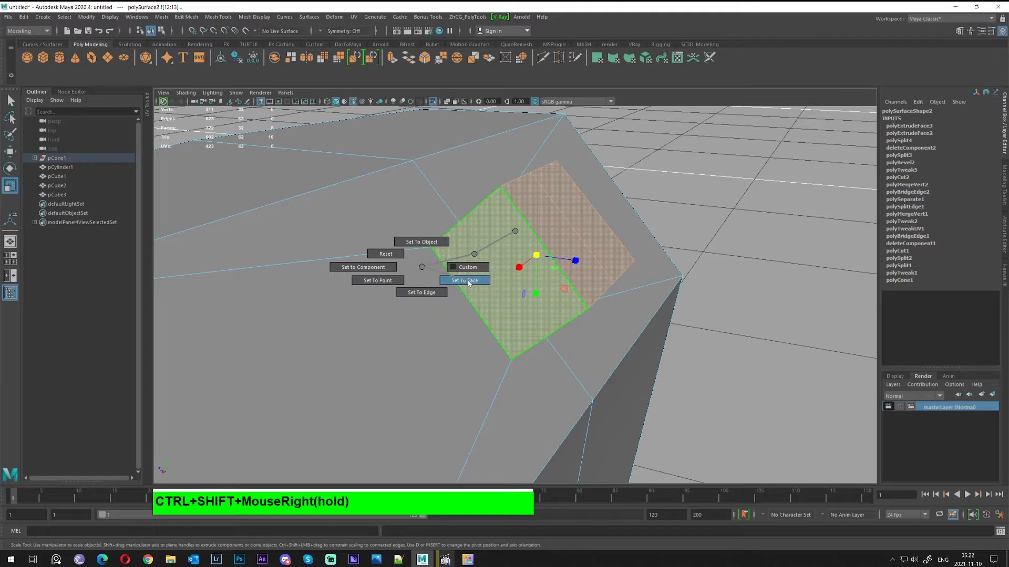
right_click_drag(469, 282, 469, 283, "ctrl+shift")
left_click(559, 235)
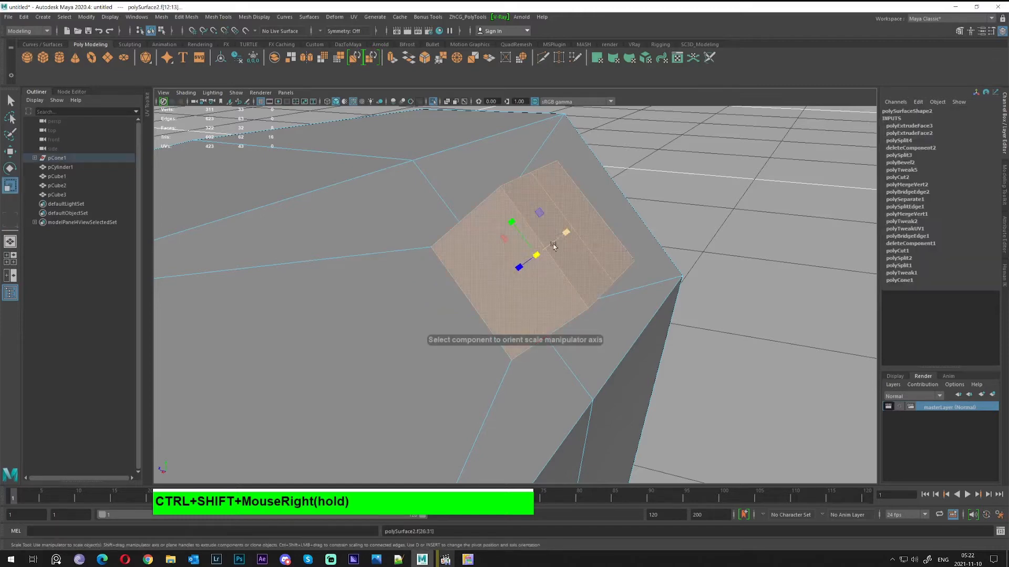
left_click_drag(560, 256, 514, 259, "alt")
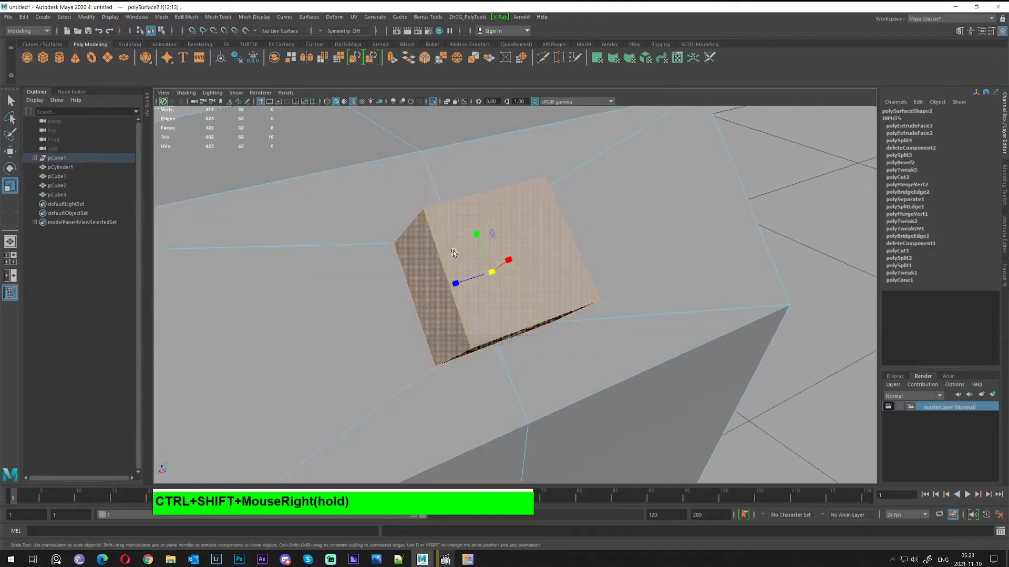
left_click_drag(453, 252, 522, 206)
left_click_drag(559, 273, 643, 329)
Clear the selection and pick the ball joint sphere with the Scale tool active
key("q")
right_click_drag(571, 289, 609, 267)
scroll(612, 269, "down", 4)
left_click_drag(615, 270, 616, 323, "alt")
left_click(638, 337)
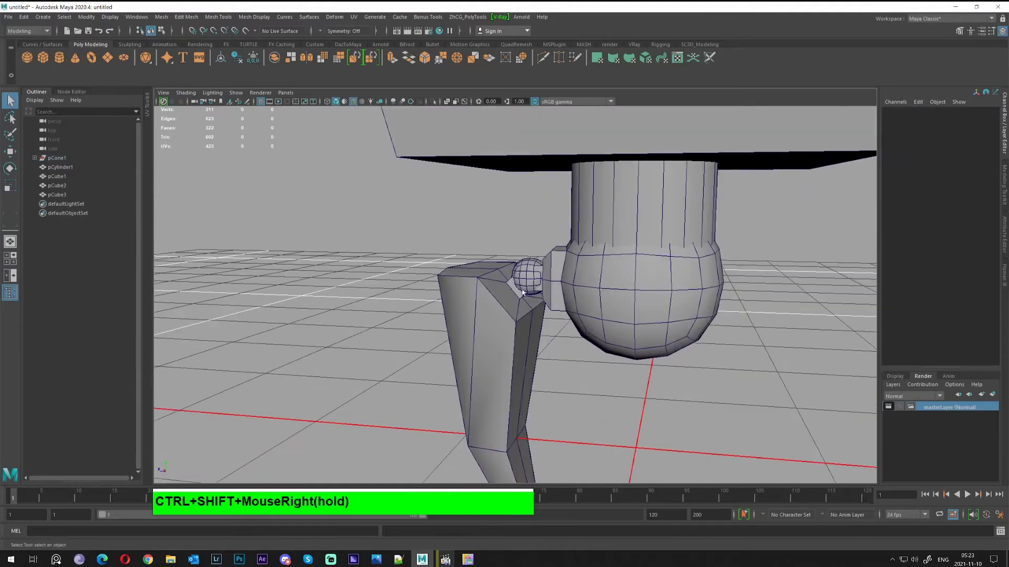
scroll(716, 340, "up", 7)
left_click_drag(523, 293, 574, 282, "alt")
left_click(591, 293)
key("w")
key("r")
Select pCylinder1 and pCube1 together in the viewport
scroll(533, 306, "down", 5)
scroll(553, 332, "down", 3)
middle_click_drag(574, 283, 578, 402, "alt")
left_click_drag(583, 360, 491, 316)
left_click_drag(487, 310, 531, 255, "alt")
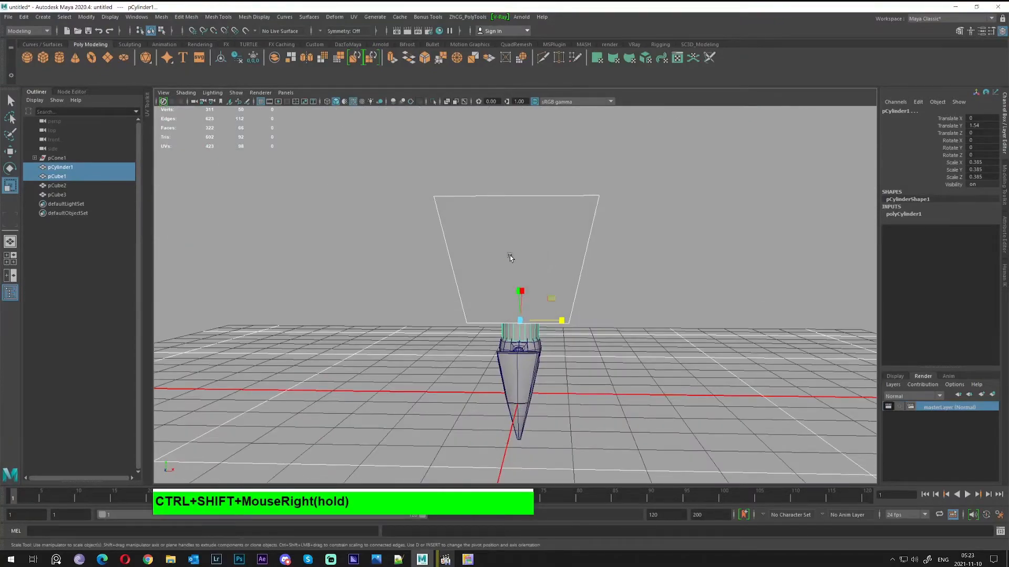
Change the box's bevel Fraction to 0.1 in the in-view editor
key("ctrl+b")
left_click_drag(551, 268, 418, 377, "alt")
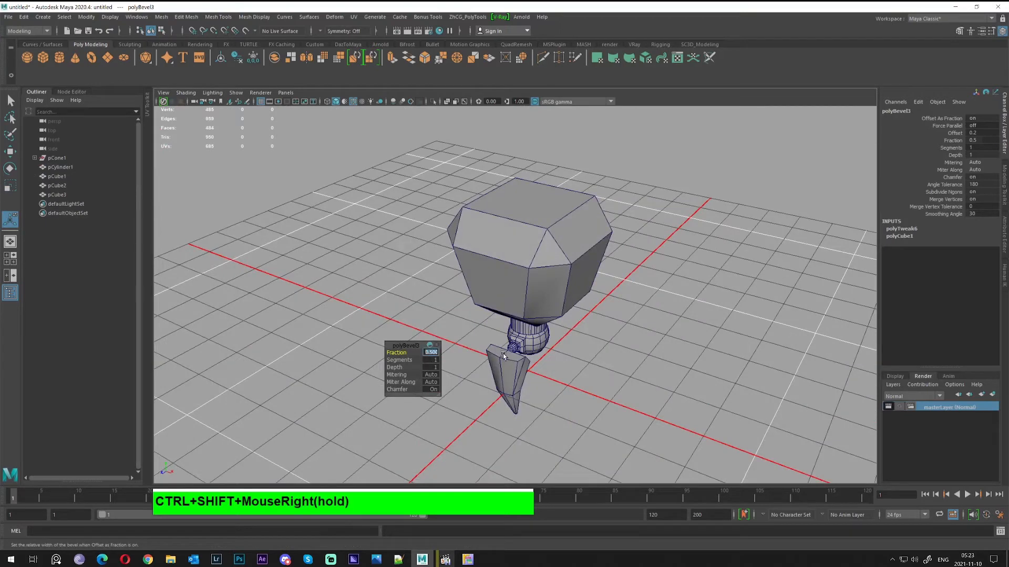
type("0.1")
key("Return")
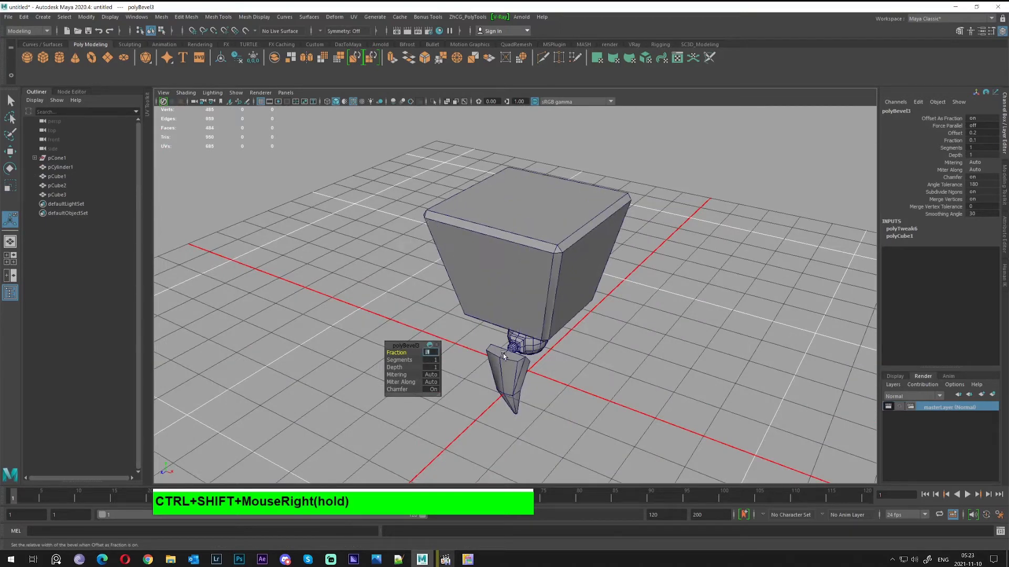
Deselect and orbit around the box to inspect its thin chamfered edges and corners
left_click_drag(572, 347, 576, 333, "alt")
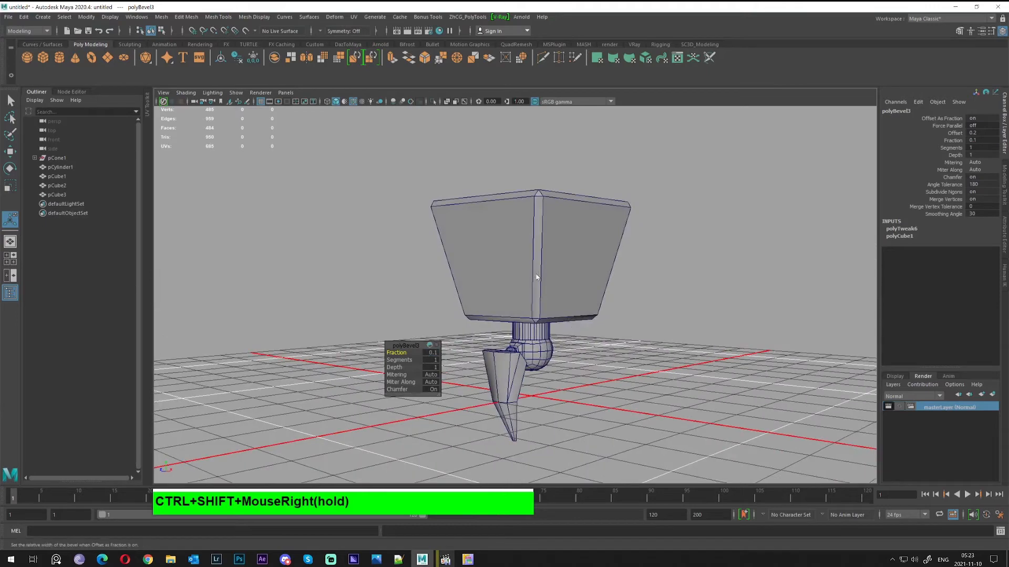
right_click_drag(538, 280, 579, 253)
left_click_drag(593, 318, 477, 193, "alt")
left_click(685, 314)
left_click_drag(645, 167, 491, 203, "alt")
middle_click_drag(490, 202, 450, 298, "alt")
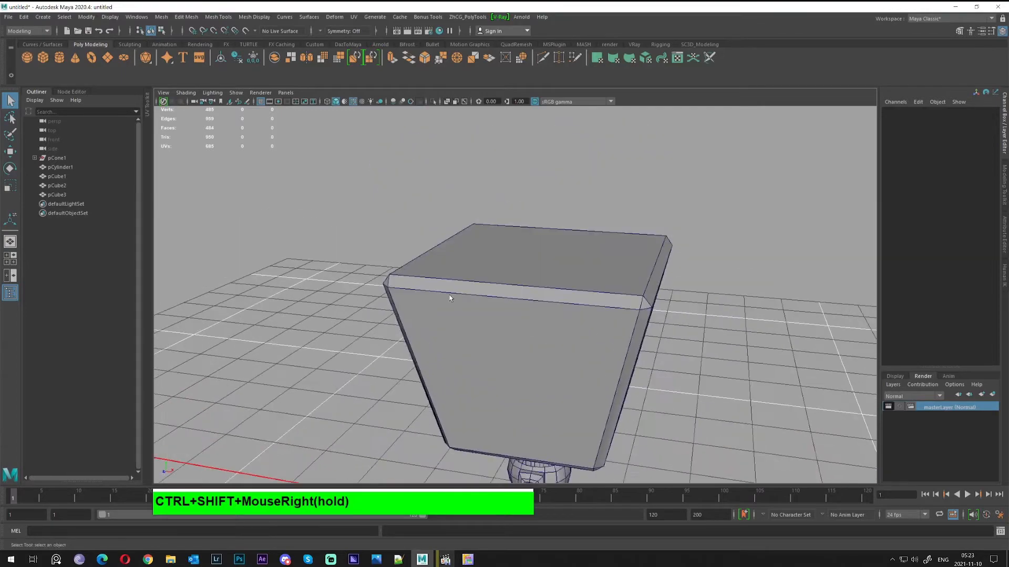
right_click_drag(450, 297, 505, 343, "alt")
middle_click_drag(505, 343, 485, 277, "alt")
left_click_drag(485, 277, 428, 268, "alt")
right_click_drag(428, 268, 541, 336, "alt")
middle_click_drag(541, 336, 538, 370, "alt")
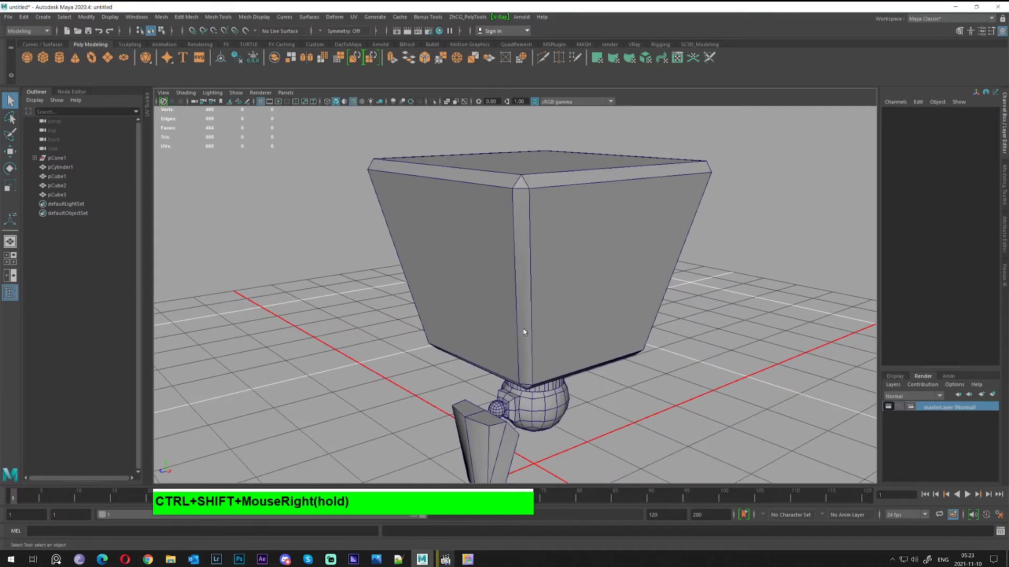
middle_click_drag(524, 330, 549, 306, "alt")
left_click_drag(549, 306, 543, 317, "alt")
middle_click_drag(521, 313, 537, 326, "alt")
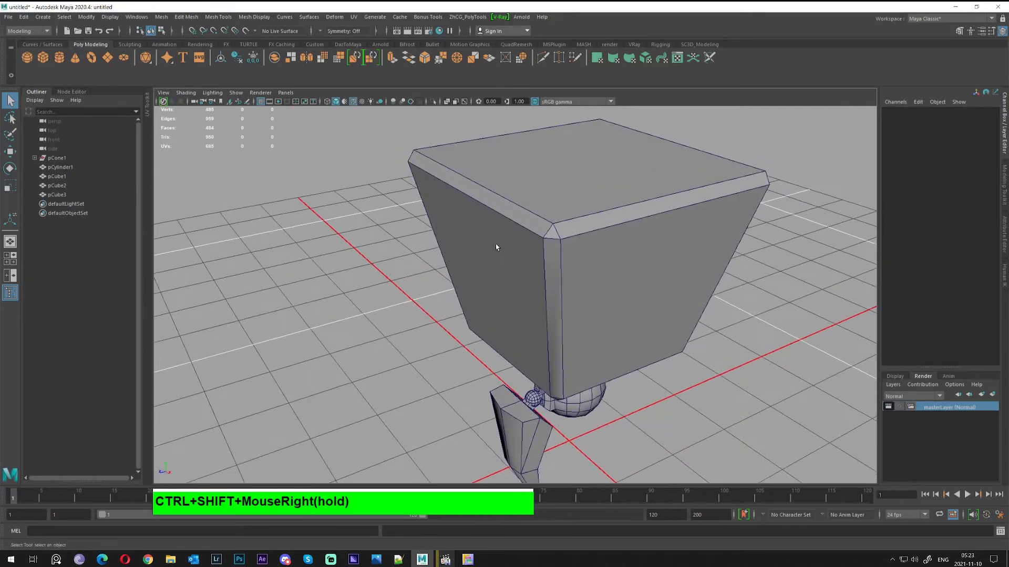
left_click_drag(483, 230, 512, 294, "alt")
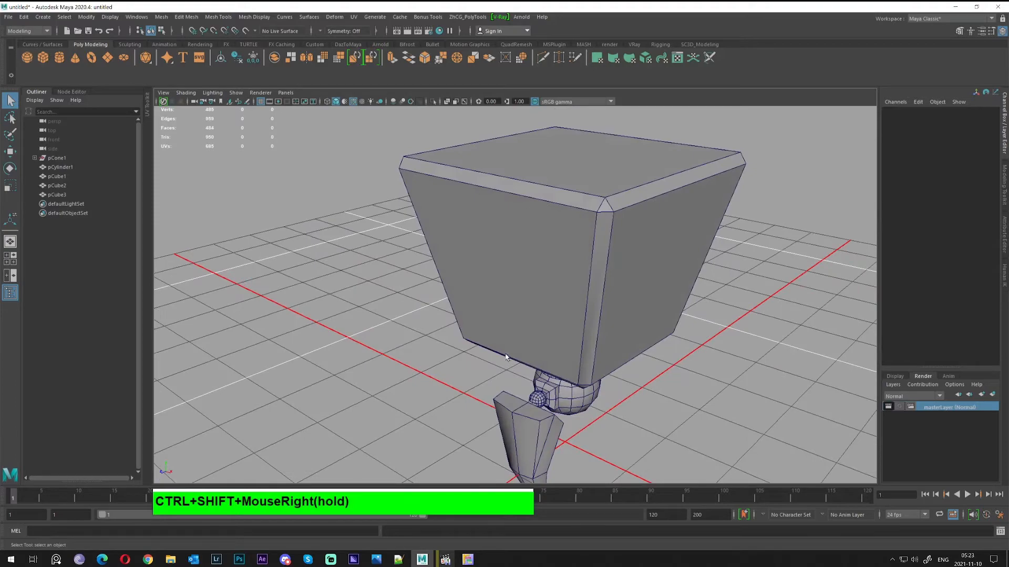
left_click_drag(506, 357, 408, 241, "alt")
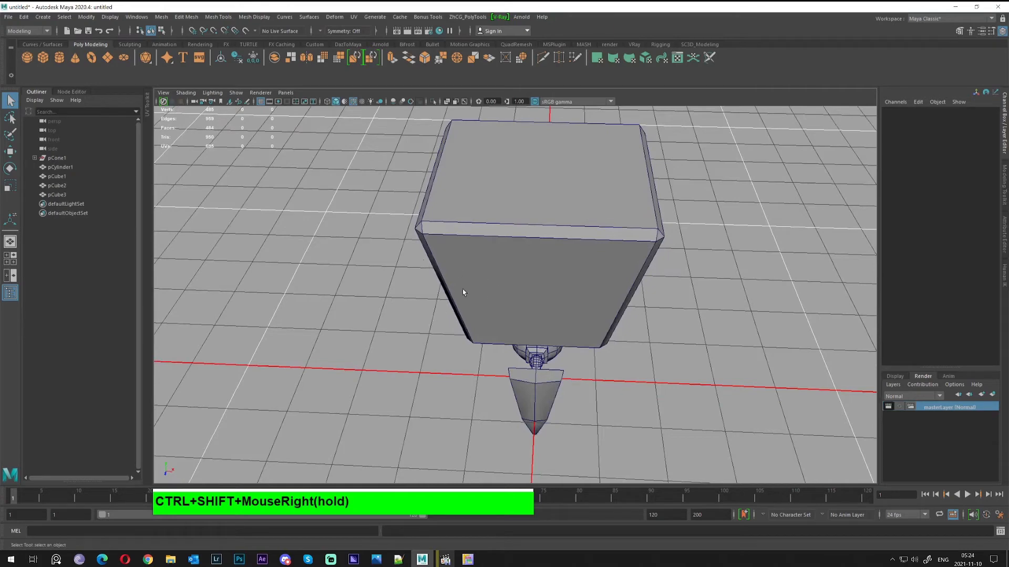
left_click_drag(462, 292, 492, 319, "alt")
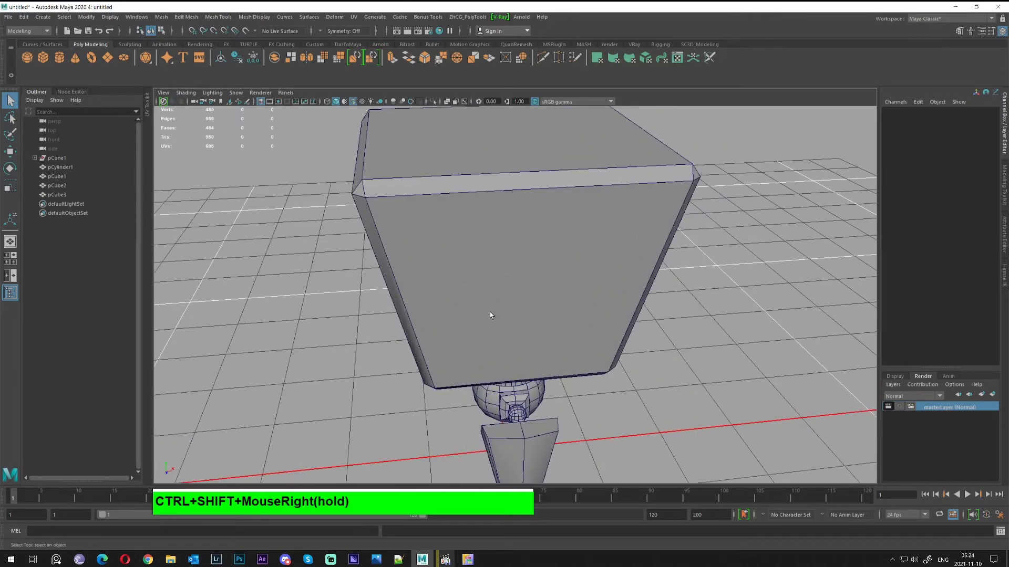
right_click_drag(489, 311, 509, 316, "alt")
left_click_drag(509, 315, 462, 279, "alt")
right_click_drag(462, 279, 643, 401, "alt")
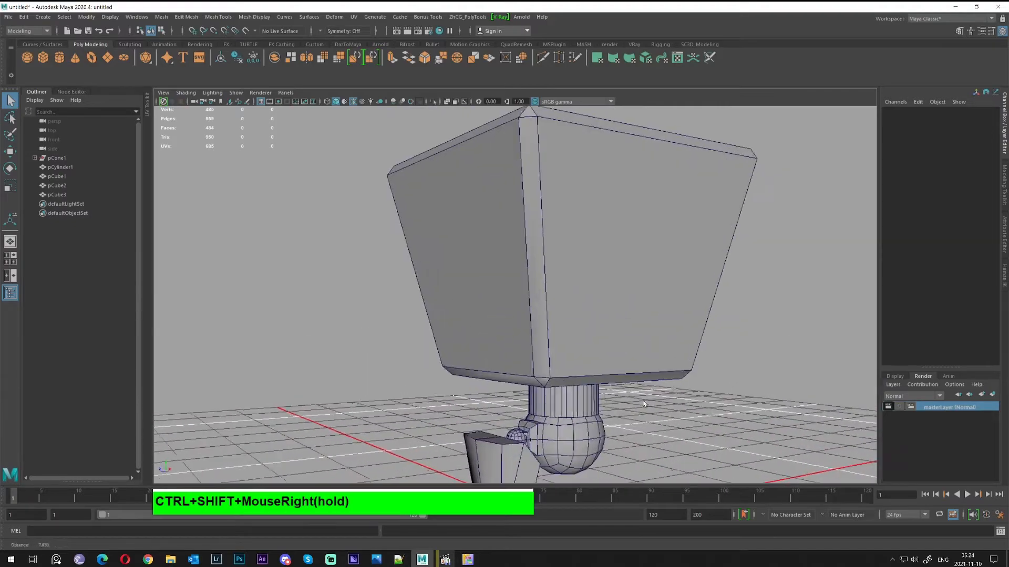
left_click_drag(644, 404, 554, 308, "alt")
middle_click_drag(558, 346, 560, 305, "alt")
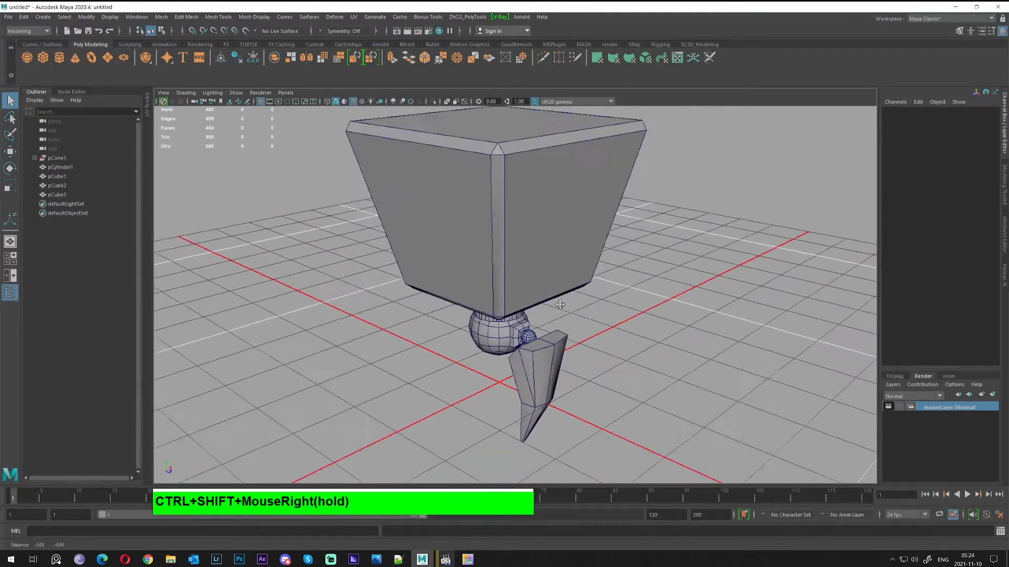
left_click_drag(560, 304, 579, 318, "alt")
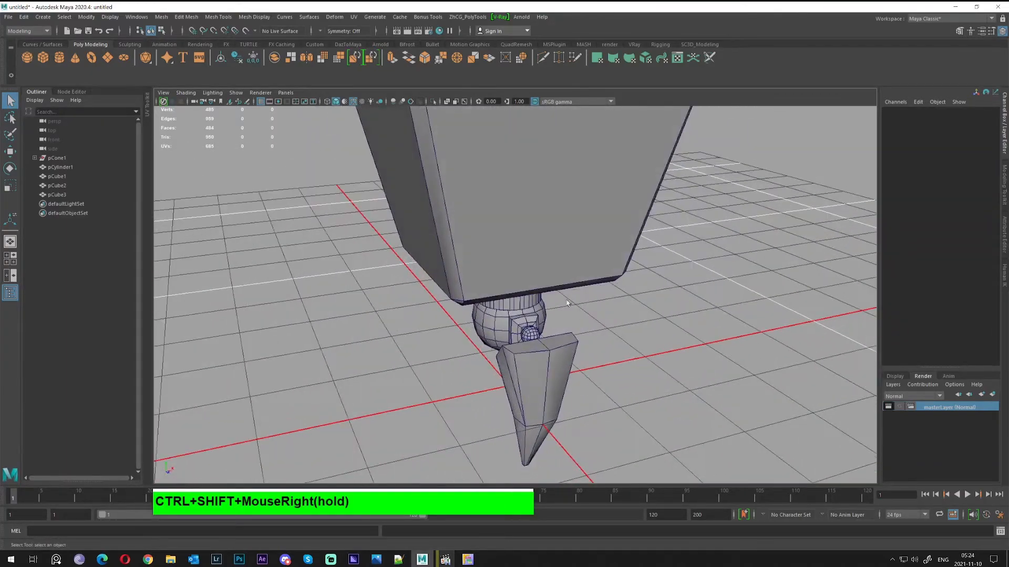
left_click(546, 284)
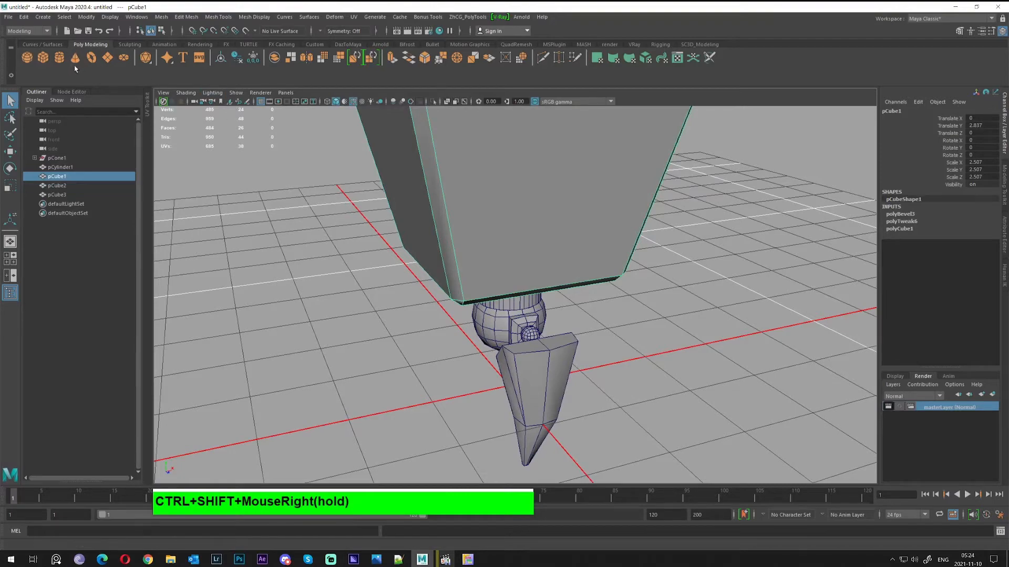
left_click_drag(279, 183, 541, 297, "alt")
left_click(523, 271)
mouse_move(475, 272)
left_mouse_down("alt")
mouse_move(507, 274)
mouse_move(485, 264)
left_mouse_up("alt")
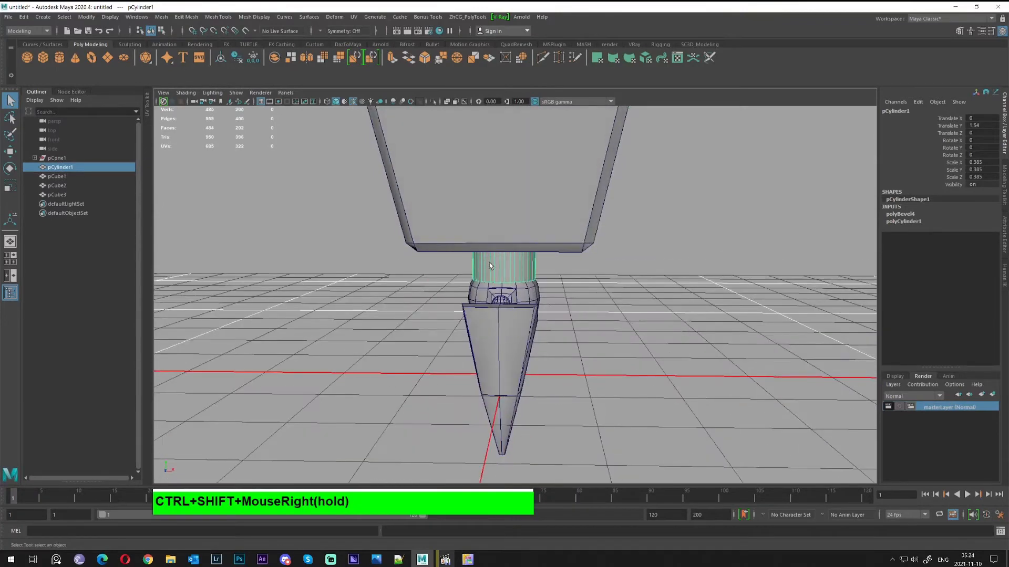
Delete the stem cylinder and create a polygon helix in its place
key("w")
key("Delete")
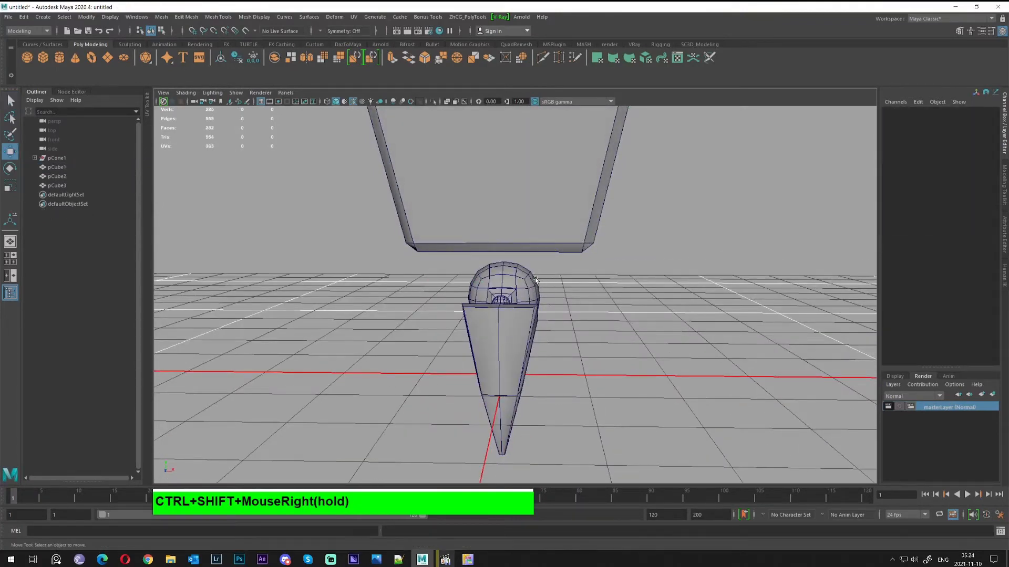
left_click(40, 18)
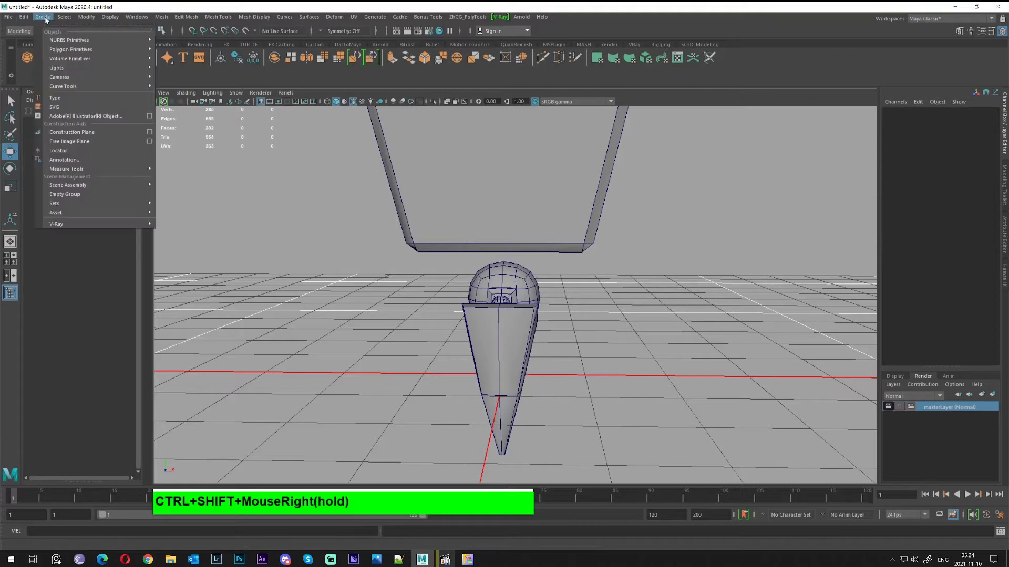
mouse_move(79, 49)
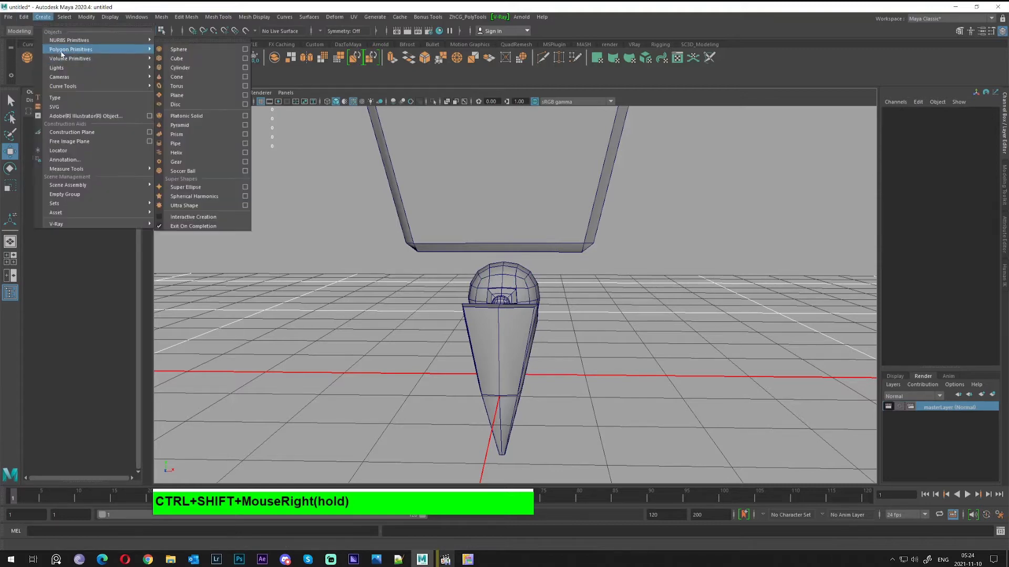
left_click(182, 155)
scroll(497, 278, "up", 2)
left_click_drag(509, 281, 462, 273, "alt")
scroll(462, 273, "down", 3)
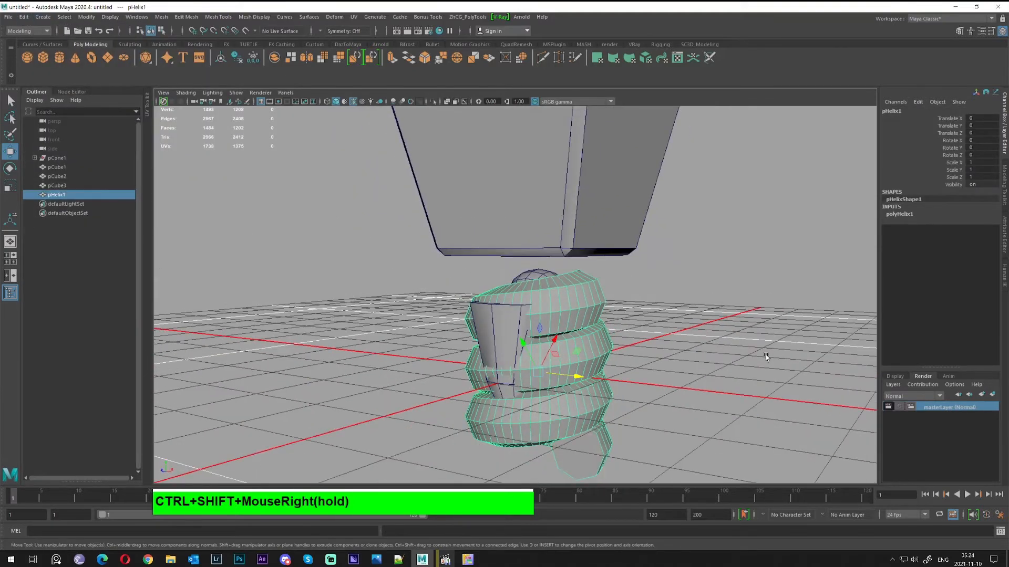
Switch the Move tool to World axes and raise the helix slightly along Y
left_click(899, 214)
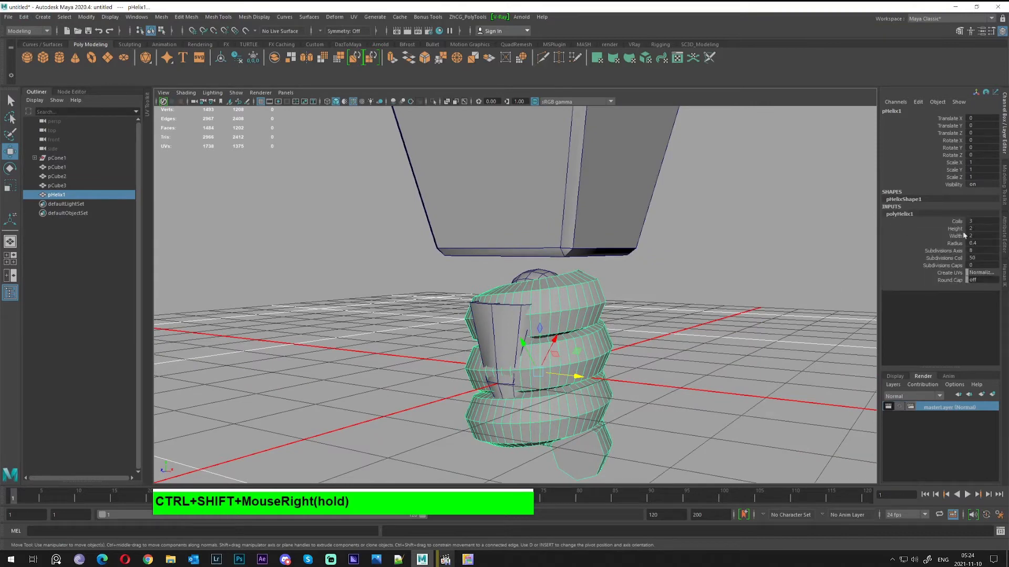
right_click_drag(570, 330, 589, 326, "ctrl+shift")
right_click(578, 320, "ctrl+shift")
right_click_drag(579, 320, 527, 317, "ctrl+shift")
mouse_move(535, 331)
left_mouse_down()
mouse_move(536, 271)
mouse_move(536, 312)
left_mouse_up()
left_click_drag(542, 312, 703, 306, "alt")
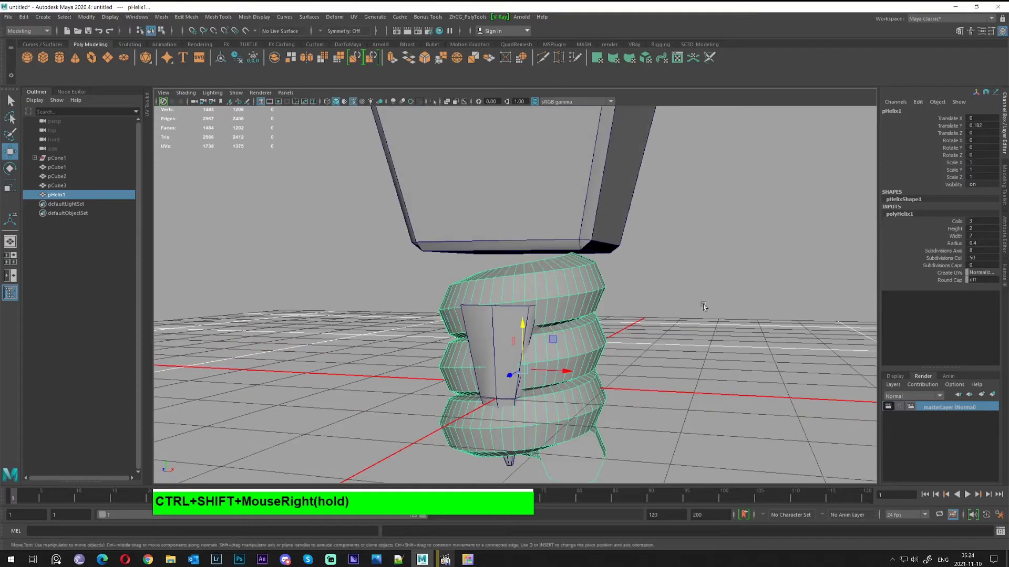
Set the helix Height to 3 and its tube Radius to 0.1
double_click(981, 230)
type("3")
key("Return")
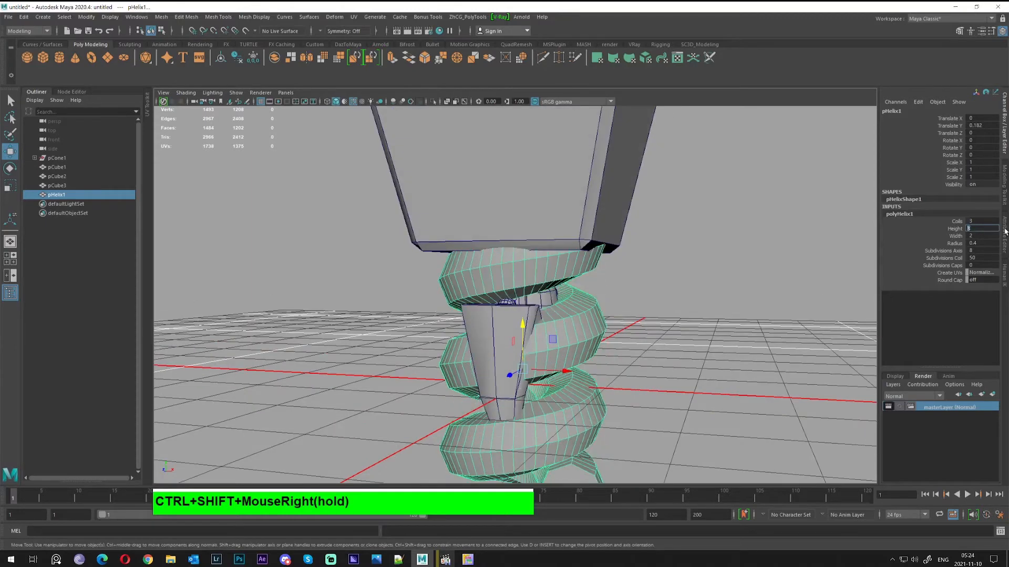
key("Tab")
key("Tab")
type(".1")
key("Return")
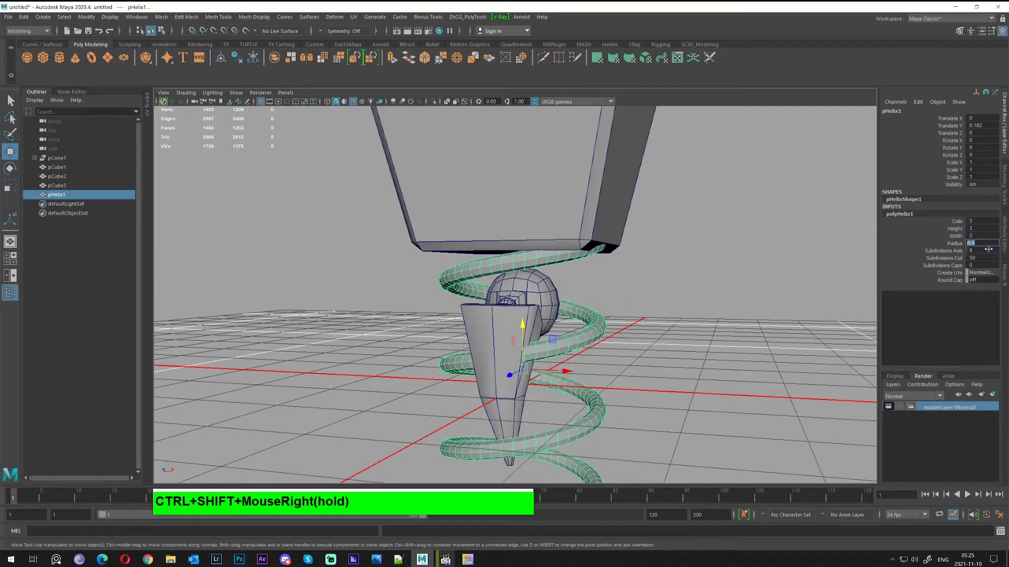
Thin the helix tube, squash its height to about 0.7 and lift it under the box
left_click(958, 244)
middle_click_drag(792, 259, 736, 240)
left_click(951, 230)
key("w")
left_click_drag(519, 308, 757, 290)
left_click_drag(839, 252, 763, 260)
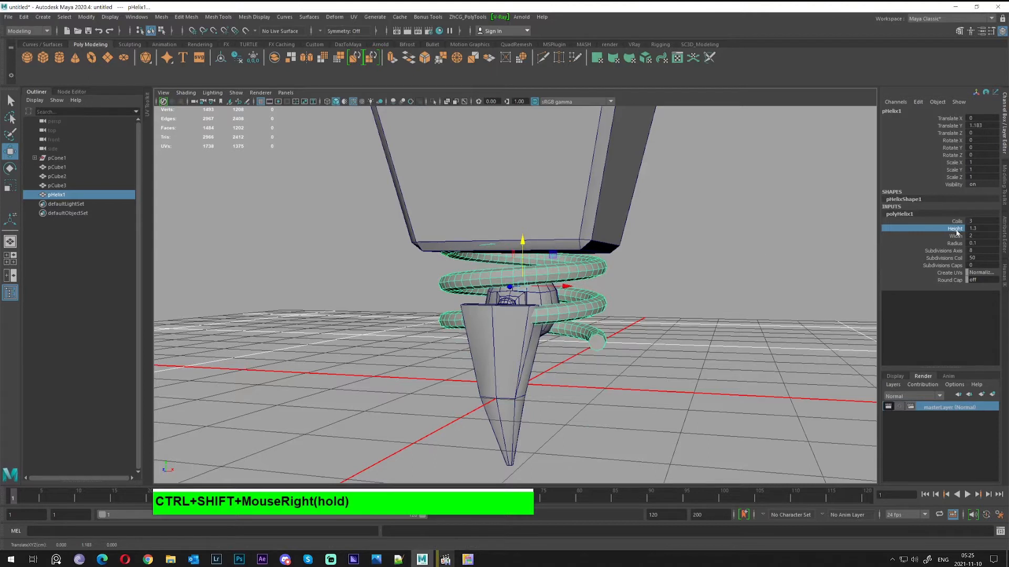
middle_click_drag(747, 247, 745, 248)
left_click_drag(641, 261, 572, 247, "alt")
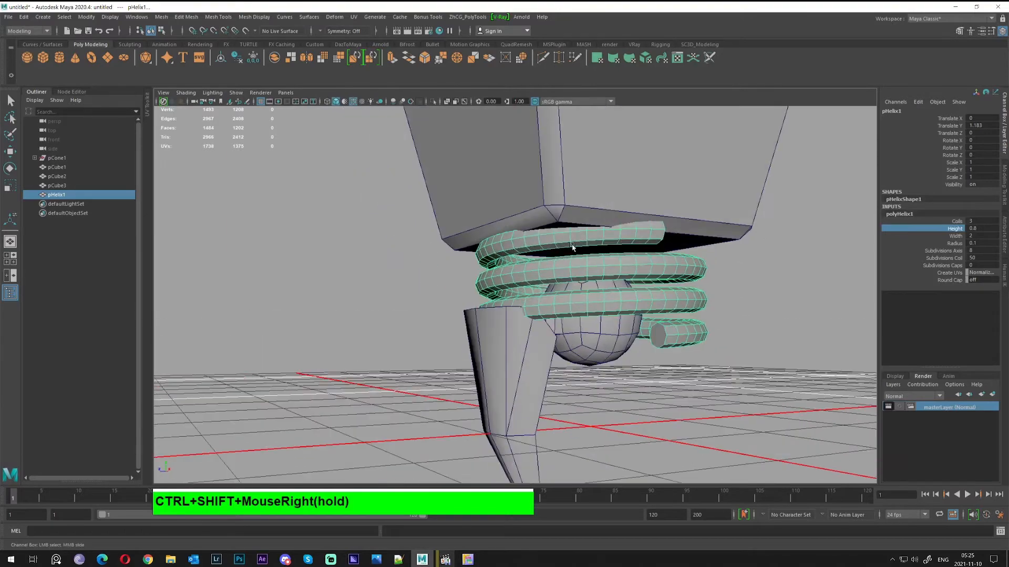
middle_click_drag(572, 247, 493, 267, "alt")
right_click_drag(493, 266, 530, 267, "alt")
middle_click_drag(675, 266, 720, 266)
Give the helix 4 coils and stretch its height to about 1
double_click(980, 221)
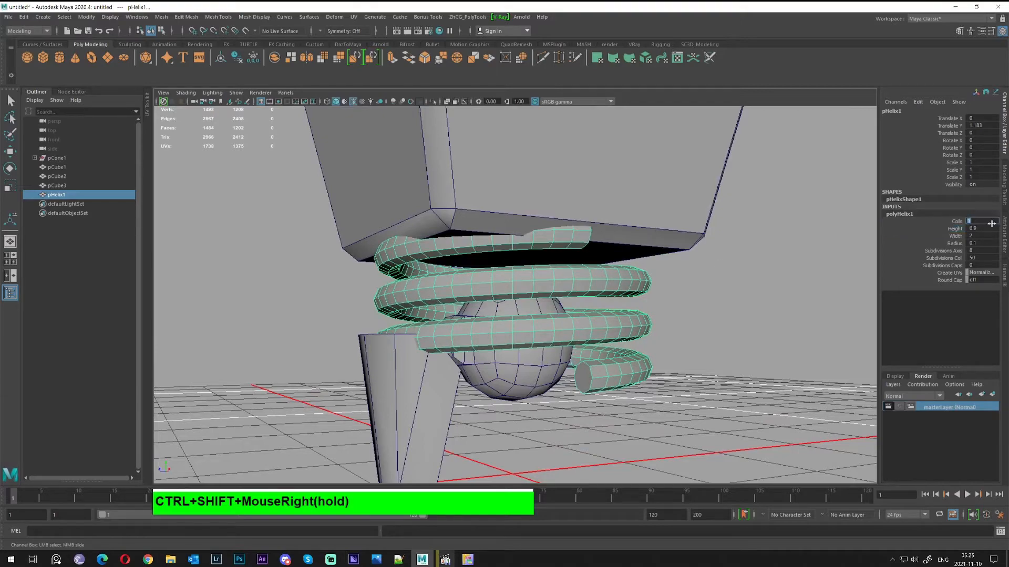
type("4")
key("Return")
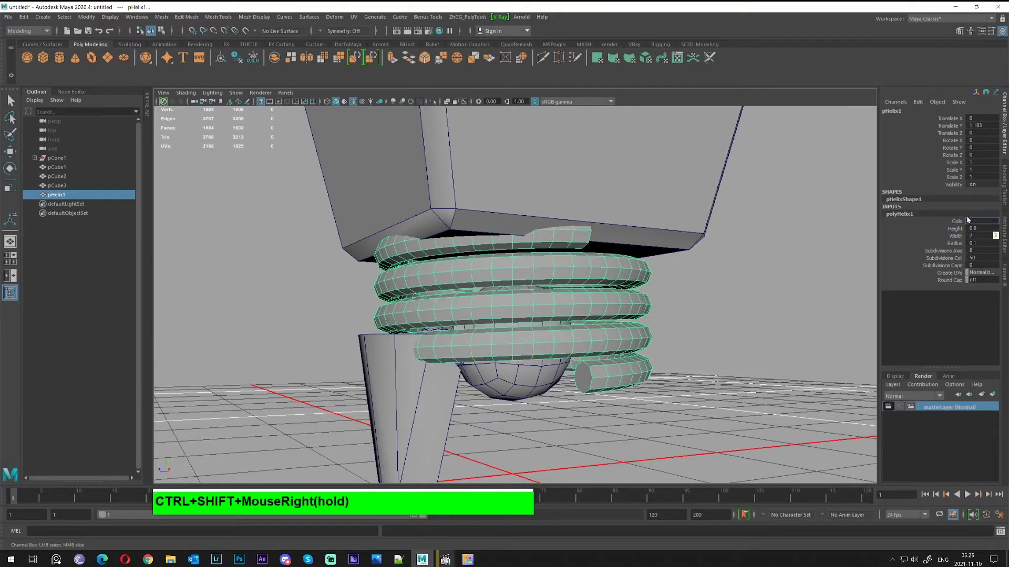
mouse_move(751, 265)
left_mouse_down("alt")
mouse_move(797, 280)
mouse_move(750, 280)
left_mouse_up("alt")
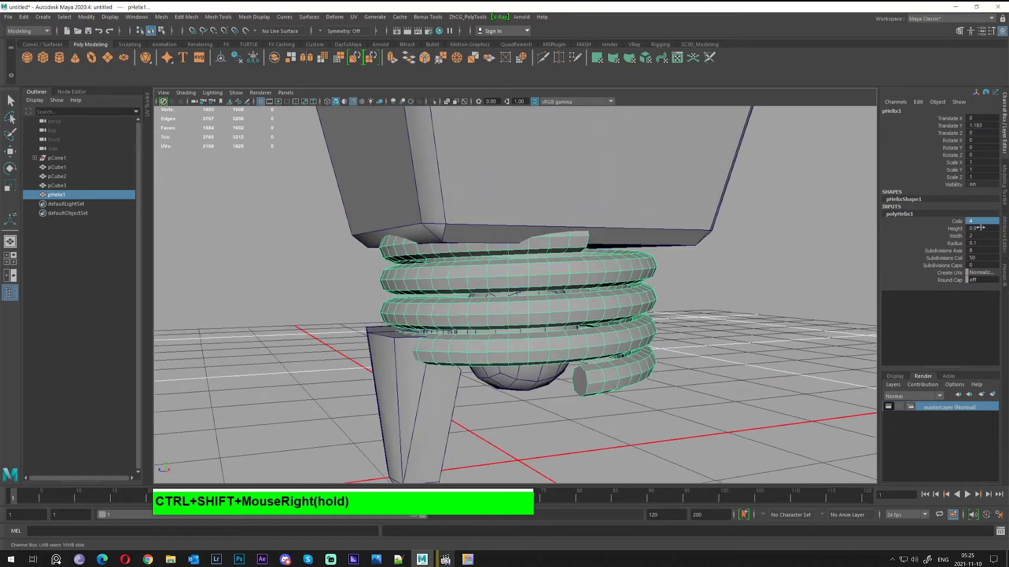
left_click(980, 228)
right_click_drag(501, 286, 725, 289, "alt")
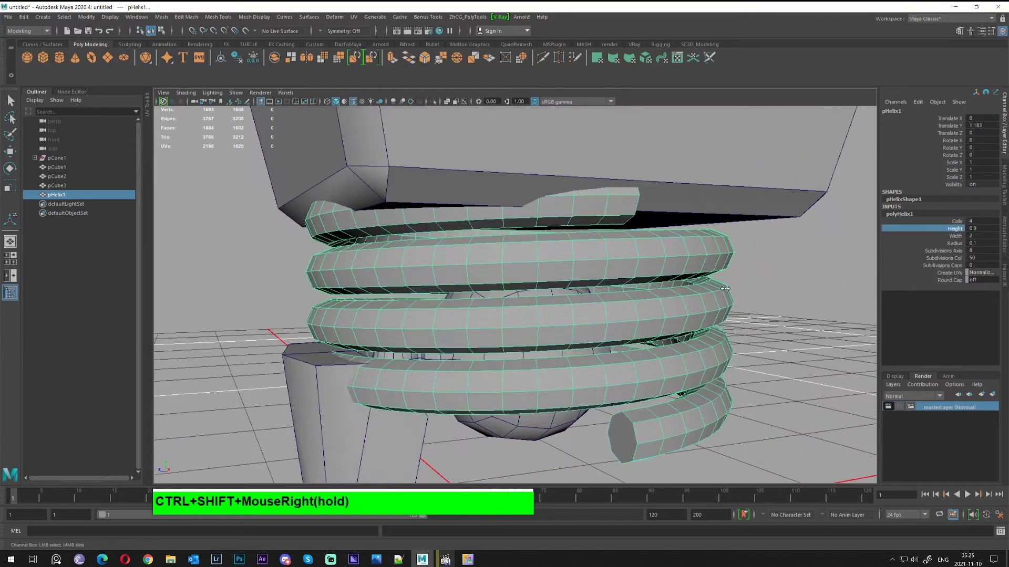
middle_click_drag(725, 288, 723, 288)
left_click_drag(723, 289, 387, 319, "alt")
right_click_drag(387, 319, 439, 309, "alt")
left_click_drag(476, 311, 754, 294, "alt")
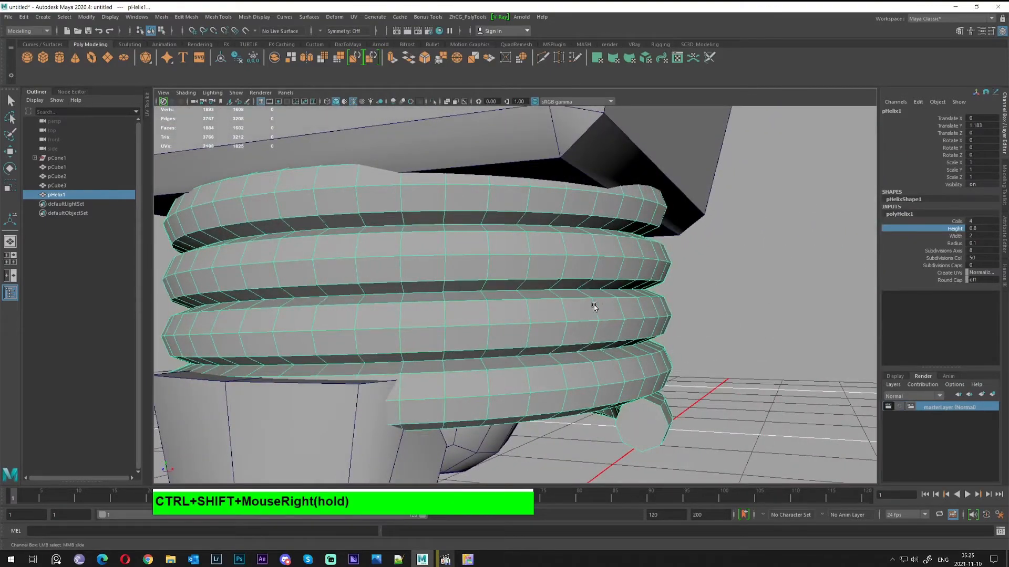
left_click_drag(594, 308, 565, 311, "alt")
right_click_drag(565, 311, 550, 301, "alt")
mouse_move(643, 304)
middle_mouse_down()
mouse_move(654, 304)
mouse_move(646, 304)
middle_mouse_up()
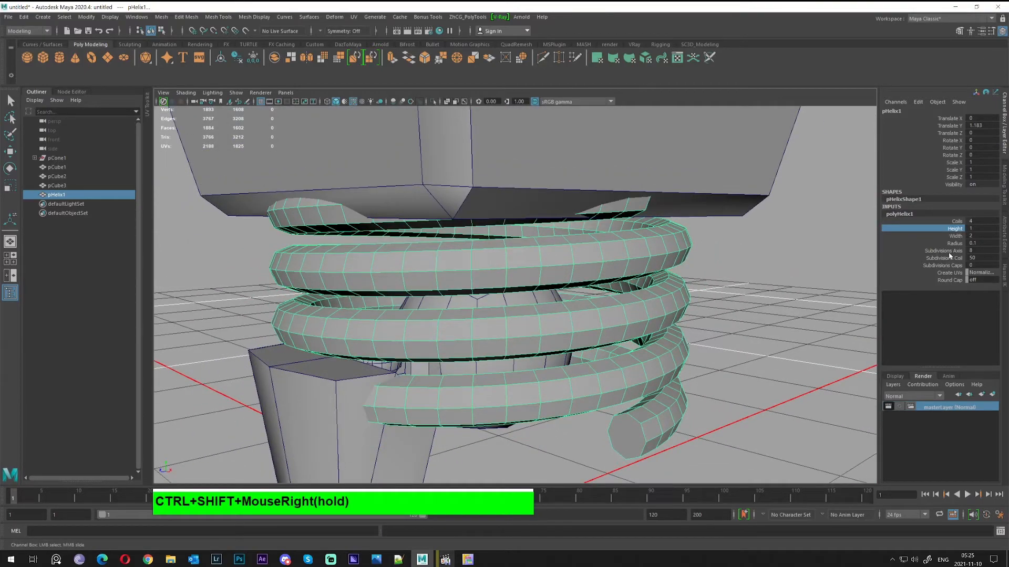
mouse_move(709, 301)
left_mouse_down("alt")
mouse_move(694, 291)
mouse_move(707, 298)
left_mouse_up("alt")
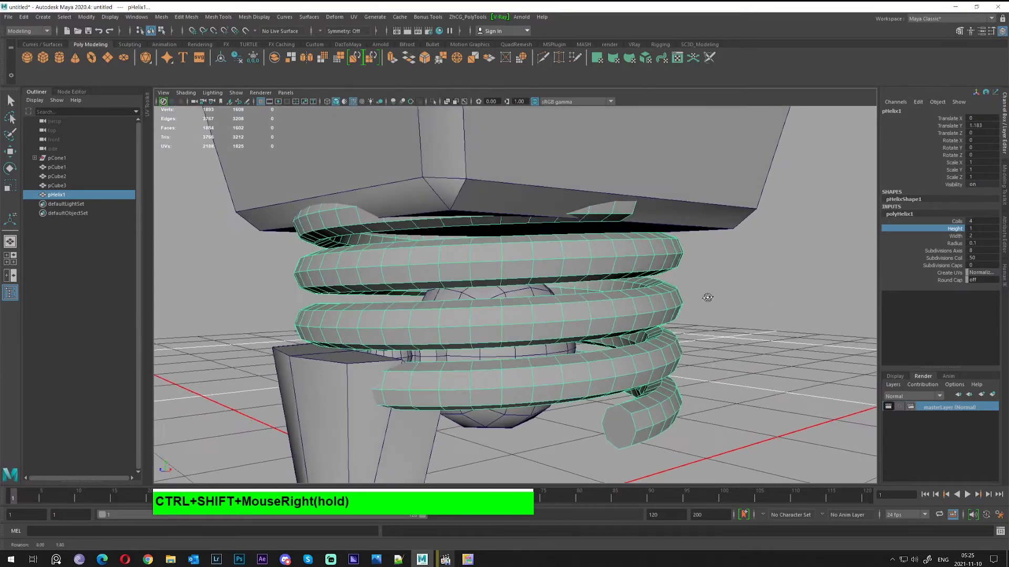
Narrow the helix width, set tube Radius 0.05, flatten height, and raise it above the ball
left_click(958, 238)
middle_click_drag(784, 281, 763, 285)
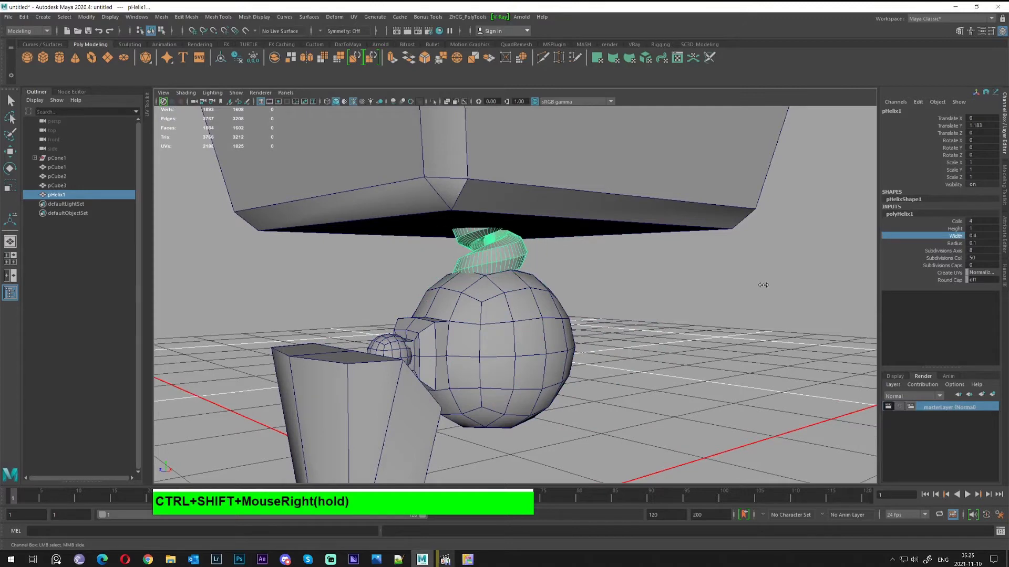
left_click(980, 243)
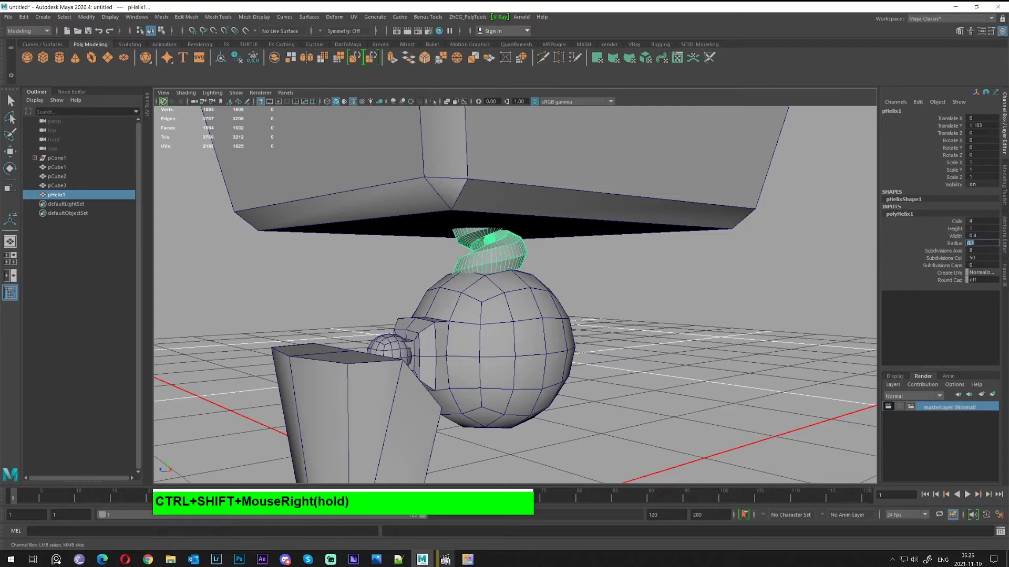
type("0.01")
key("Return")
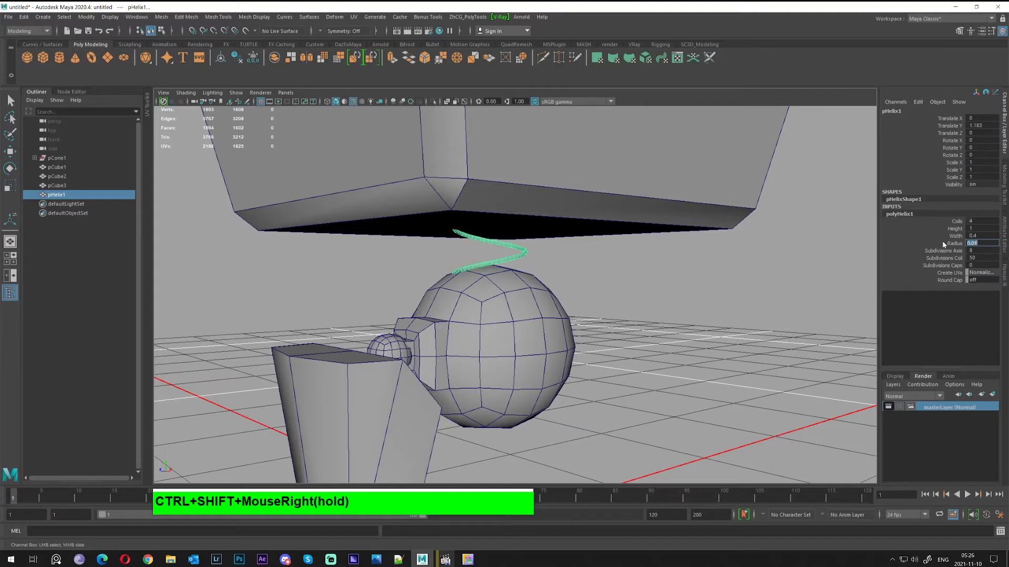
type(".05")
key("Return")
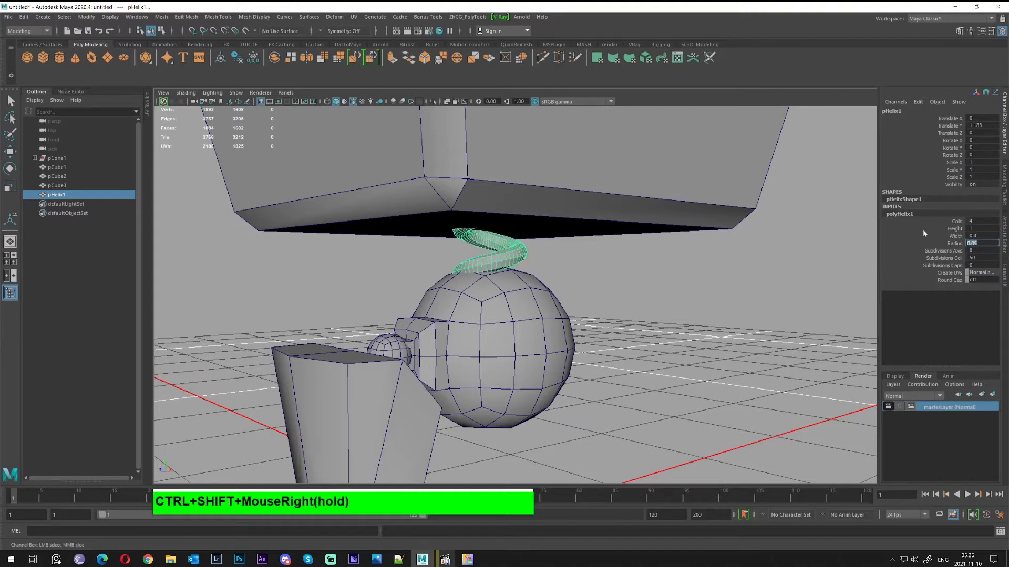
left_click(955, 228)
middle_click_drag(770, 238, 759, 237)
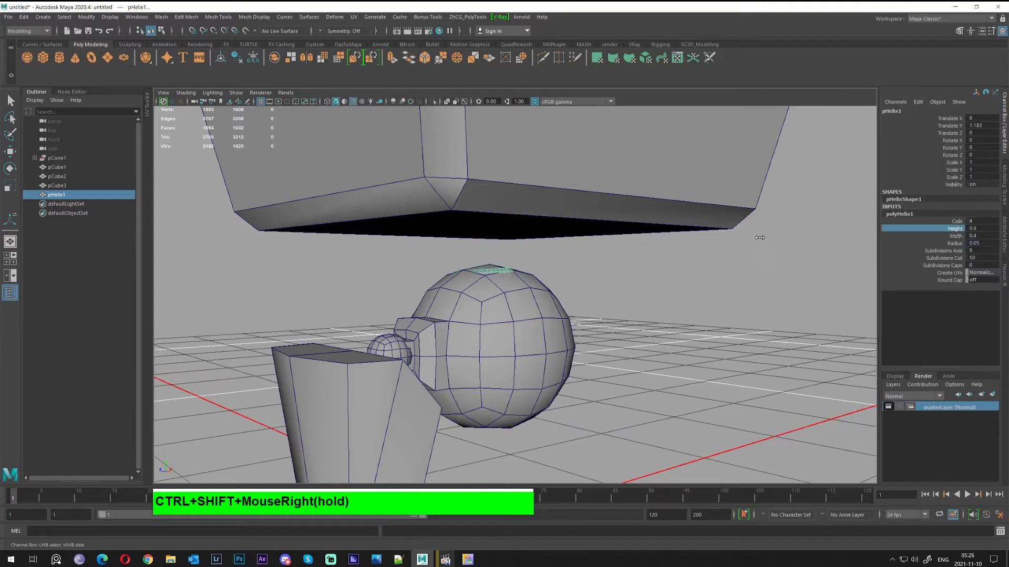
key("w")
left_click_drag(492, 244, 494, 202)
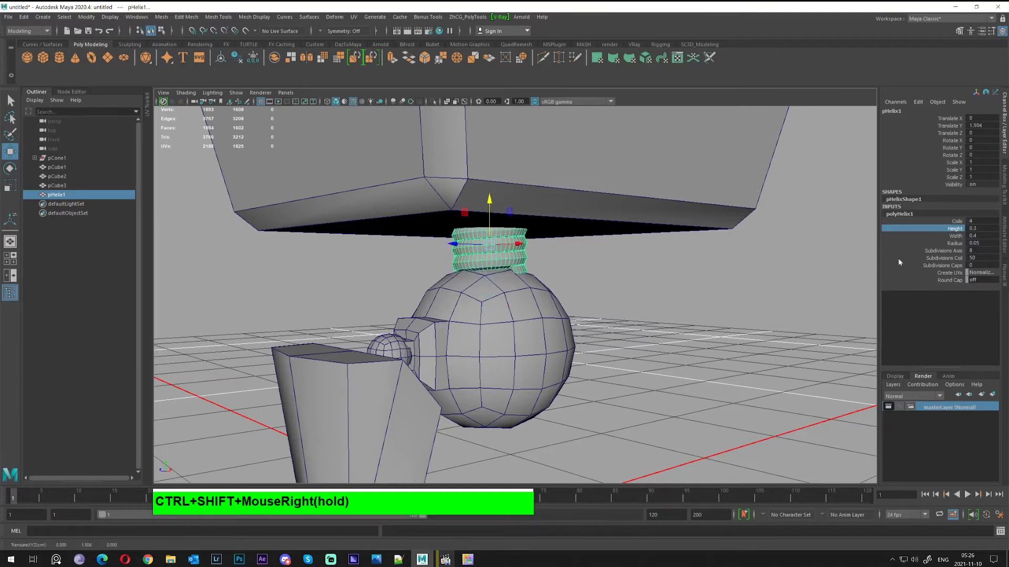
Stretch the helix Height to 0.5 and move it up along Y
middle_click_drag(770, 269, 770, 269)
left_click_drag(770, 268, 659, 354, "alt")
key("w")
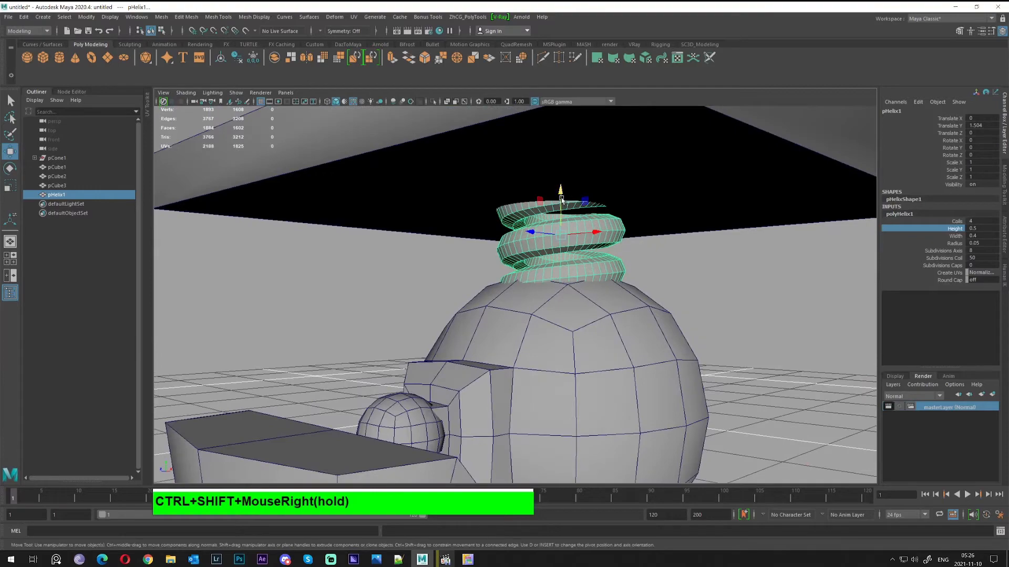
left_click_drag(561, 198, 641, 288)
Deselect the helix and orbit to a front view of the model
middle_click_drag(687, 284, 690, 290)
scroll(690, 290, "down", 6)
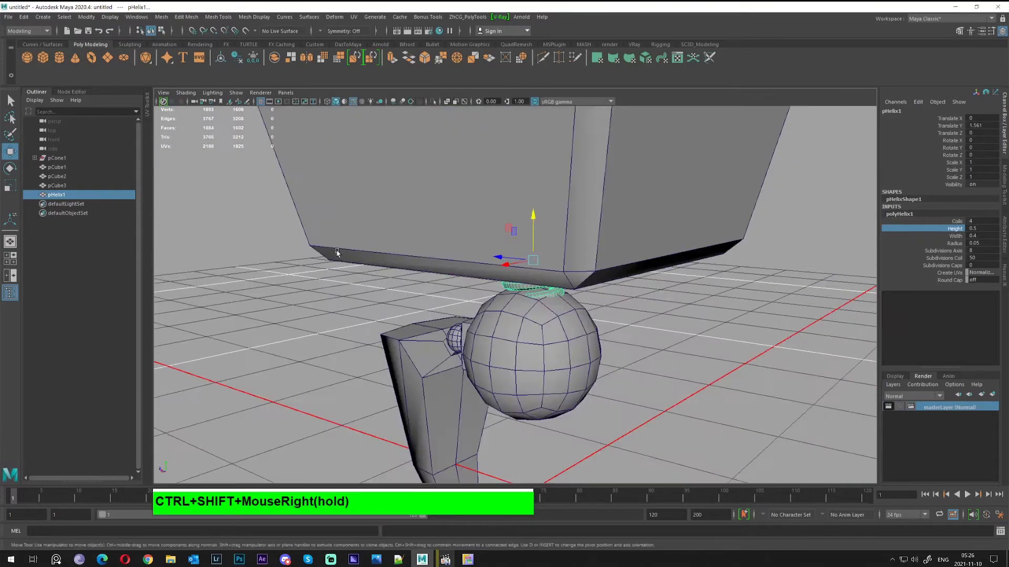
left_click_drag(704, 417, 726, 401, "alt")
left_click(726, 402)
scroll(726, 401, "down", 4)
mouse_move(568, 349)
left_mouse_down("alt")
mouse_move(616, 359)
mouse_move(594, 375)
mouse_move(600, 361)
mouse_move(551, 363)
mouse_move(659, 355)
mouse_move(625, 344)
mouse_move(504, 346)
mouse_move(583, 341)
left_mouse_up("alt")
Create a polygon cylinder and set its X rotation to 90 degrees
right_click_drag(583, 341, 410, 230, "alt")
left_click_drag(410, 230, 496, 300, "alt")
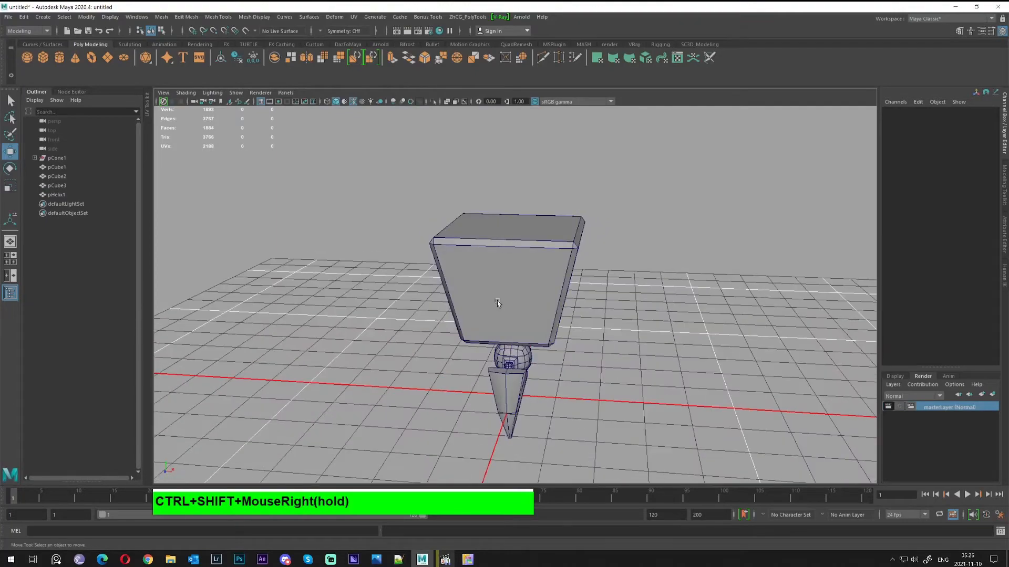
middle_click_drag(501, 354, 503, 309, "alt")
left_click_drag(502, 308, 572, 326, "alt")
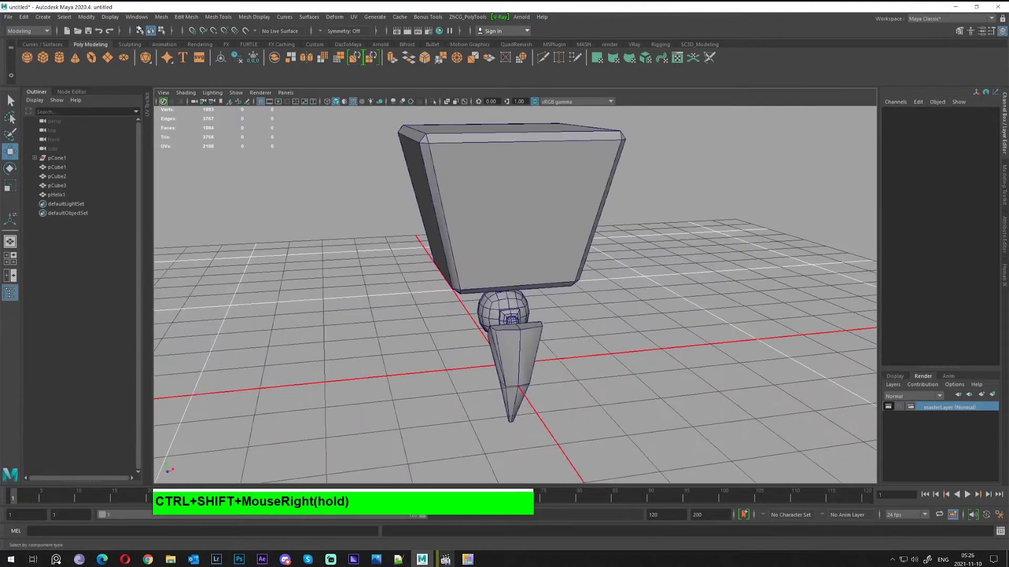
left_click(59, 58)
left_click_drag(504, 300, 564, 323, "alt")
right_click_drag(564, 324, 548, 330, "alt")
key("e")
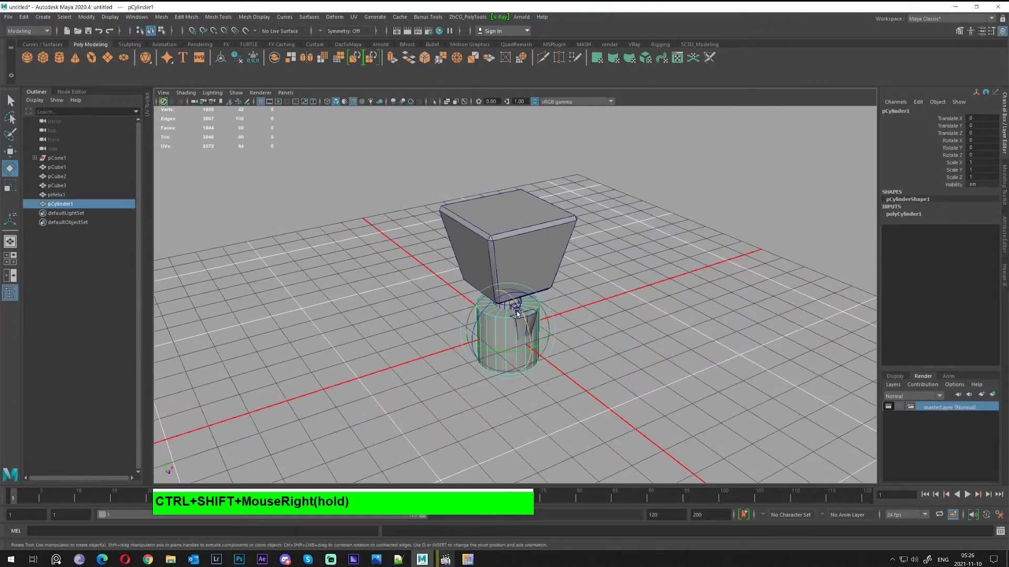
left_click_drag(516, 311, 526, 368)
key("ctrl+a")
key("ctrl+a")
left_click(981, 140)
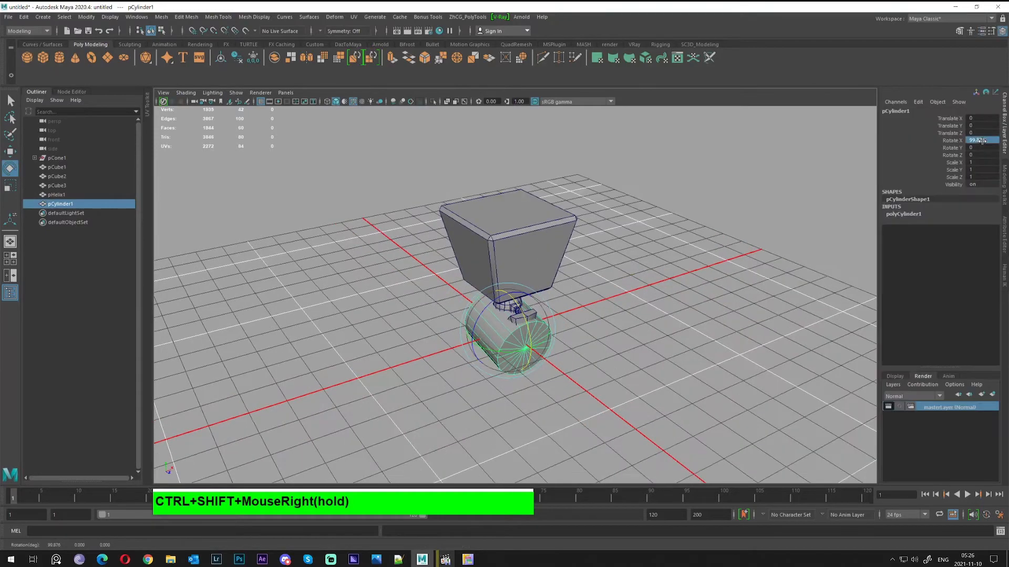
type("90")
key("Return")
Move the cylinder up and forward onto the tapered box's front face
right_click_drag(499, 336, 552, 350, "alt")
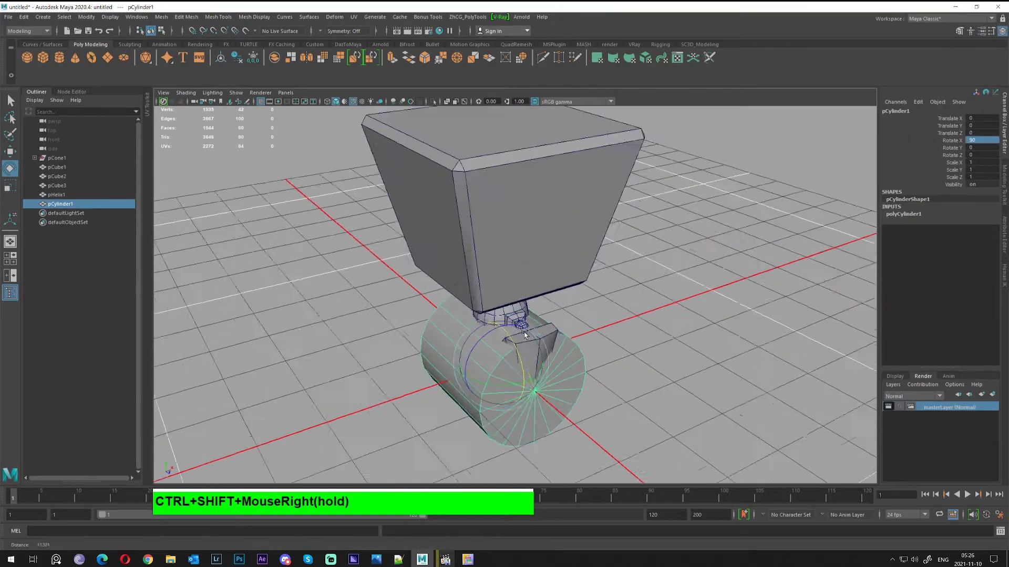
left_click_drag(551, 349, 489, 115, "alt")
key("w")
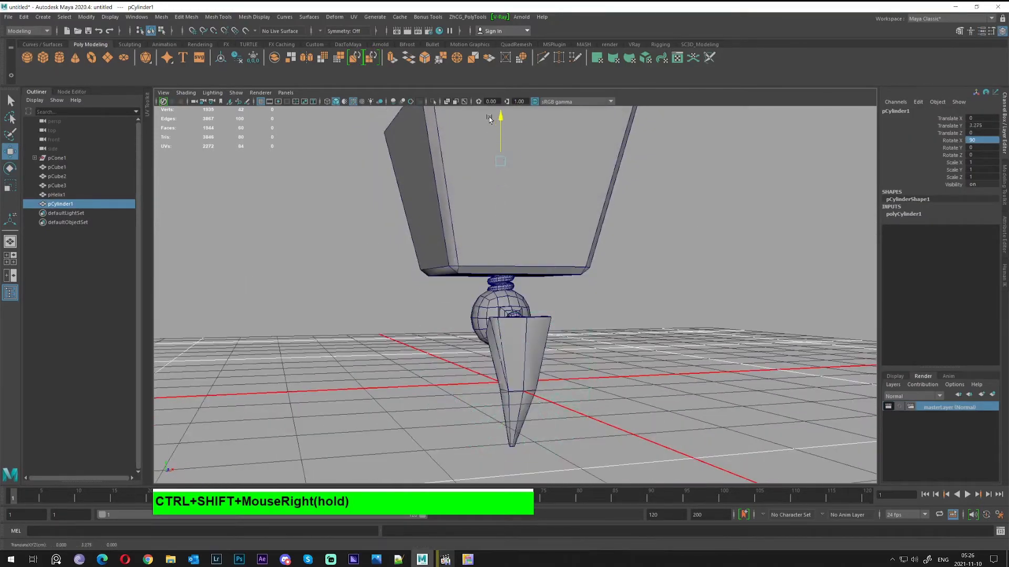
left_click_drag(491, 158, 556, 222, "alt")
left_click_drag(547, 167, 638, 176)
left_click_drag(617, 179, 492, 238, "alt")
key("x")
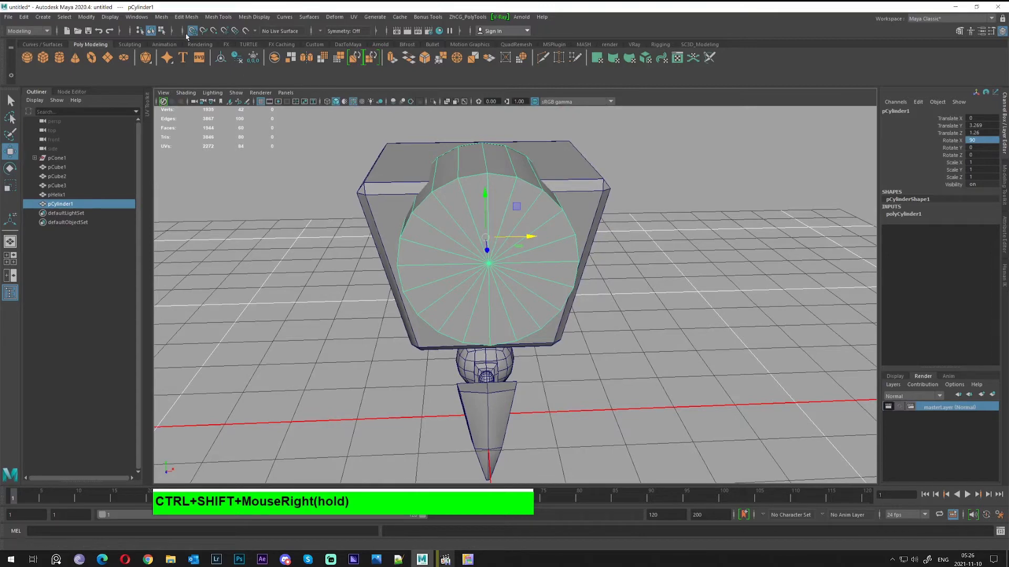
key("x")
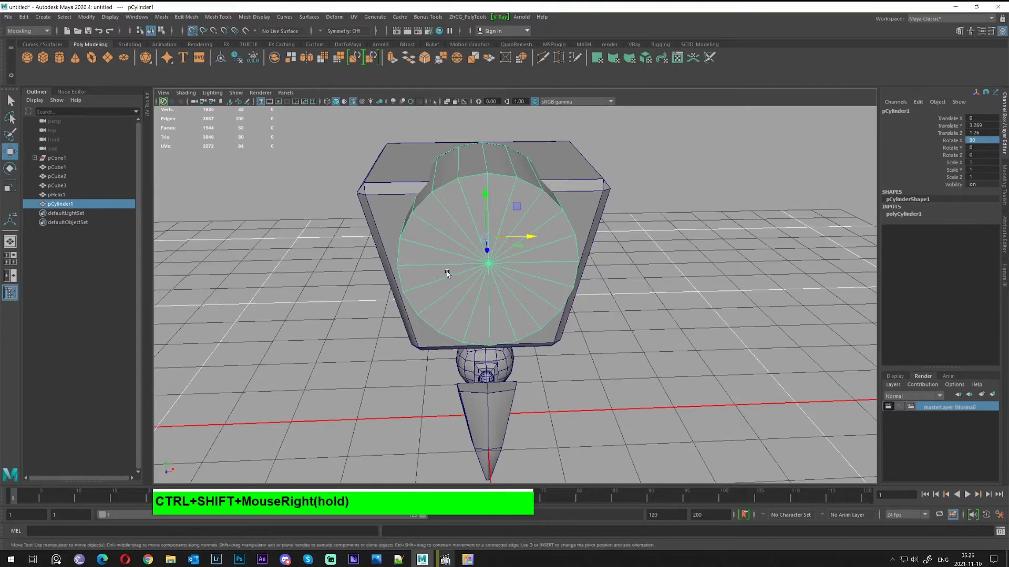
left_click_drag(529, 274, 405, 269, "alt")
key("x")
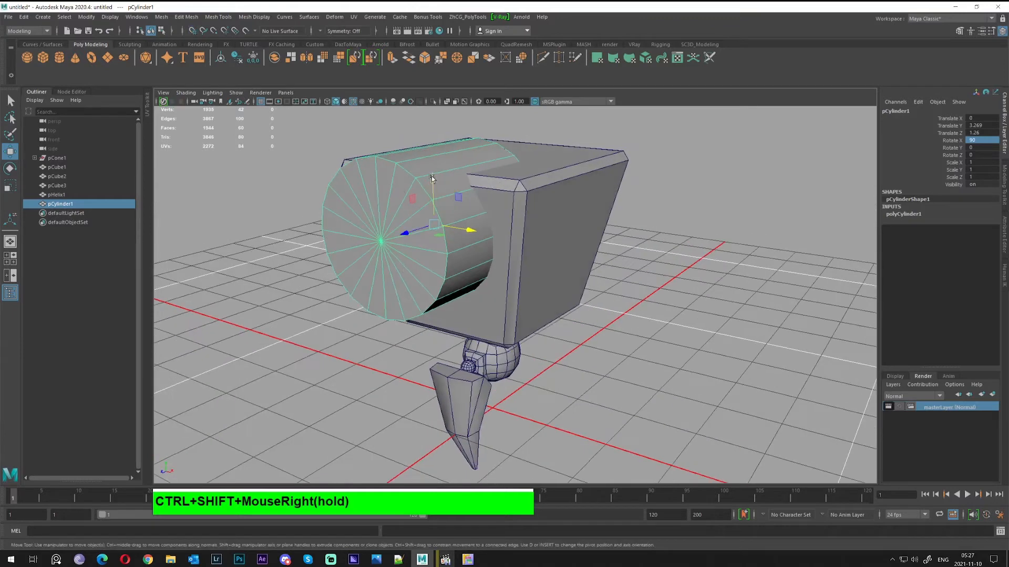
left_click_drag(431, 175, 613, 307)
Scale the disc down to about 0.62 and deselect it
key("r")
key("q")
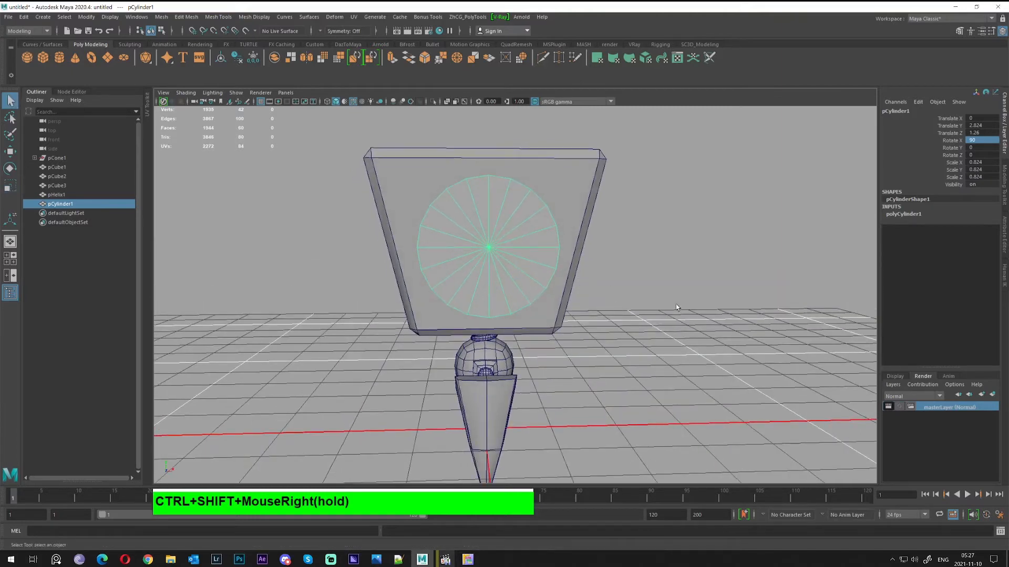
left_click(591, 307)
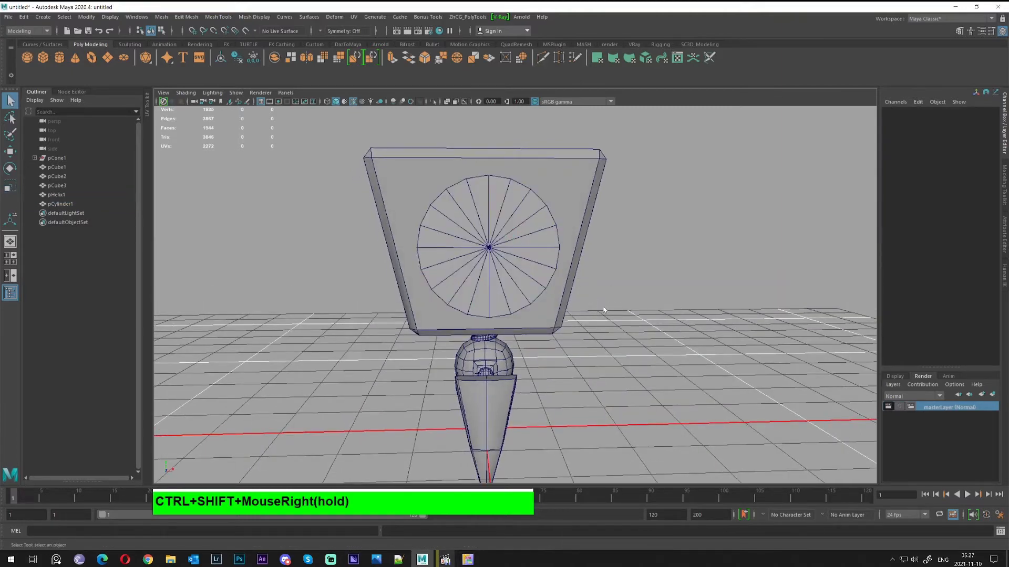
right_click(603, 309, "ctrl+shift")
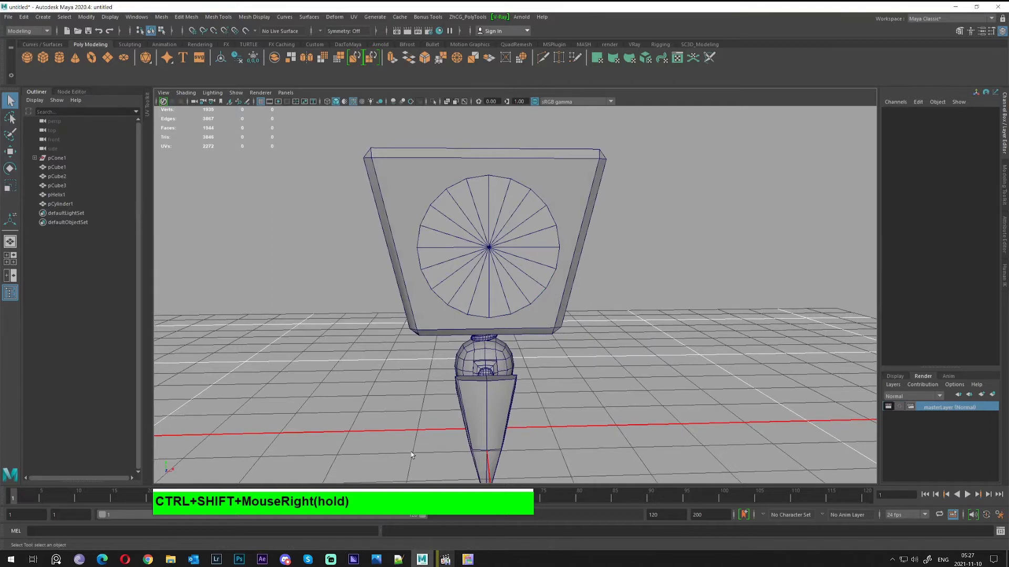
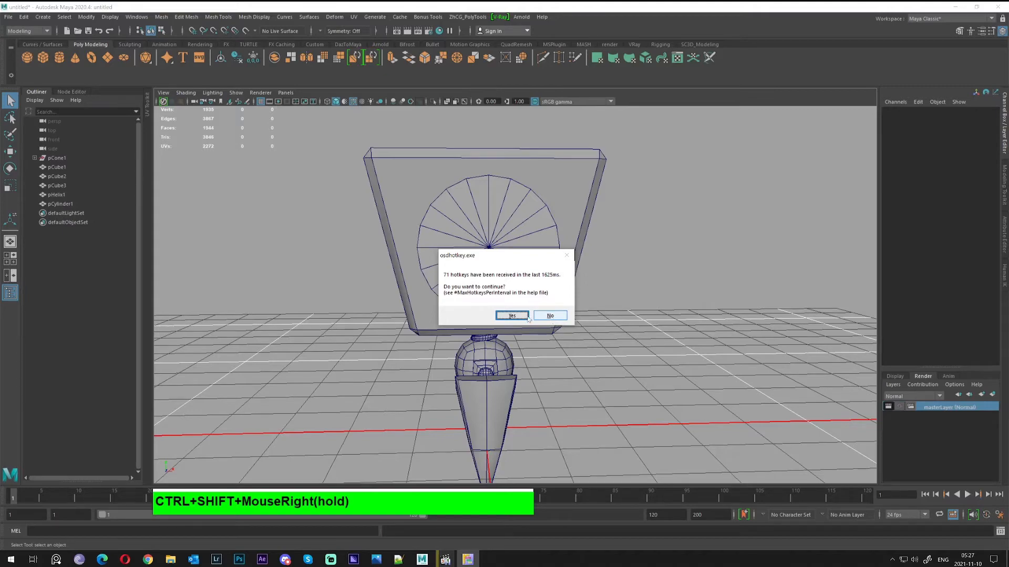
Dismiss the hotkey warning, select the lens cylinder and scale it to 0.71 in X and Z
left_click(527, 317)
left_click_drag(525, 318, 454, 267, "alt")
left_click(453, 267)
middle_click_drag(454, 267, 505, 310, "alt")
left_click_drag(504, 310, 502, 288, "alt")
key("w")
key("r")
left_click_drag(453, 251, 514, 290, "alt")
left_click_drag(512, 289, 540, 277, "alt")
Select only the cylinder's front cap face and extrude it
key("w")
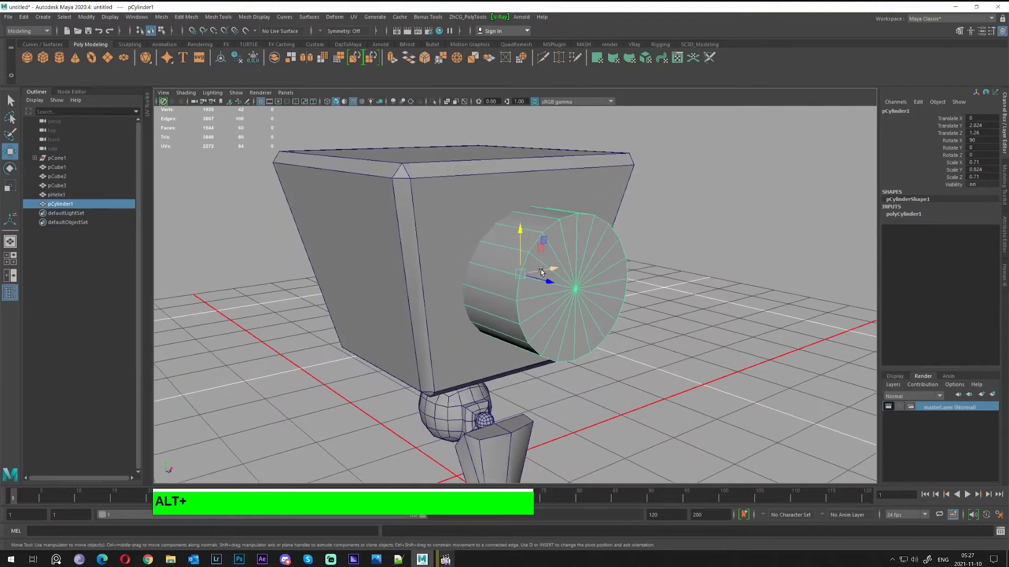
right_click_drag(540, 277, 542, 225)
right_click_drag(576, 268, 577, 286)
left_click_drag(577, 286, 694, 439, "alt")
left_click_drag(361, 127, 517, 314, "ctrl")
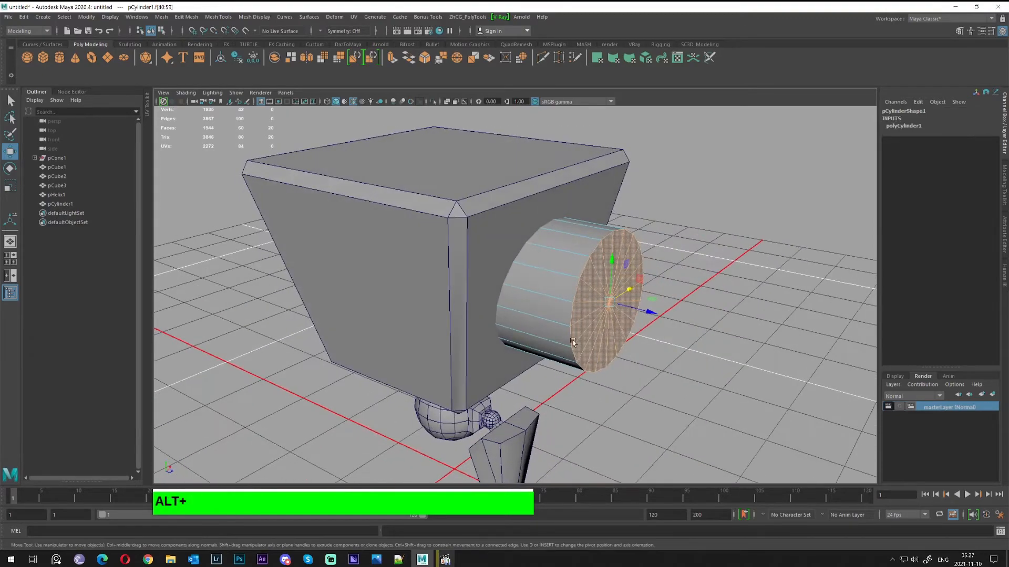
left_click_drag(572, 343, 483, 300, "alt")
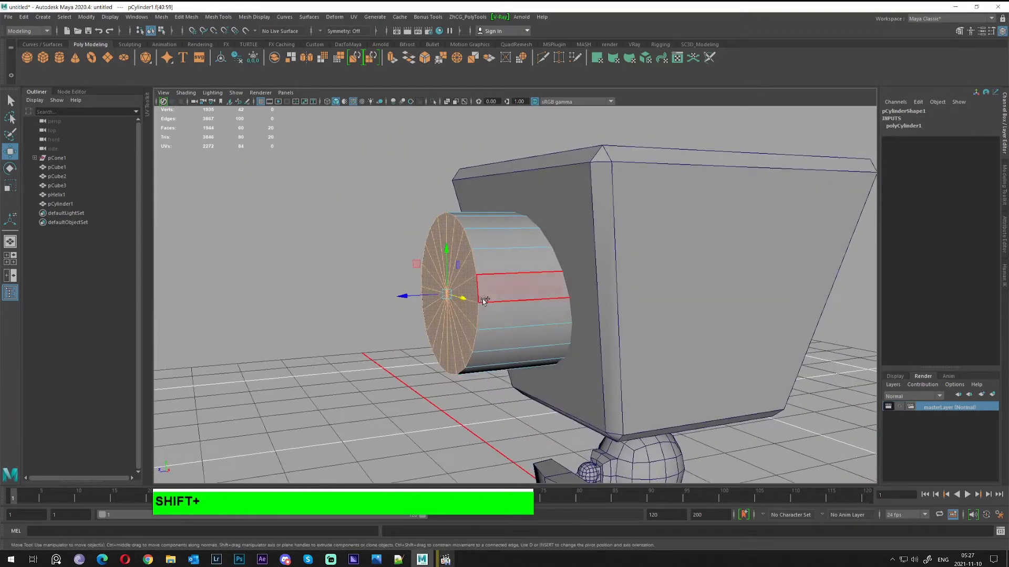
right_click_drag(484, 300, 481, 323, "shift")
left_click_drag(480, 323, 405, 368, "alt")
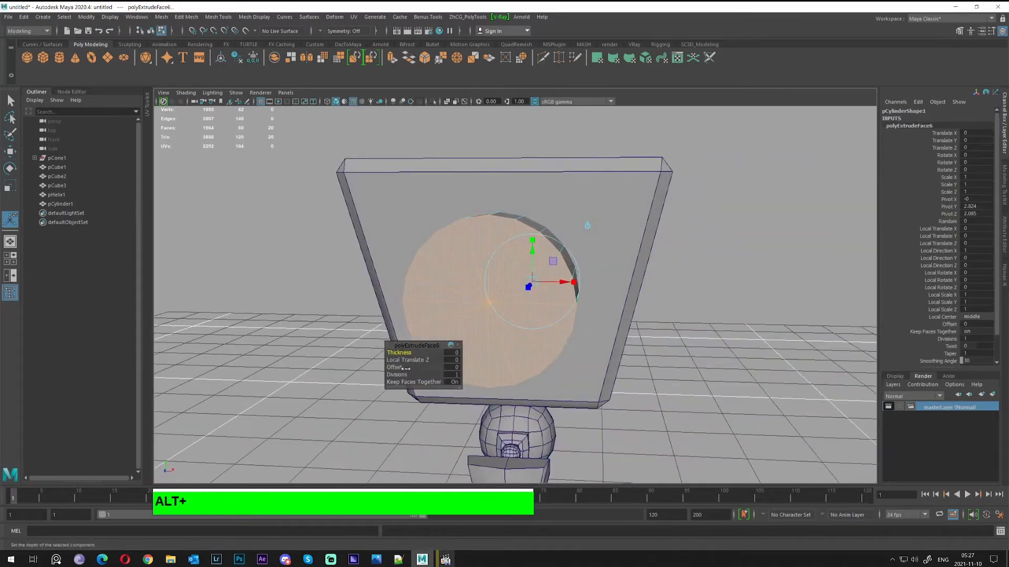
Set the cap extrusion's offset to 0.2 to inset the lens front
left_click(452, 367)
type(".")
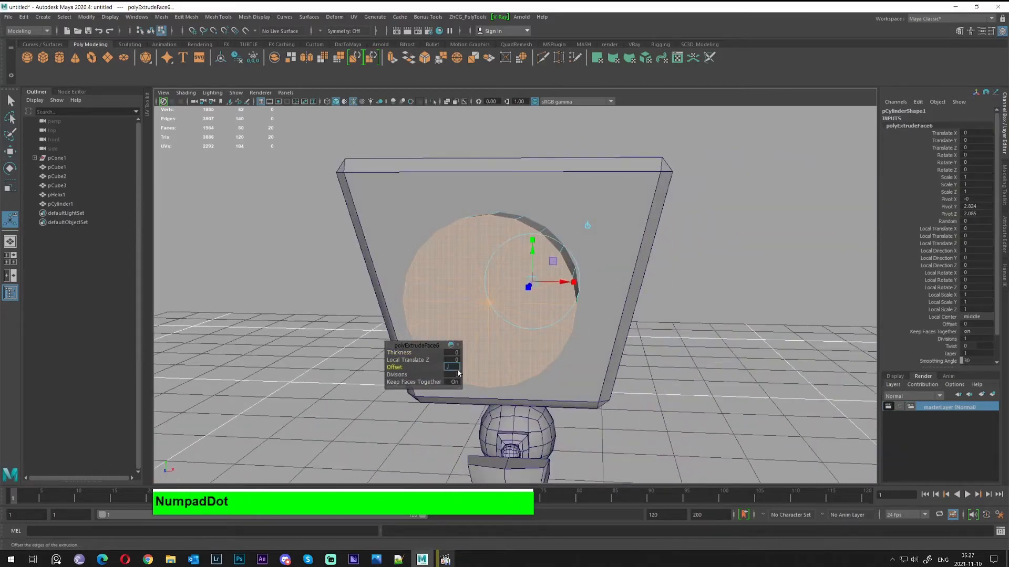
type("1")
type(".2")
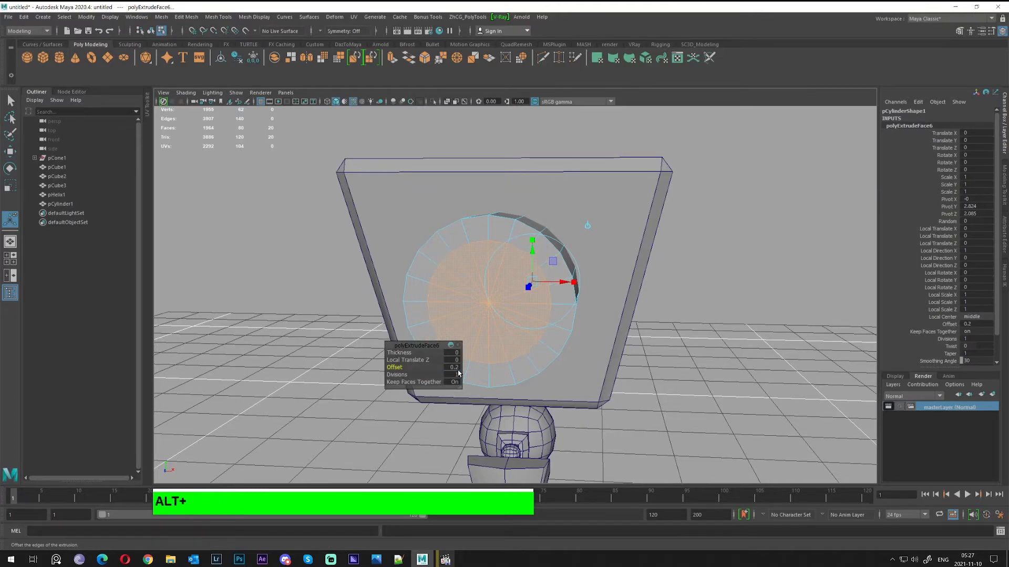
left_click_drag(458, 373, 515, 368, "alt")
right_click_drag(515, 368, 674, 386, "alt")
key("alt+w")
left_click_drag(674, 386, 705, 369, "alt")
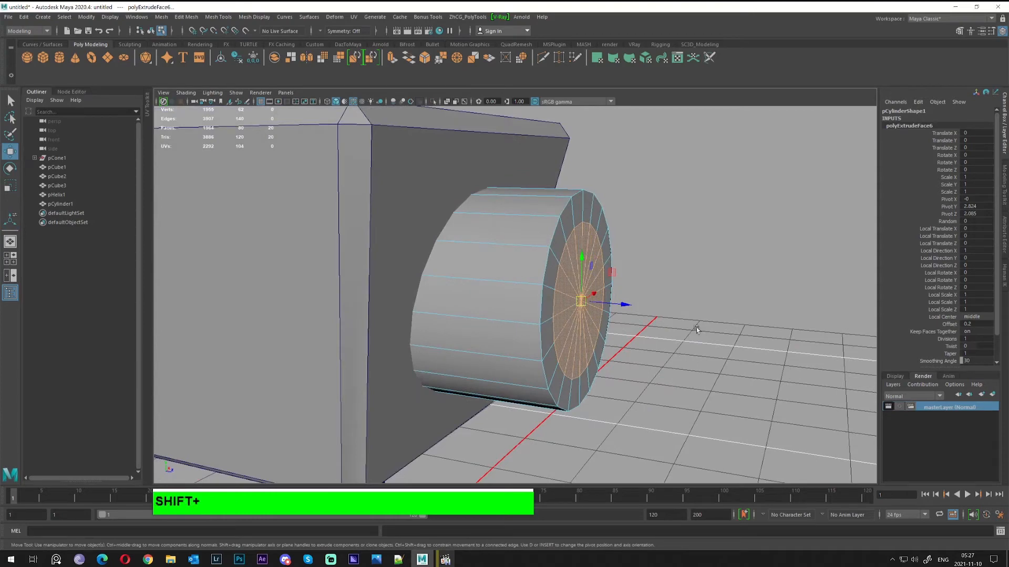
Push the inset inner face back and nudge the cap's centre vertex
left_click_drag(623, 304, 600, 323, "shift")
key("q")
right_click_drag(539, 305, 488, 298)
left_click(532, 303)
key("w")
left_click_drag(549, 314, 605, 319, "alt")
left_click_drag(562, 348, 463, 284, "alt")
Select the inner disc faces and extrude them inward to form the recessed rim
key("q")
right_click_drag(462, 282, 461, 308)
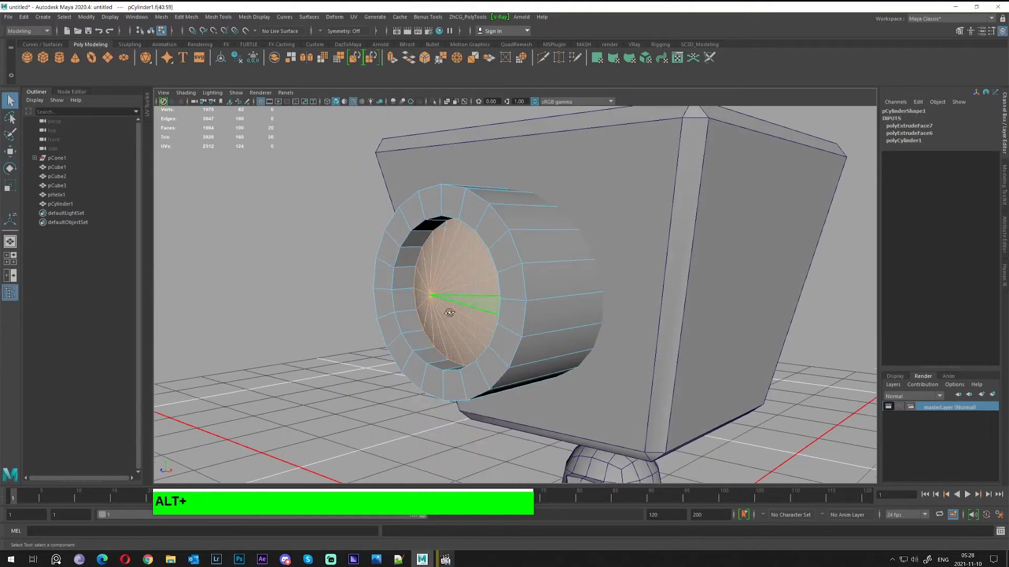
key("w")
left_click_drag(450, 313, 484, 288, "alt")
key("ctrl+e")
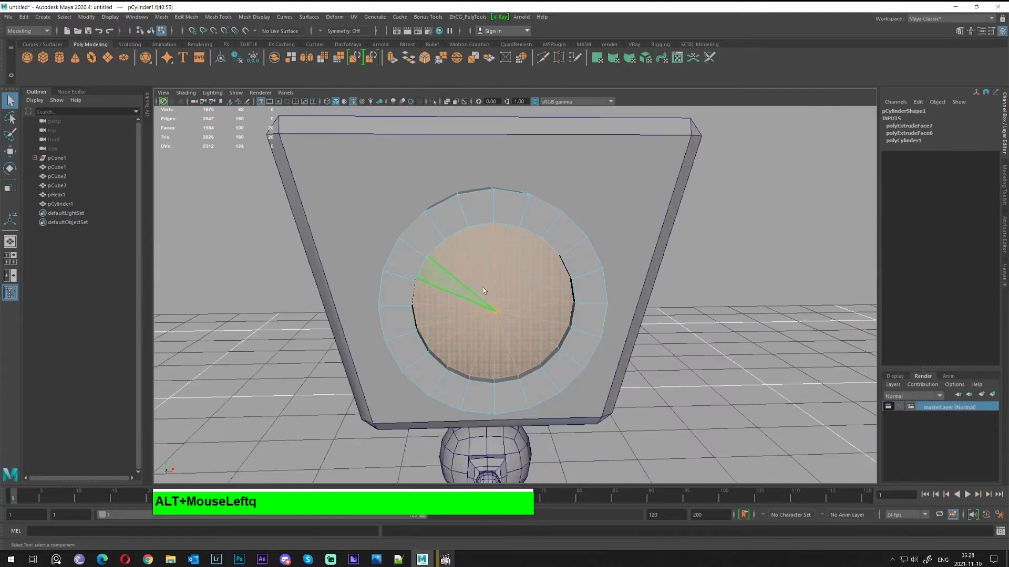
Chamfer the centre vertex of the recessed lens face
right_click_drag(482, 288, 522, 261)
left_click_drag(522, 261, 567, 295, "alt")
right_click_drag(567, 294, 524, 295)
right_click_drag(592, 306, 628, 314, "alt")
left_click_drag(629, 314, 527, 344, "alt")
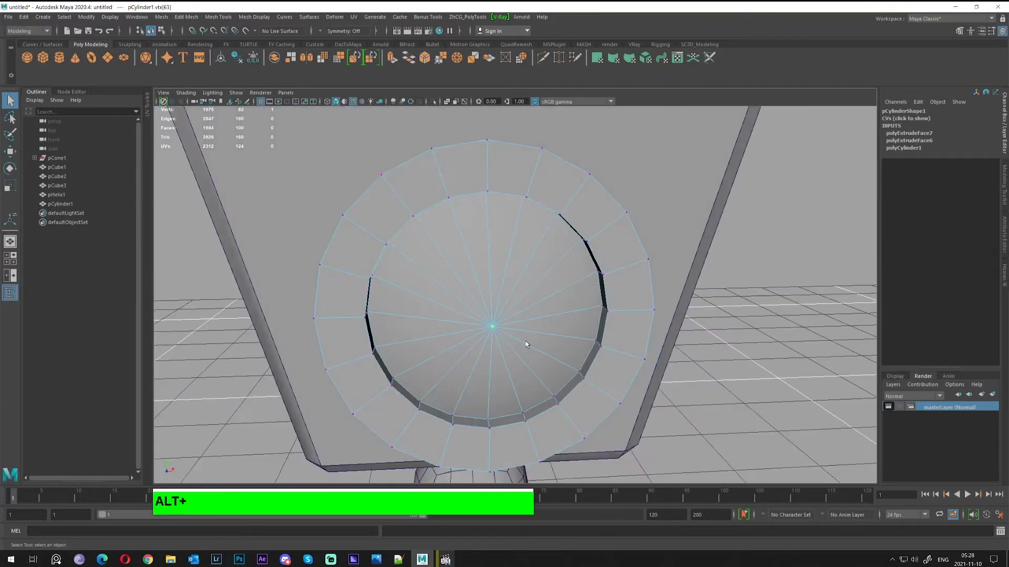
right_click_drag(527, 344, 547, 342, "alt")
left_click_drag(546, 343, 521, 327, "alt")
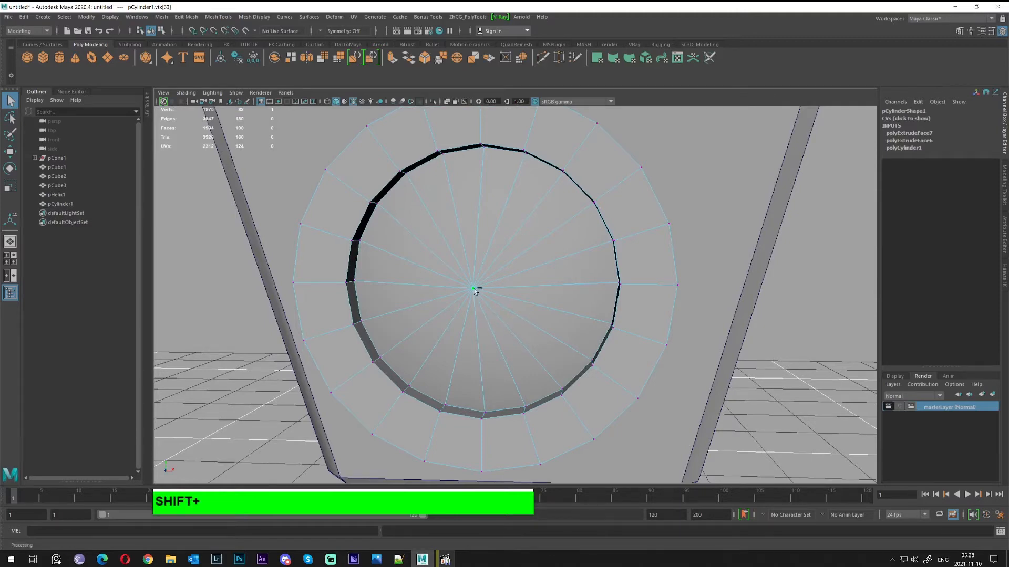
right_click_drag(474, 291, 512, 287, "shift")
left_click_drag(496, 294, 558, 299, "alt")
Poke the new centre face into a triangle fan
middle_click_drag(558, 298, 542, 289, "alt")
left_click_drag(543, 289, 474, 272, "alt")
right_click(465, 273)
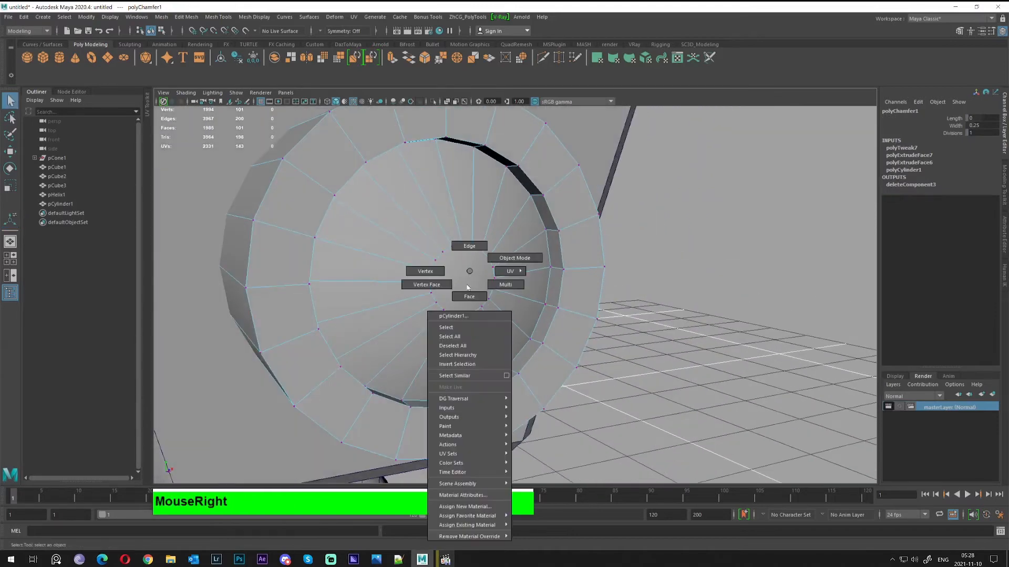
left_click(461, 286)
right_click_drag(461, 279, 490, 270, "shift")
mouse_move(486, 273)
left_mouse_down("alt")
mouse_move(546, 291)
mouse_move(517, 295)
mouse_move(542, 282)
mouse_move(480, 260)
left_mouse_up("alt")
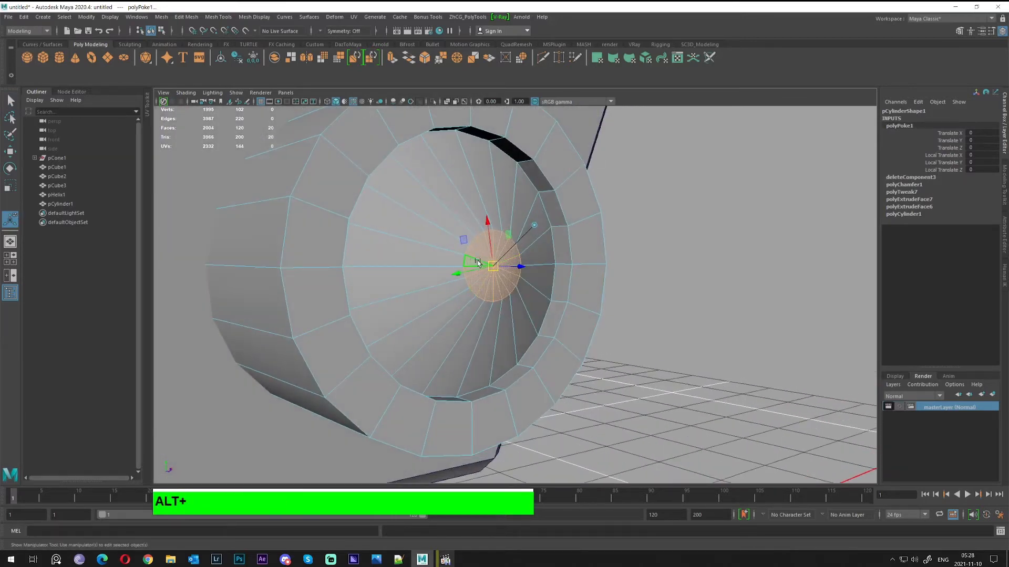
right_click(480, 261)
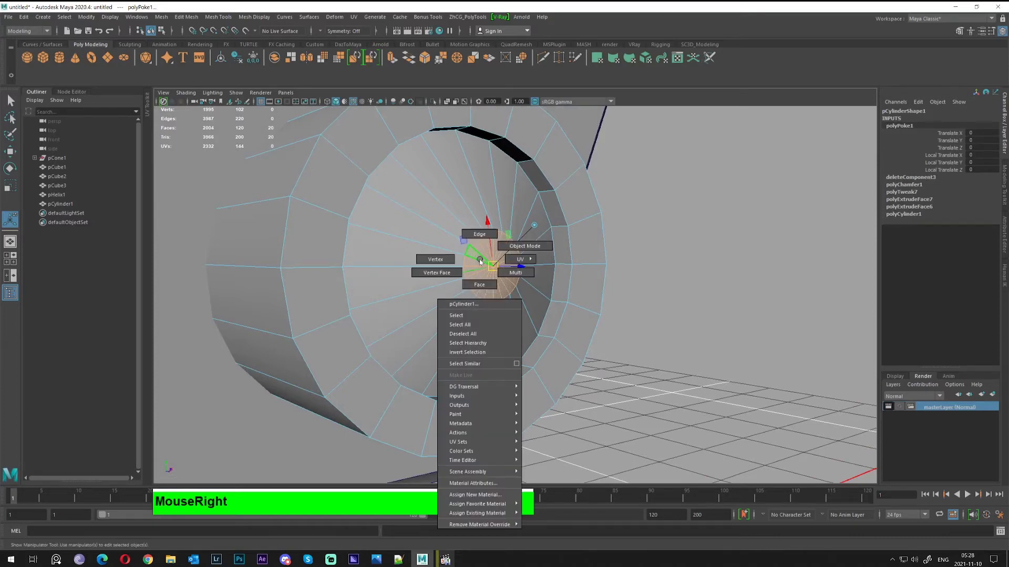
right_click(480, 260, "shift")
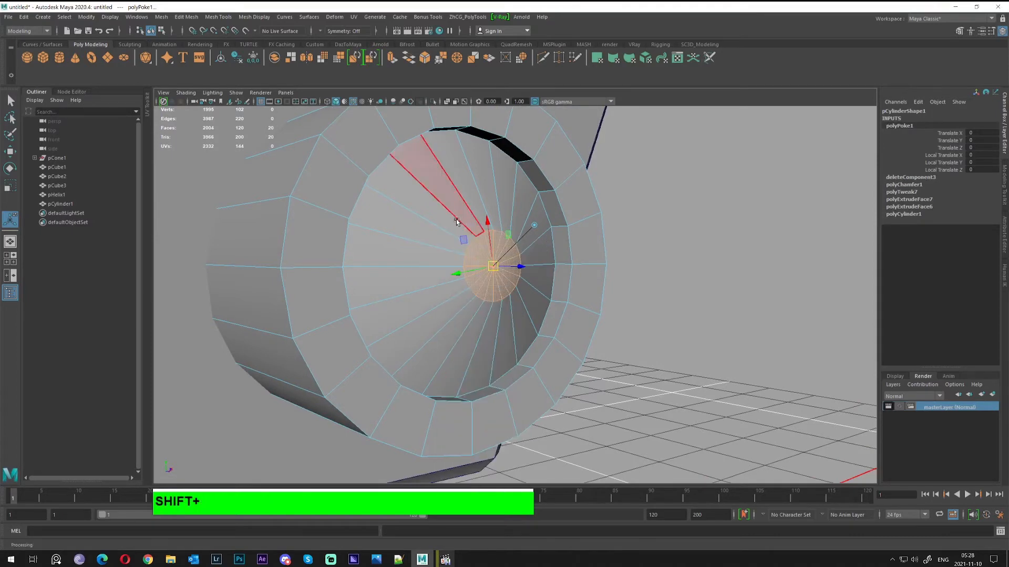
left_click_drag(517, 267, 435, 282, "alt")
right_click(435, 284)
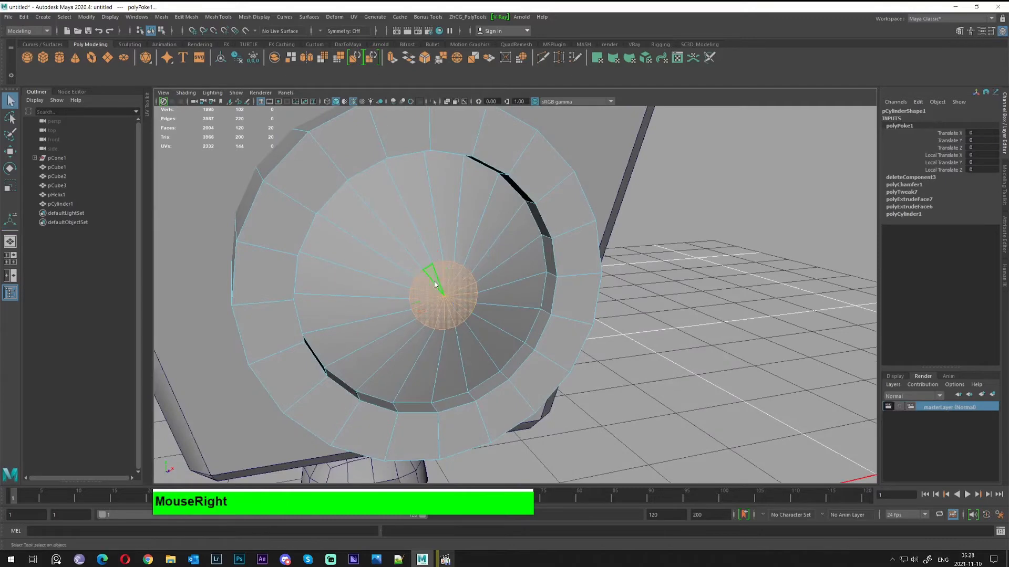
Select the inner edge loop around the centre and move it outward, then return to Object Mode
right_click_drag(435, 284, 383, 286)
left_click(424, 274)
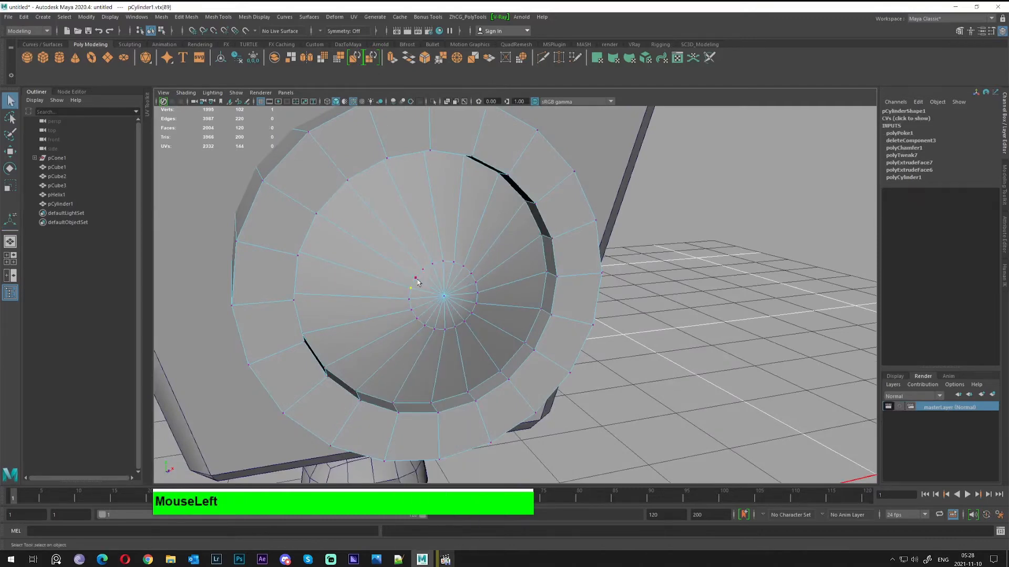
left_click_drag(418, 282, 634, 293, "alt")
right_click(504, 281)
left_click(508, 275)
key("w")
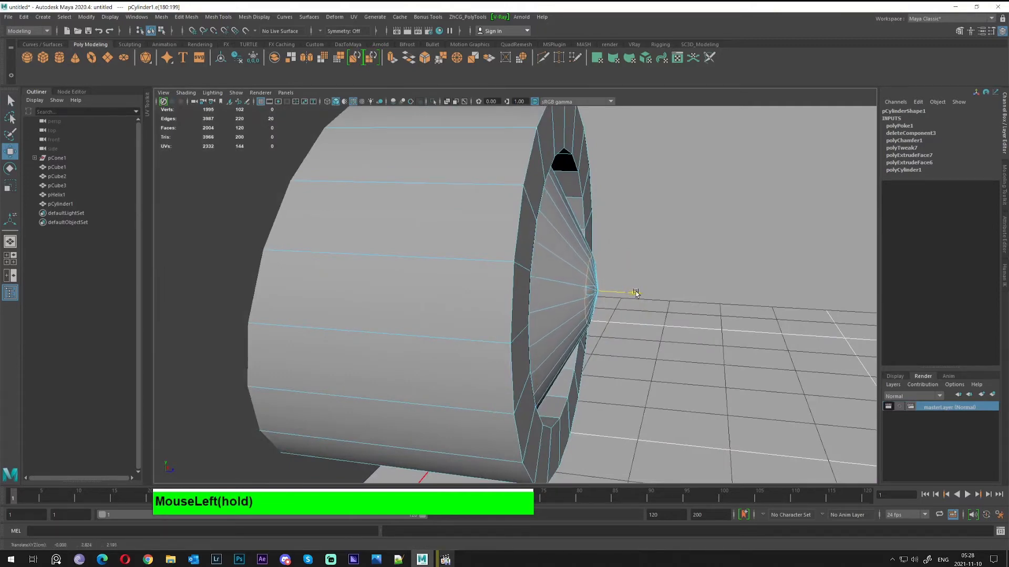
right_click_drag(537, 269, 612, 238)
left_click_drag(611, 239, 398, 273, "alt")
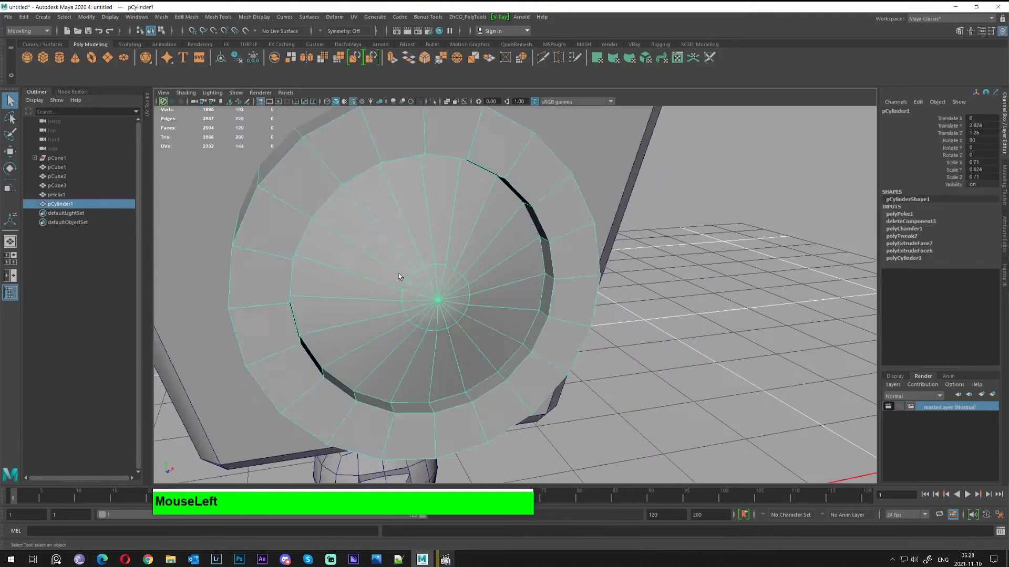
With smooth preview on, select the lens's inner edge loop and scale it to about 1.045
scroll(630, 307, "down", 3)
key("3")
left_click(630, 307)
left_click_drag(631, 308, 504, 292, "alt")
right_click(458, 278)
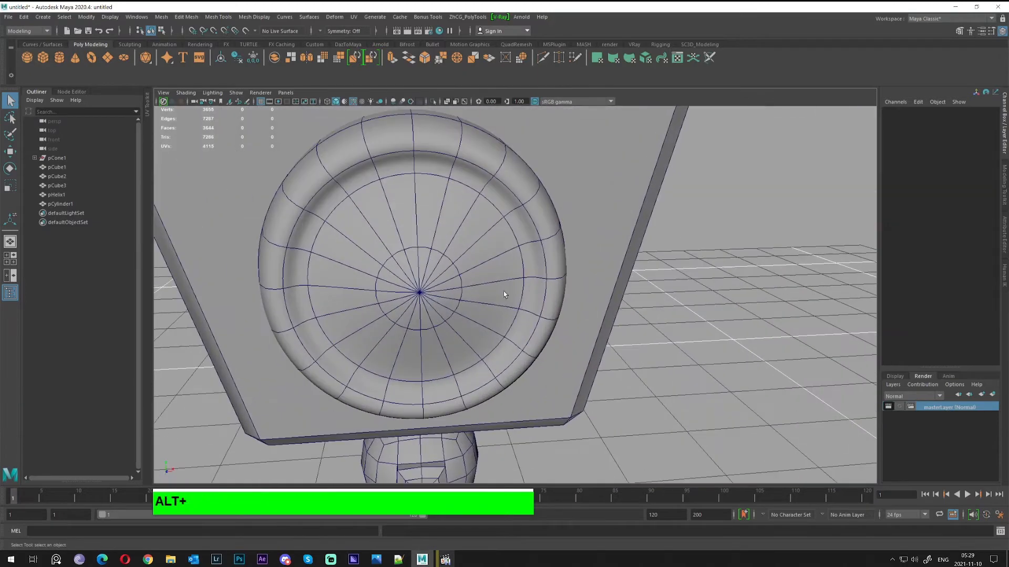
right_click_drag(470, 269, 426, 229)
left_click(427, 249)
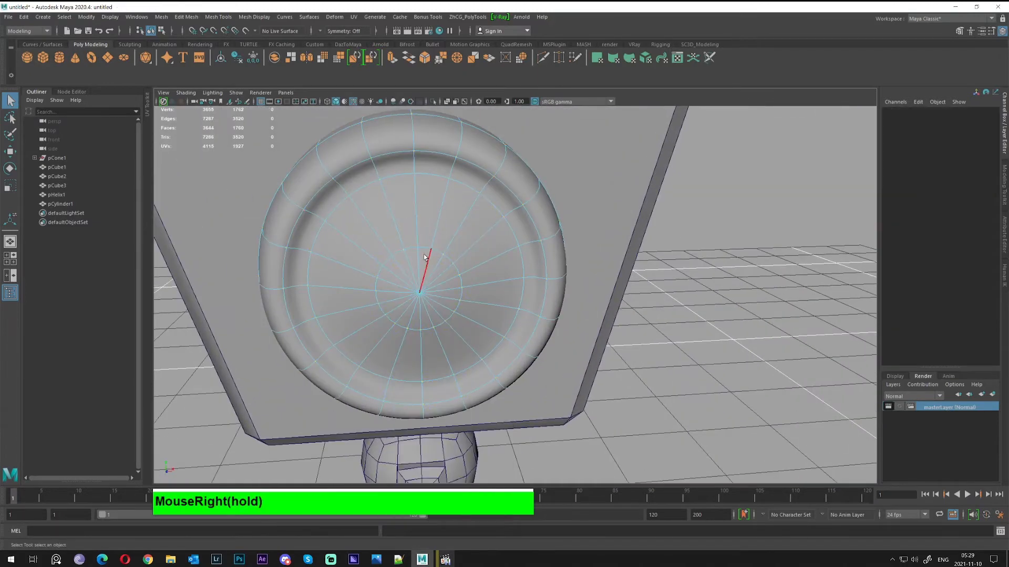
double_click(426, 249)
key("w")
key("r")
left_click_drag(451, 319, 558, 308)
middle_click_drag(670, 334, 697, 335)
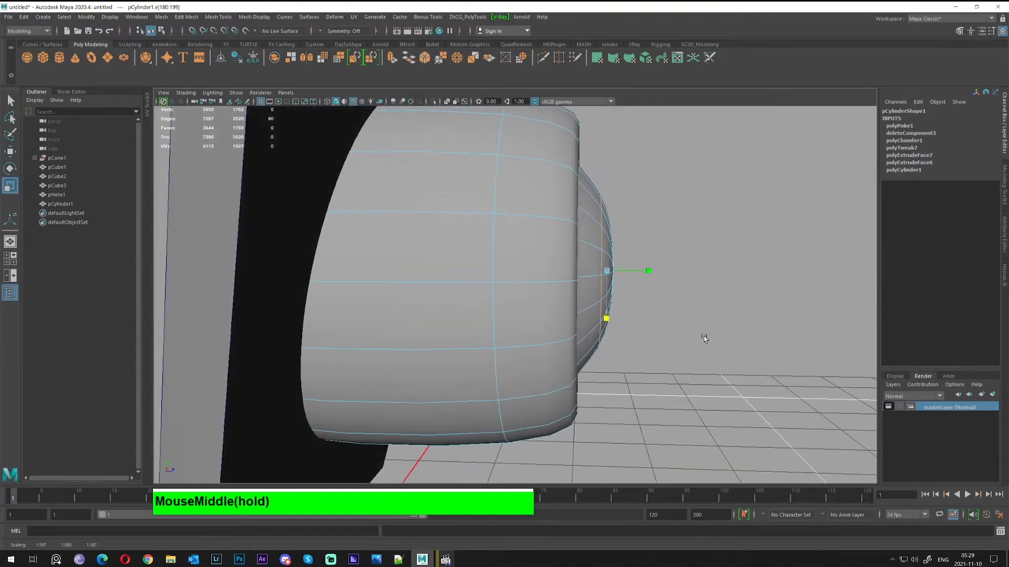
Return to Object Mode and inspect the smoothed lens from several angles
right_click_drag(602, 244, 649, 221)
left_click(693, 233)
left_click_drag(693, 232, 565, 268, "alt")
left_click(364, 244)
scroll(590, 304, "down", 5)
left_click(659, 311)
left_click(488, 282)
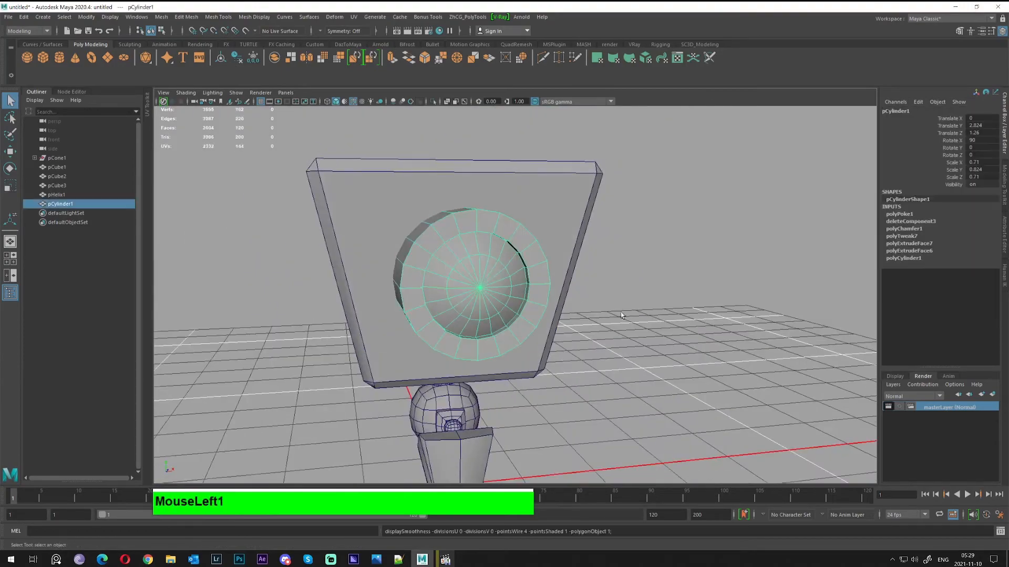
left_click(684, 318)
left_click_drag(684, 317, 461, 310, "alt")
middle_click_drag(460, 310, 460, 329, "alt")
left_click_drag(460, 329, 530, 286, "alt")
Reselect the lens cylinder and pick a face on its rim in Face mode
left_click(517, 294)
key("w")
right_click_drag(452, 291, 504, 288, "alt")
mouse_move(504, 288)
left_mouse_down("alt")
mouse_move(491, 258)
mouse_move(507, 281)
left_mouse_up("alt")
key("q")
right_click_drag(499, 197, 487, 178)
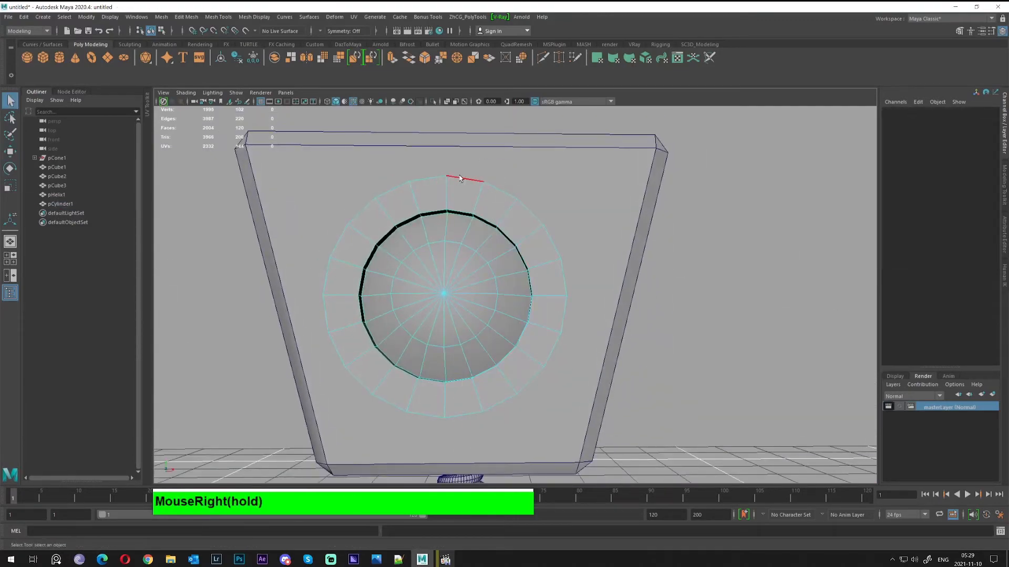
left_click_drag(460, 178, 428, 206, "alt")
right_click_drag(428, 206, 450, 203)
left_click(448, 205)
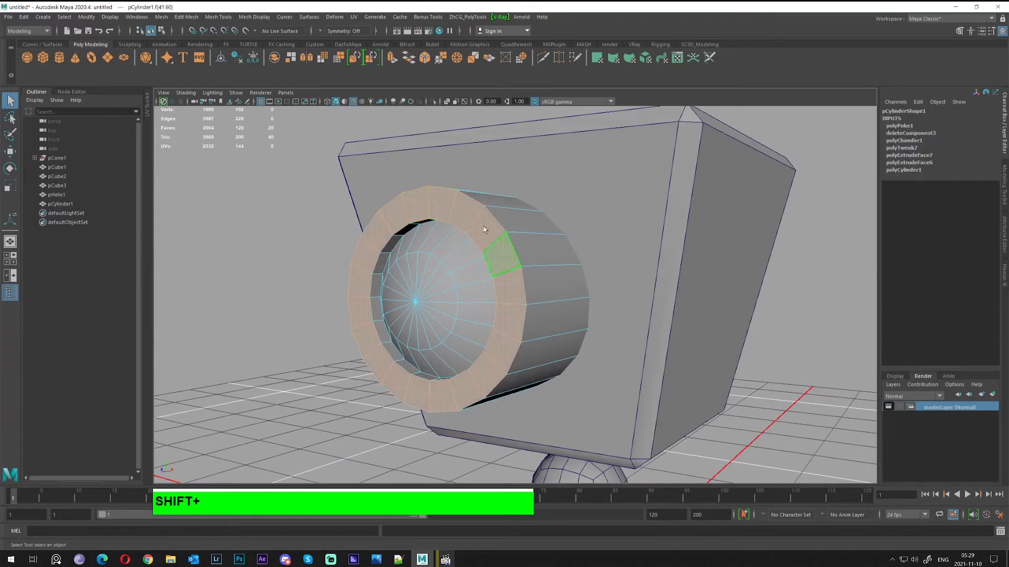
Convert the rim faces to edges and bevel them with a 0.2 fraction
left_click(452, 197, "shift")
right_click(455, 193, "ctrl")
right_click_drag(456, 177, 530, 161, "ctrl")
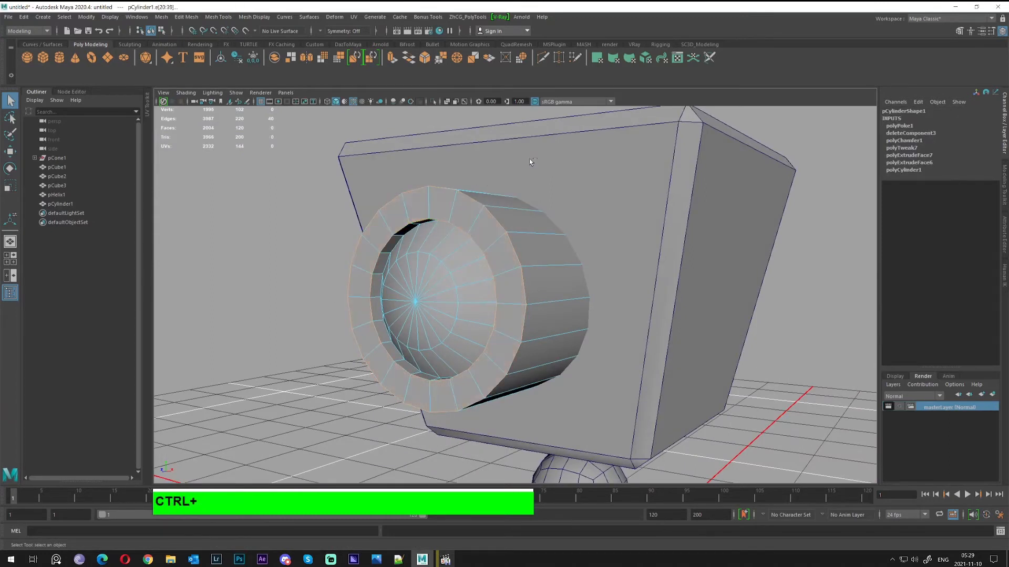
key("ctrl+b")
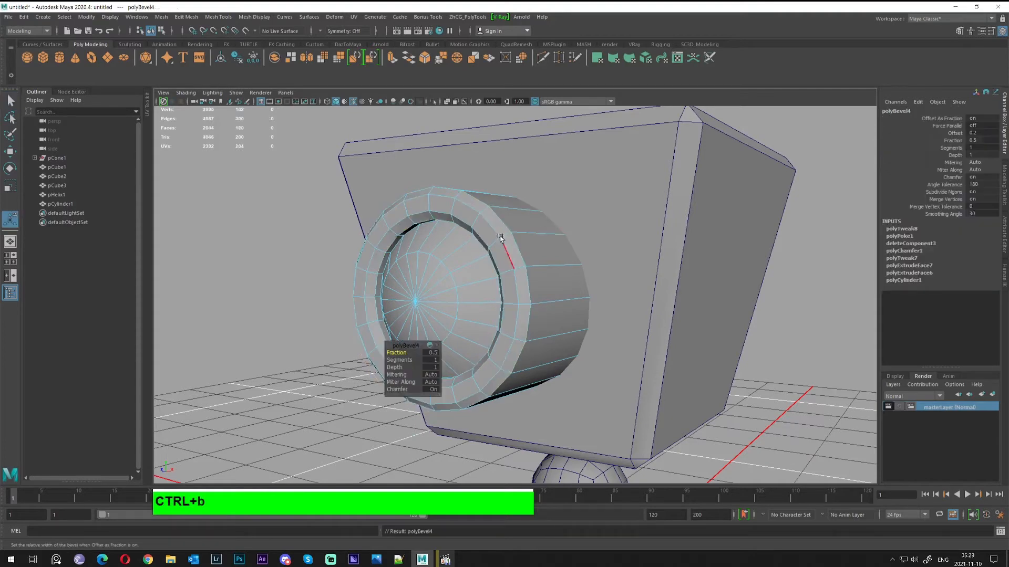
left_click_drag(503, 237, 417, 321, "alt")
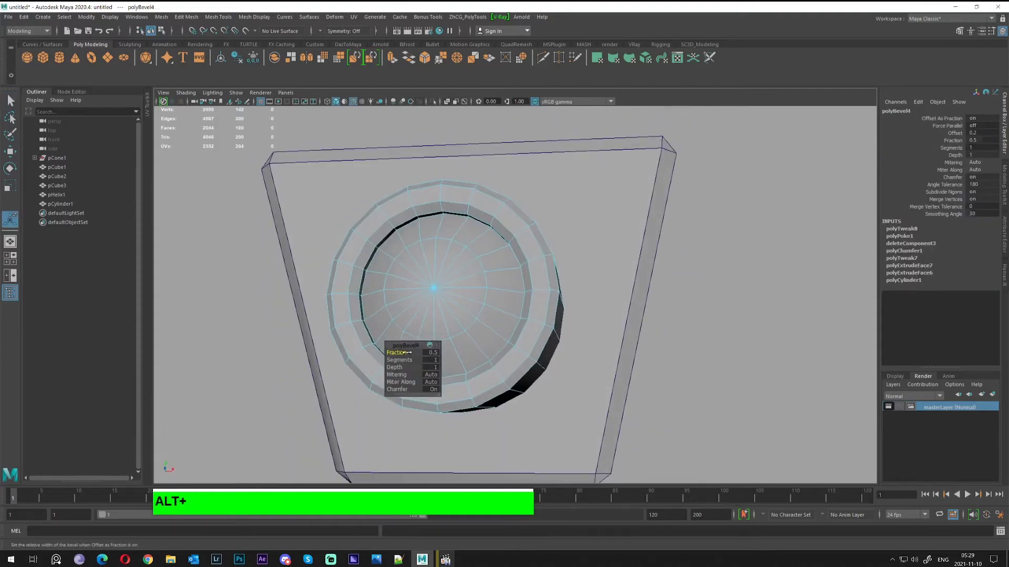
type(".")
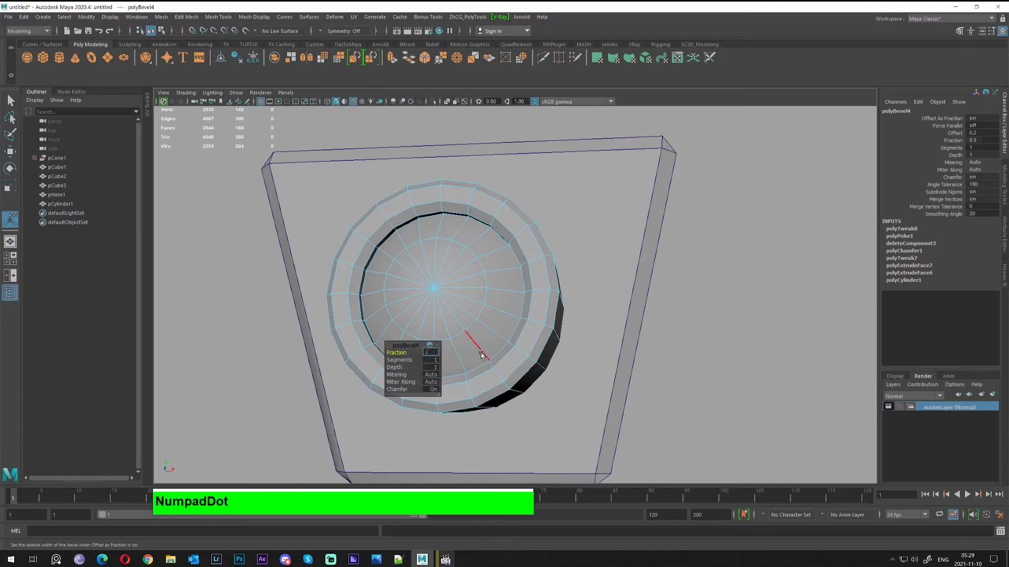
type("2")
Preview the beveled lens cylinder smoothed from a close front angle
left_click_drag(481, 355, 482, 218, "alt")
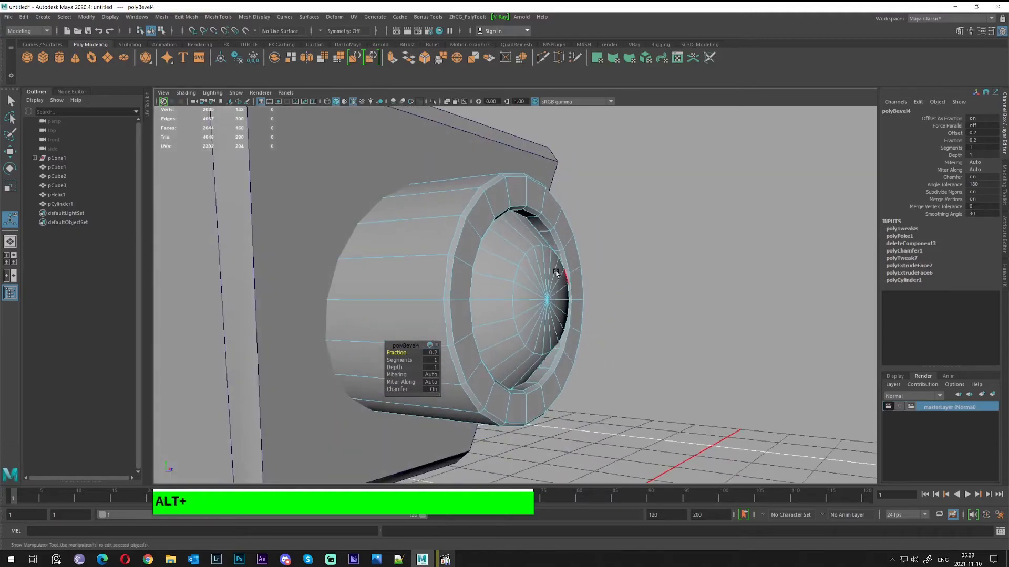
right_click_drag(481, 218, 670, 233)
left_click_drag(646, 291, 534, 297, "alt")
left_click(535, 295)
key("3")
left_click(266, 273)
left_click_drag(266, 273, 460, 272, "alt")
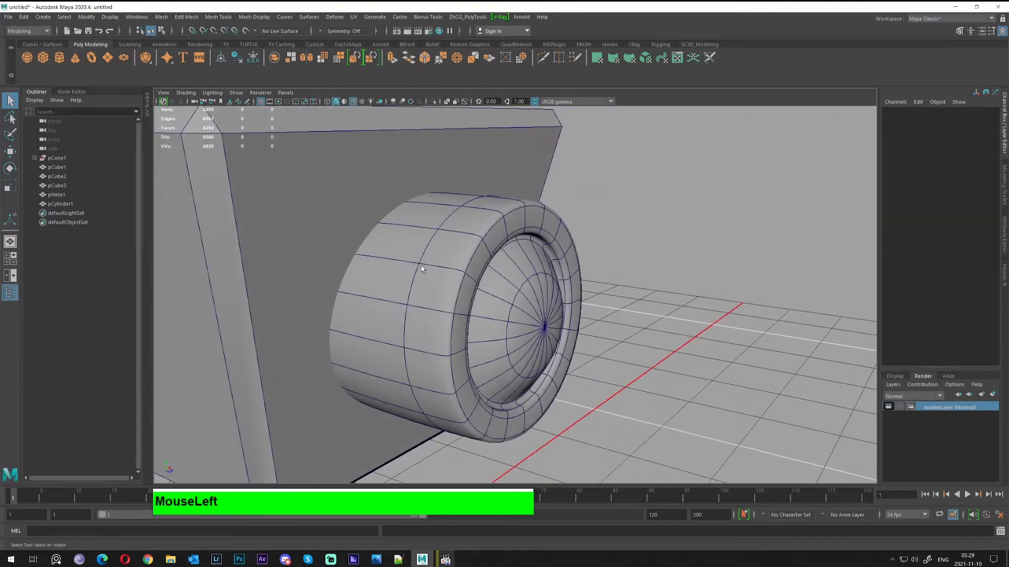
left_click(461, 272)
right_click_drag(460, 273, 520, 267, "alt")
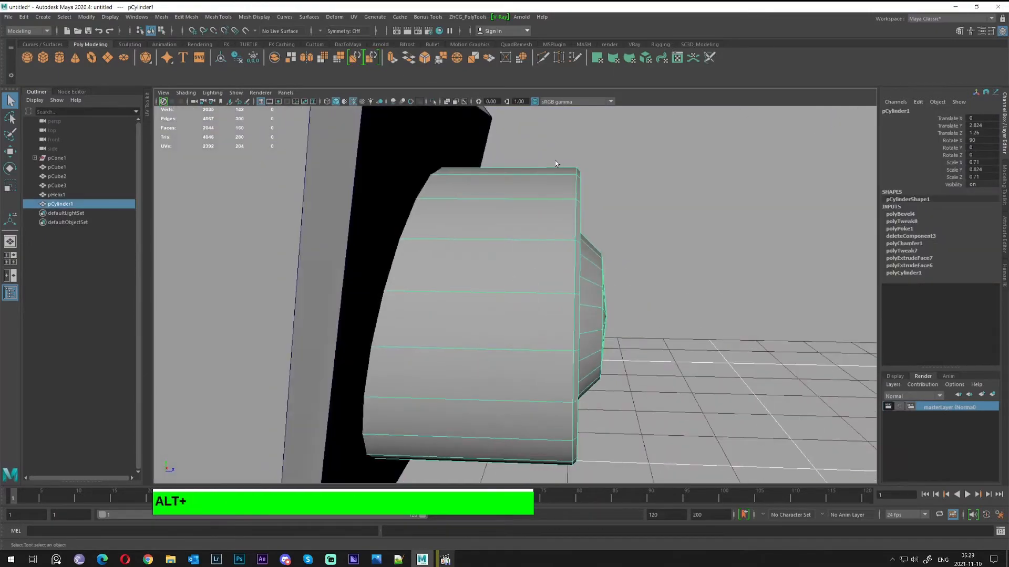
left_click(545, 60)
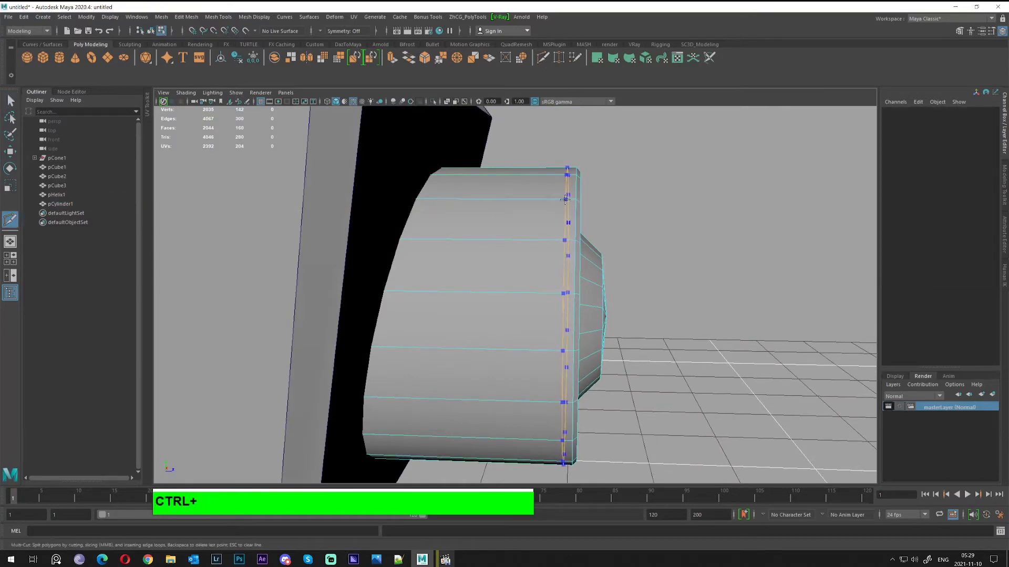
Insert a supporting edge loop near the lens rim and inspect the inner hollow
left_click(564, 199, "ctrl")
left_click_drag(570, 198, 604, 202, "alt")
right_click_drag(603, 203, 515, 197, "alt")
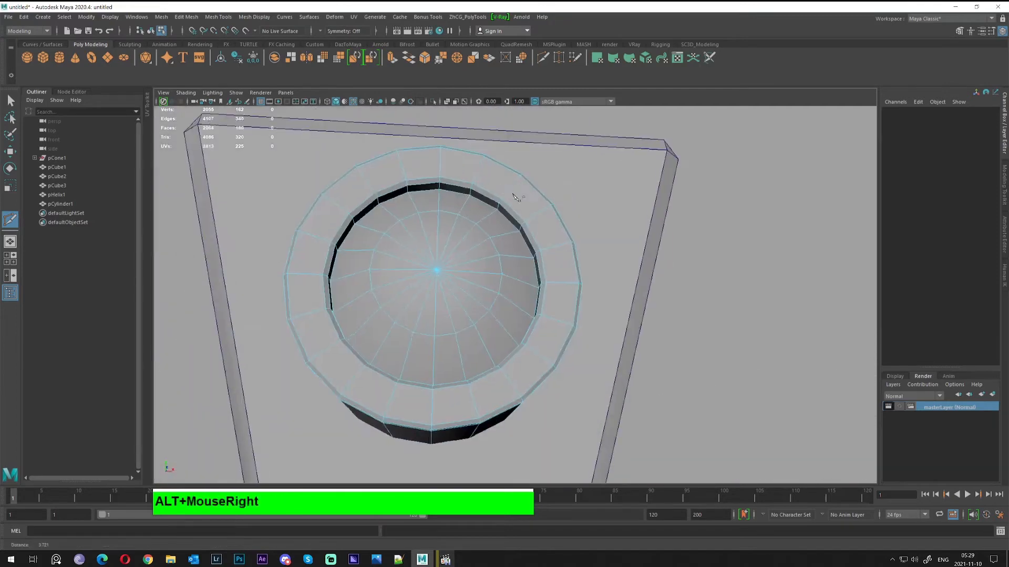
middle_click_drag(514, 197, 509, 182, "alt")
right_click_drag(509, 182, 567, 226, "alt")
left_click_drag(567, 225, 412, 227, "alt")
right_click_drag(412, 227, 421, 229, "alt")
left_click_drag(421, 230, 436, 230, "alt")
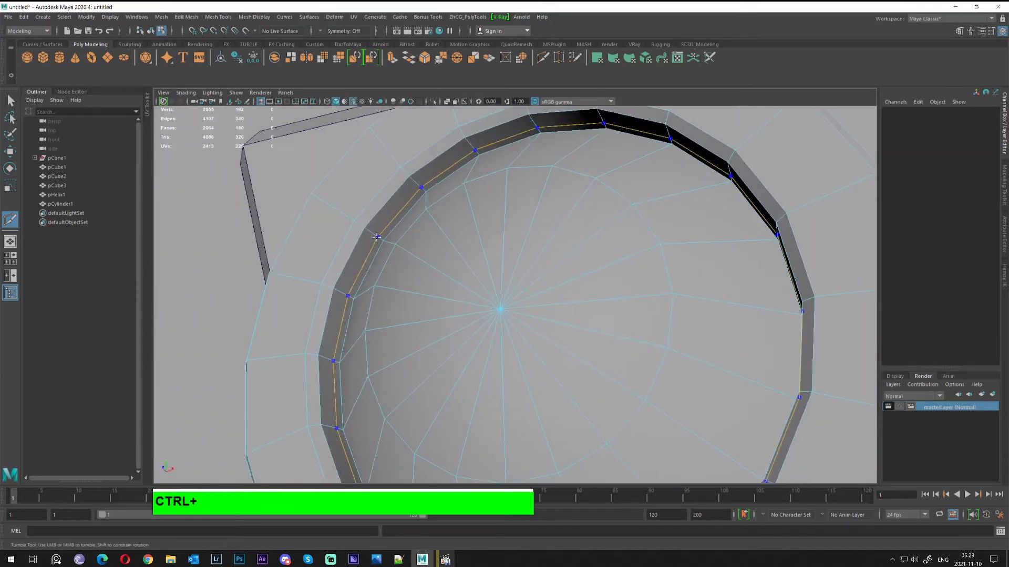
left_click_drag(377, 237, 450, 252, "alt")
scroll(447, 252, "down", 3)
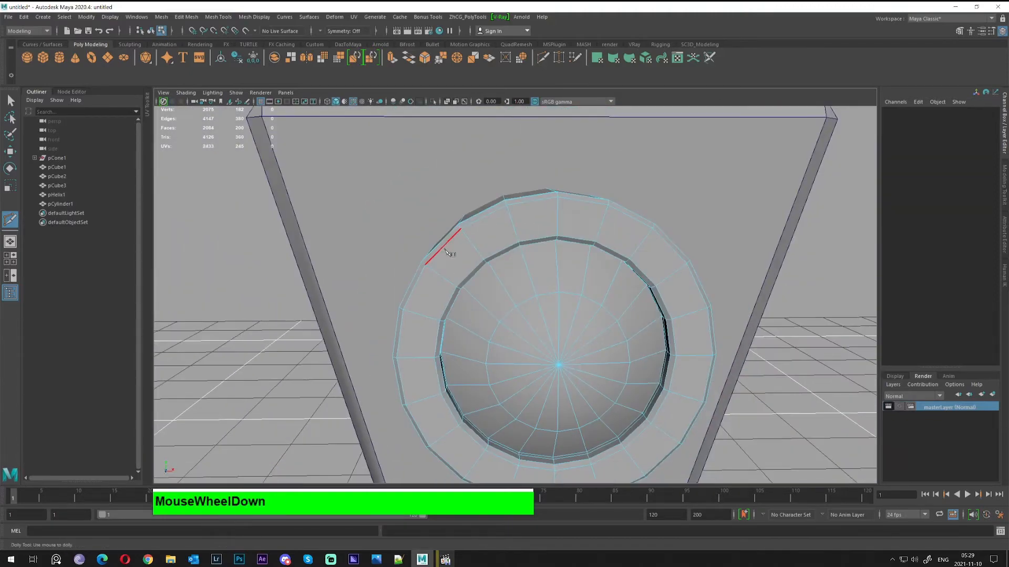
Return to Object Mode and check the lens cylinder from the side and front
right_click_drag(516, 241, 560, 215)
middle_click_drag(601, 247, 450, 166, "alt")
left_click(656, 234)
left_click_drag(564, 225, 396, 218, "alt")
left_click(543, 216)
left_click(651, 234)
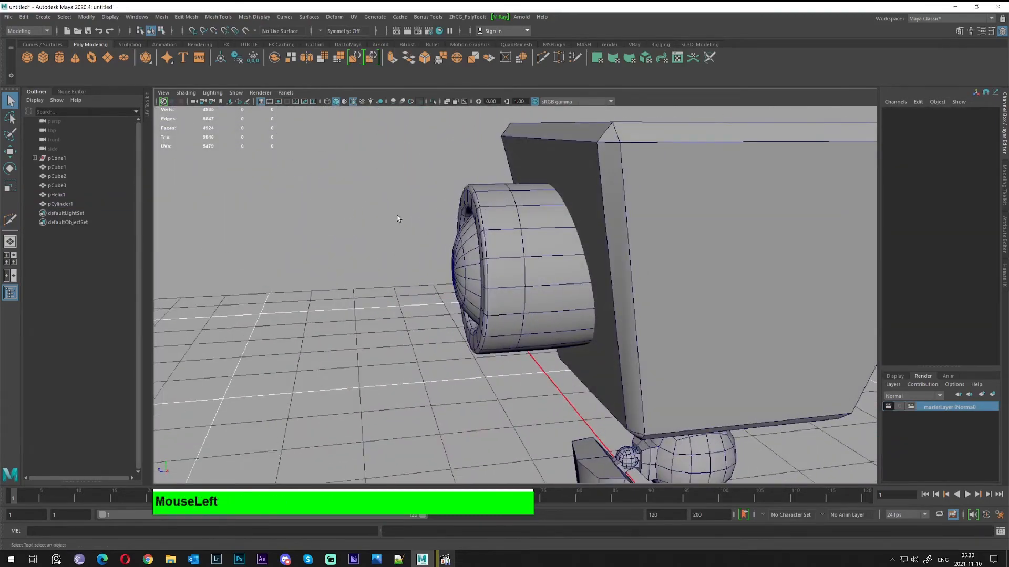
right_click_drag(396, 218, 499, 273, "alt")
left_click_drag(500, 272, 567, 283, "alt")
left_click(535, 290)
scroll(534, 292, "down", 5)
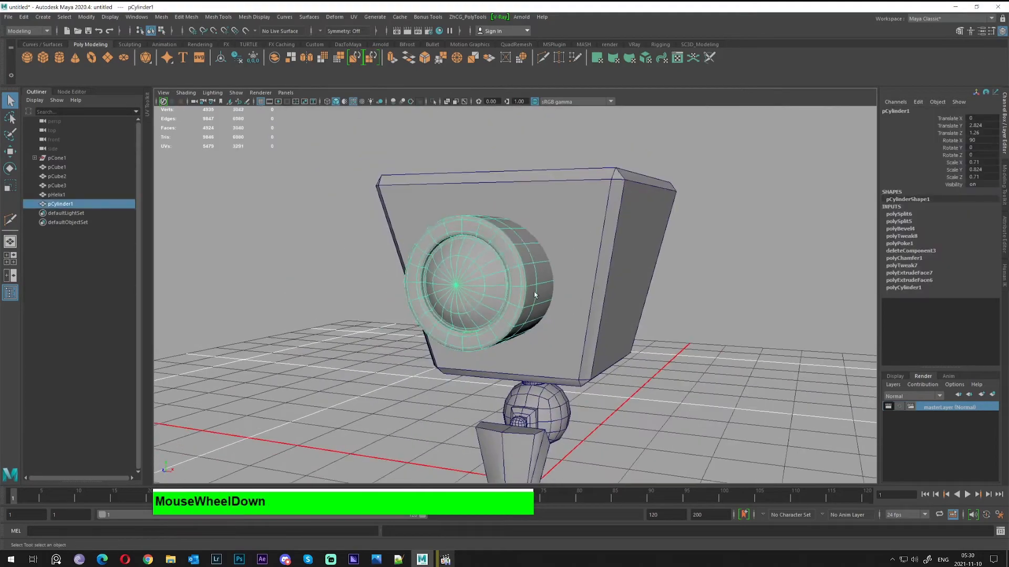
Toggle the smooth preview off and on to compare the lens shape, then reselect it
key("1")
left_click(649, 298)
left_click_drag(650, 298, 735, 328, "alt")
left_click(506, 293)
key("3")
left_click(611, 328)
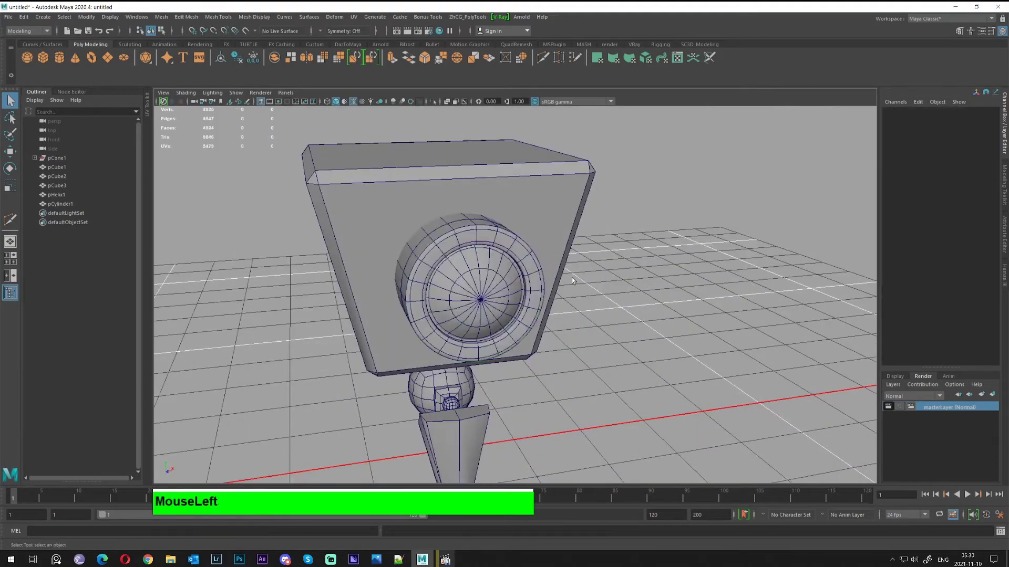
left_click_drag(612, 328, 575, 183, "alt")
key("w")
left_click(518, 280)
Duplicate the lens as pCylinder2, move the copy up-right and shrink it
key("ctrl+d")
middle_click_drag(539, 193, 571, 250, "alt")
key("r")
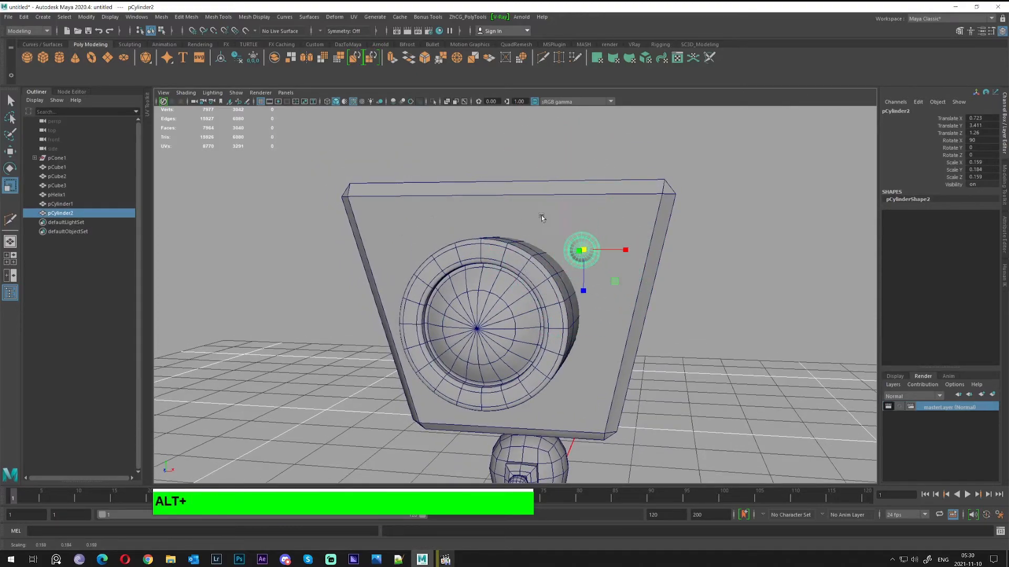
left_click_drag(557, 220, 621, 201, "alt")
Widen the small copy slightly so it sits flush on the head's front at about 0.198 scale
key("w")
left_click_drag(621, 201, 624, 224, "alt")
key("r")
left_click_drag(630, 269, 551, 242)
key("w")
Deselect the small lens and orbit around the robot to check its placement from above
key("q")
right_click(581, 225)
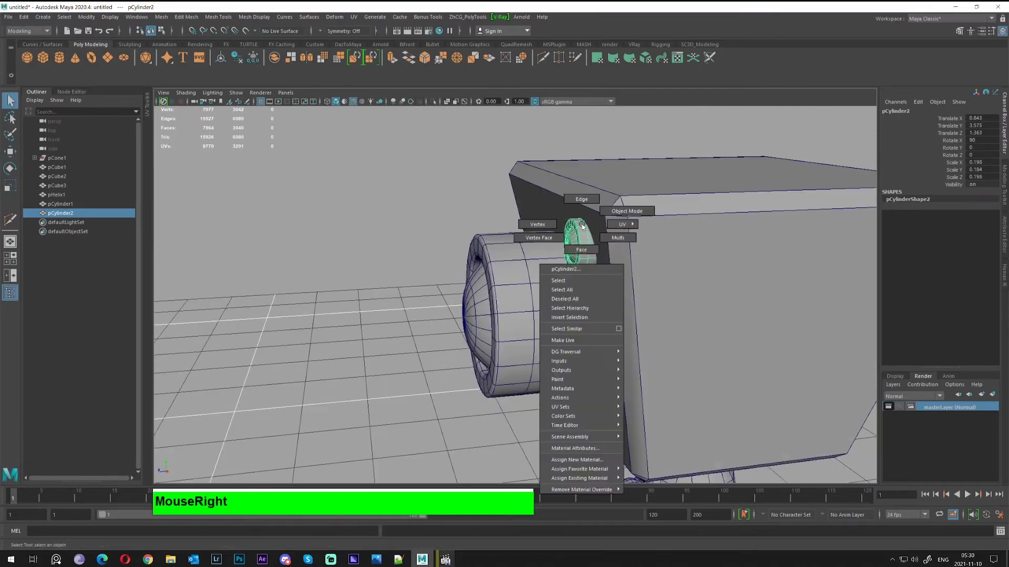
right_click_drag(582, 224, 625, 211)
left_click(446, 165)
left_click_drag(448, 167, 564, 229, "alt")
right_click_drag(565, 229, 549, 226, "alt")
left_click_drag(549, 226, 639, 296, "alt")
left_click(639, 296)
right_click_drag(639, 296, 670, 231, "alt")
left_click_drag(670, 231, 530, 253, "alt")
middle_click_drag(530, 252, 536, 374, "alt")
left_click_drag(529, 216, 532, 303, "alt")
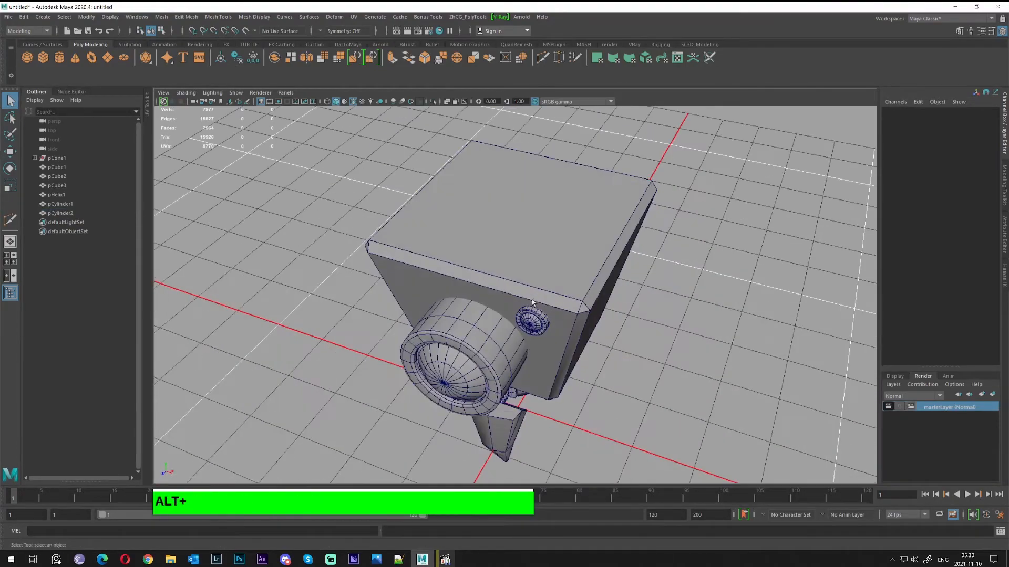
Create a new poly cube from the shelf and lift it above the head
left_click(44, 57)
left_click_drag(315, 173, 326, 193, "alt")
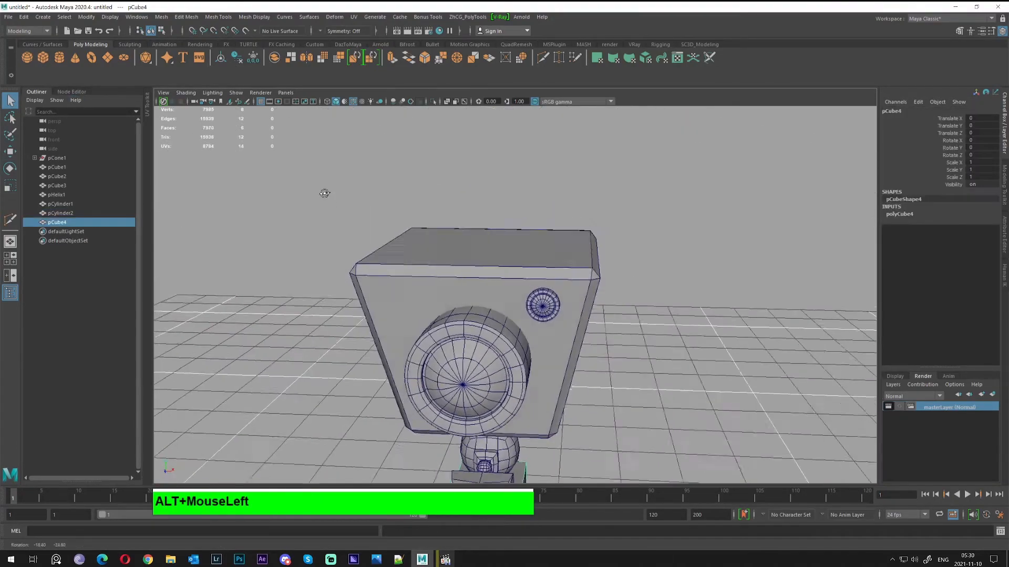
scroll(407, 320, "down", 3)
left_click_drag(503, 370, 505, 367)
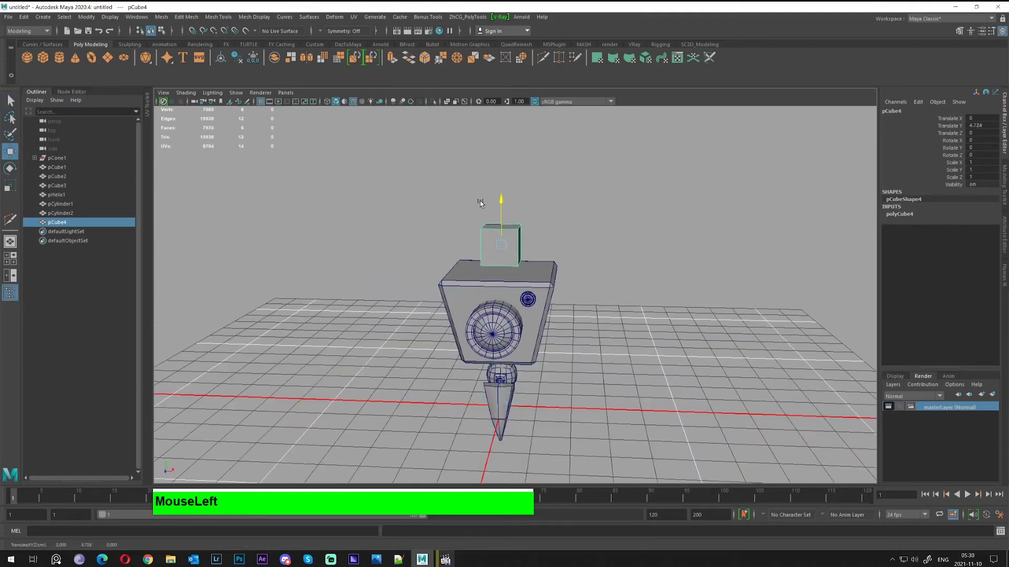
right_click_drag(480, 203, 466, 264, "alt")
Scale the cube into a thin post, 0.076 × 0.734 × 0.076
key("w")
key("r")
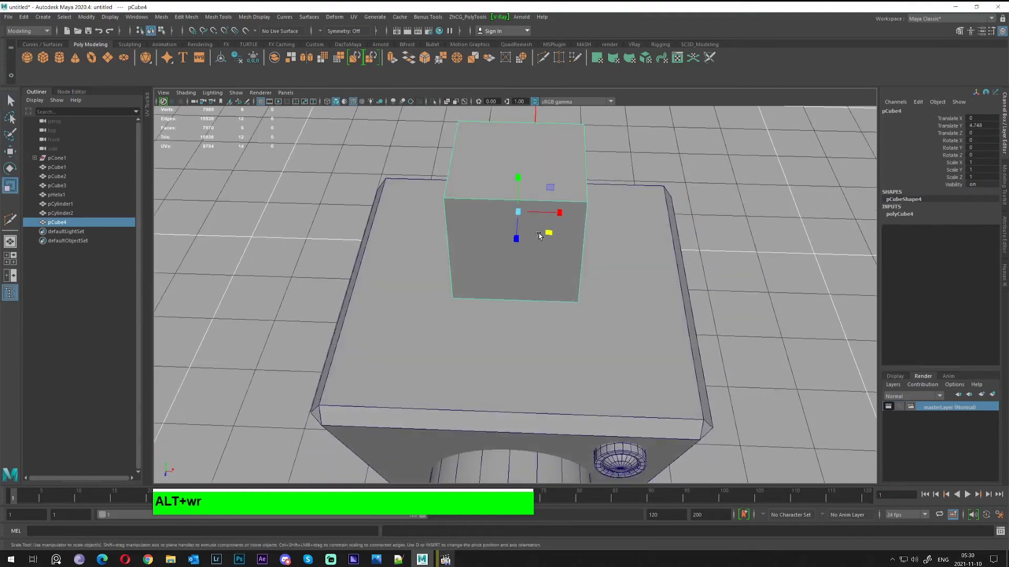
left_click_drag(539, 235, 555, 207)
key("w")
middle_click_drag(510, 212, 604, 275, "alt")
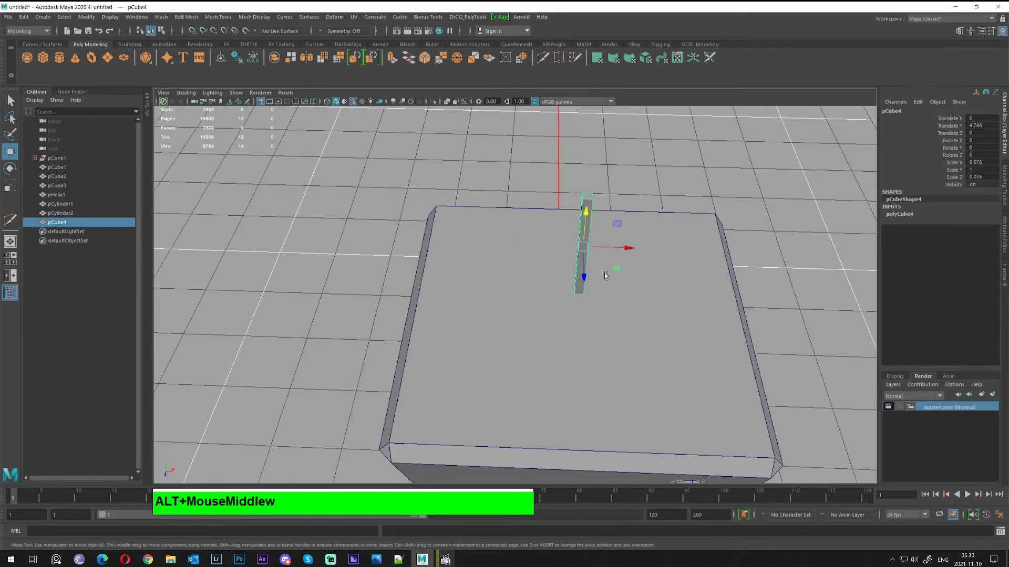
left_click_drag(586, 214, 466, 196)
key("w")
Isolate the post with Ctrl+1 and frame it up close
key("ctrl+1")
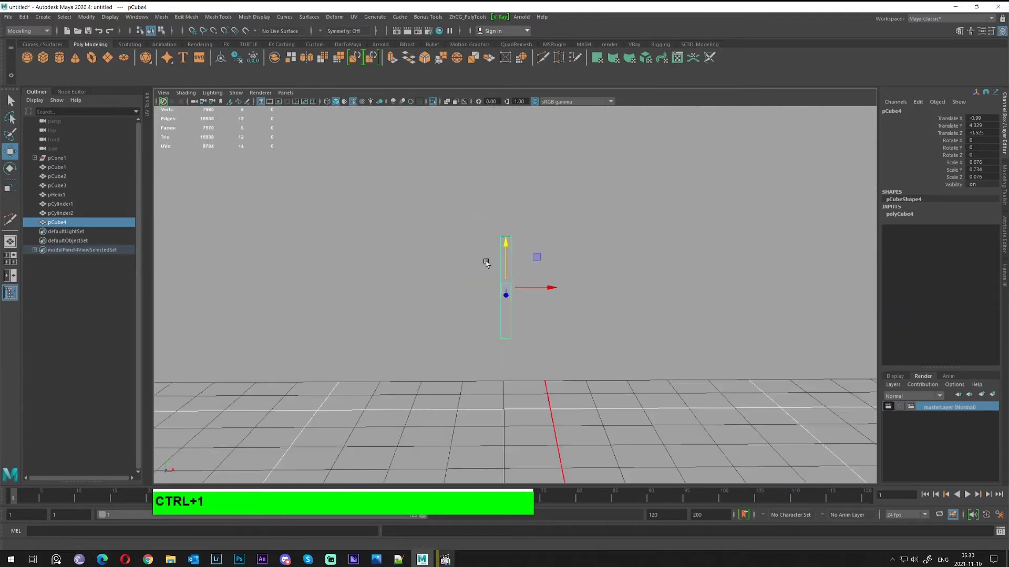
left_click_drag(495, 249, 488, 240, "alt")
middle_click_drag(508, 302, 500, 219, "alt")
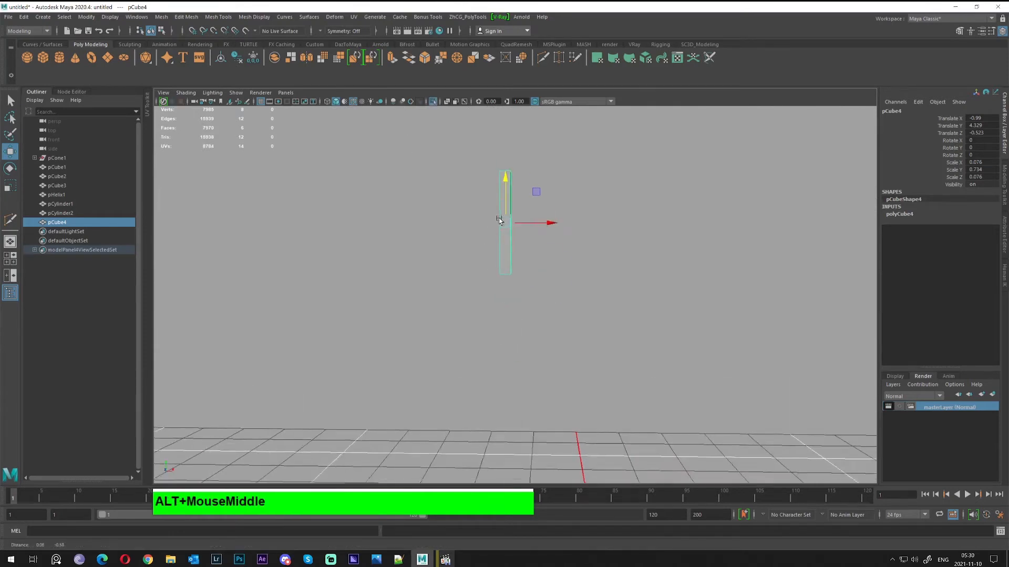
right_click_drag(500, 220, 526, 249, "alt")
key("q")
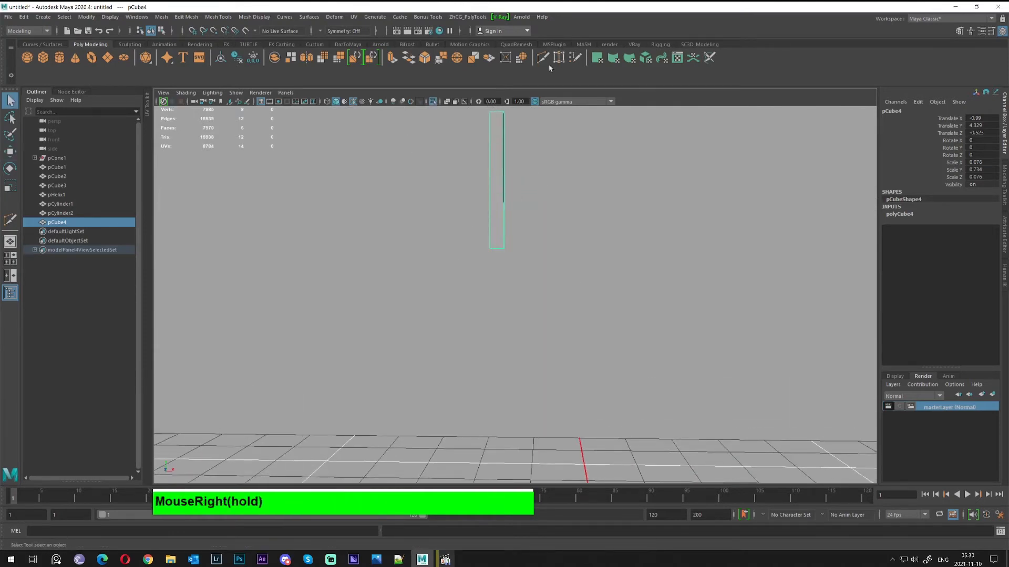
Slice a new edge loop across the antenna post with Multi-Cut
left_click(539, 66)
left_click(465, 244)
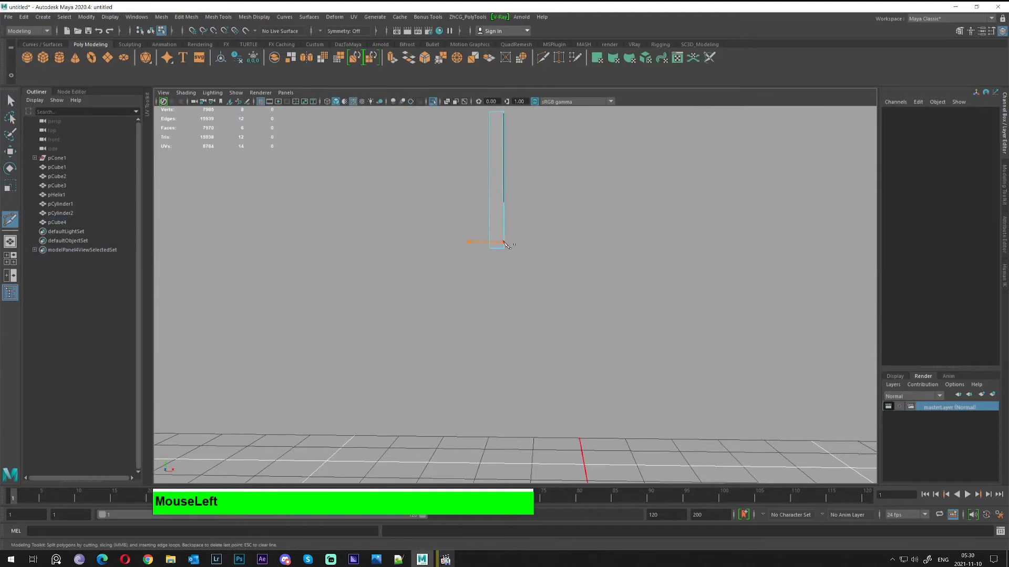
left_click_drag(541, 245, 541, 245)
middle_click_drag(522, 184, 535, 277, "alt")
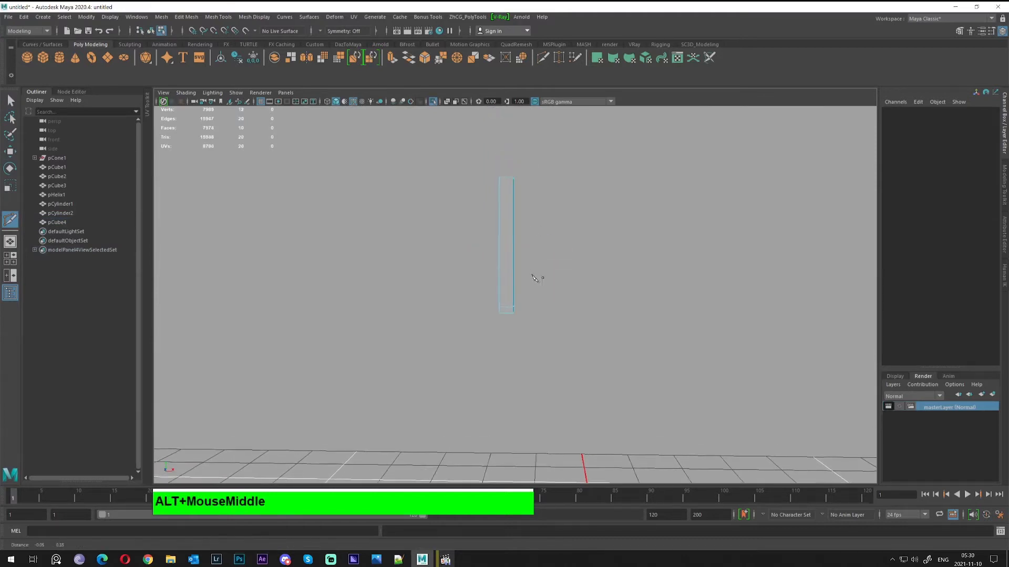
left_click_drag(552, 191, 552, 191, "shift")
middle_click_drag(524, 201, 529, 247, "alt")
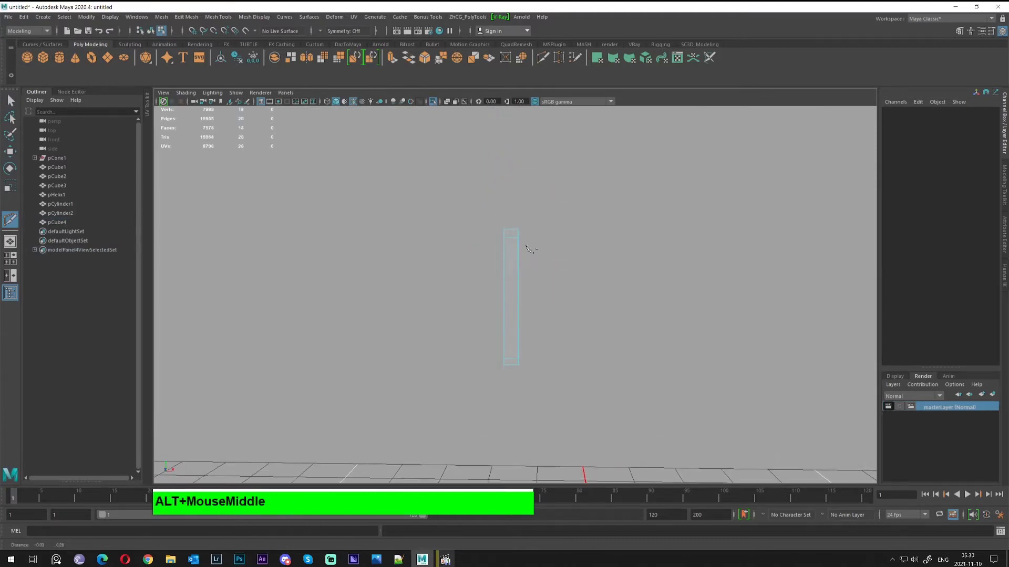
key("q")
right_click_drag(520, 245, 562, 233)
left_click_drag(518, 178, 514, 243, "alt")
Select the post's top face and Shift-drag it upward to extrude it twice
right_click_drag(516, 138, 517, 161)
left_click(517, 127)
middle_click_drag(517, 154, 527, 238, "alt")
key("w")
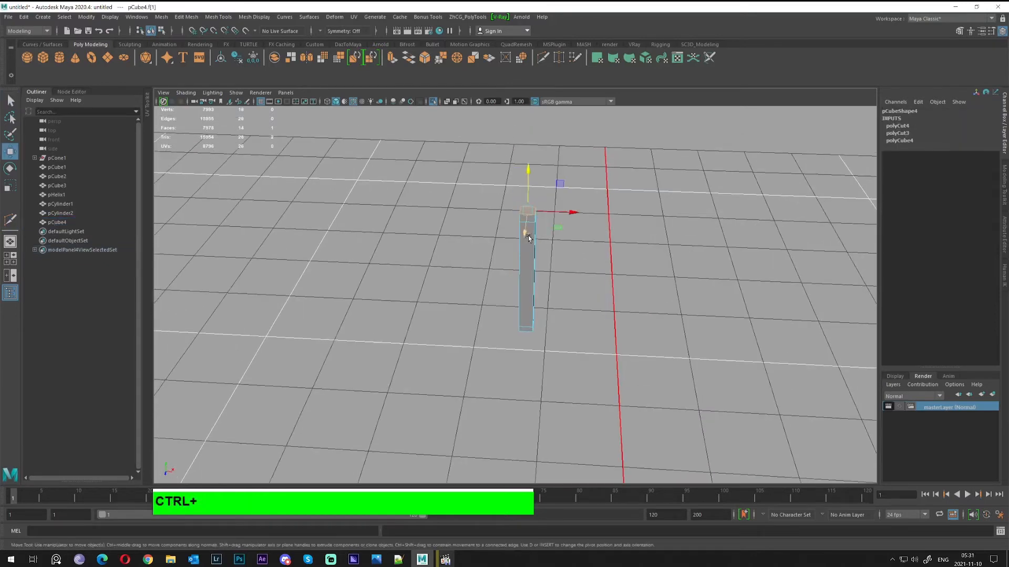
left_click_drag(508, 276, 508, 218, "alt")
middle_click_drag(508, 218, 516, 270, "alt")
left_click_drag(523, 272, 523, 269, "shift")
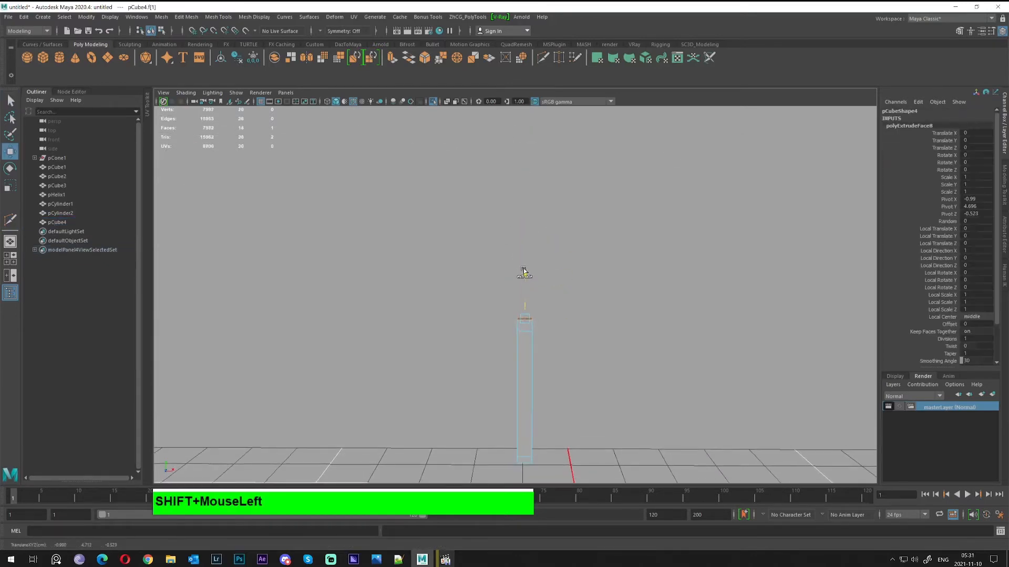
middle_click_drag(518, 189, 532, 271, "alt")
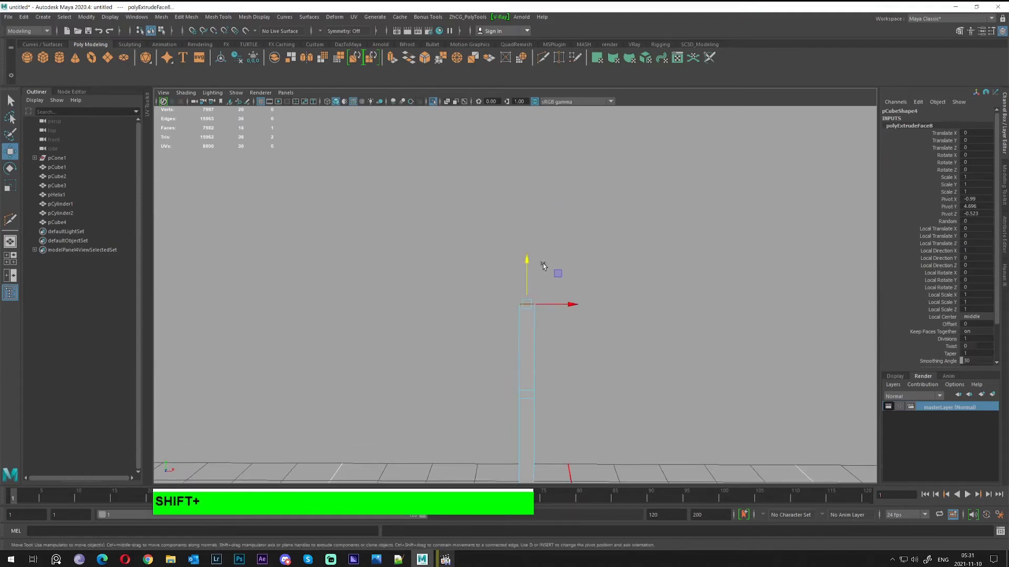
left_click_drag(529, 264, 507, 274, "shift")
middle_click_drag(508, 273, 490, 313, "alt")
right_click_drag(490, 313, 625, 360, "alt")
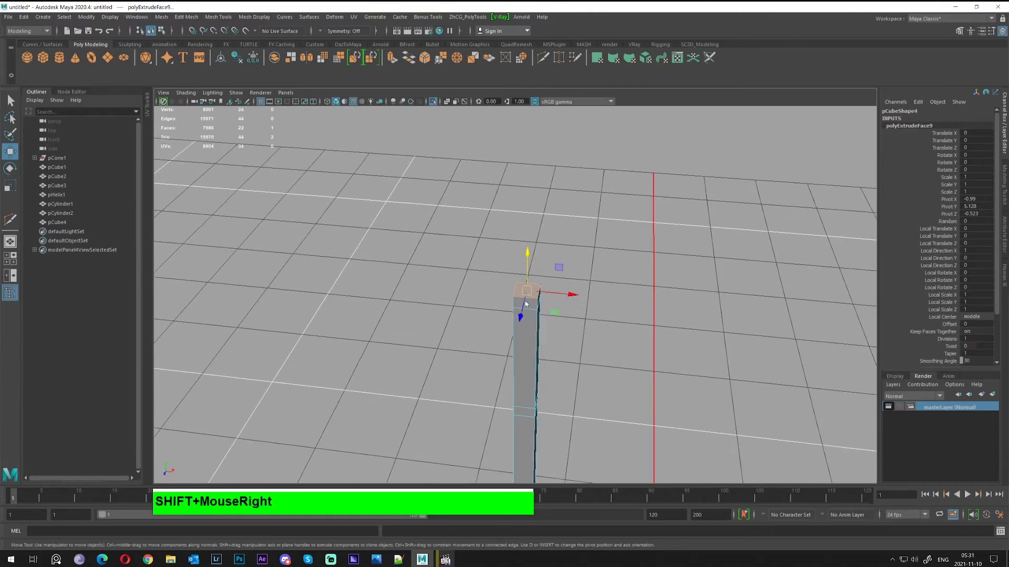
Extrude the top with Offset 0.1, repeat with G, and raise it 0.132 into a wider cap
right_click_drag(525, 304, 524, 312, "shift")
right_click_drag(536, 350, 598, 374, "alt")
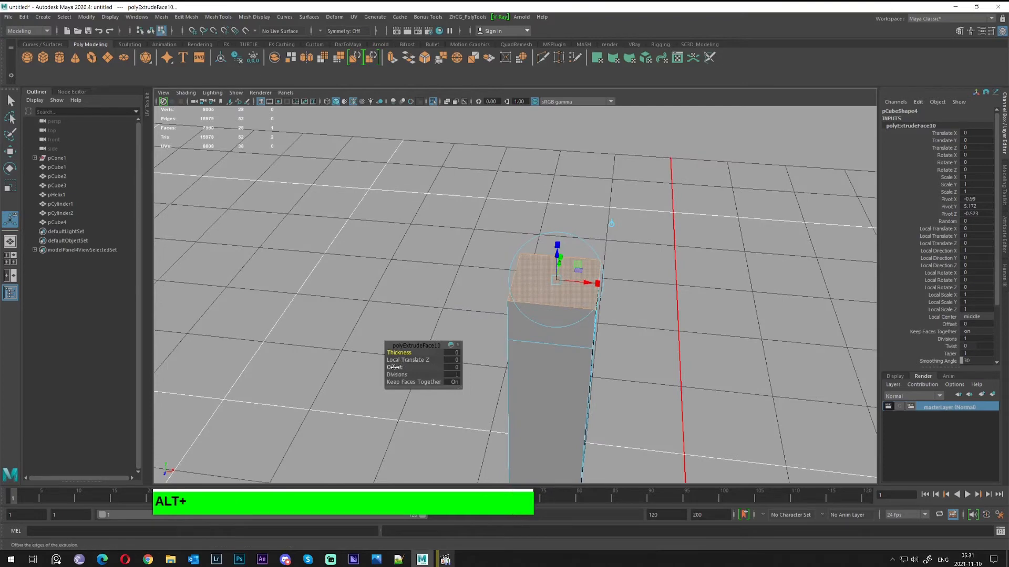
left_click_drag(394, 367, 394, 368)
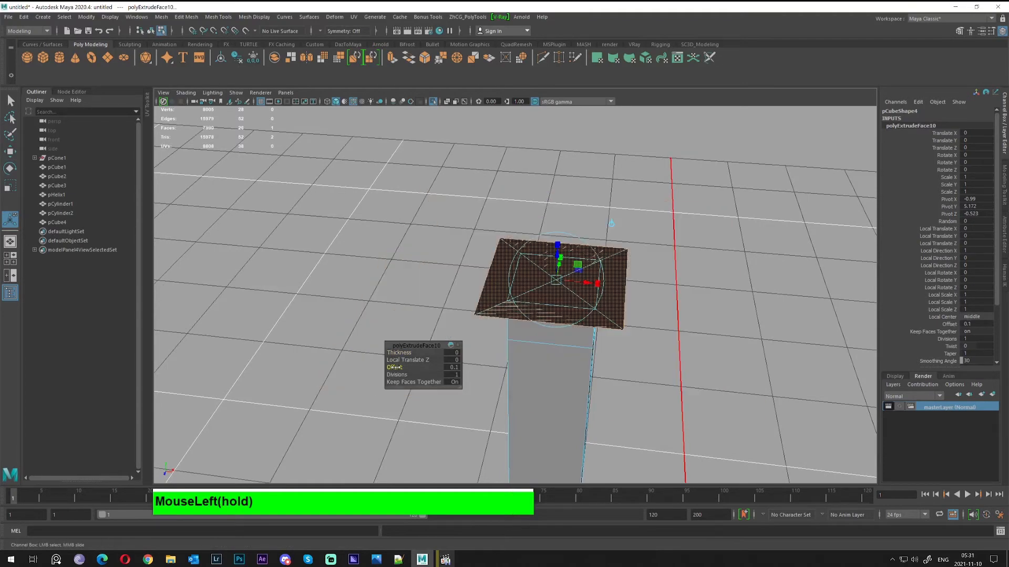
left_click_drag(523, 355, 539, 353, "alt")
key("g")
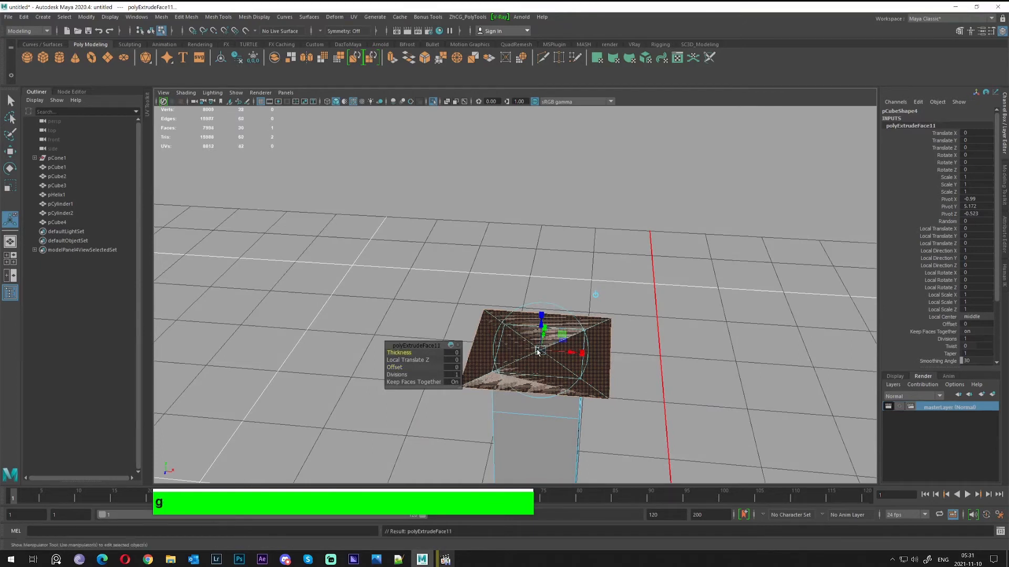
left_click_drag(542, 325, 639, 305)
middle_click_drag(561, 306, 638, 274, "alt")
middle_click_drag(641, 276, 658, 272)
left_click_drag(659, 256, 609, 266, "alt")
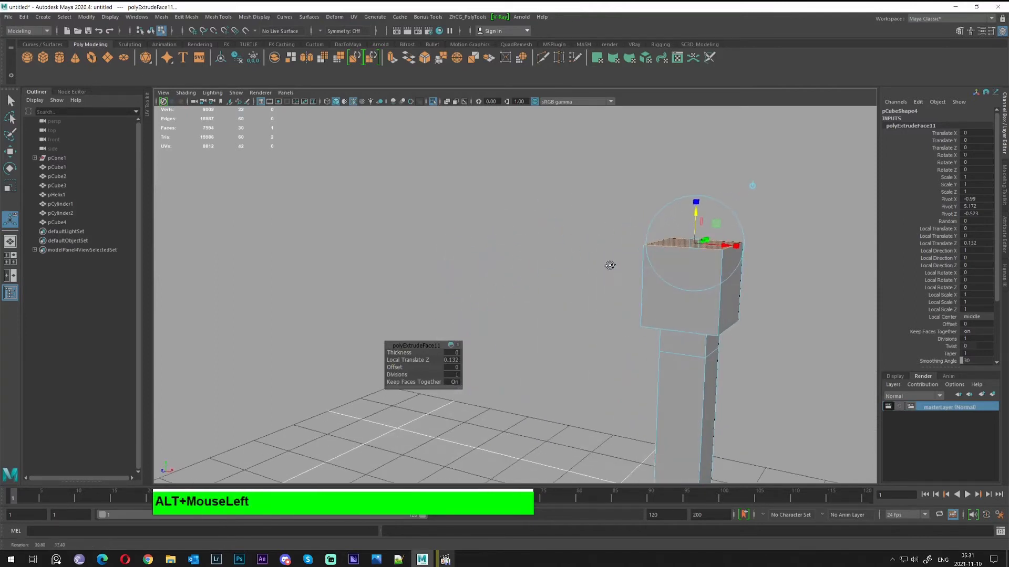
Return the pole to object mode and exit isolation so the whole scene shows
middle_click_drag(653, 252, 613, 295, "alt")
key("q")
right_click(644, 291)
right_click_drag(644, 291, 685, 264)
scroll(685, 264, "down", 4, "alt")
left_click_drag(577, 367, 617, 352, "alt")
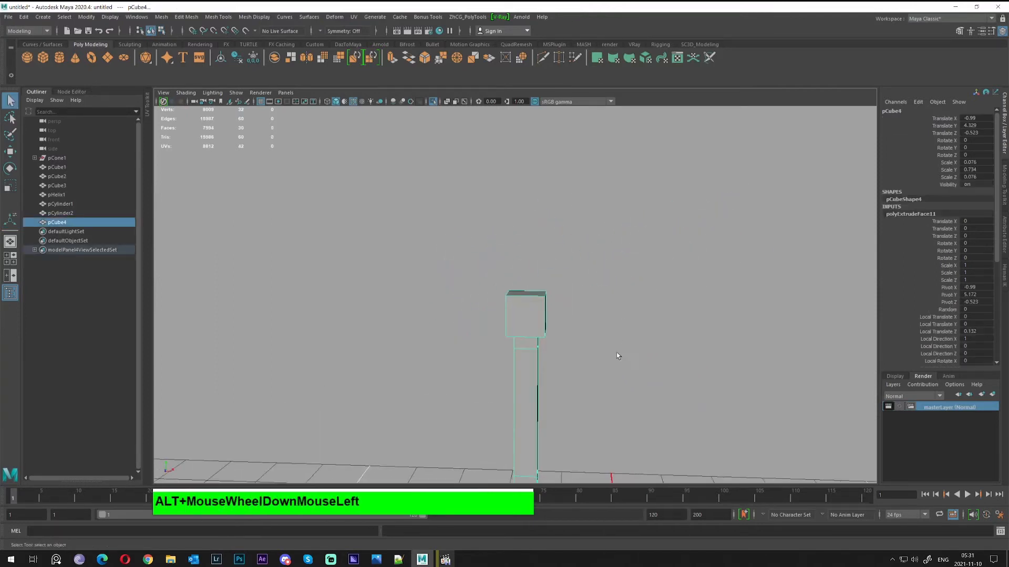
scroll(550, 349, "down", 4)
key("ctrl+1")
middle_click_drag(521, 365, 523, 293, "alt")
left_click_drag(522, 293, 415, 286, "alt")
Preview the pole smoothed with 3 and orbit around its rounded top
left_click(507, 292)
key("3")
left_click(320, 269)
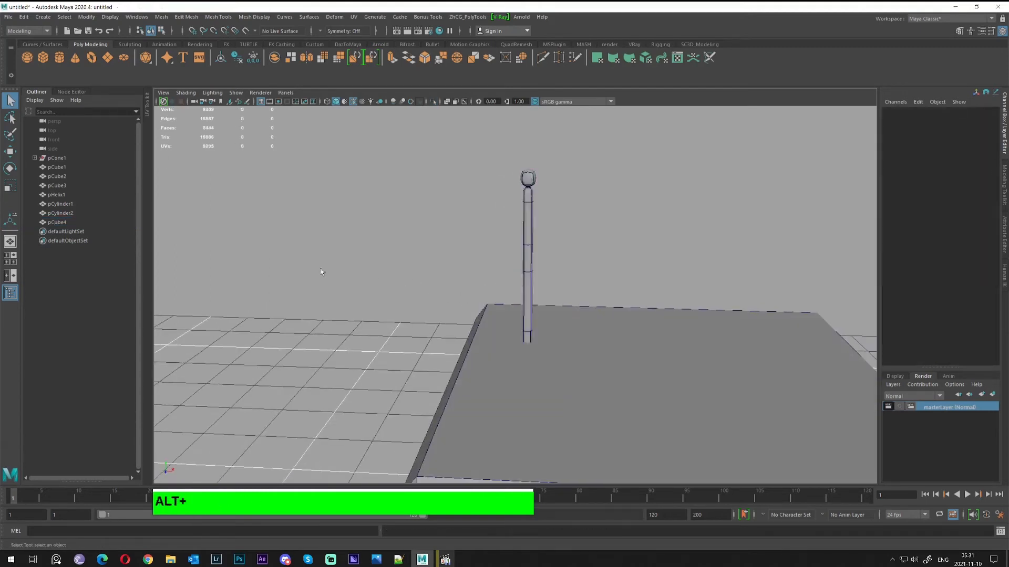
right_click_drag(320, 269, 536, 262, "alt")
middle_click_drag(536, 262, 536, 399, "alt")
right_click_drag(504, 378, 620, 341, "alt")
left_click_drag(620, 341, 497, 322, "alt")
right_click_drag(497, 322, 526, 316, "alt")
middle_click_drag(504, 305, 623, 209, "alt")
Turn the smooth preview off with 1 and zoom in on the pole's blocky top
left_click(534, 284)
key("1")
right_click_drag(534, 284, 596, 284, "alt")
right_click_drag(526, 283, 436, 259, "alt")
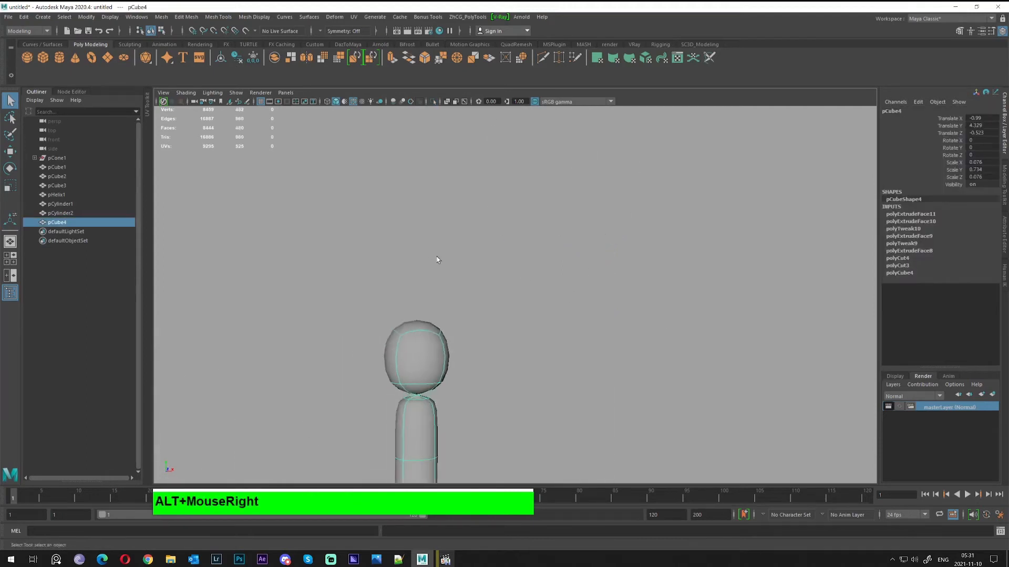
middle_click_drag(437, 259, 421, 360, "alt")
right_click_drag(420, 360, 452, 331, "alt")
middle_click_drag(453, 331, 514, 364, "alt")
right_click_drag(514, 364, 746, 465, "alt")
key("1")
Delete four faces of the top block: underside, right side, left side and one more
left_click_drag(466, 247, 453, 332, "alt")
right_click_drag(447, 294, 448, 321)
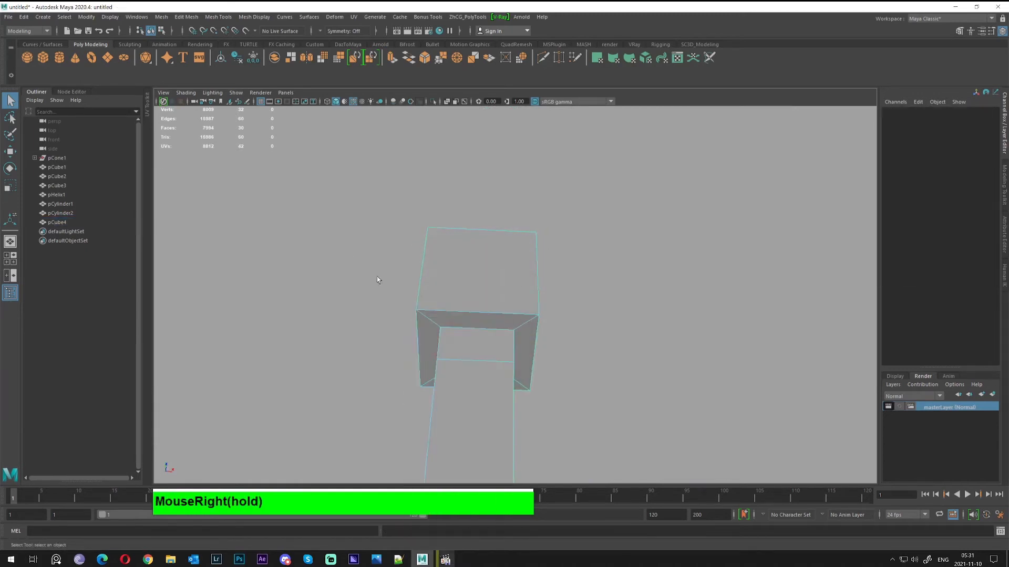
left_click(438, 328)
key("Delete")
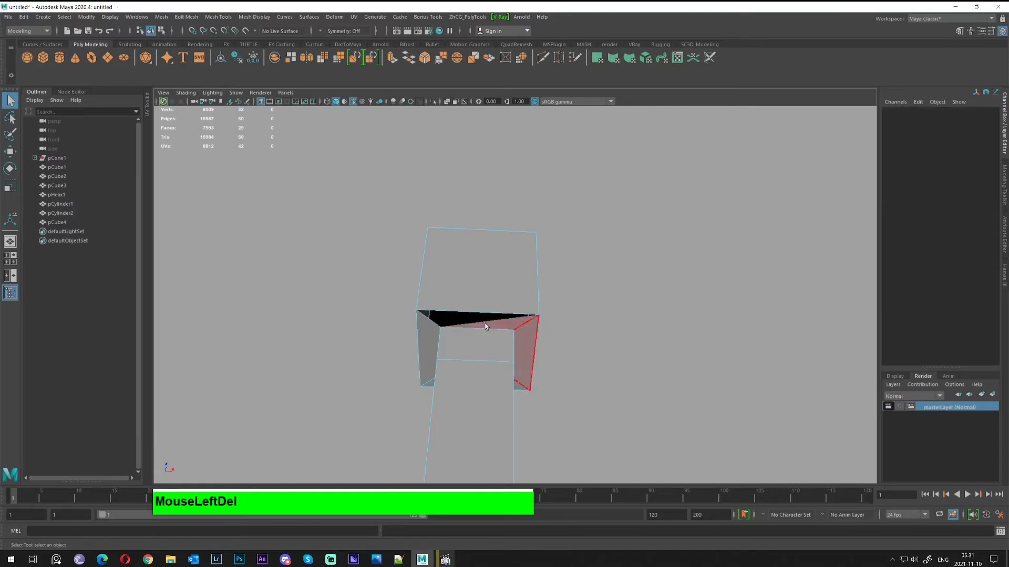
left_click(491, 322)
key("Delete")
left_click(439, 332)
key("Delete")
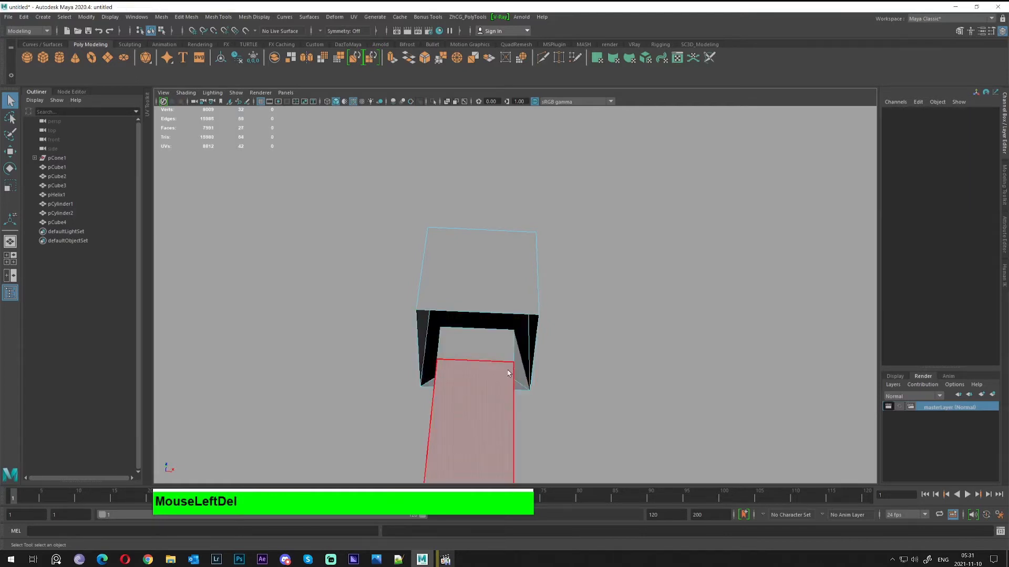
left_click(493, 291)
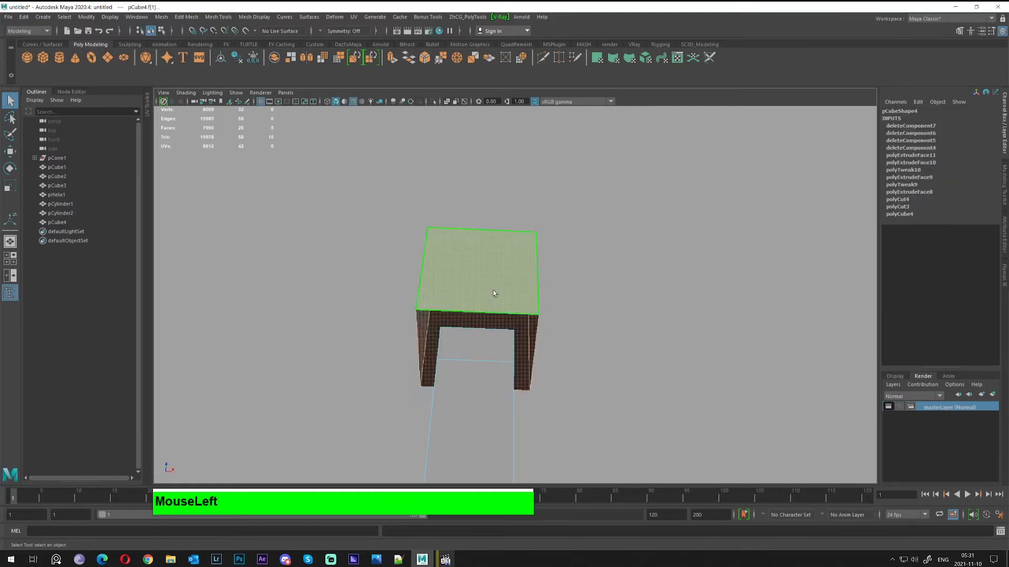
key("Delete")
Select the open block's top border edges and switch to the Move tool
left_click_drag(439, 279, 475, 319, "alt")
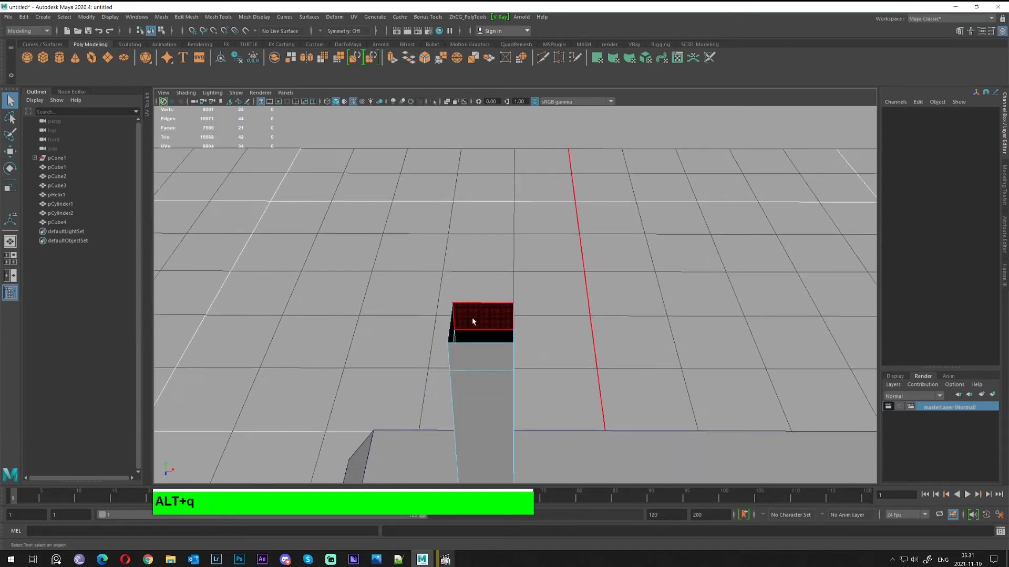
right_click_drag(473, 294, 472, 278)
left_click(472, 303)
key("w")
left_click_drag(469, 320, 460, 313, "alt")
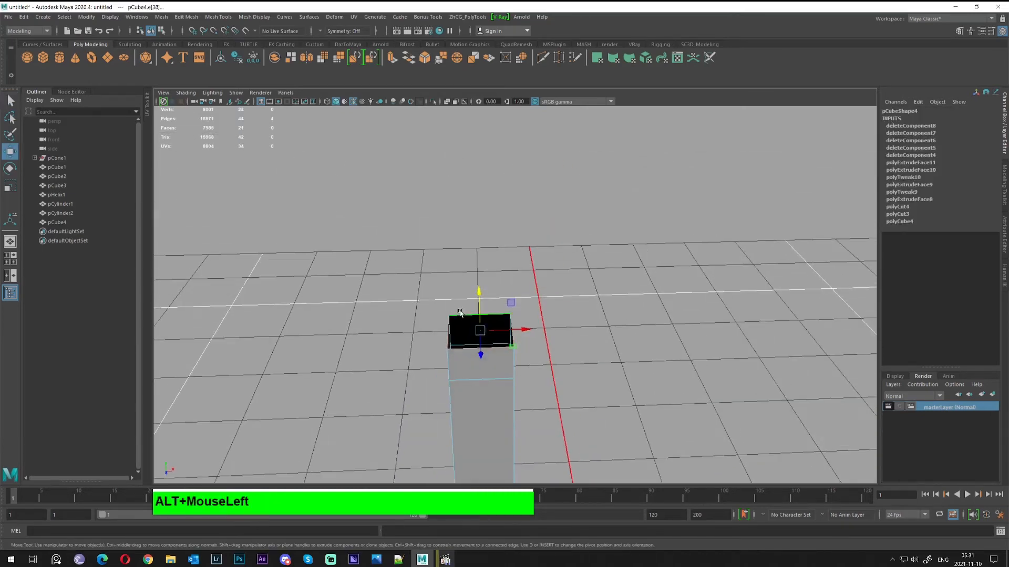
Extrude the border edges outward with Local Translate Z 0.074, undoing trial adjustments
right_click_drag(469, 322, 480, 359, "shift")
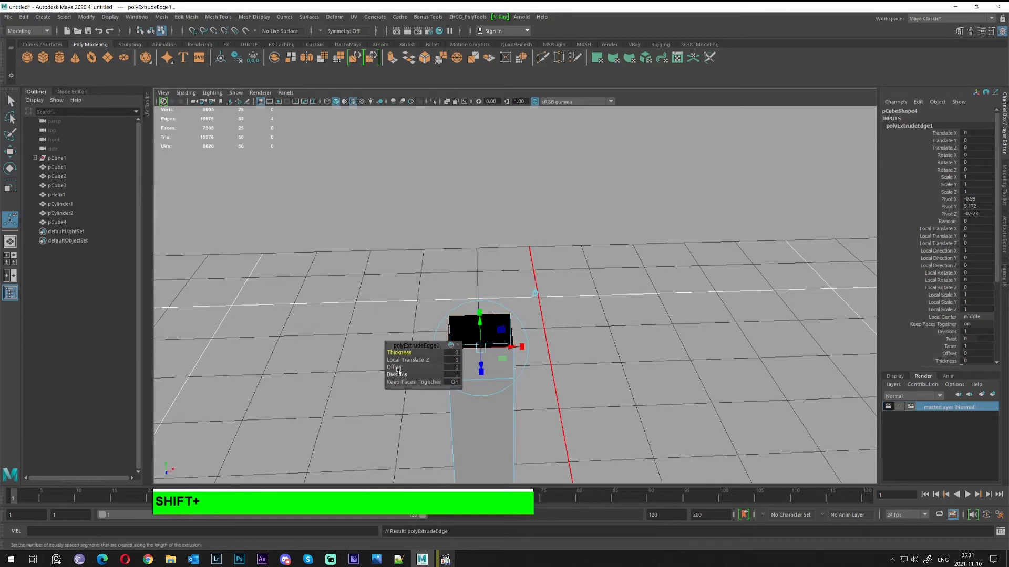
left_click_drag(397, 367, 442, 368)
key("ctrl+z")
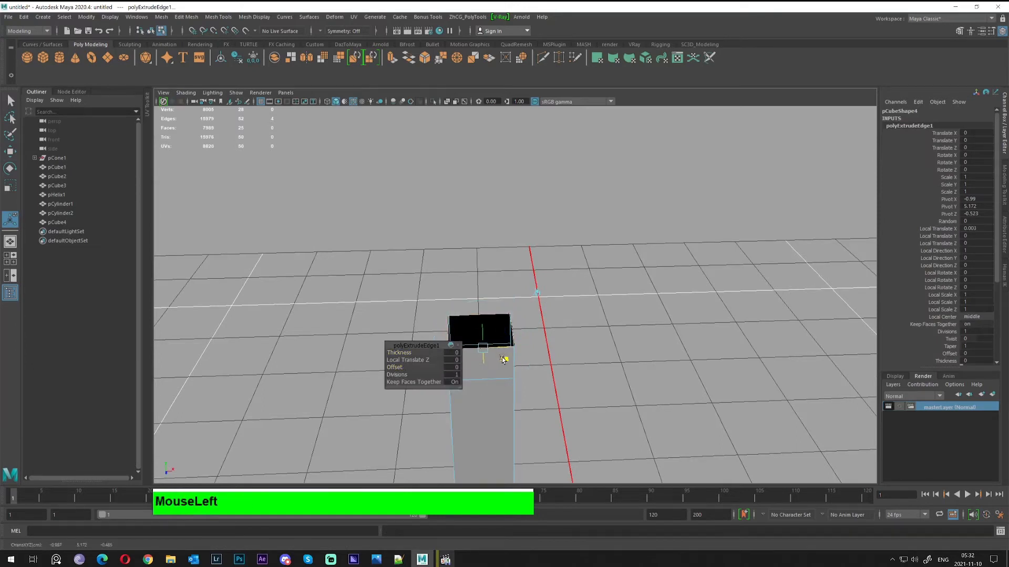
left_click_drag(514, 368, 451, 307, "alt")
key("ctrl+z")
middle_click_drag(435, 248, 406, 250)
left_click_drag(478, 254, 440, 272, "alt")
key("ctrl+z")
key("w")
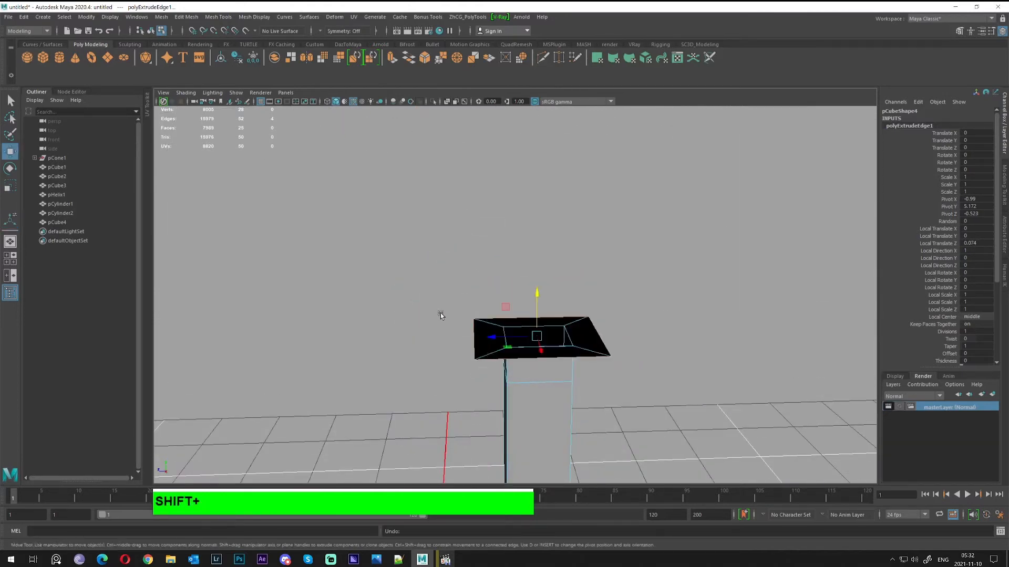
Extrude the rim upward into a taller box and cap its top with Mesh > Fill Hole
left_click_drag(528, 297, 480, 215, "shift")
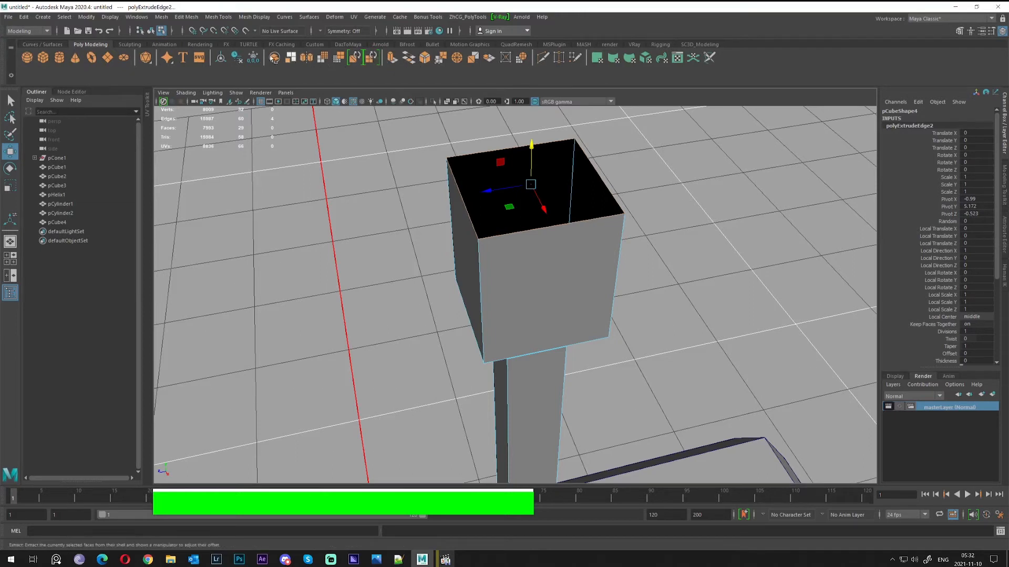
left_click(180, 18)
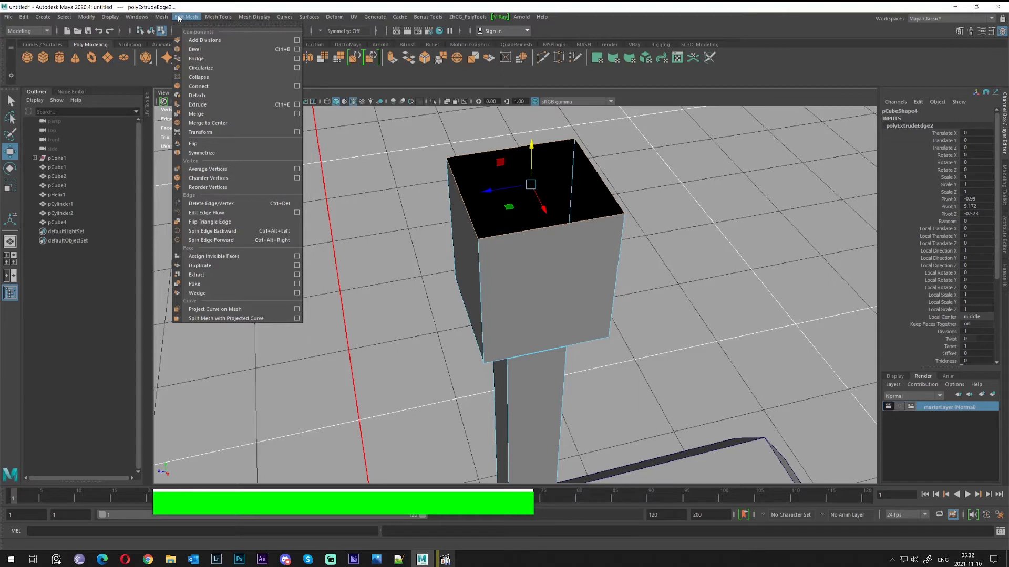
mouse_move(161, 19)
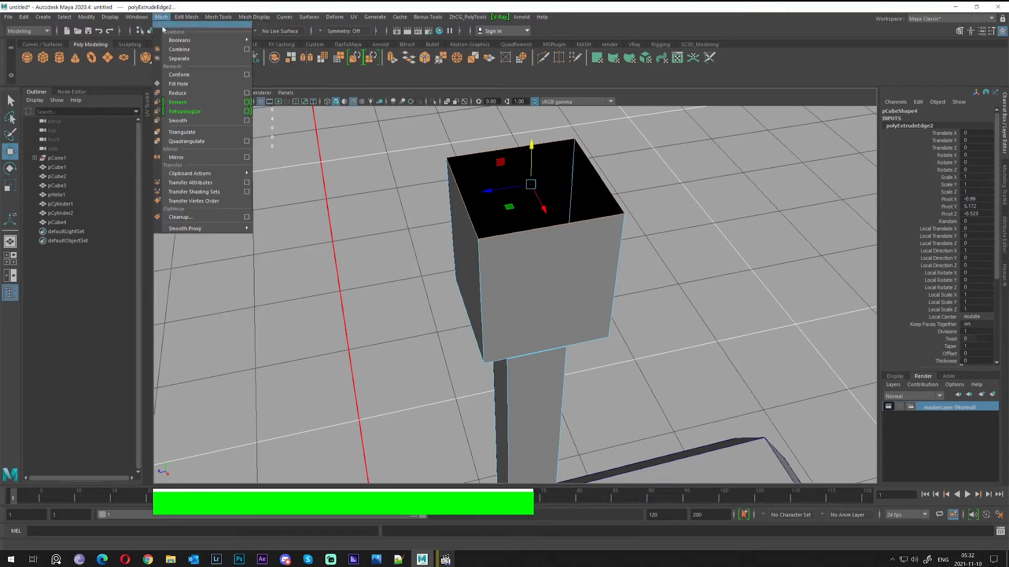
left_click(183, 85)
Return the antenna to object mode and orbit to check the capped top
left_click_drag(333, 149, 484, 194, "alt")
key("alt+q")
right_click_drag(598, 167, 614, 149)
scroll(573, 210, "down", 5)
left_click_drag(484, 287, 546, 278, "alt")
scroll(527, 283, "down", 7, "alt")
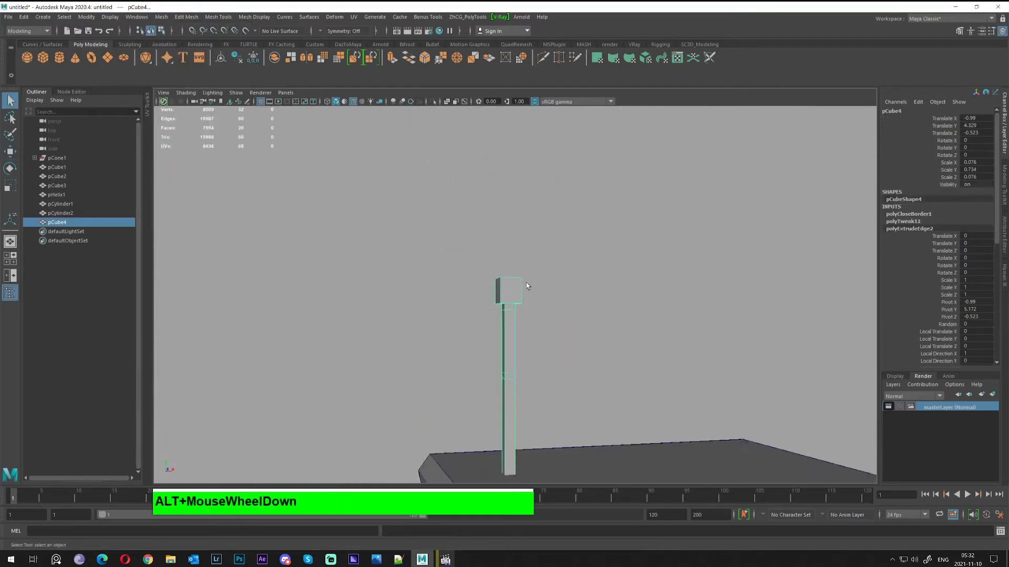
Preview the antenna smoothed and frame its upper part up close
key("alt+3")
right_click_drag(387, 289, 568, 310, "alt")
left_click_drag(568, 310, 528, 355, "alt")
middle_click_drag(528, 355, 548, 299, "alt")
right_click_drag(573, 336, 660, 356, "alt")
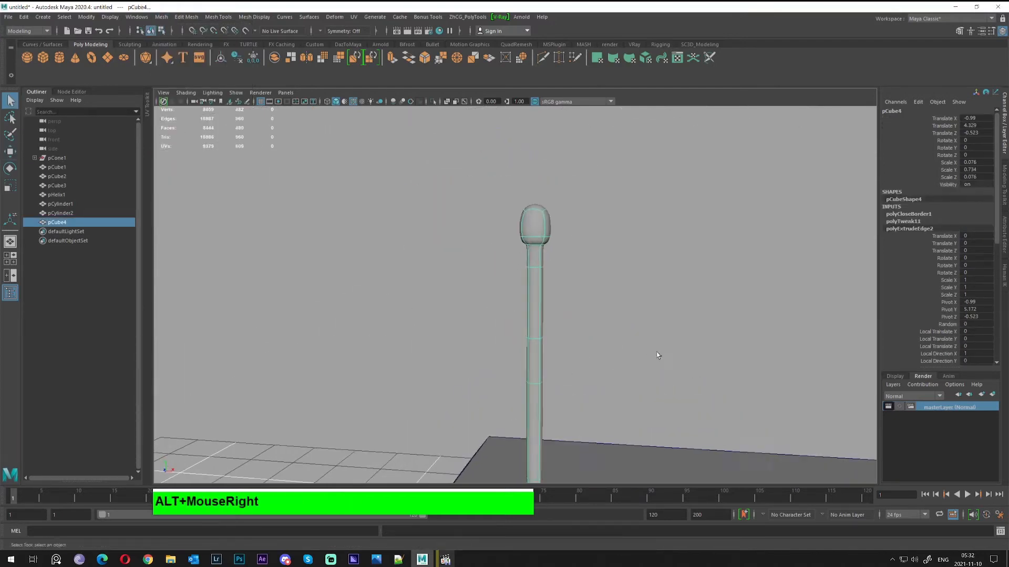
left_click_drag(447, 321, 491, 274, "alt")
Select the upper antenna vertices and rotate and move them into a leftward bend
right_click_drag(531, 252, 439, 191)
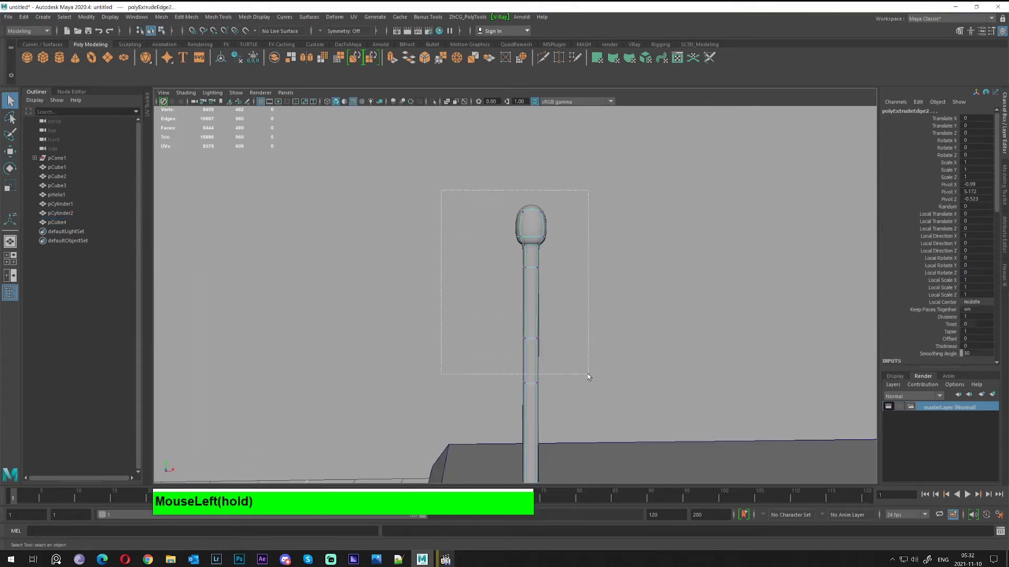
left_click_drag(587, 374, 587, 374)
key("w")
key("e")
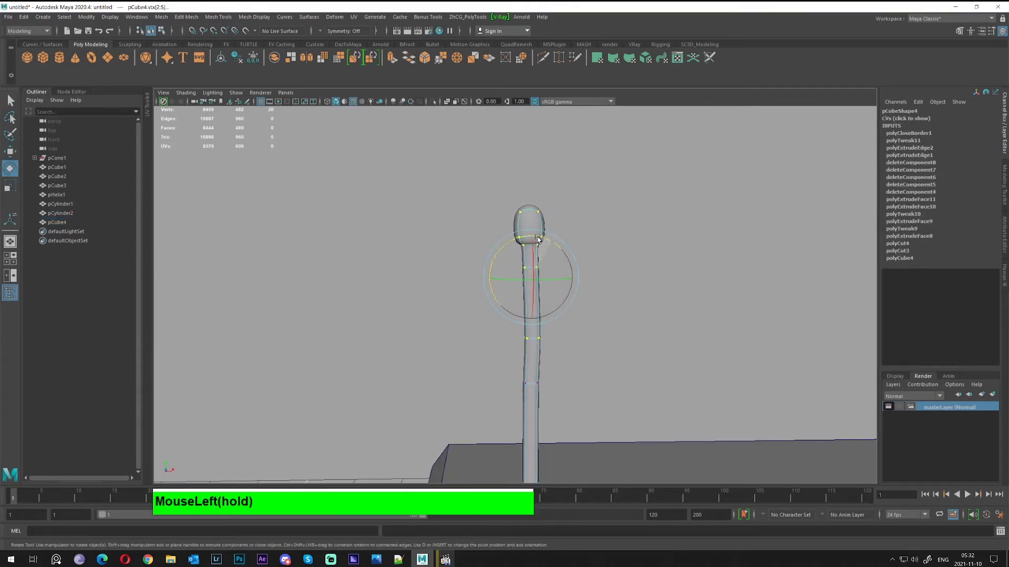
left_click_drag(538, 240, 500, 239)
key("w")
left_click_drag(569, 277, 562, 275)
Tilt the vertices around the rounded tip, then return the antenna to Object Mode and deselect
left_click_drag(480, 203, 604, 297)
key("e")
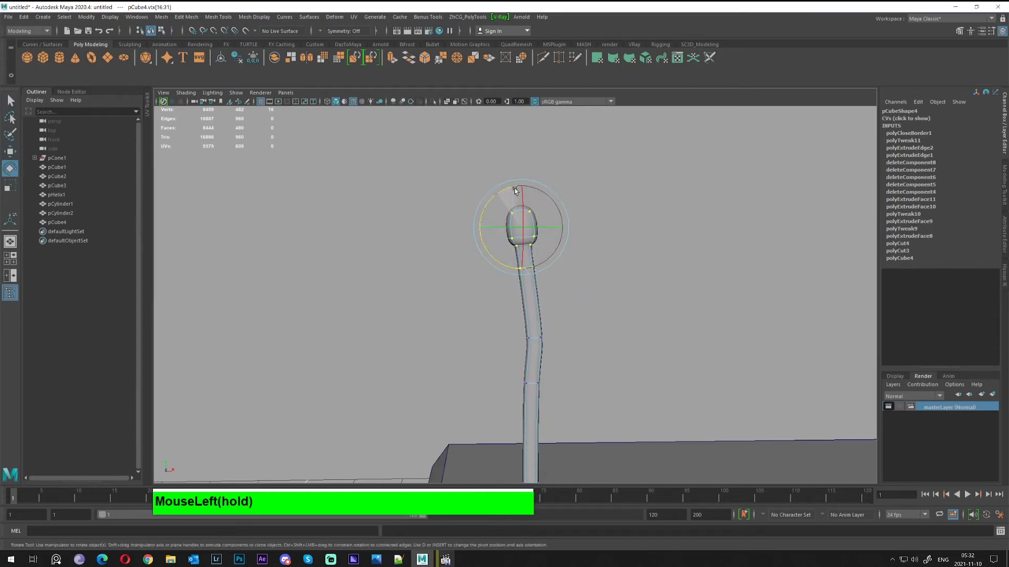
key("q")
right_click_drag(508, 249, 551, 234)
scroll(583, 242, "down", 4)
left_click(594, 244)
Orbit from the robot's head down to a low side view of the hip sphere and leg
left_click_drag(586, 250, 624, 311, "alt")
scroll(625, 315, "down", 5)
middle_click_drag(570, 358, 536, 281, "alt")
mouse_move(536, 281)
left_mouse_down("alt")
mouse_move(563, 248)
mouse_move(518, 261)
mouse_move(527, 281)
left_mouse_up("alt")
right_click_drag(527, 281, 493, 273, "alt")
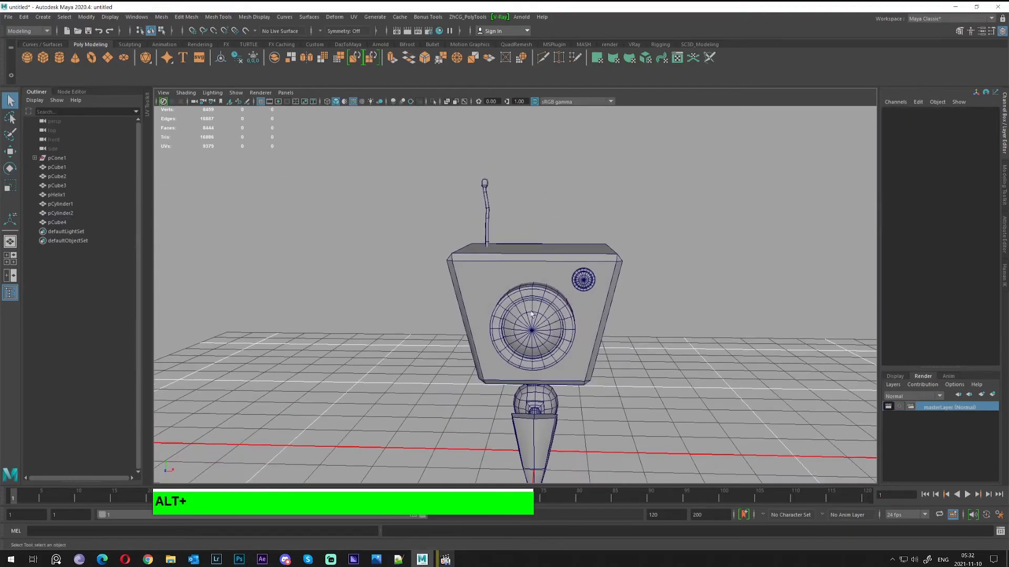
left_click_drag(578, 278, 486, 302, "alt")
right_click_drag(520, 336, 617, 378, "alt")
left_click_drag(617, 379, 552, 404, "alt")
middle_click_drag(546, 362, 549, 299, "alt")
left_click_drag(549, 298, 418, 259, "alt")
Select only the hip sphere and switch it to face selection
left_click_drag(485, 340, 487, 341)
right_click_drag(441, 294, 449, 294, "alt")
left_click_drag(449, 293, 446, 314, "alt")
left_click(522, 273)
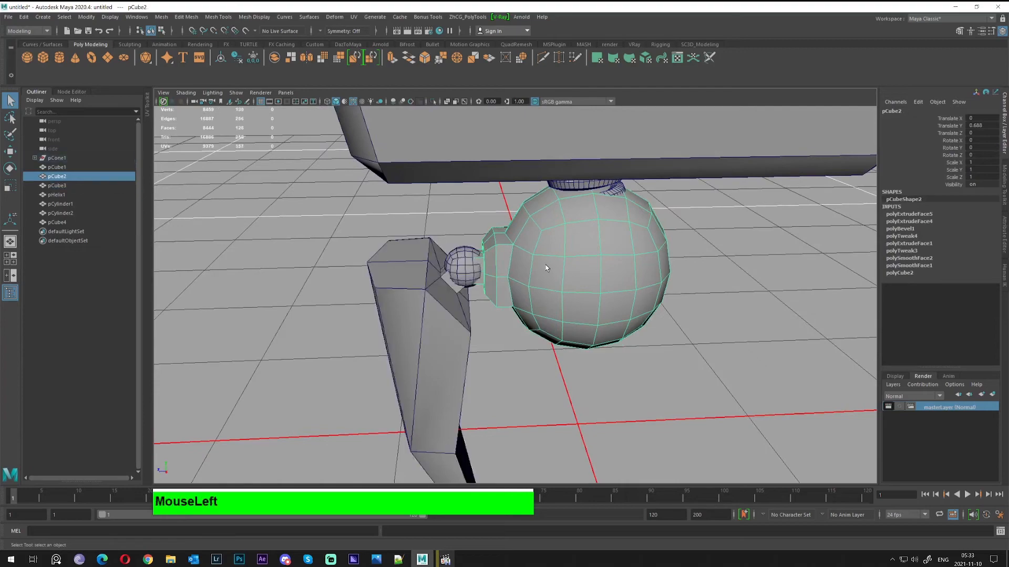
mouse_move(522, 272)
left_mouse_down("alt")
mouse_move(635, 264)
mouse_move(515, 264)
mouse_move(530, 265)
left_mouse_up("alt")
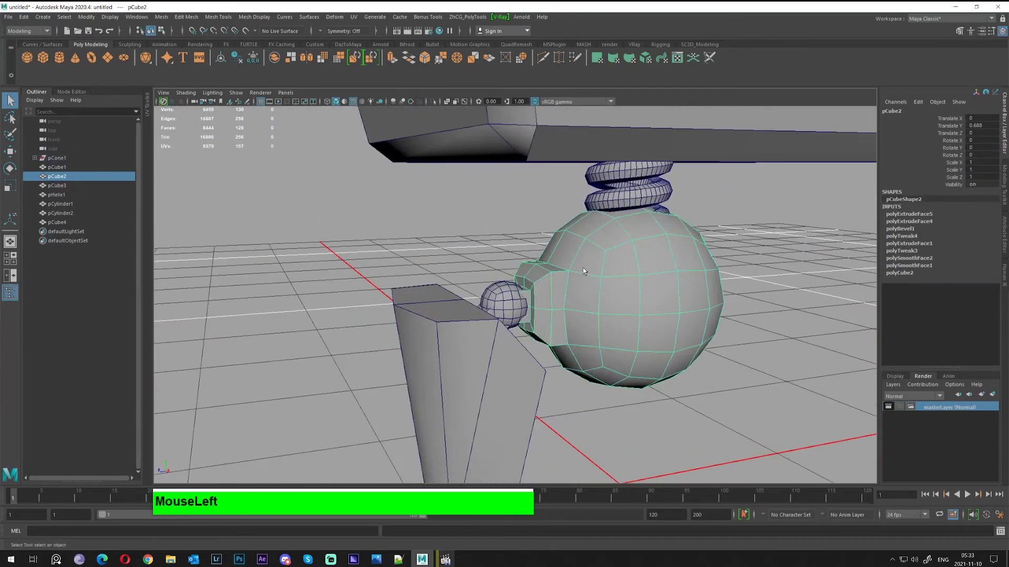
right_click_drag(581, 273, 552, 253)
left_click_drag(548, 269, 588, 264, "alt")
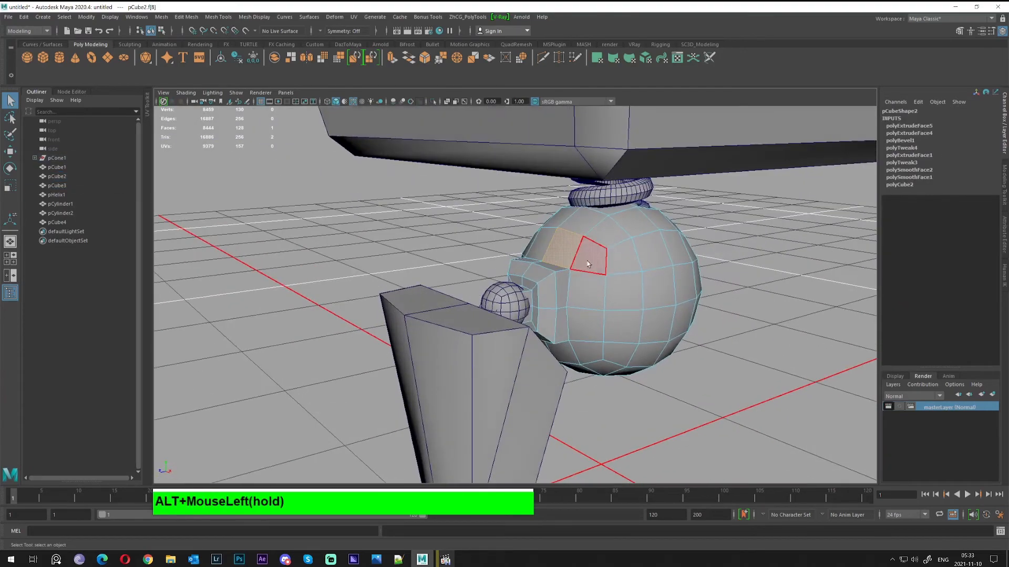
Select the socket faces on the sphere's front, adding a band of side faces
left_click_drag(585, 349, 586, 350)
left_click_drag(585, 349, 673, 345, "alt")
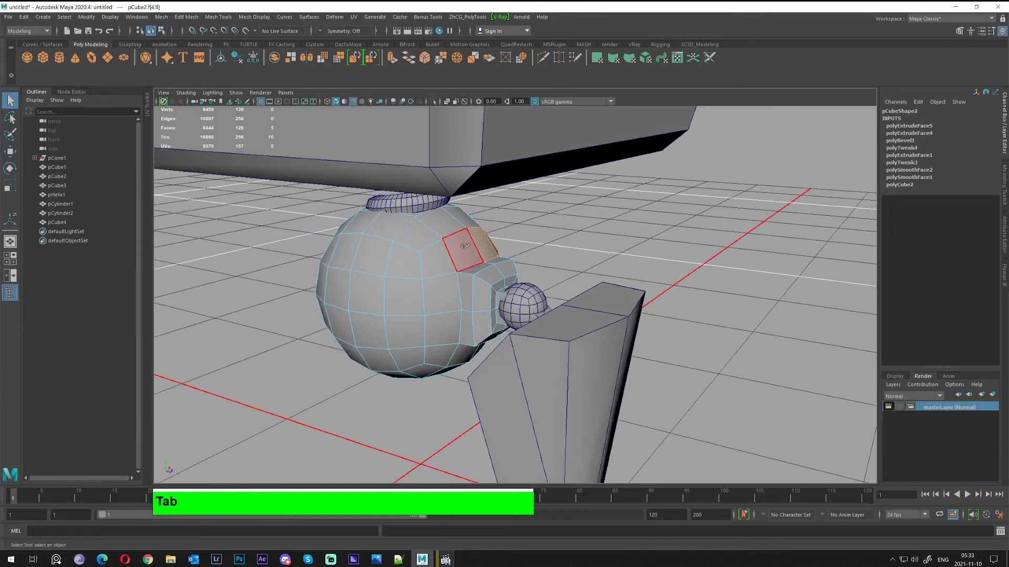
left_click_drag(444, 348, 460, 293, "alt")
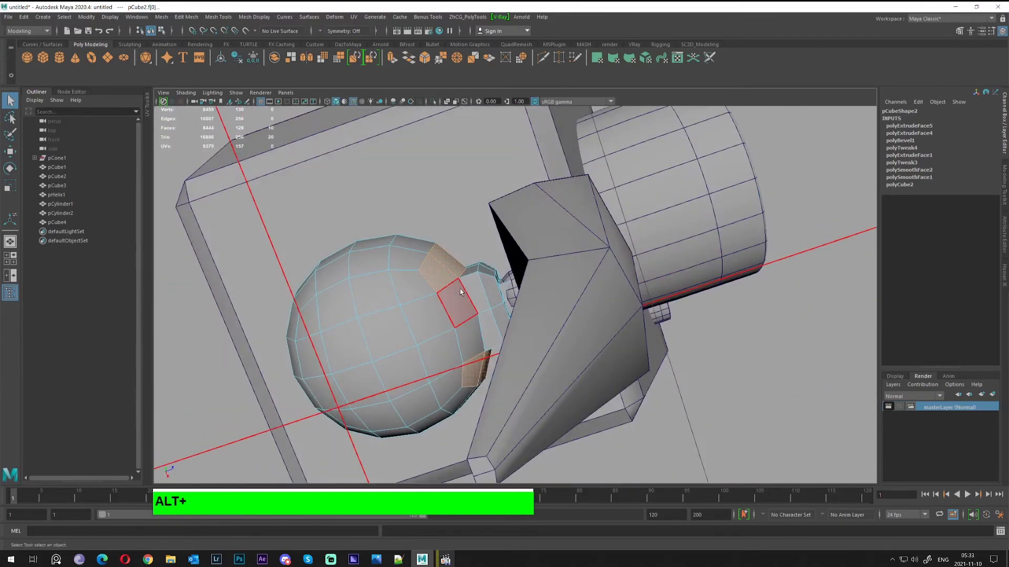
left_click_drag(471, 332, 455, 298)
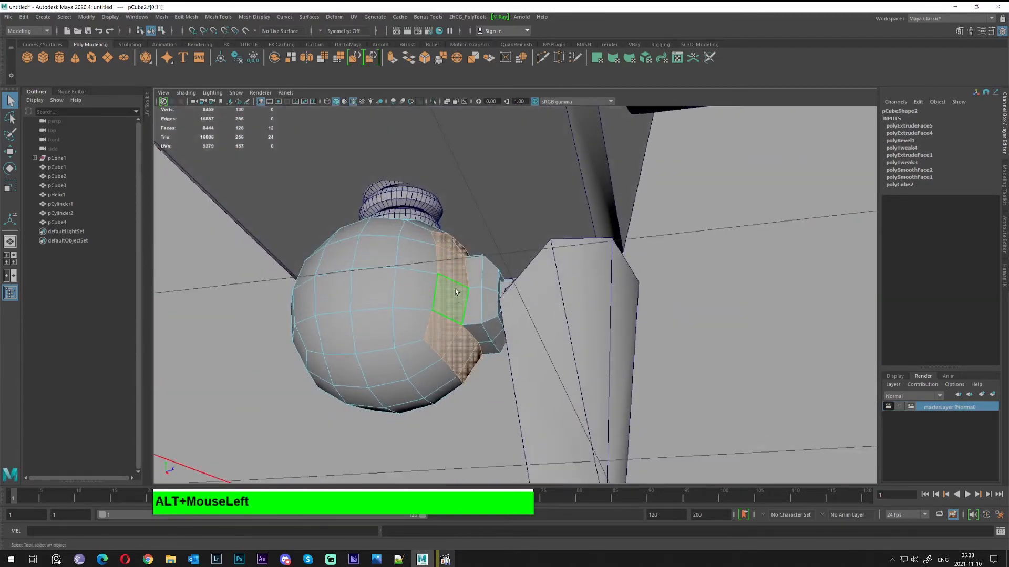
middle_click_drag(455, 293, 504, 251, "alt")
key("Tab")
left_click_drag(505, 251, 527, 256, "alt")
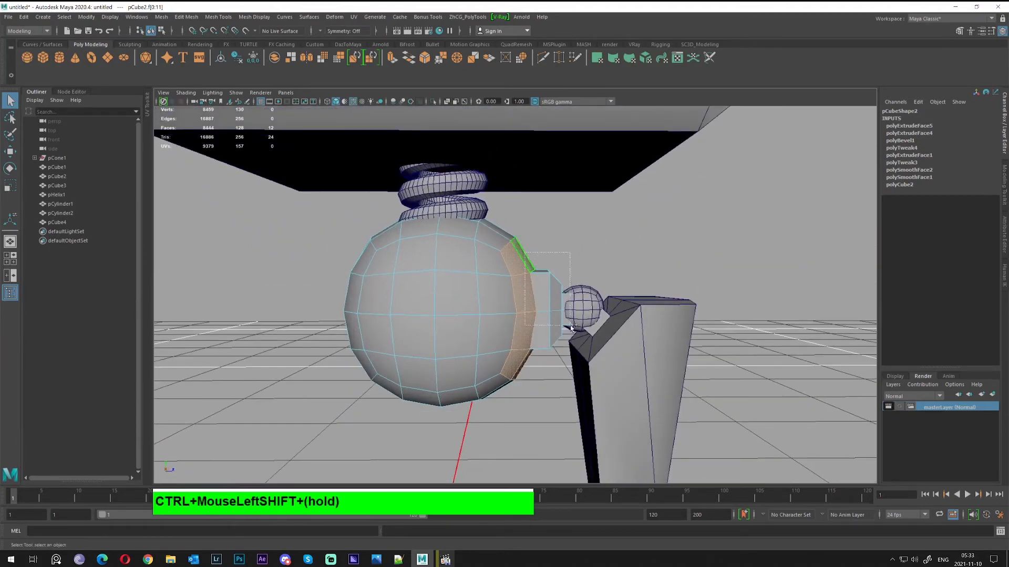
left_click_drag(571, 328, 571, 329, "ctrl+shift")
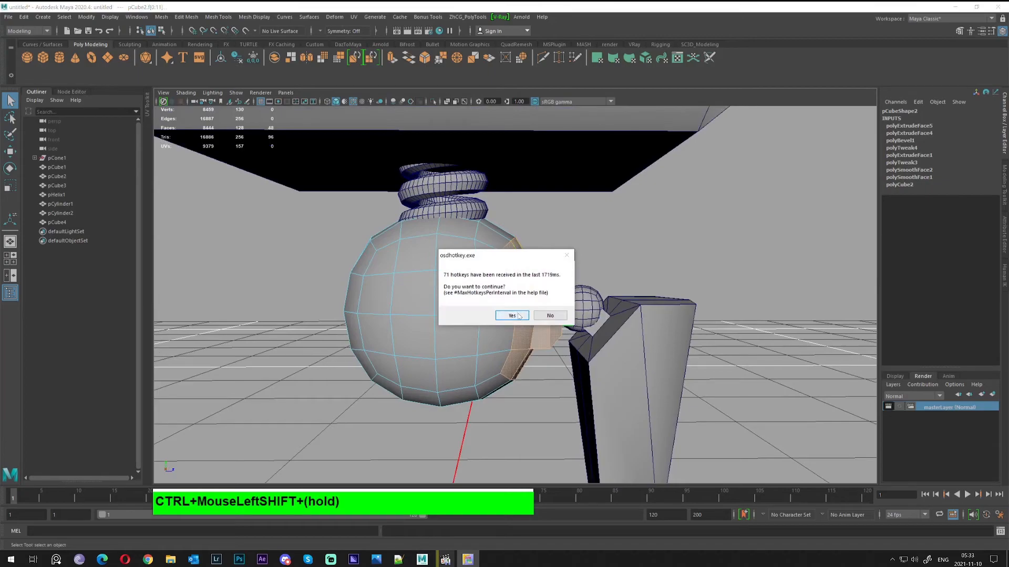
left_click(510, 316)
Isolate the hip sphere with Ctrl+1 and view it from a lower angle
left_click_drag(549, 280, 478, 279, "alt")
right_click_drag(478, 278, 512, 269, "alt")
left_click_drag(512, 268, 557, 284, "alt")
scroll(503, 269, "down", 3)
right_click_drag(557, 284, 566, 310, "alt")
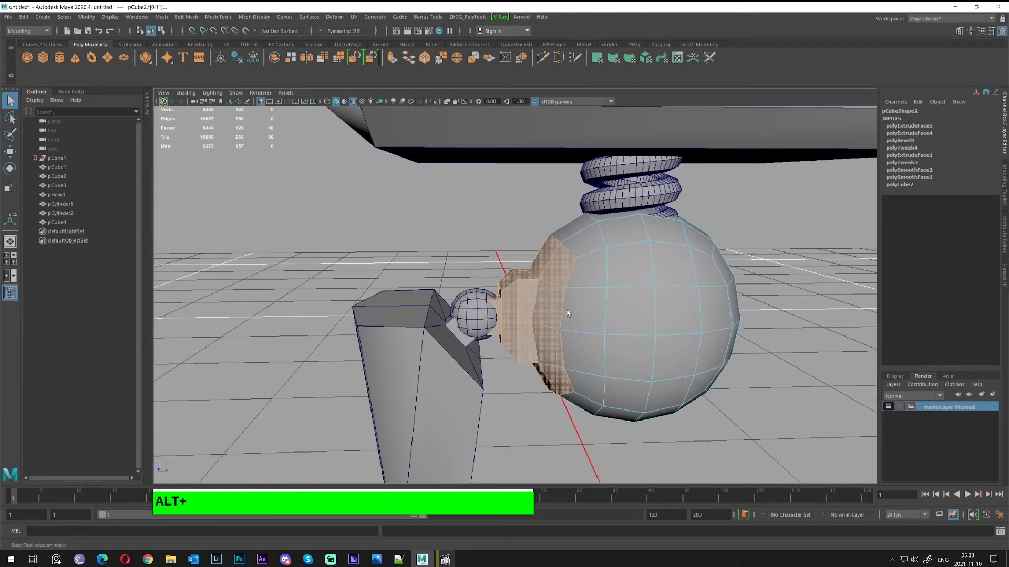
left_click_drag(566, 310, 521, 283, "alt")
key("ctrl+1")
key("ctrl+1")
middle_click_drag(700, 309, 652, 291, "alt")
left_click_drag(652, 291, 300, 161, "alt")
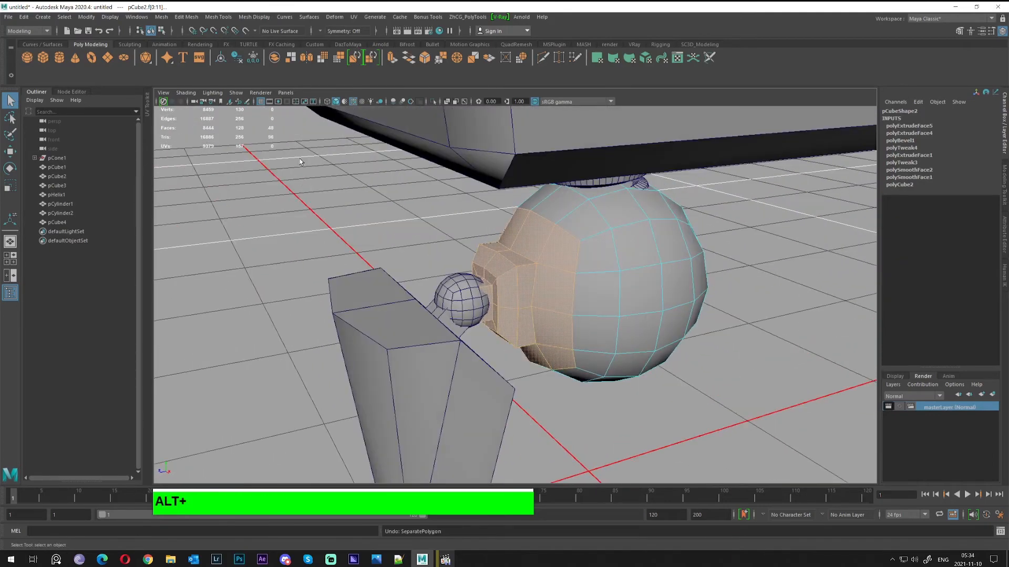
Extract the selected socket faces into a separate piece
left_click(290, 58)
left_click_drag(601, 343, 577, 340, "alt")
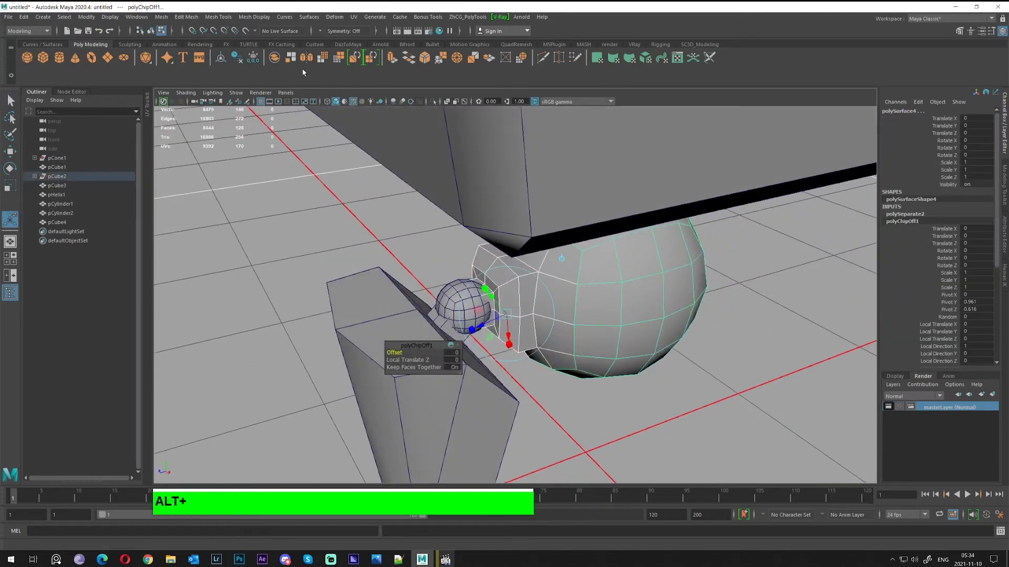
right_click_drag(489, 310, 531, 305, "alt")
left_click_drag(531, 304, 512, 247, "alt")
Select the hip sphere body as a whole object with the Move tool
key("q")
right_click_drag(513, 248, 549, 224)
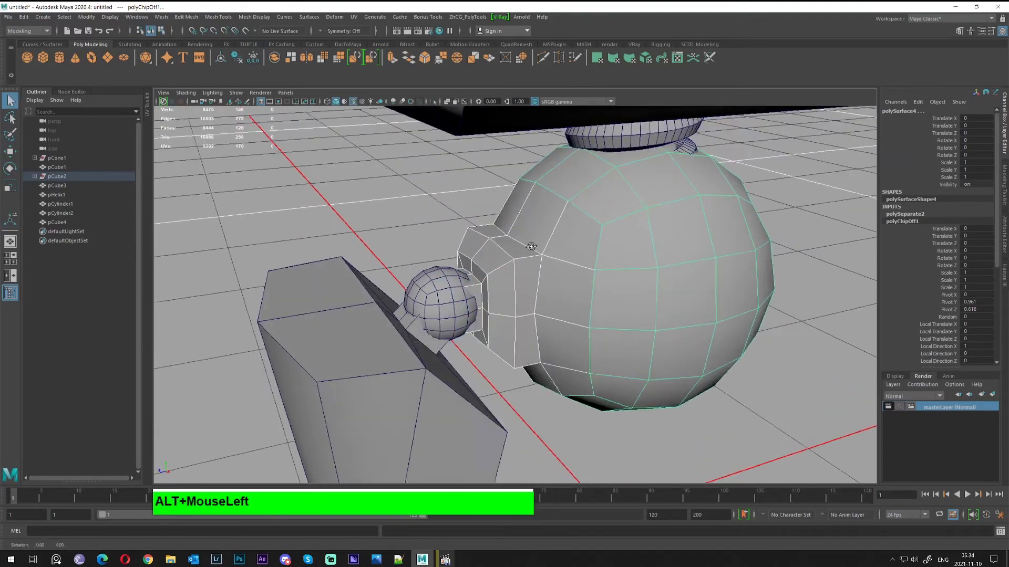
left_click(553, 268)
mouse_move(517, 294)
left_mouse_down("alt")
mouse_move(551, 262)
mouse_move(512, 292)
left_mouse_up("alt")
middle_click_drag(512, 292, 520, 288, "alt")
left_click_drag(531, 286, 469, 276, "alt")
key("w")
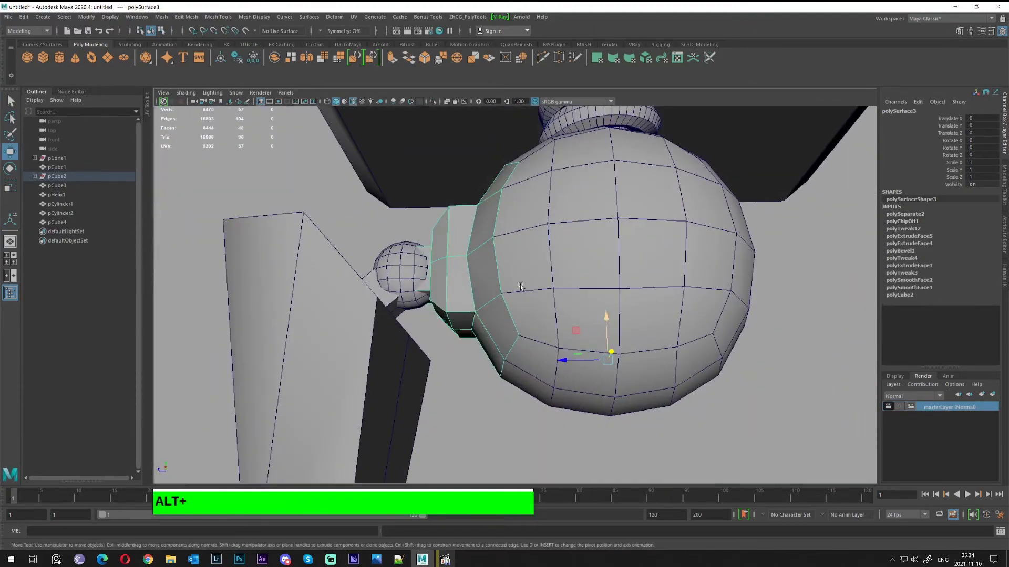
left_click_drag(556, 284, 579, 260, "alt")
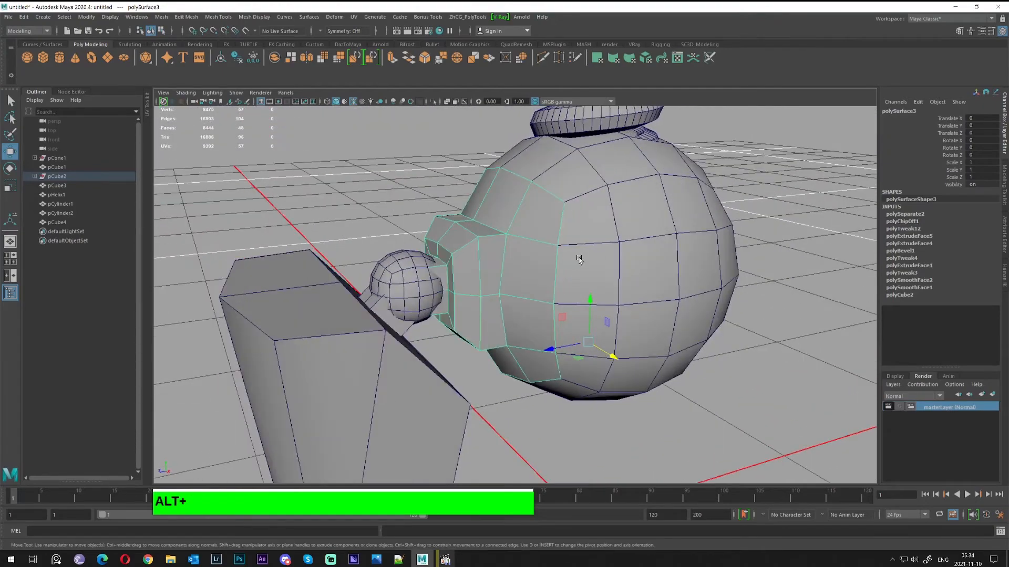
Select two face rings on the sphere, grow them by one row, and delete that band
right_click_drag(625, 234, 591, 215)
left_click_drag(591, 215, 577, 254, "alt")
left_click(544, 260)
double_click(605, 256, "shift")
left_click_drag(675, 287, 726, 303, "alt")
double_click(557, 322, "shift")
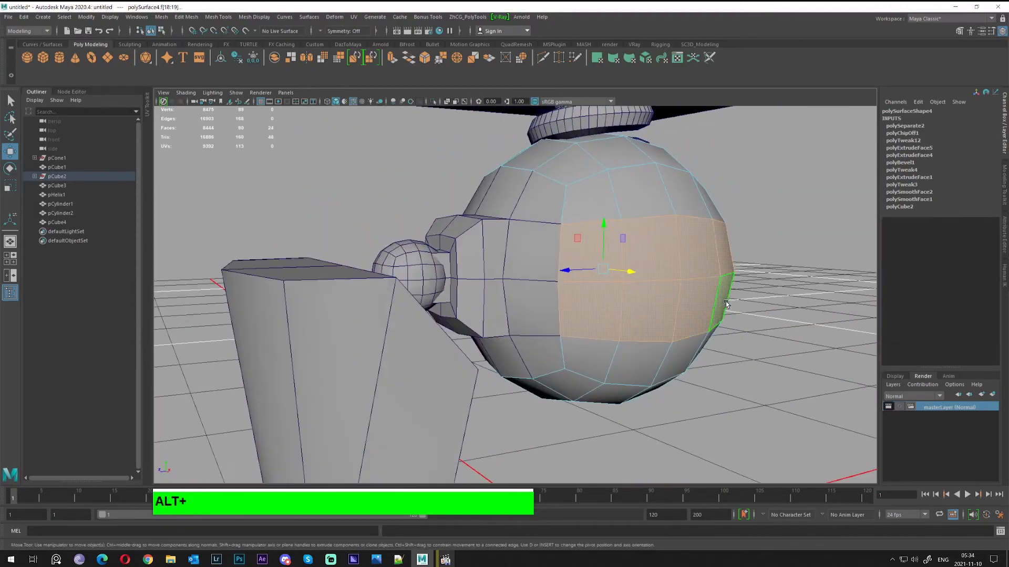
key("shift+period")
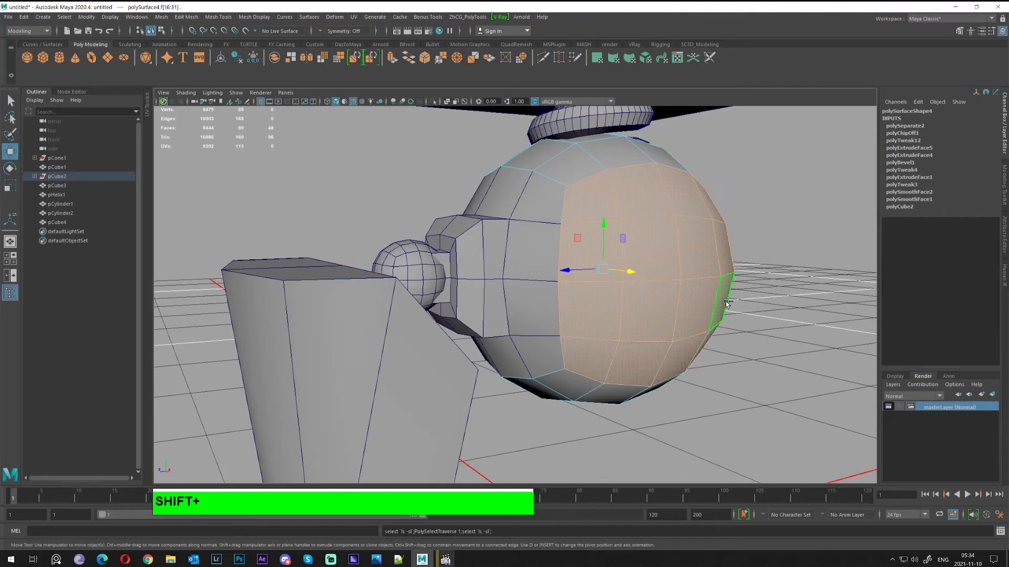
left_click_drag(723, 285, 558, 284, "alt")
key("Delete")
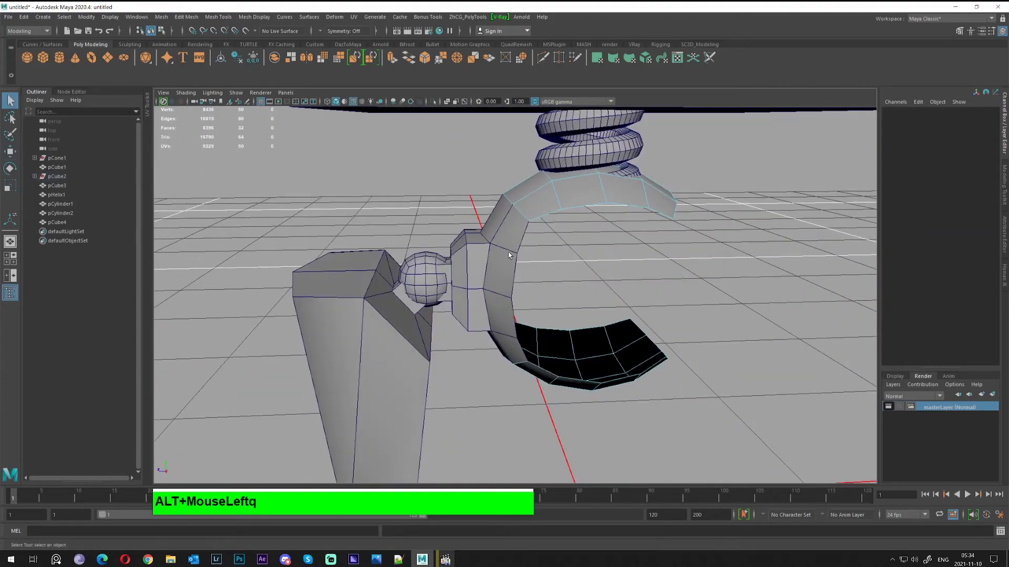
Back in object mode, select the cut hip shell and the small ball joint
right_click_drag(508, 256, 528, 237)
key("w")
left_click(501, 258)
left_click_drag(491, 270, 441, 278, "alt")
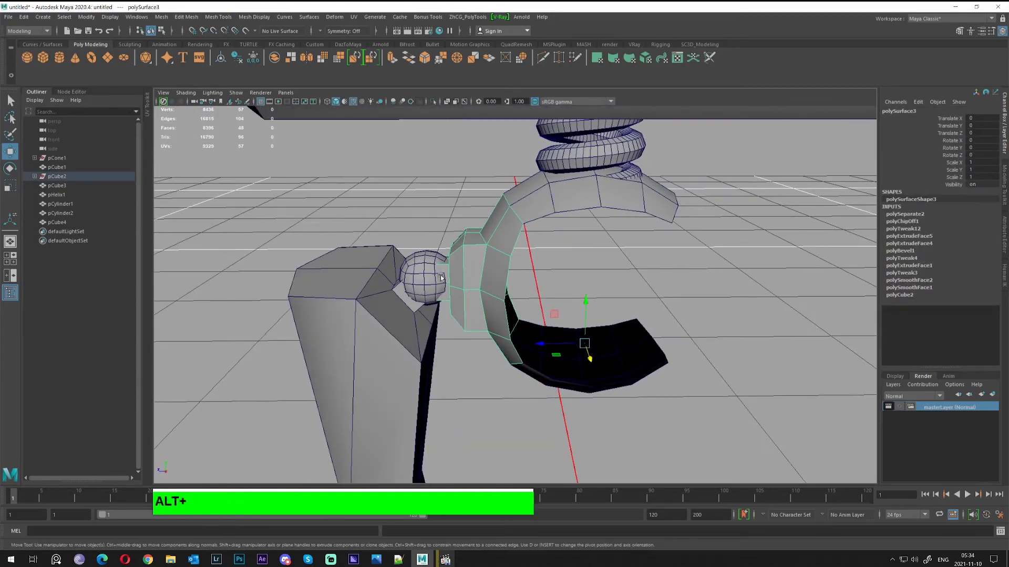
left_click_drag(430, 322, 408, 253)
middle_click_drag(407, 253, 409, 230, "alt")
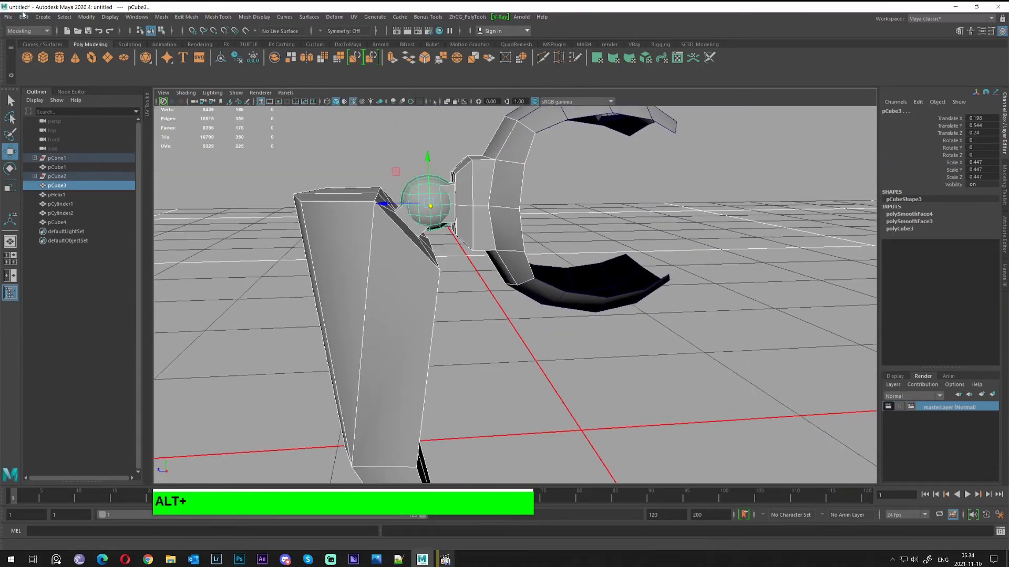
Group the leg, ball joint and shell as group1, then duplicate it as group2
left_click(24, 17)
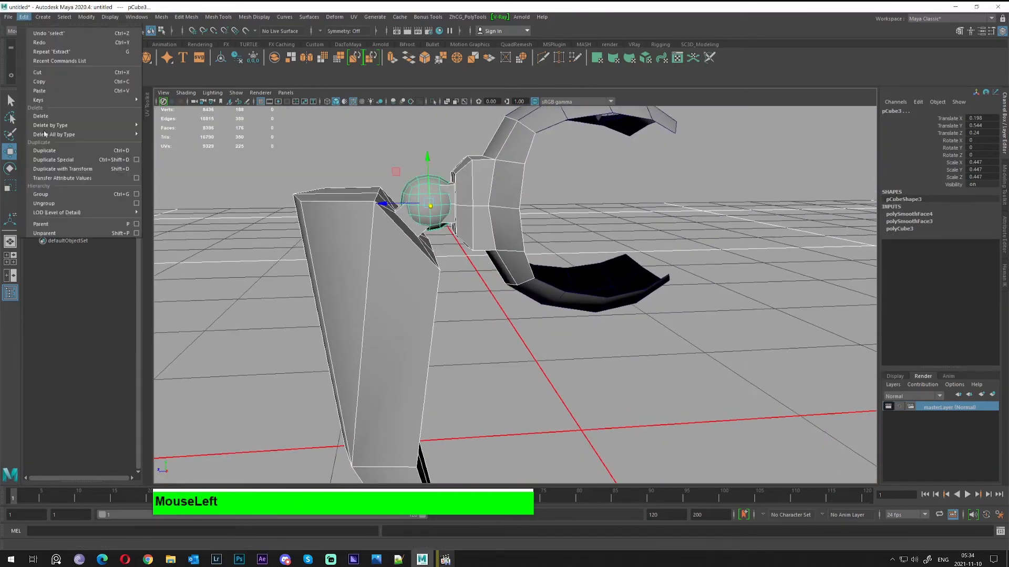
left_click(115, 195)
scroll(473, 315, "down", 2, "alt")
left_click_drag(473, 315, 561, 346, "alt")
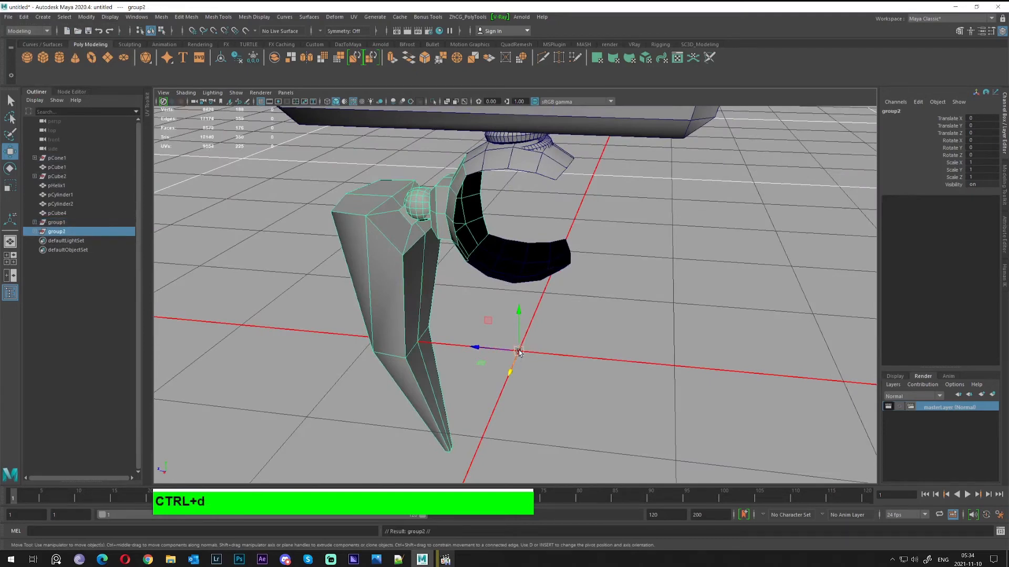
left_click_drag(520, 349, 555, 321, "alt")
key("e")
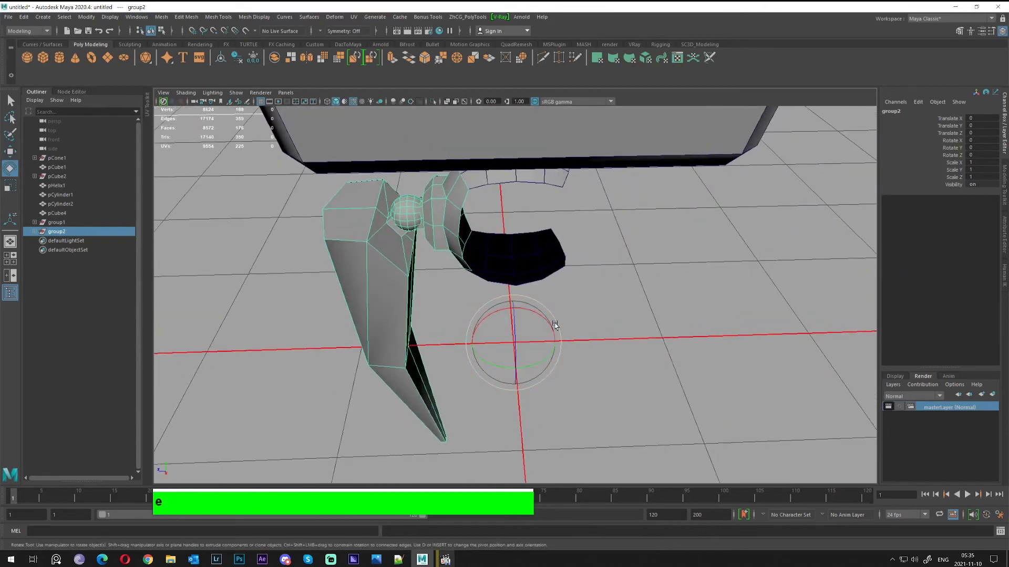
Rotate the copied leg group group2 to exactly 90° around Y
left_click_drag(524, 368, 648, 204)
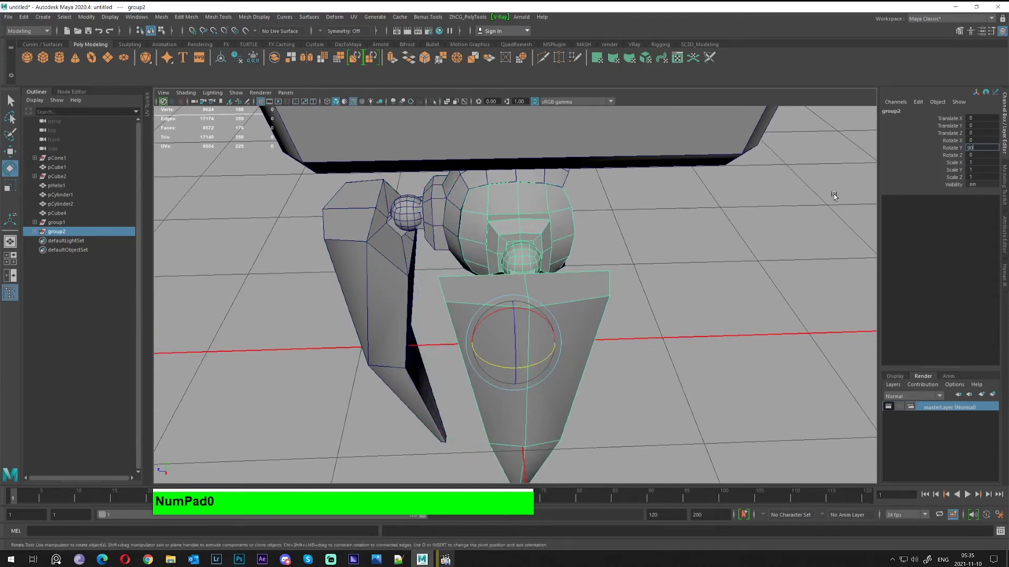
key("Return")
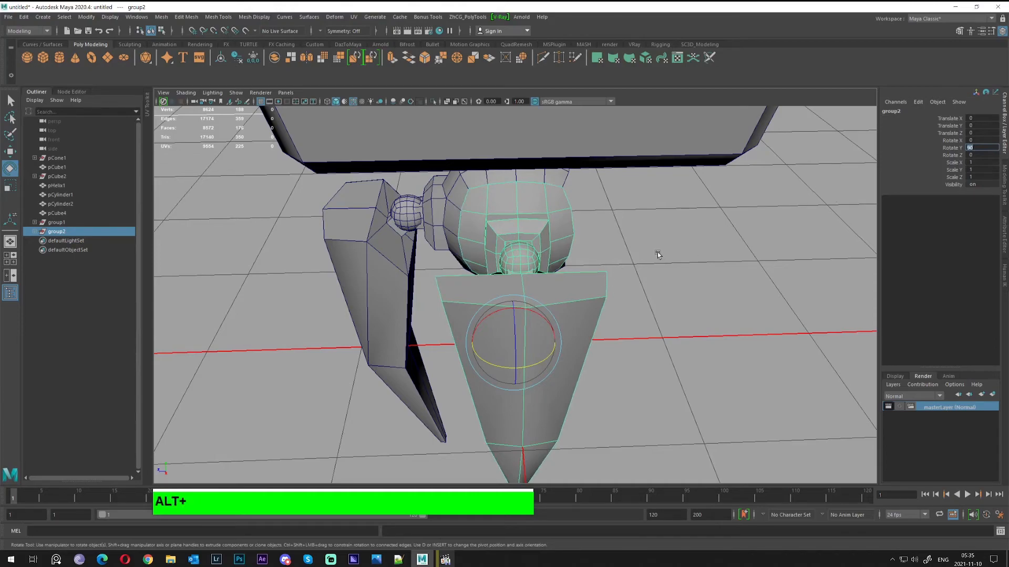
left_click_drag(657, 254, 585, 253, "alt")
middle_click_drag(584, 253, 575, 264, "alt")
left_click_drag(575, 264, 602, 290, "alt")
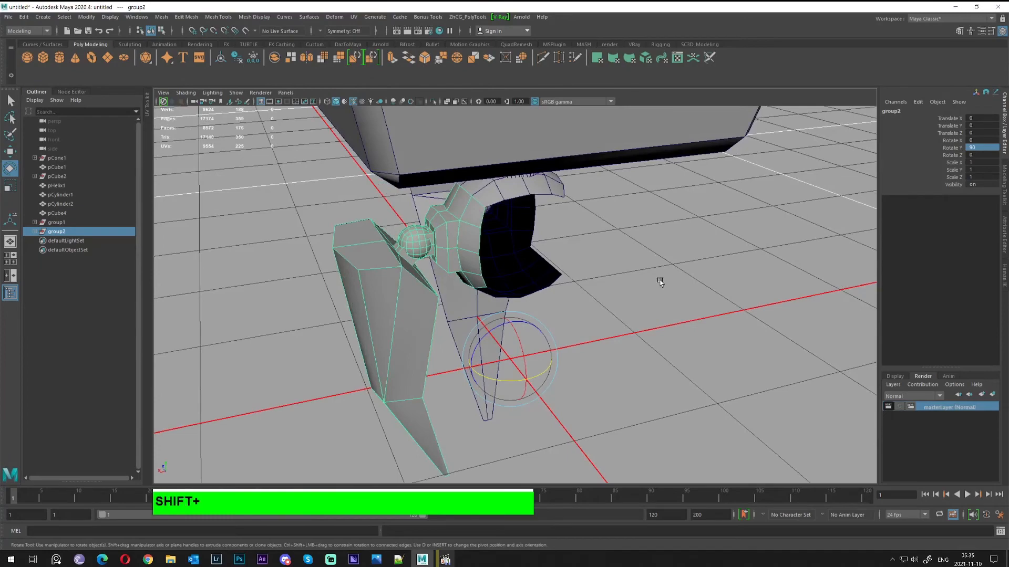
Duplicate with transform twice, adding group3 and group4 legs at 180° and -90°
key("shift+d")
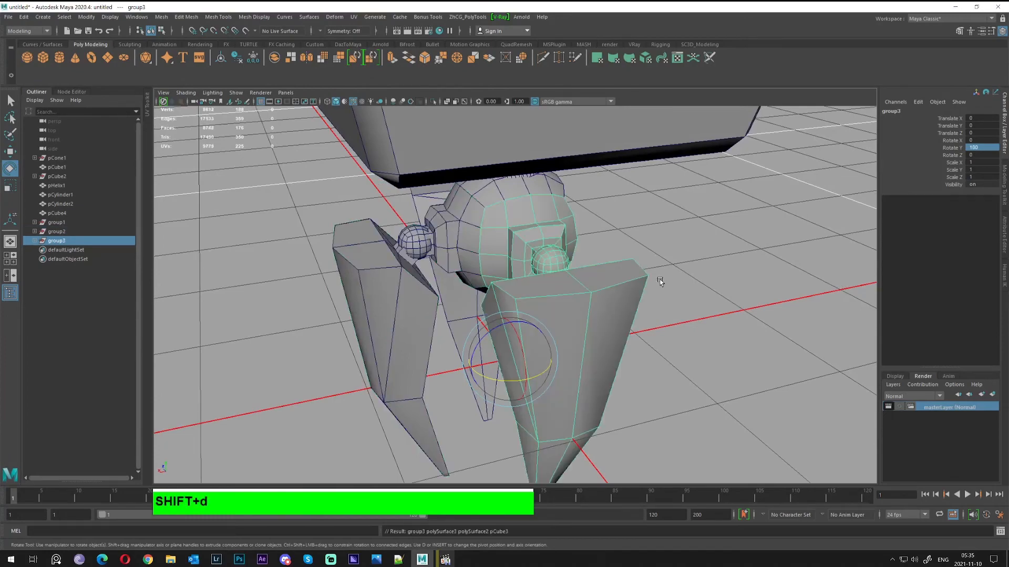
left_click_drag(689, 277, 598, 278, "alt")
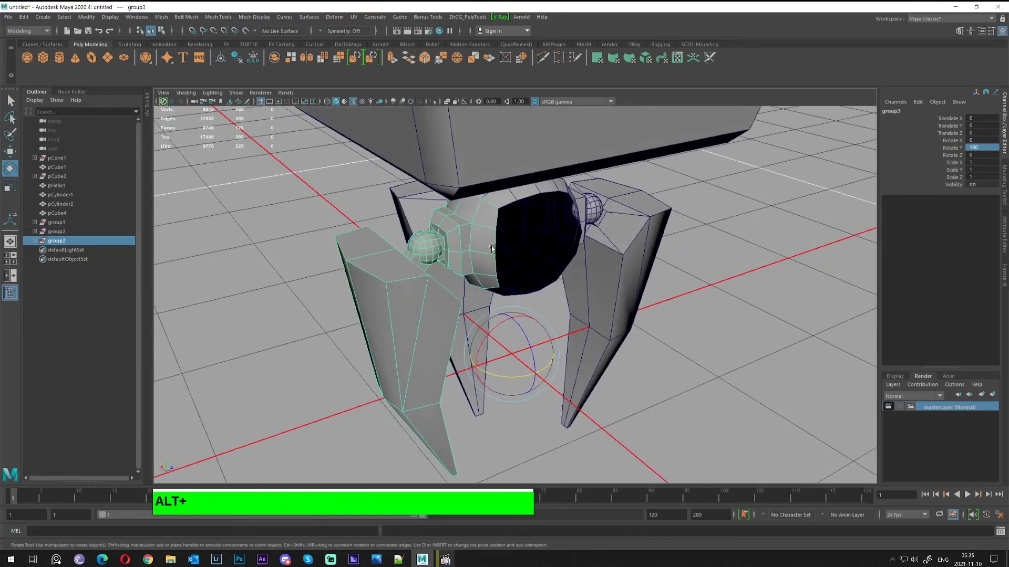
left_click_drag(493, 248, 649, 259, "alt")
middle_click_drag(648, 259, 653, 272, "alt")
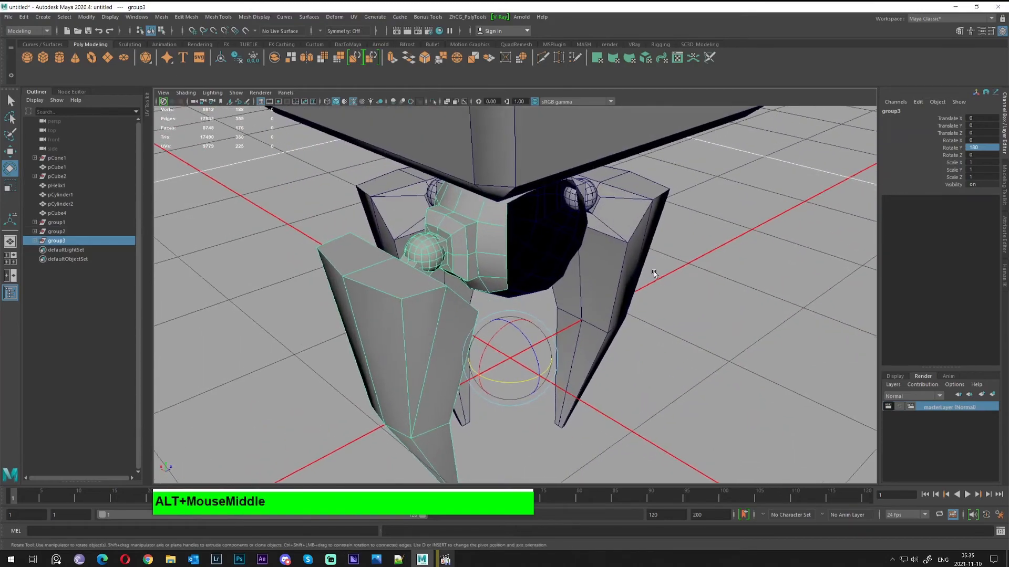
left_click_drag(653, 272, 665, 276, "alt")
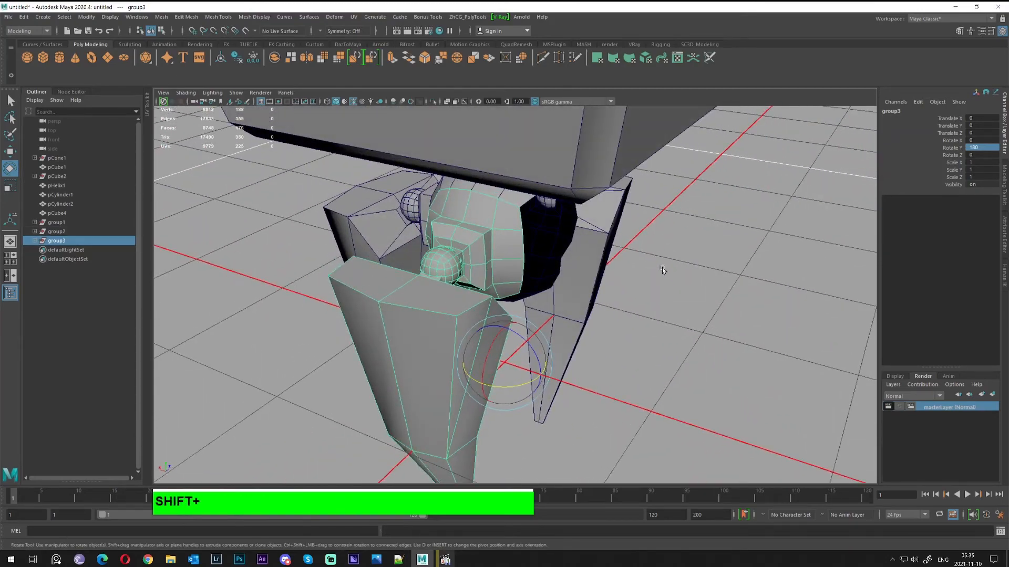
key("shift+d")
left_click_drag(662, 268, 554, 247, "alt")
key("q")
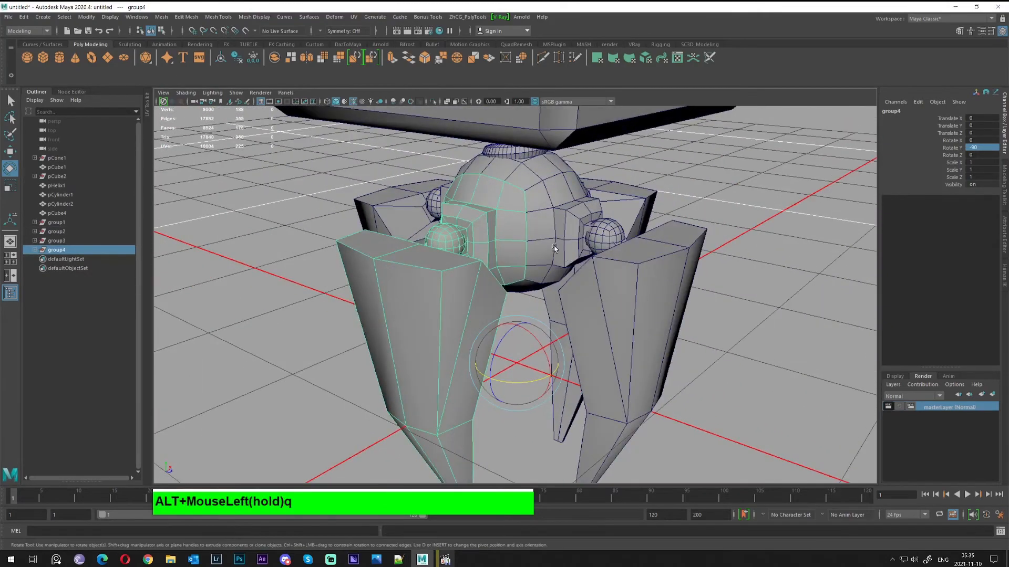
left_click_drag(633, 246, 548, 239, "alt")
scroll(732, 266, "down", 5)
left_click(732, 267)
left_click_drag(727, 276, 683, 300, "alt")
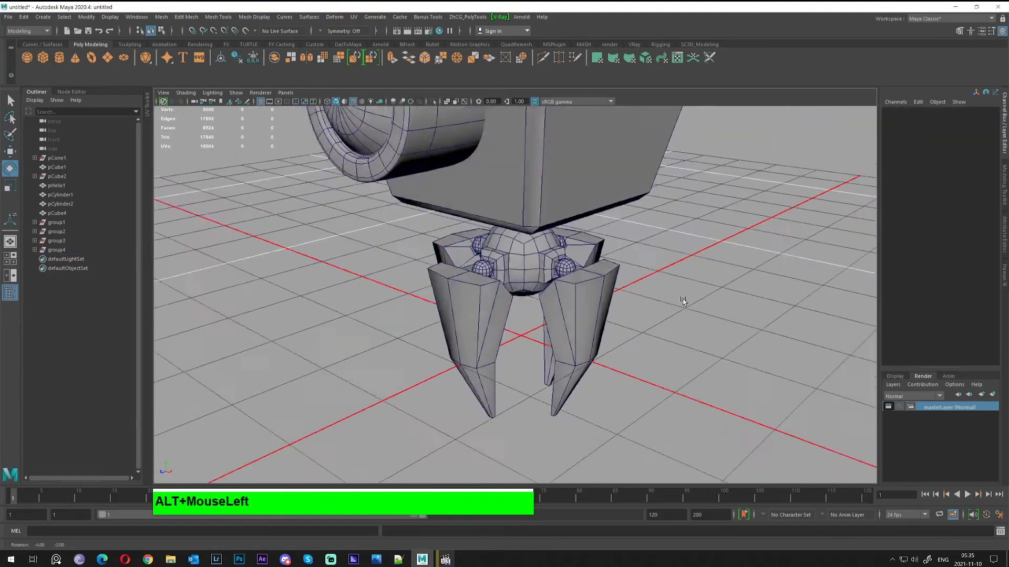
Orbit and zoom from the whole robot down to a close view of the hip
right_click_drag(683, 300, 647, 276, "alt")
left_click_drag(597, 263, 494, 258, "alt")
right_click_drag(494, 258, 429, 223, "alt")
left_click_drag(430, 223, 519, 225, "alt")
middle_click_drag(519, 225, 523, 276, "alt")
left_click_drag(522, 276, 565, 288, "alt")
right_click_drag(543, 294, 552, 298, "alt")
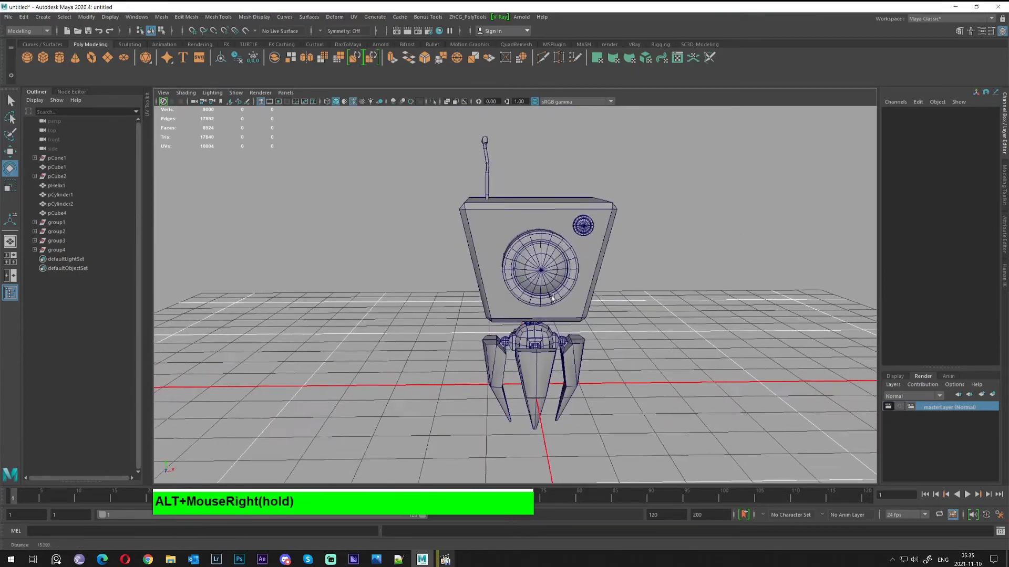
left_click_drag(552, 298, 528, 290, "alt")
right_click_drag(528, 315, 570, 377, "alt")
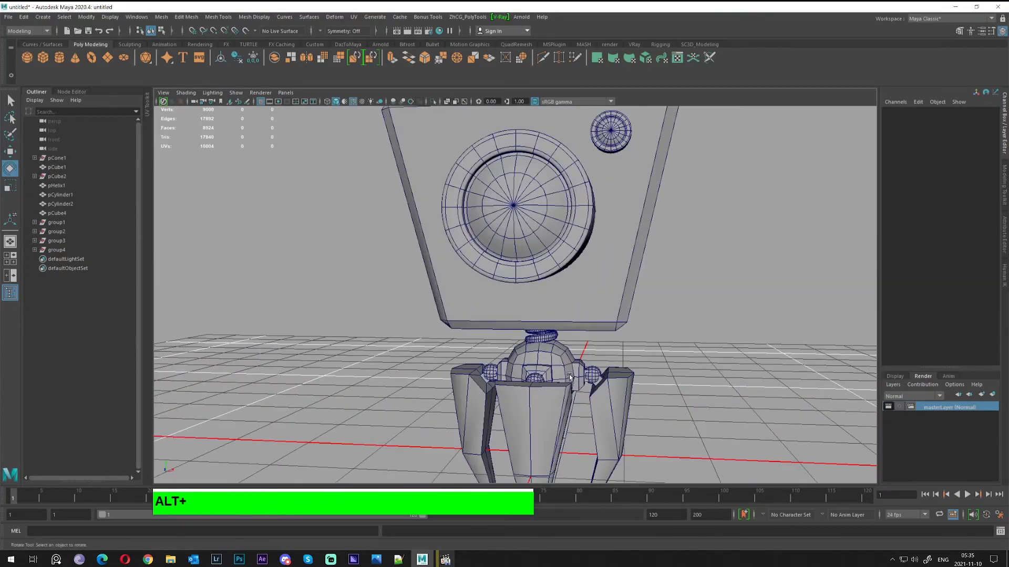
middle_click_drag(570, 377, 544, 303, "alt")
left_click_drag(544, 304, 493, 302, "alt")
right_click_drag(494, 302, 551, 338, "alt")
left_click_drag(551, 339, 484, 285, "alt")
Select all four legs' hip shell pieces plus pCube2's central polySurface4
left_click(460, 339)
left_click(526, 272, "shift")
left_click(538, 273, "shift")
left_click(538, 273, "shift")
left_click(497, 257, "shift")
left_click_drag(562, 277, 476, 294, "alt")
left_click_drag(621, 294, 555, 294, "alt")
Combine the selected hip pieces into a single mesh
left_click(163, 17)
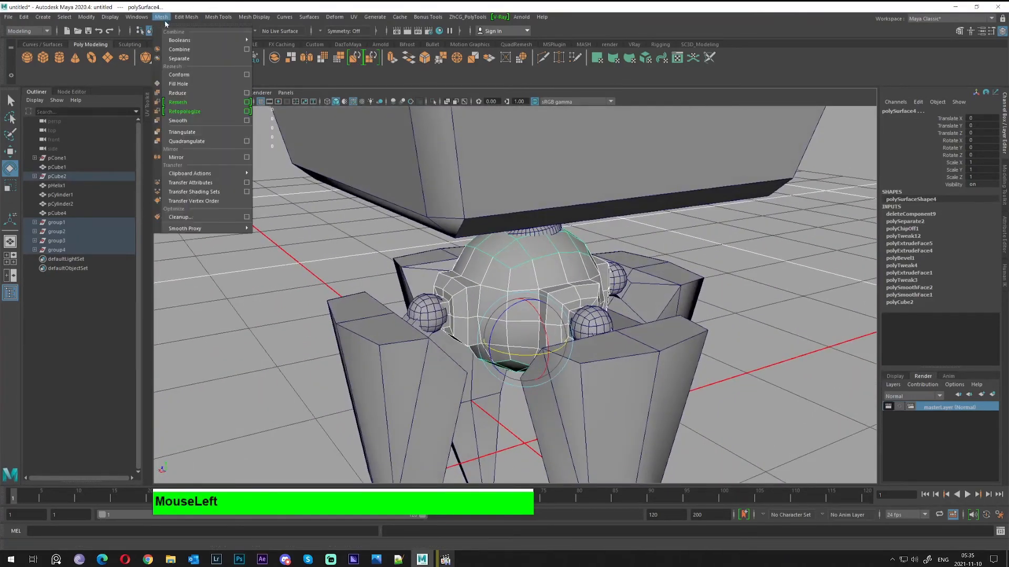
left_click(183, 52)
left_click_drag(446, 226, 552, 226, "alt")
Select all vertices of the combined hip and merge them (0.01 threshold)
key("alt+q")
right_click(479, 214)
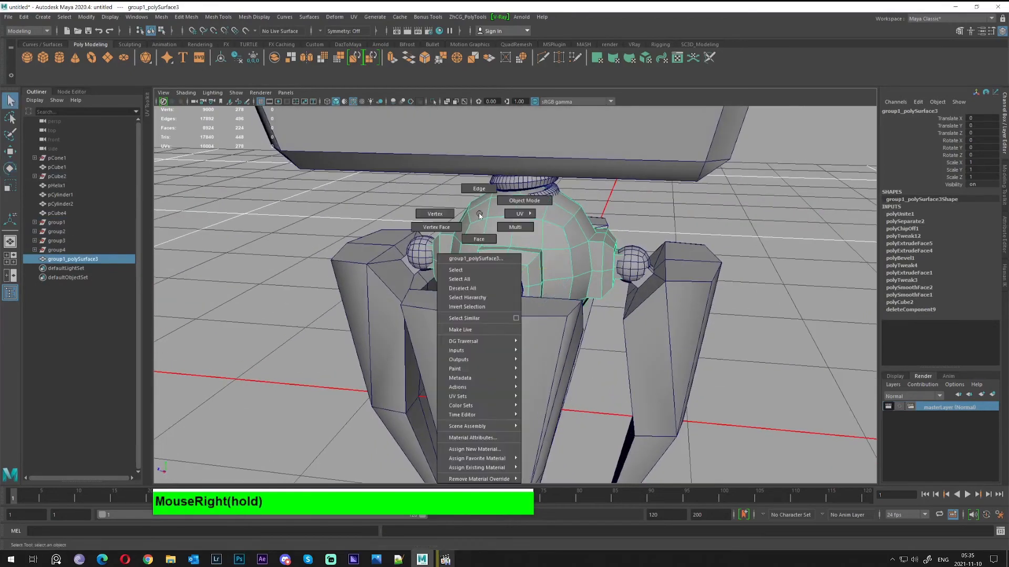
right_click_drag(480, 214, 412, 204)
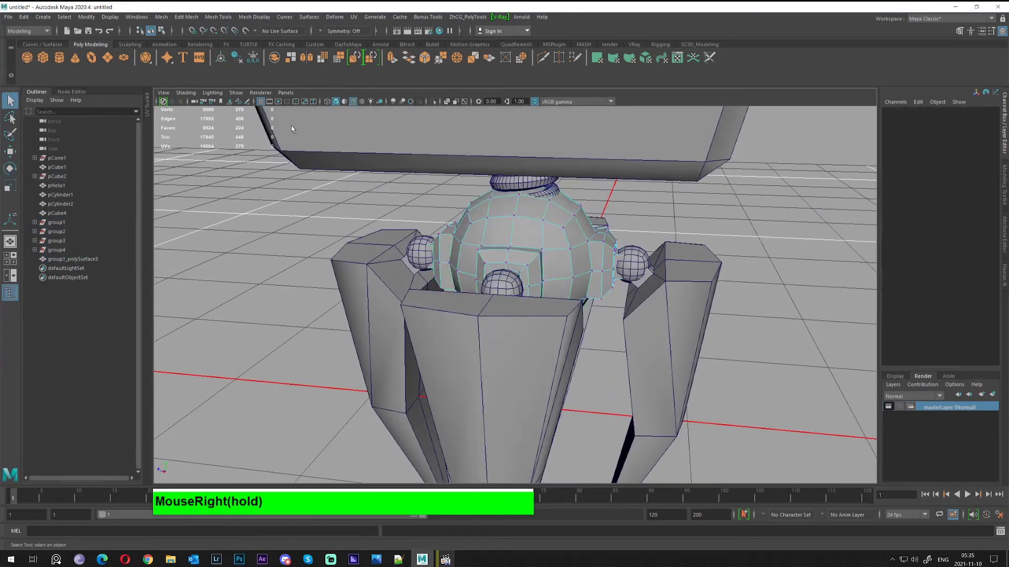
left_click_drag(292, 128, 845, 497)
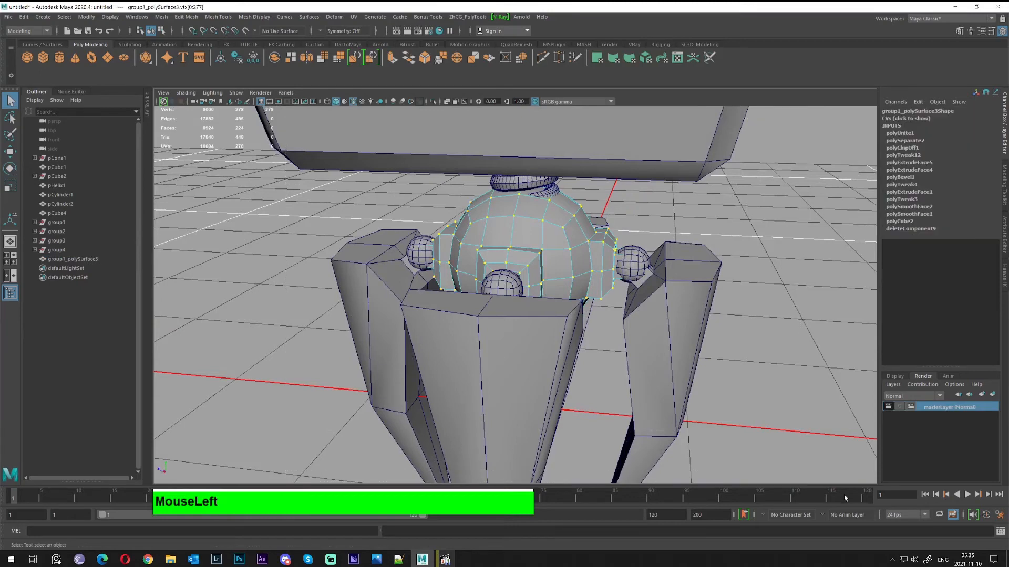
right_click(524, 232)
right_click_drag(525, 233, 559, 188, "shift")
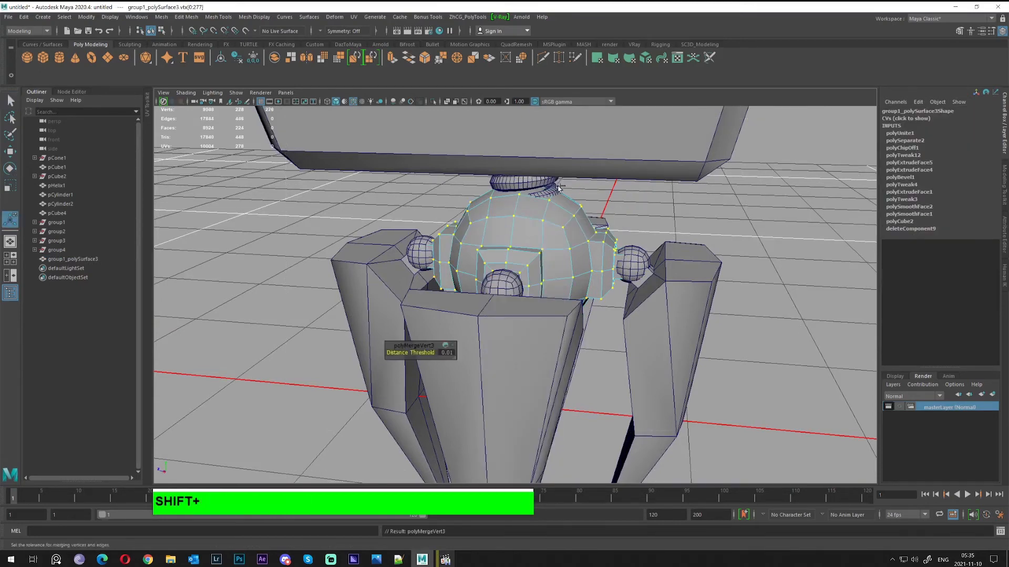
right_click(533, 223)
Return the hip to object mode, deselect, and frame the whole assembled robot
right_click(549, 210)
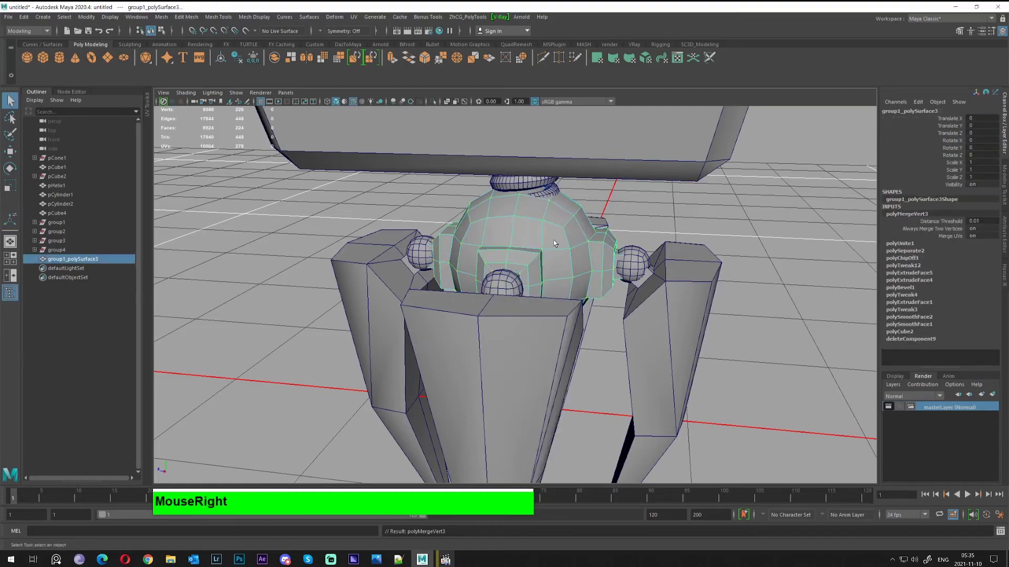
left_click(767, 227)
left_click_drag(599, 236, 321, 265, "alt")
scroll(480, 259, "down", 5, "alt")
right_click_drag(321, 265, 278, 263, "alt")
mouse_move(473, 263)
left_mouse_down("alt")
mouse_move(415, 270)
mouse_move(489, 257)
left_mouse_up("alt")
middle_click_drag(489, 257, 485, 314, "alt")
left_click_drag(486, 313, 447, 319, "alt")
middle_click_drag(447, 318, 435, 292, "alt")
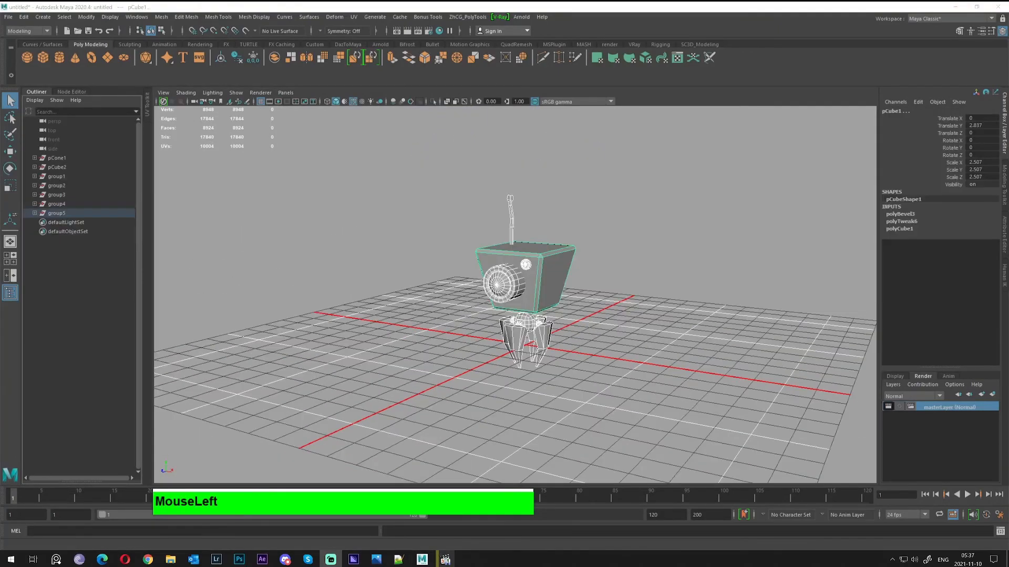
left_click_drag(603, 239, 531, 229, "alt")
left_click(532, 231)
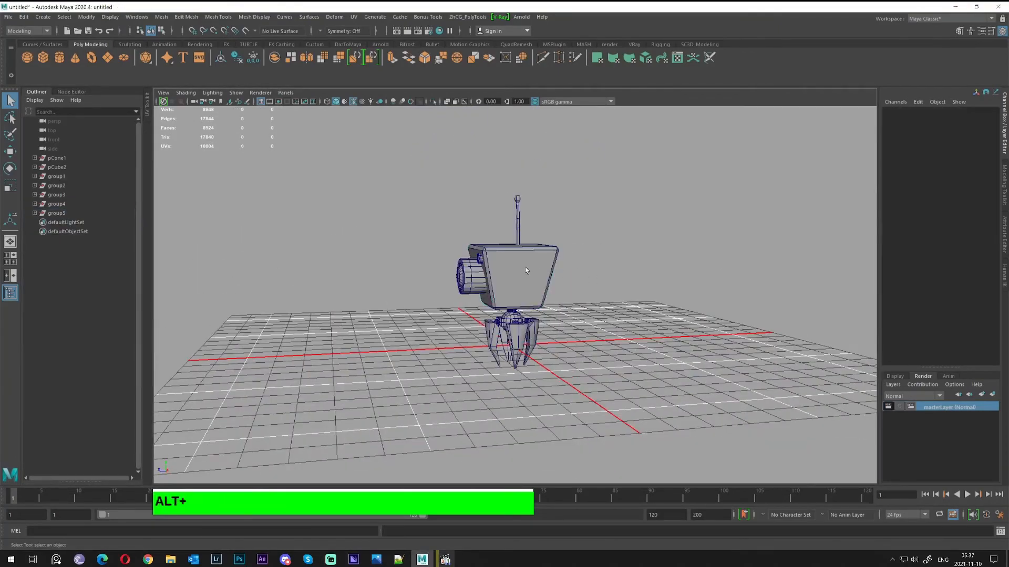
scroll(598, 336, "up", 5, "alt")
left_click_drag(524, 266, 406, 184, "alt")
Select every robot part and group them with Ctrl+G
scroll(408, 186, "down", 3)
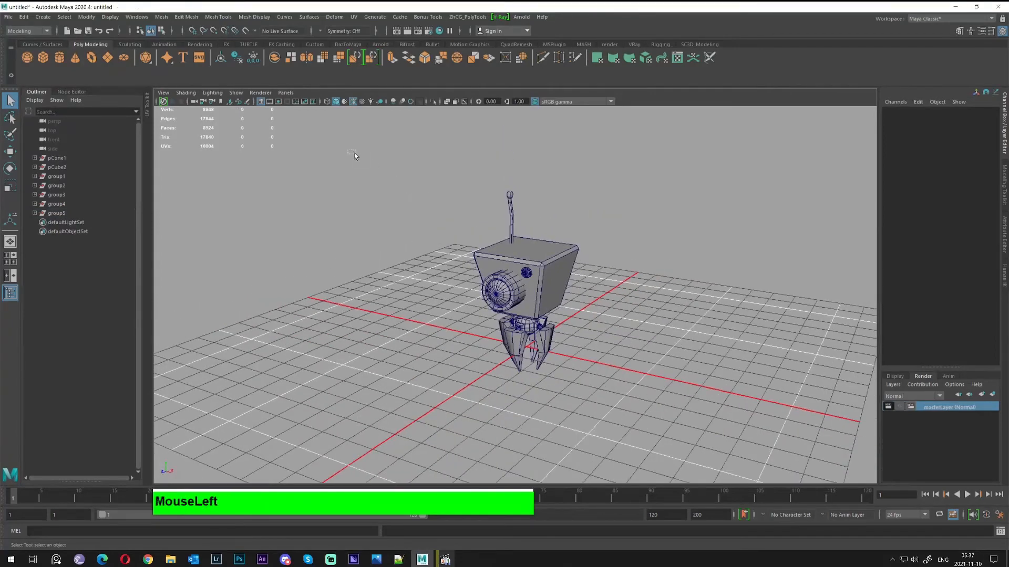
left_click_drag(348, 151, 740, 406)
right_click_drag(430, 303, 412, 131, "alt")
left_click_drag(399, 128, 650, 404)
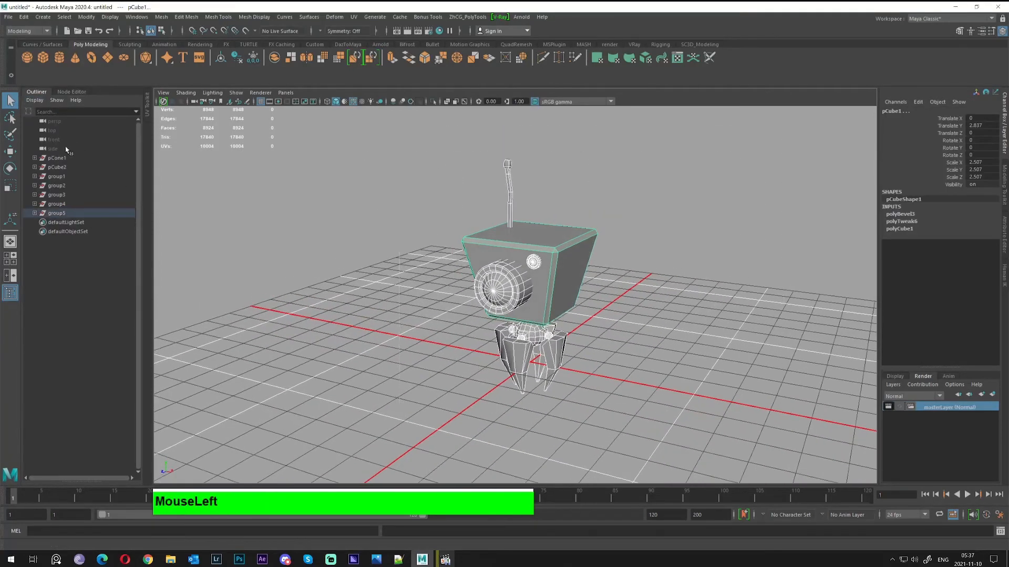
key("ctrl+g")
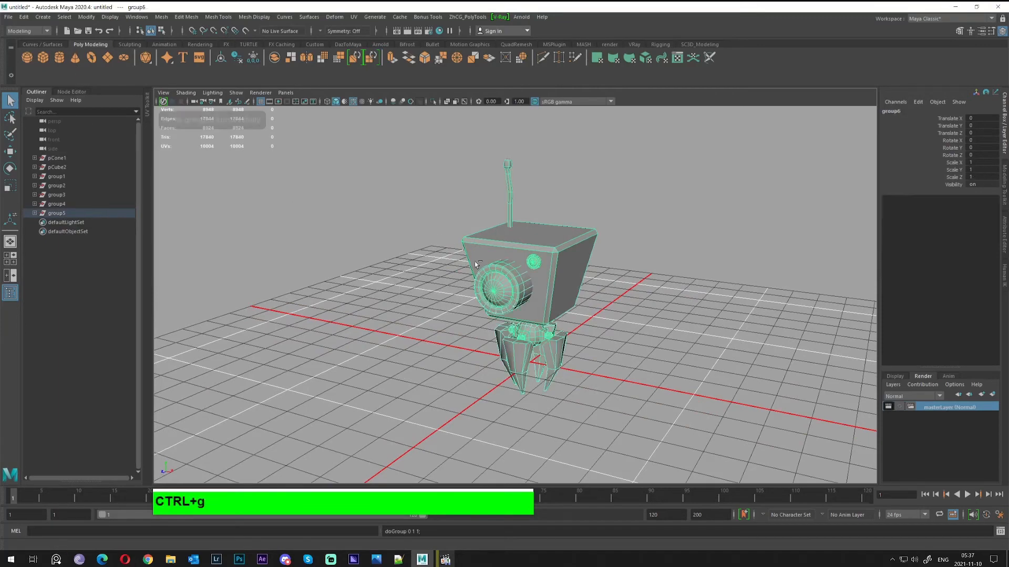
Move the new group6 out of group5 to the top level and rename it grp_robot_01
key("alt+f")
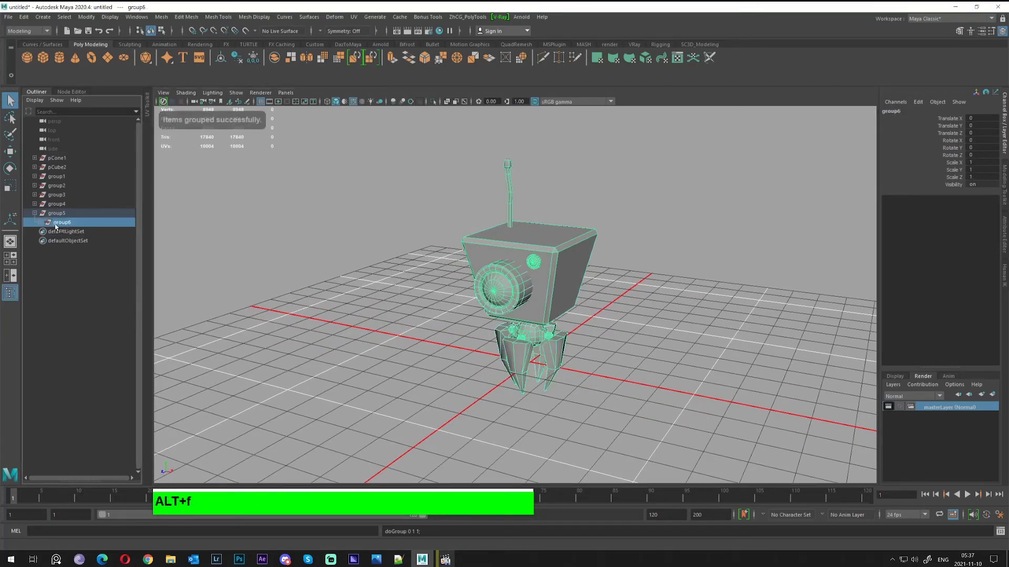
middle_click_drag(56, 225, 68, 325)
left_click_drag(364, 246, 376, 223, "alt")
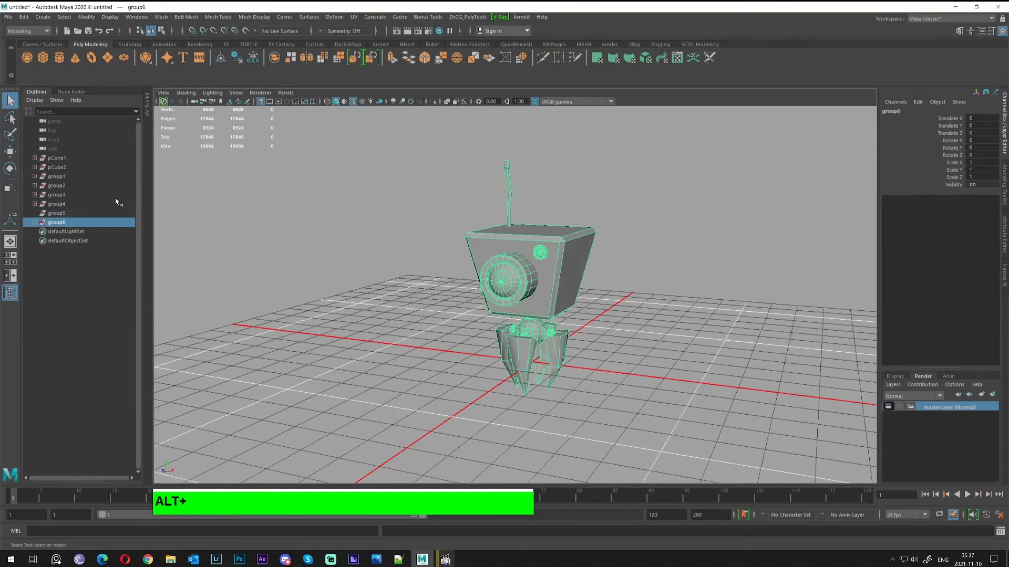
double_click(64, 222)
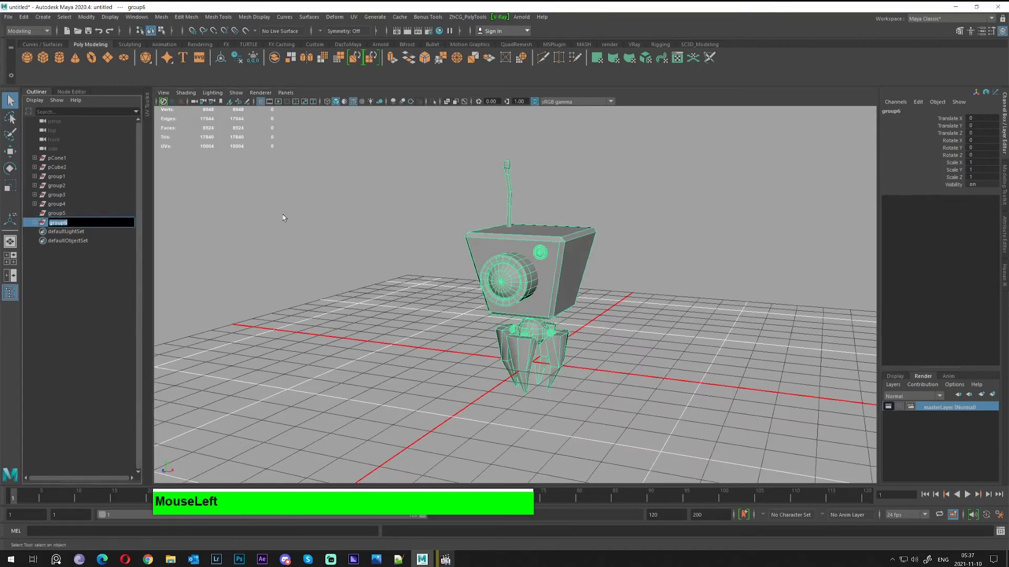
type("gP")
key("BackSpace")
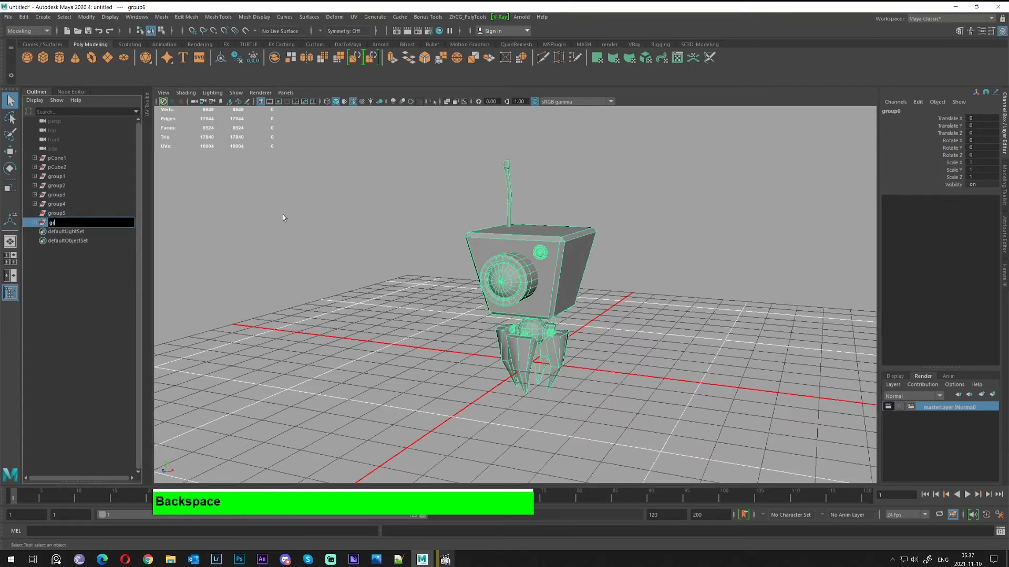
type("rp_robot")
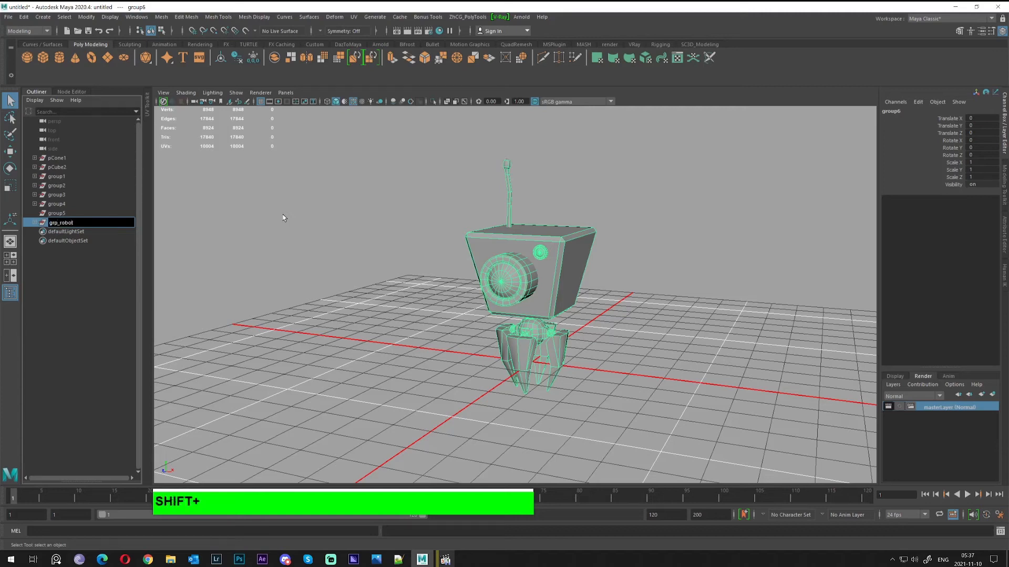
type("_01")
key("Return")
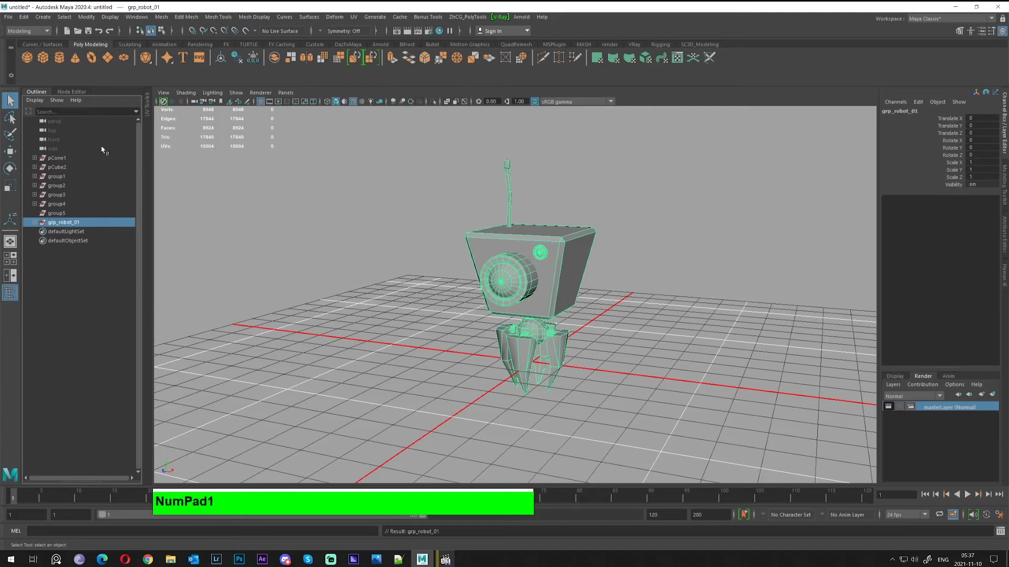
Center the pivot and freeze transformations on grp_robot_01, then select leftover group5
left_click(61, 222)
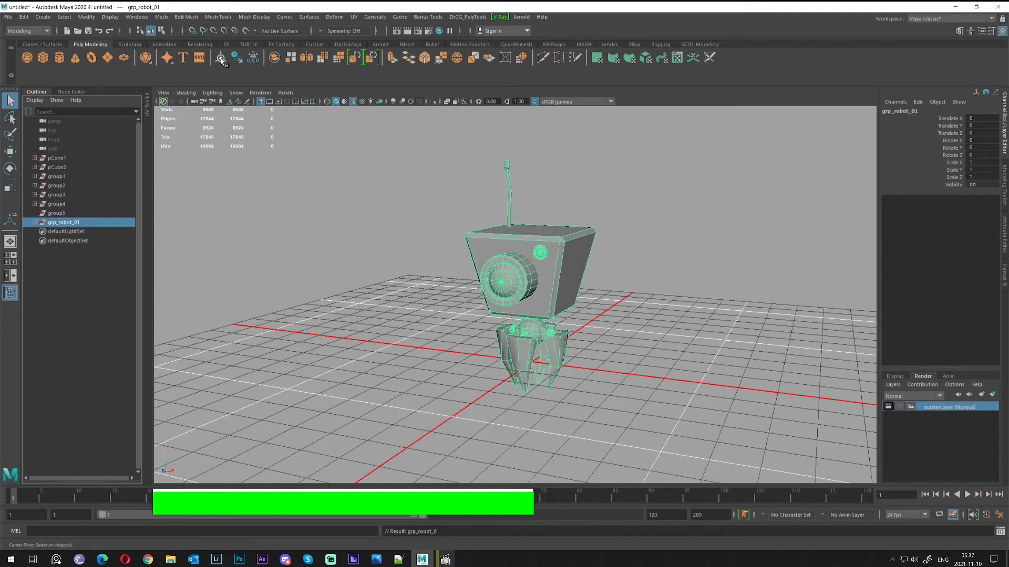
left_click(221, 59)
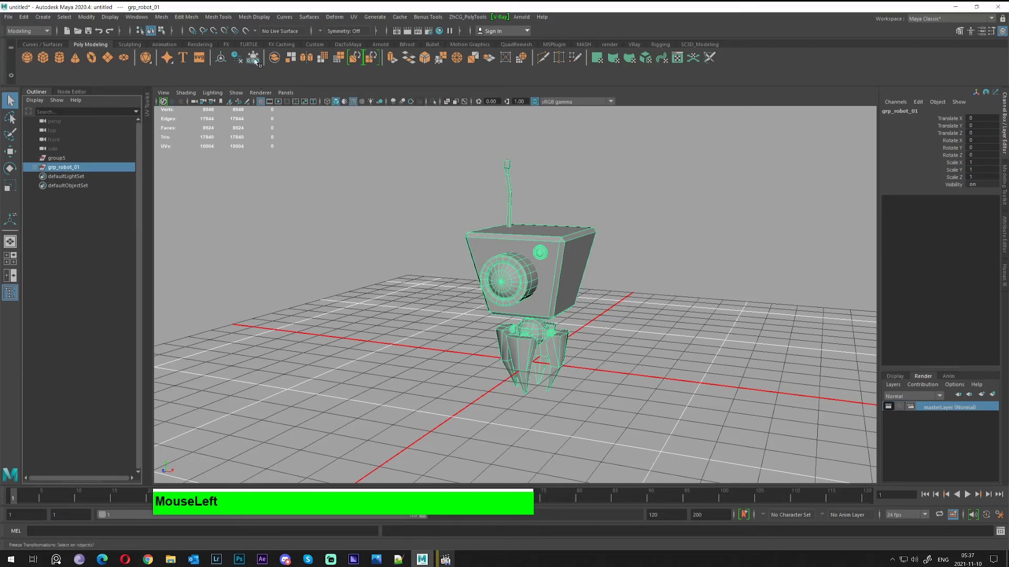
left_click(254, 59)
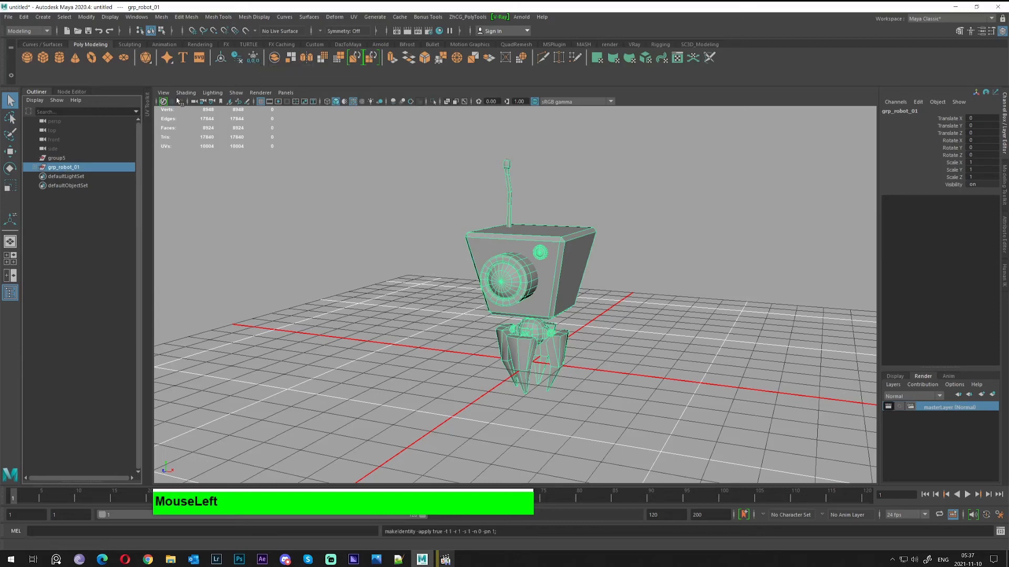
left_click(58, 159)
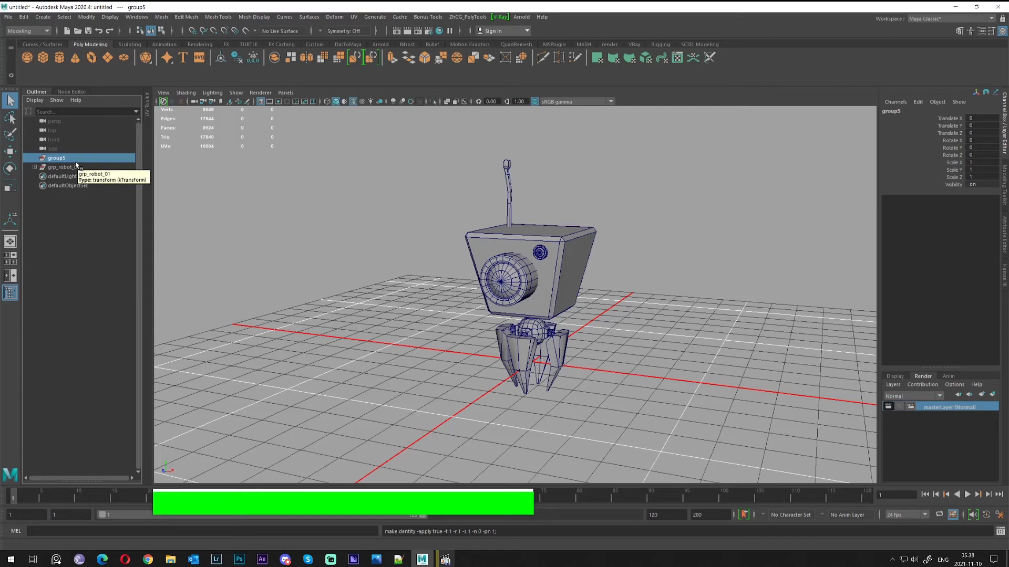
Delete group5 and expand grp_robot_01 to show its 14 parts
key("Delete")
left_click(35, 158)
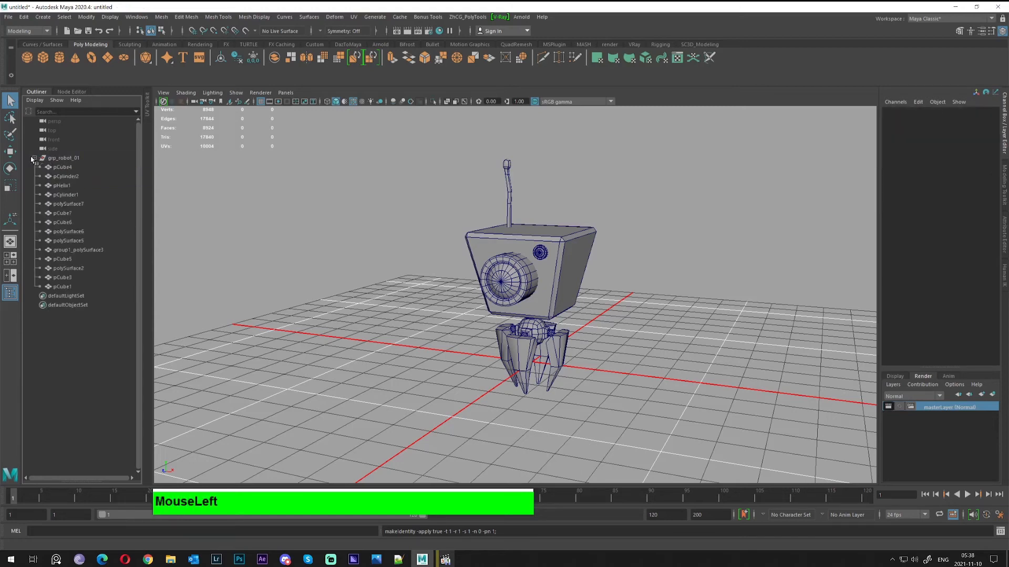
left_click(66, 168)
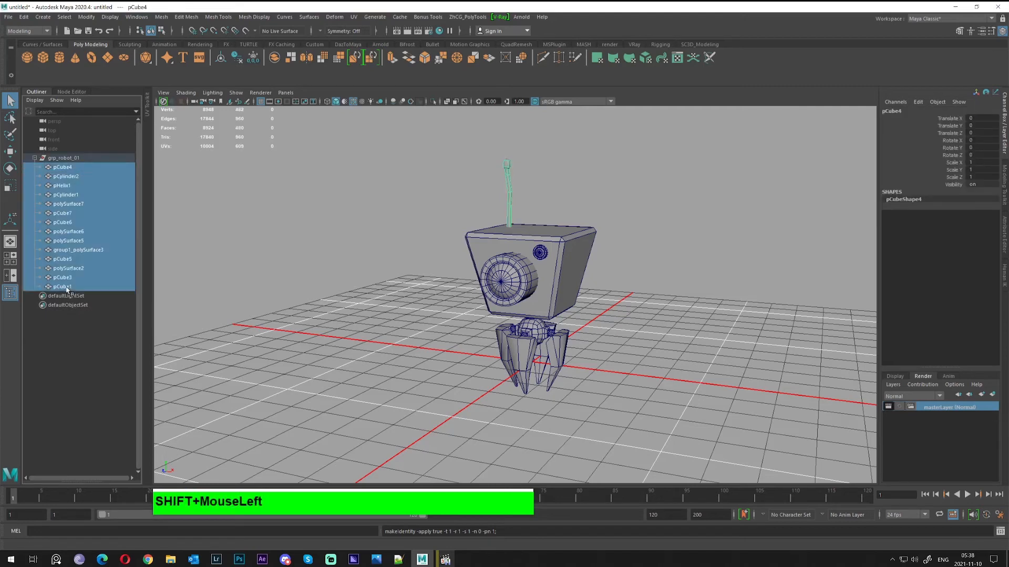
left_click(70, 287, "shift")
Rename the antenna cube pCube4 to antena
left_click(507, 184)
left_click_drag(507, 184, 539, 194, "alt")
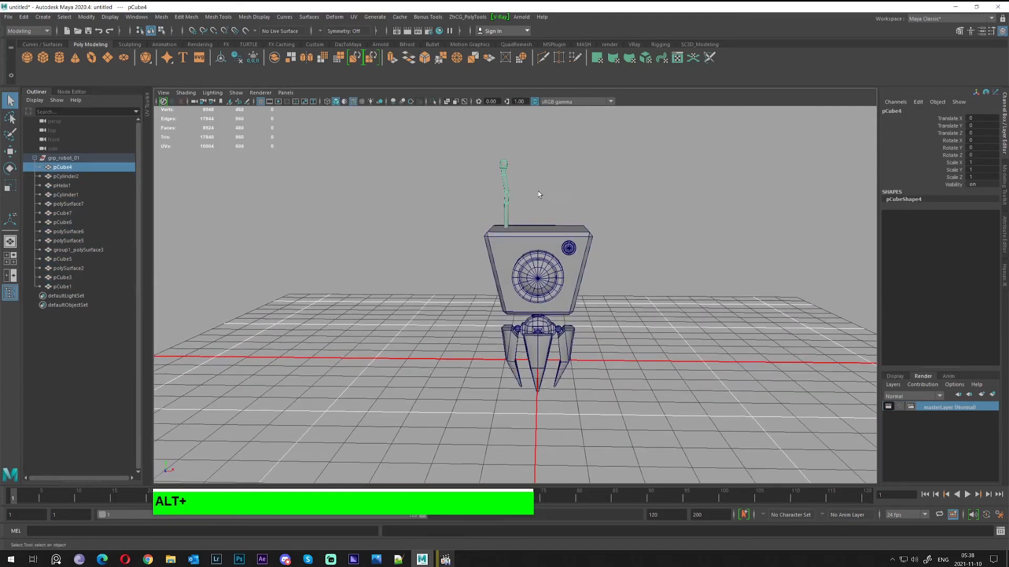
double_click(901, 113)
type("antena")
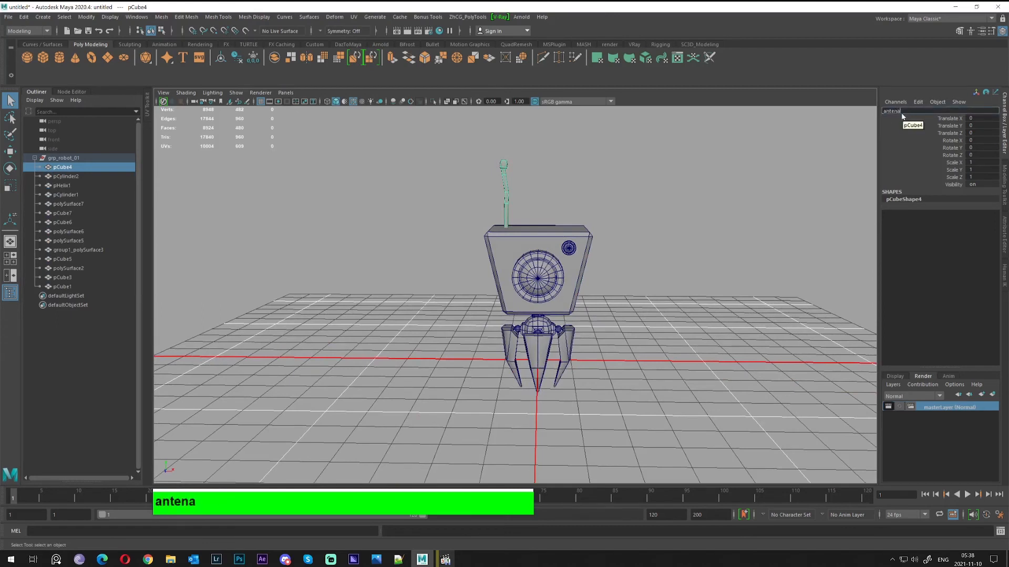
key("Return")
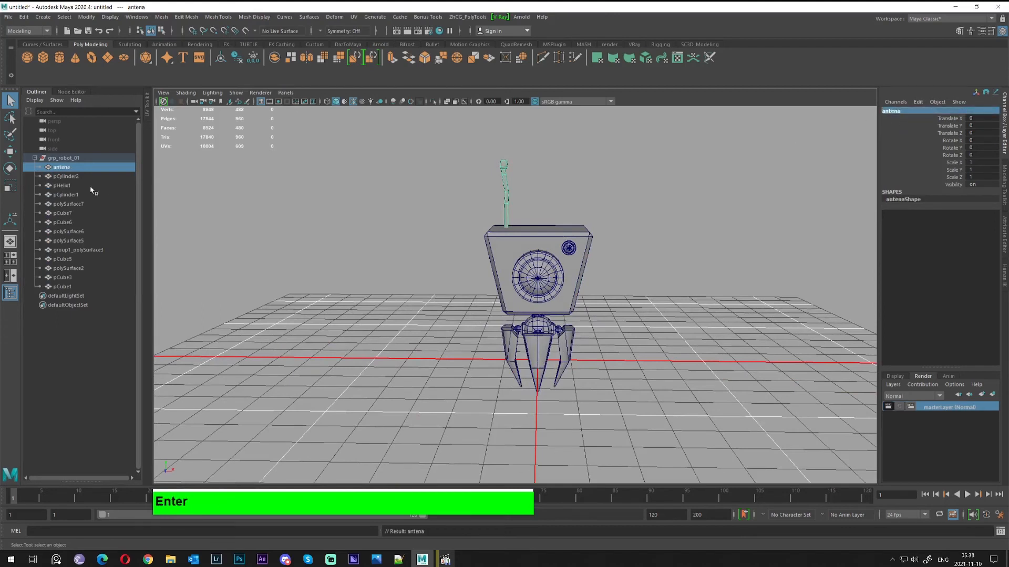
Rename the large eye cylinder pCylinder1 to camera_01 and copy that name
left_click(76, 178)
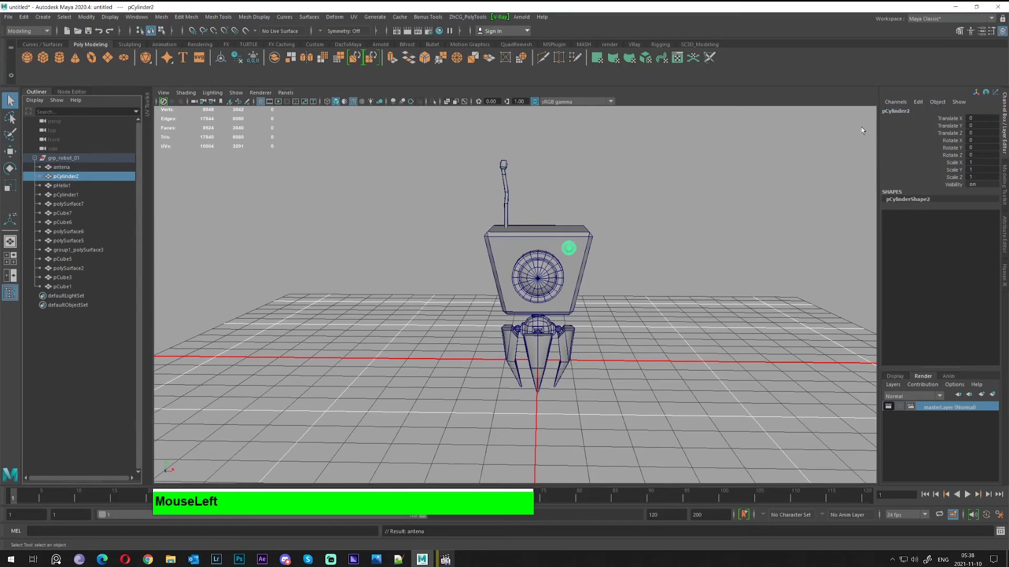
left_click_drag(394, 210, 507, 266, "alt")
left_click(515, 269)
left_click(913, 111)
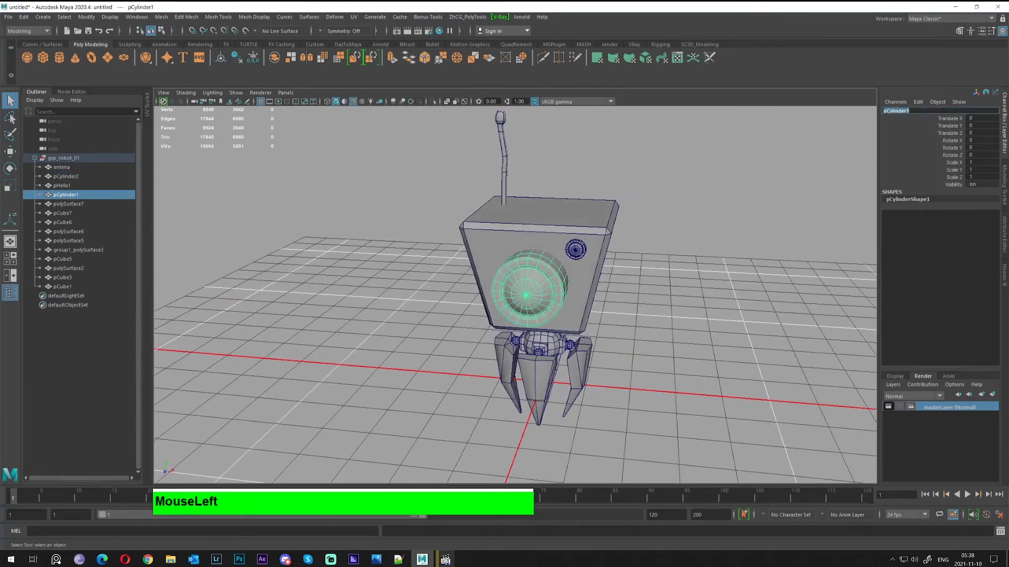
type("camera_01")
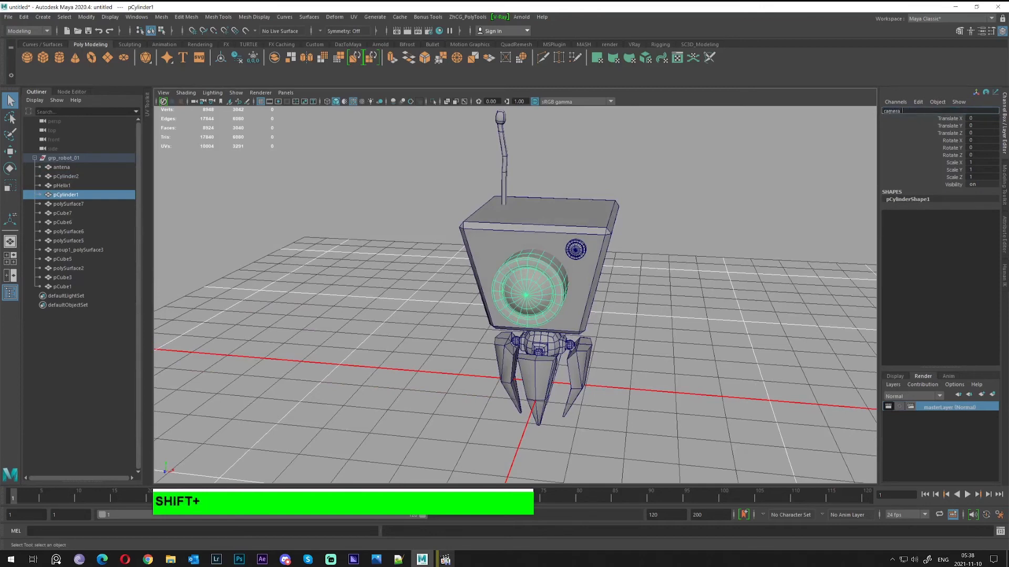
key("ctrl+a")
key("ctrl+c")
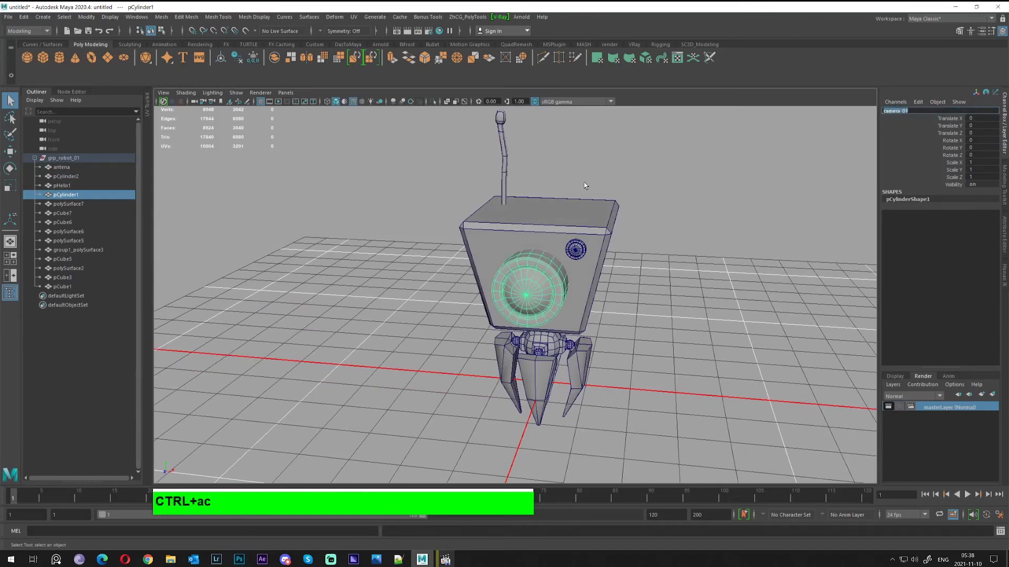
Rename the small eye cylinder to camera_02 by pasting and editing the name
left_click(575, 249)
left_click(898, 111)
key("ctrl+v")
left_click(906, 111)
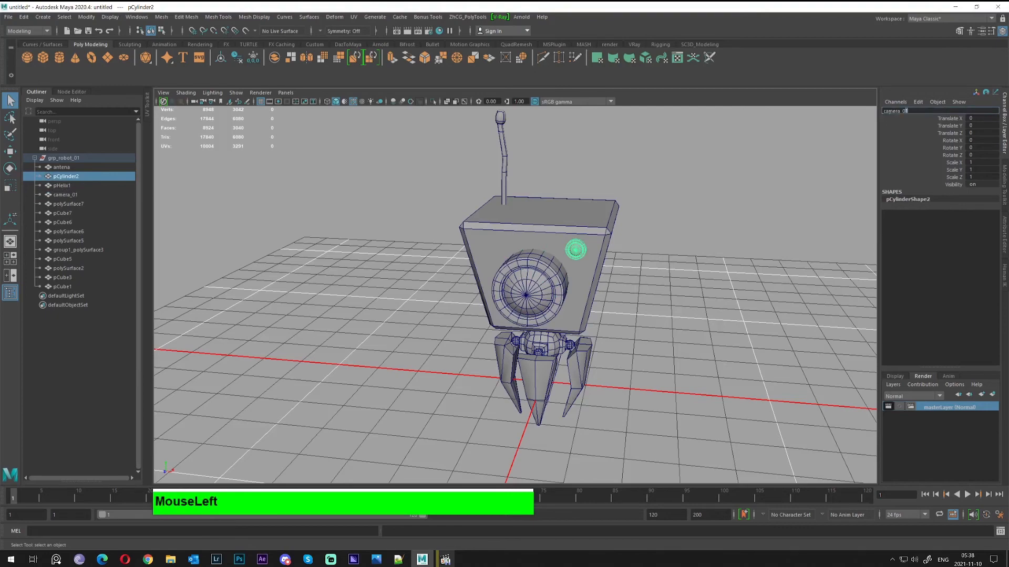
left_click_drag(821, 170, 664, 262, "alt")
middle_click_drag(663, 263, 646, 236, "alt")
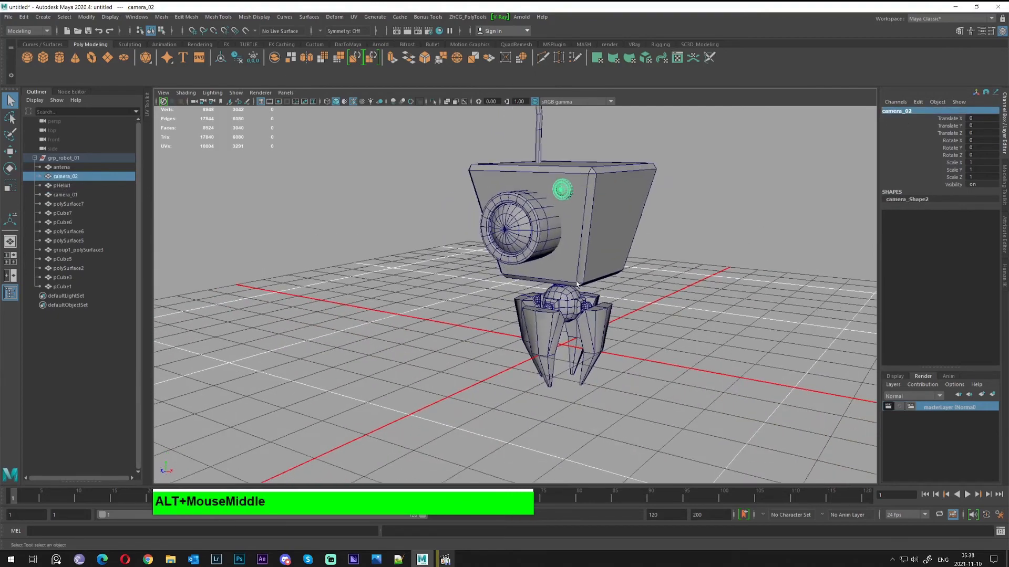
left_click_drag(646, 236, 590, 267, "alt")
Rename the spring helix pHelix1 to neck
left_click(556, 274)
left_click_drag(710, 214, 721, 248, "alt")
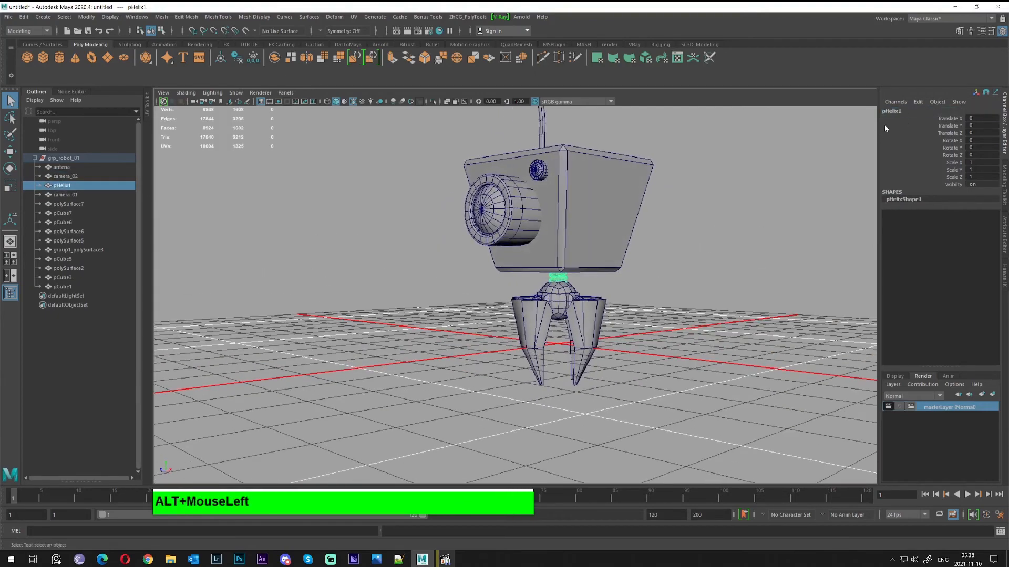
left_click(898, 111)
type("neck")
key("Return")
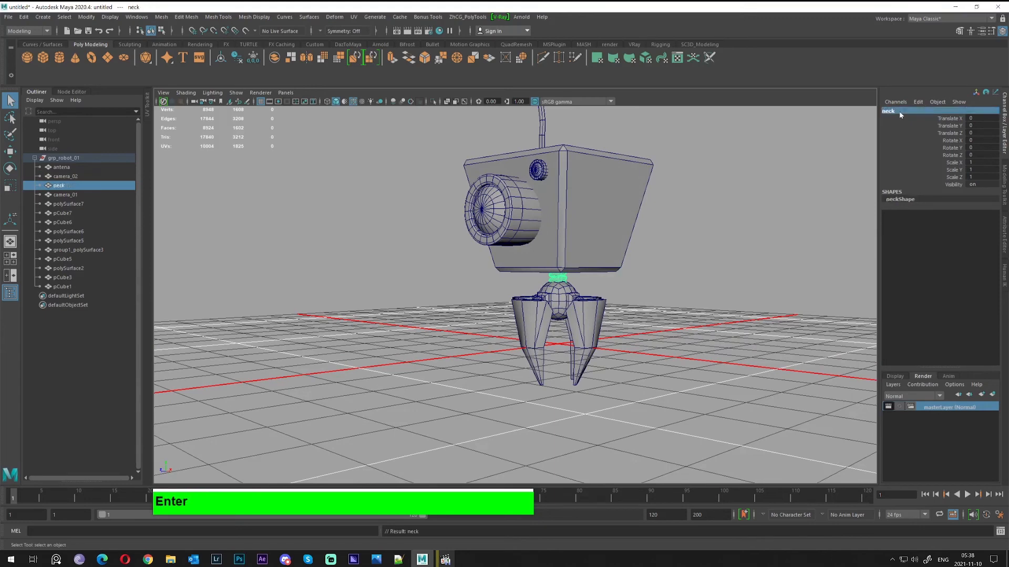
Rename the hip sphere to hibs
right_click_drag(662, 237, 709, 241, "alt")
left_click(570, 300)
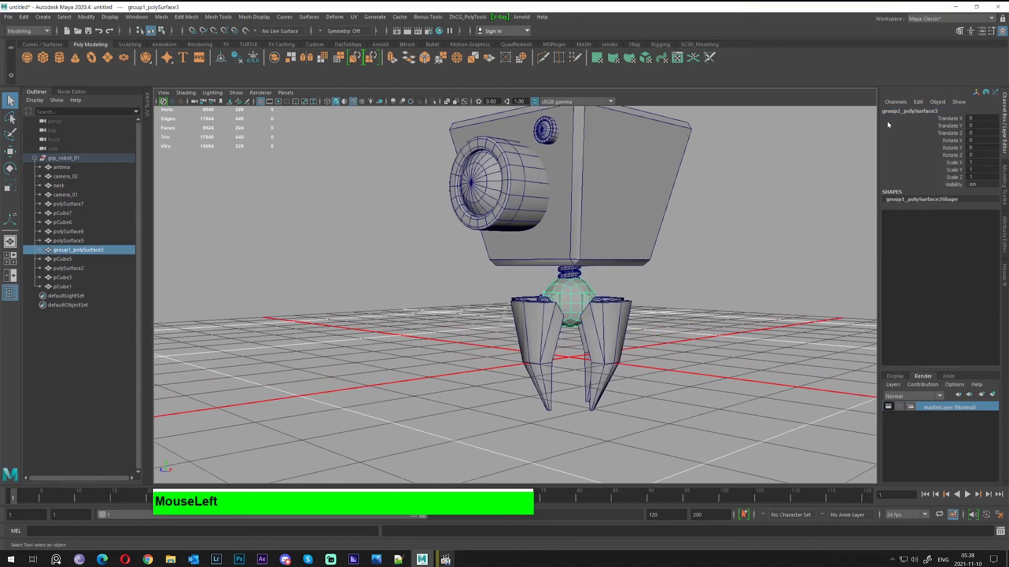
left_click(901, 112)
type("hibs")
key("Return")
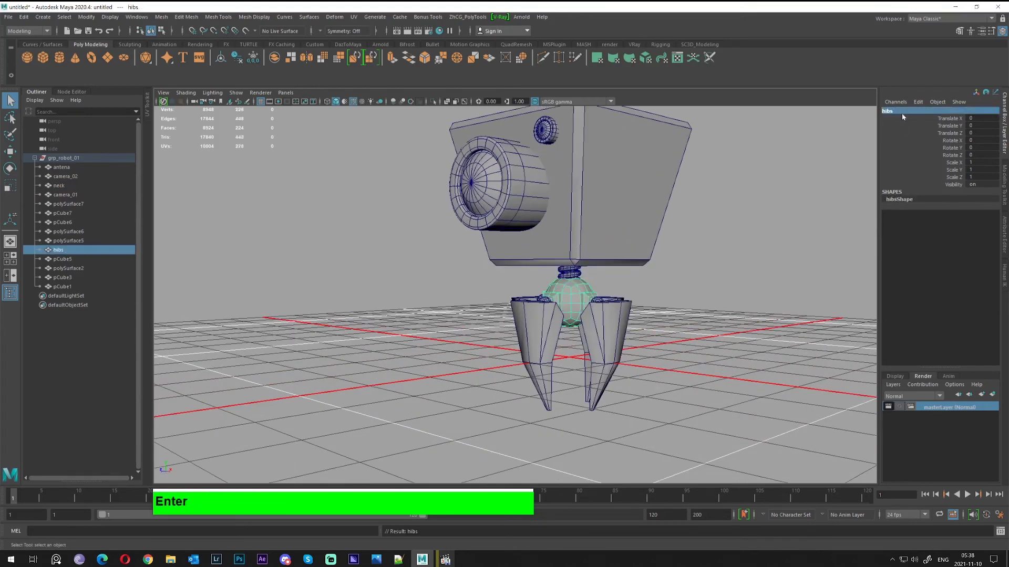
Rename the front leg polySurface7 to leg_front_01
right_click_drag(615, 379, 632, 386, "alt")
left_click_drag(631, 386, 588, 356, "alt")
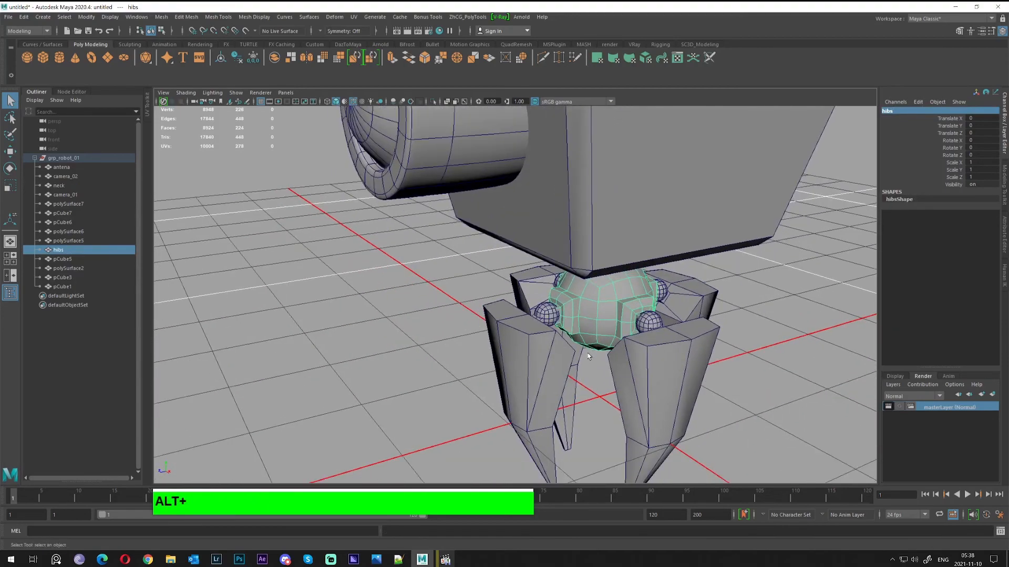
left_click(545, 331)
left_click_drag(545, 331, 782, 294, "alt")
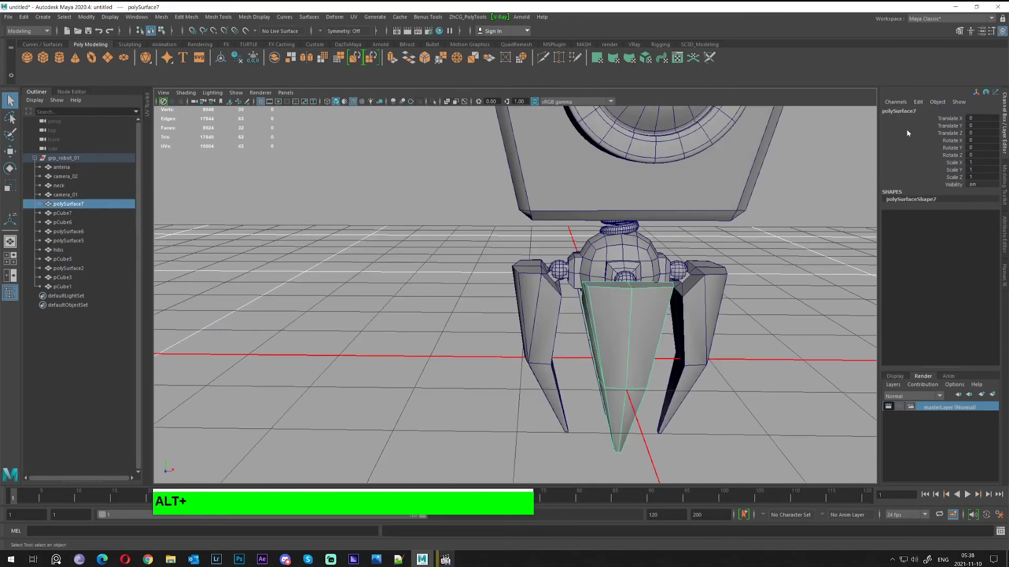
double_click(899, 111)
type("leg")
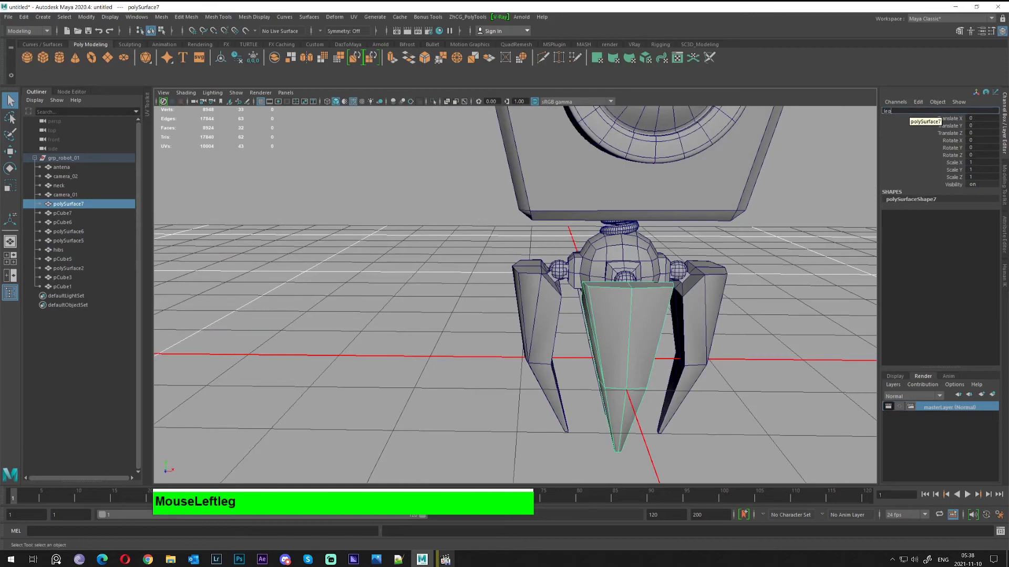
type("_front")
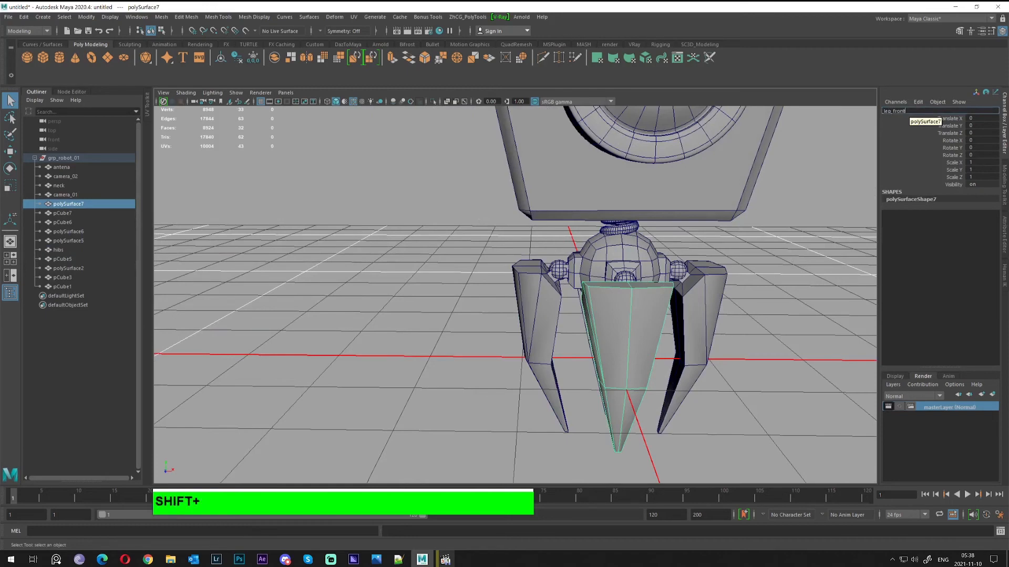
type("_01")
key("ctrl+a")
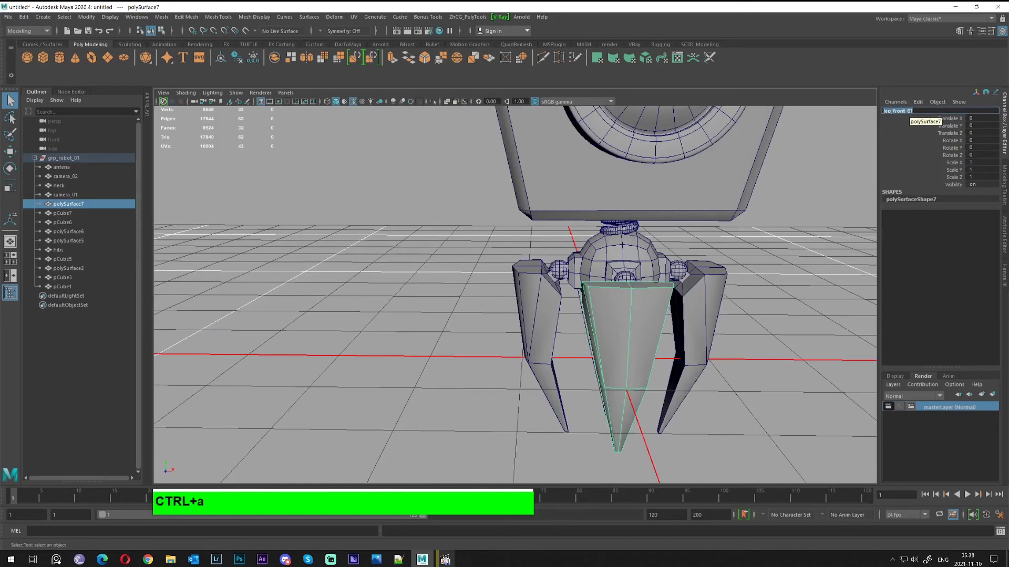
Rename leg polySurface6 to leg_back_01 by pasting and editing the name
left_click_drag(778, 305, 625, 339, "alt")
left_click(638, 343)
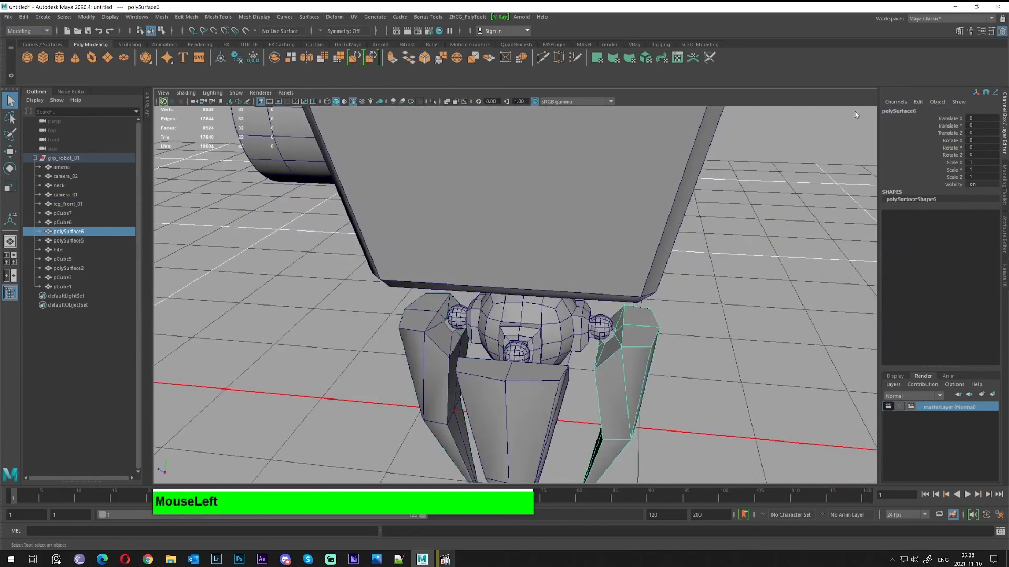
left_click(923, 111)
key("ctrl+v")
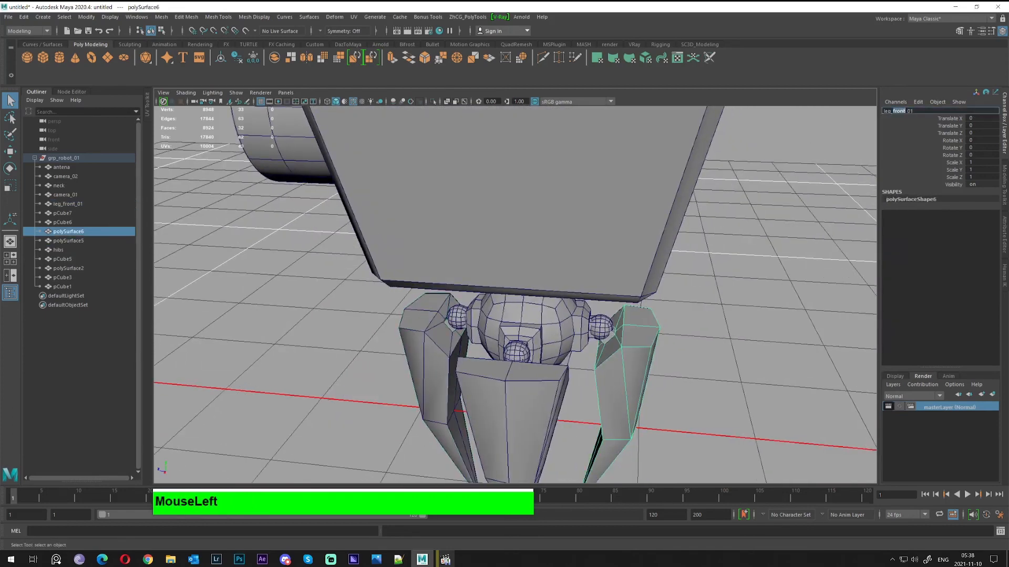
type("back")
key("Return")
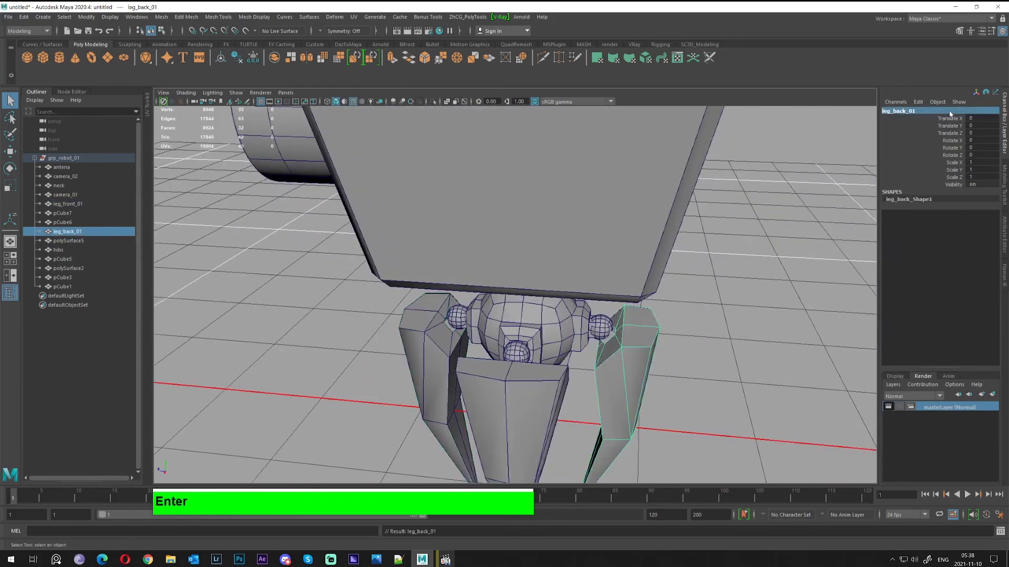
Select leg polySurface2, then copy the name leg_back_01 from the back leg
left_click(507, 403)
left_click_drag(508, 404, 668, 347, "alt")
right_click_drag(667, 346, 720, 326, "alt")
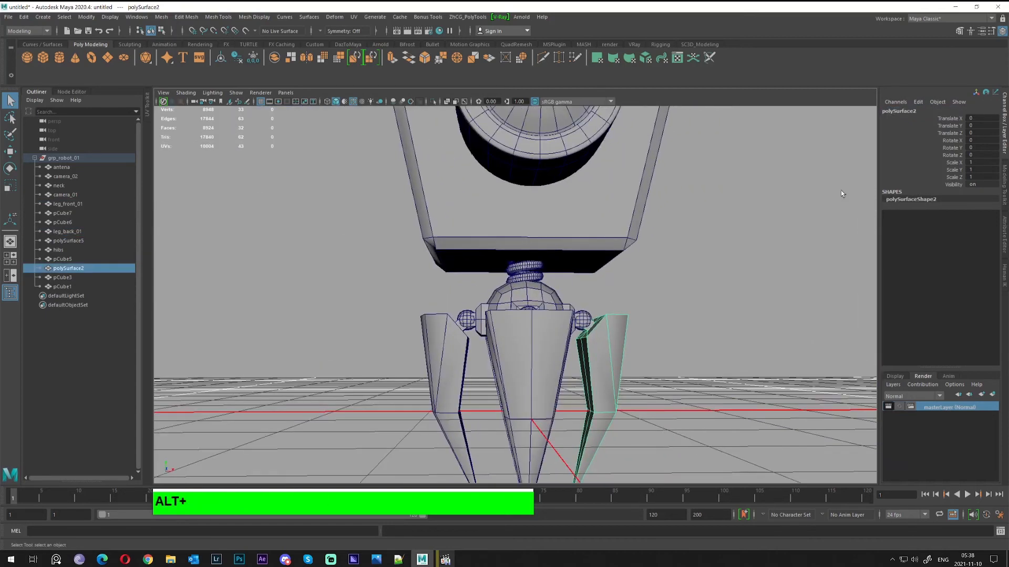
left_click(900, 111)
left_click_drag(692, 192, 762, 199, "alt")
key("ctrl+v")
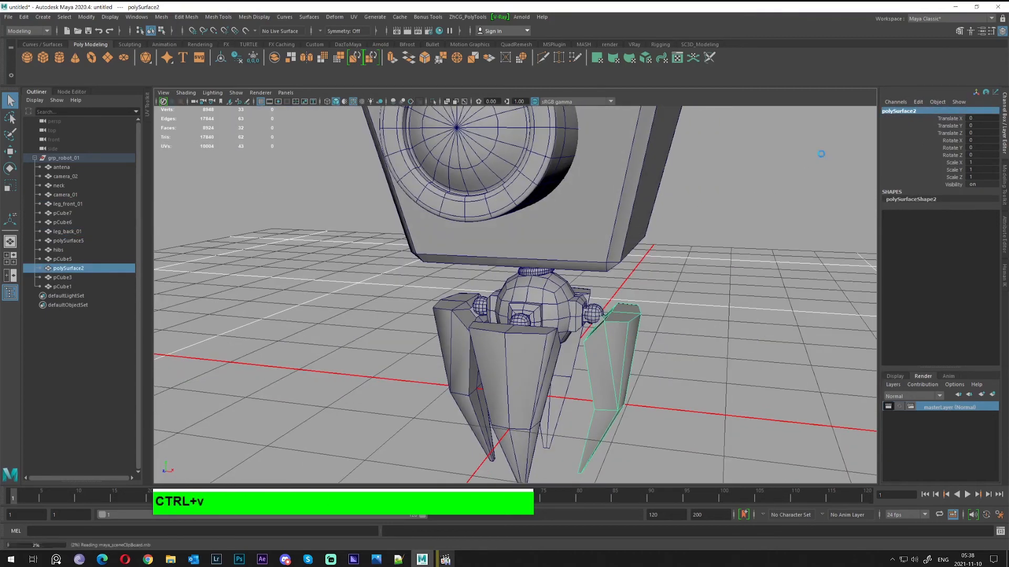
left_click(602, 351)
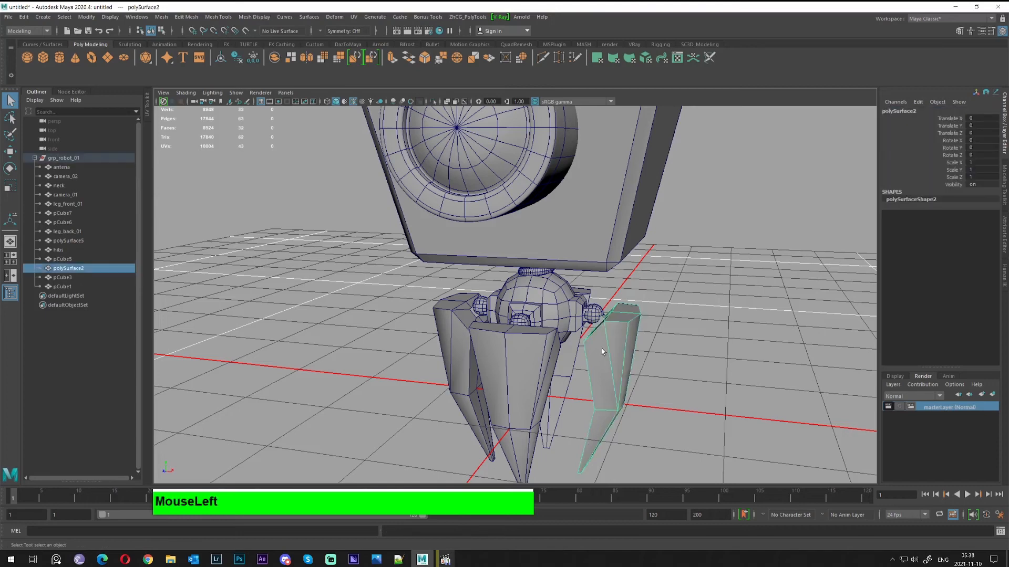
left_click(584, 292)
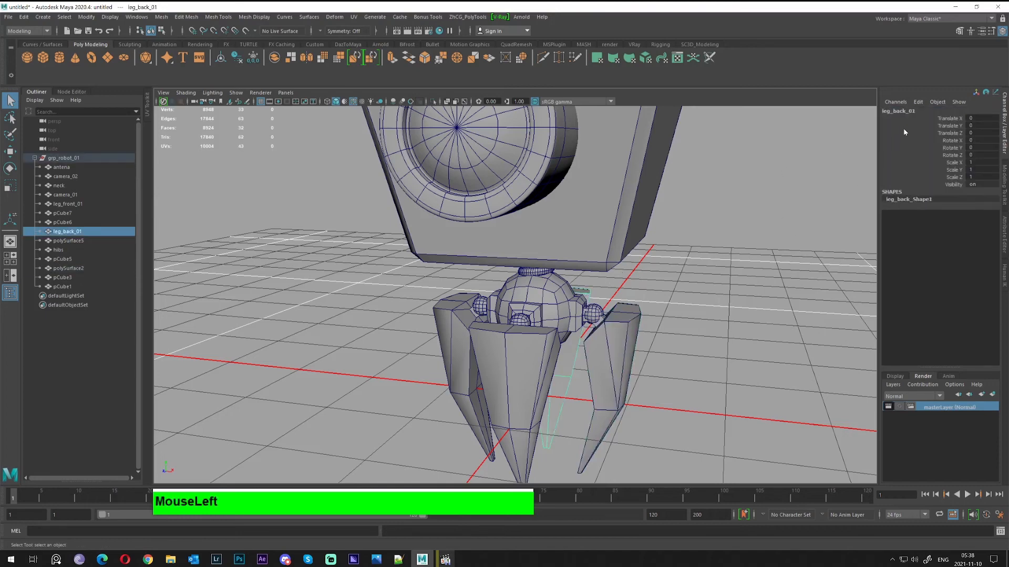
left_click(918, 111)
key("ctrl+c")
Rename the polySurface2 leg to leg_right_01
left_click(651, 295)
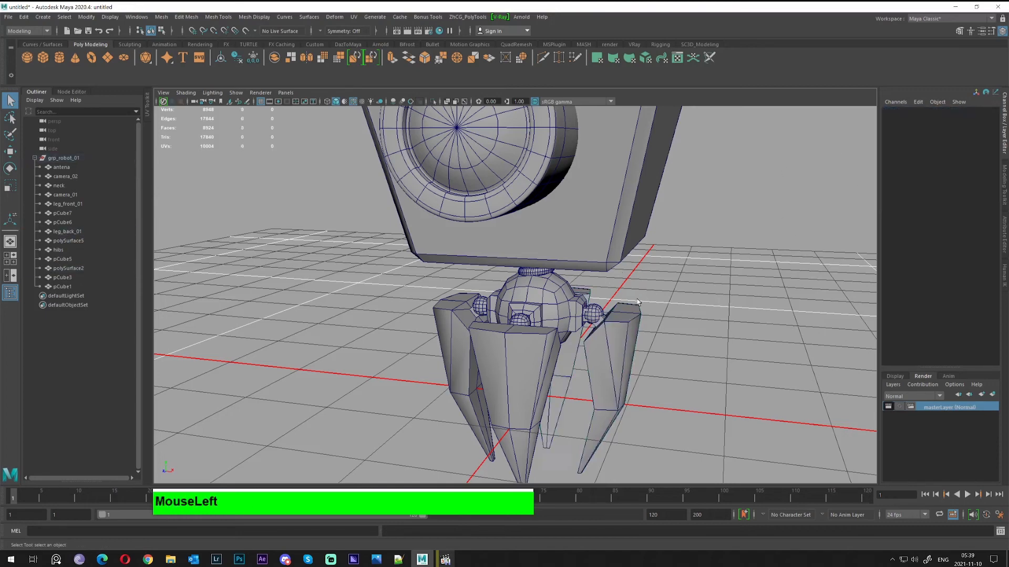
left_click(621, 321)
left_click(919, 110)
key("ctrl+v")
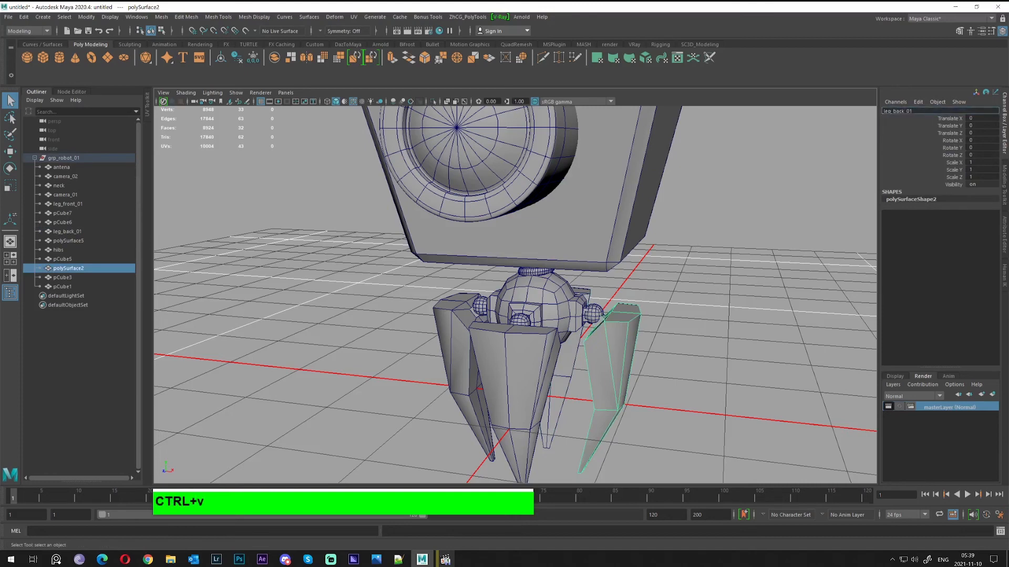
left_click_drag(892, 110, 900, 111)
type("right")
key("Return")
Rename the left leg polySurface5 to leg_left_01
left_click(447, 343)
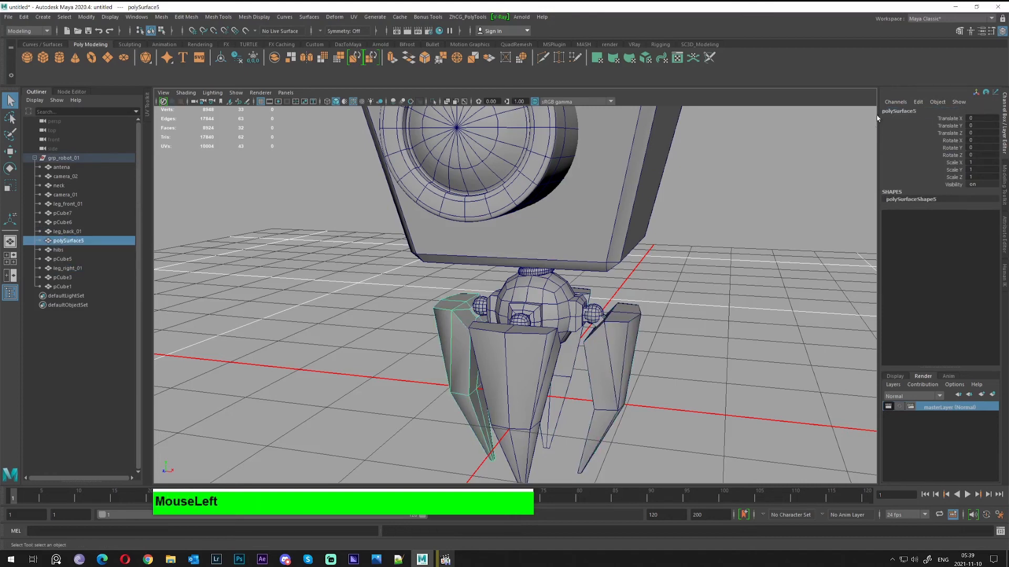
left_click(907, 111)
key("ctrl+v")
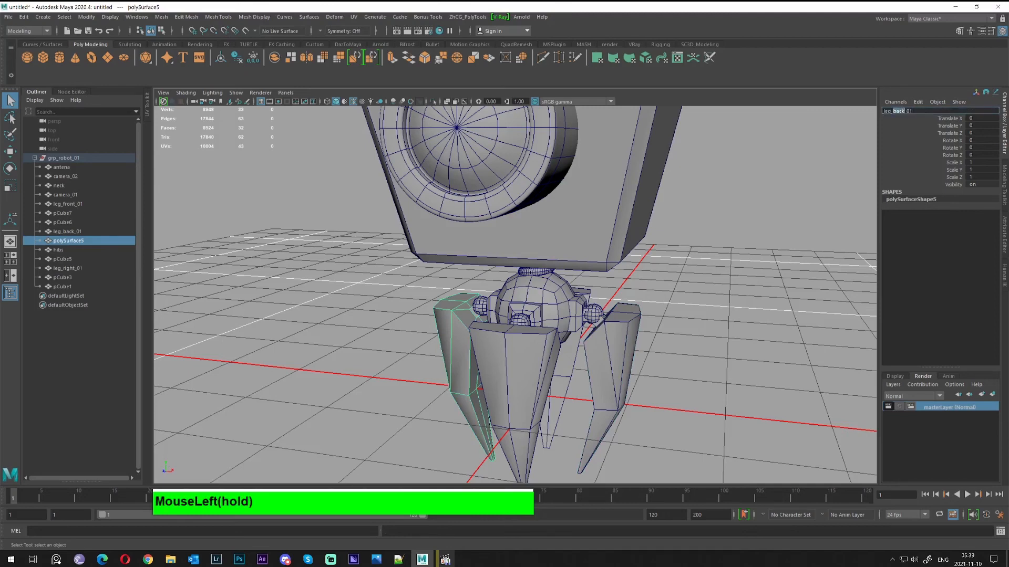
type("left")
key("Return")
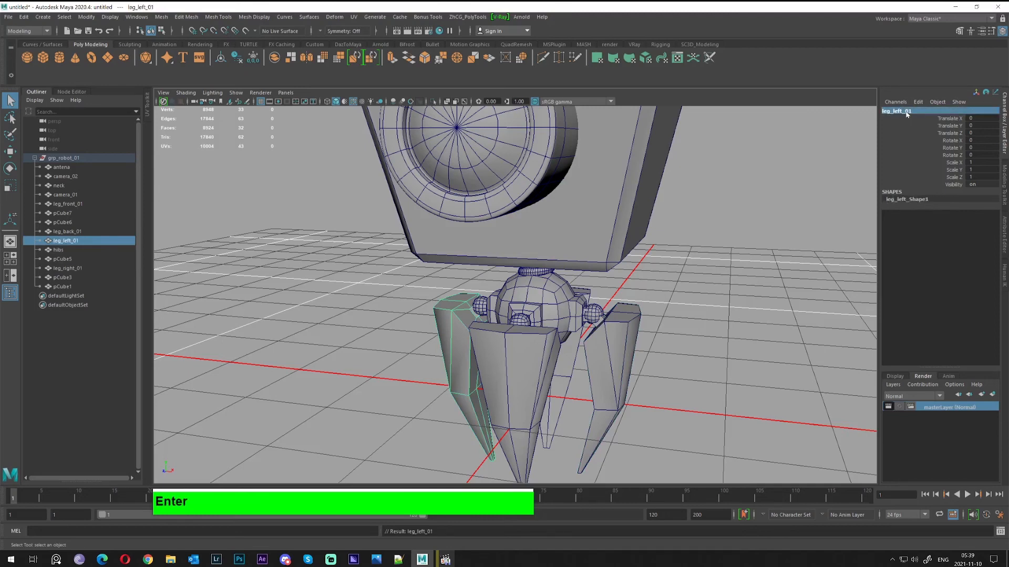
middle_click_drag(751, 222, 732, 309, "alt")
left_click_drag(732, 308, 581, 244, "alt")
Rename the front ball joint pCube7 to bal_front_01, based on the name leg_front_01
left_click(581, 244)
middle_click_drag(582, 243, 512, 272, "alt")
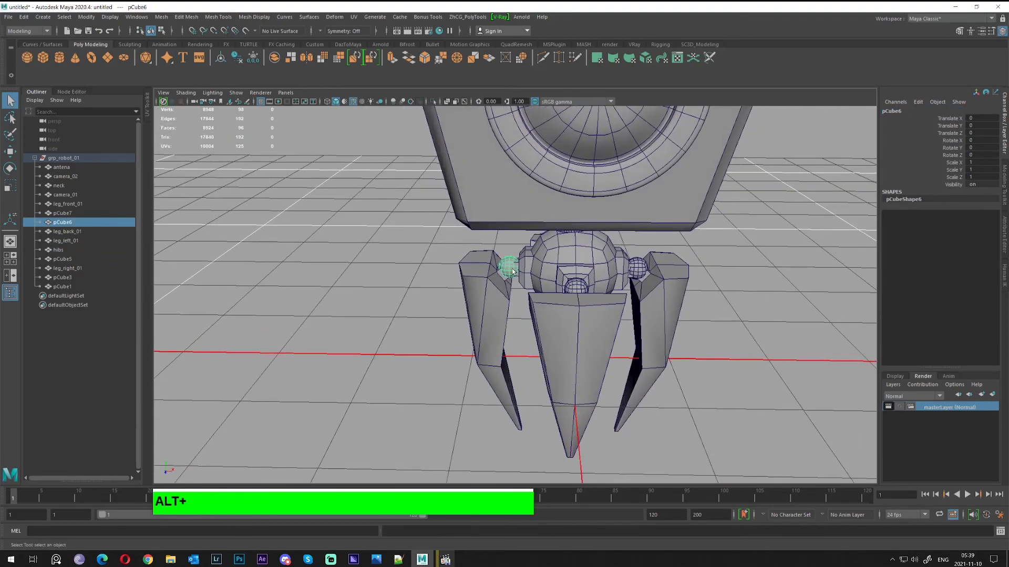
left_click_drag(539, 259, 512, 270, "alt")
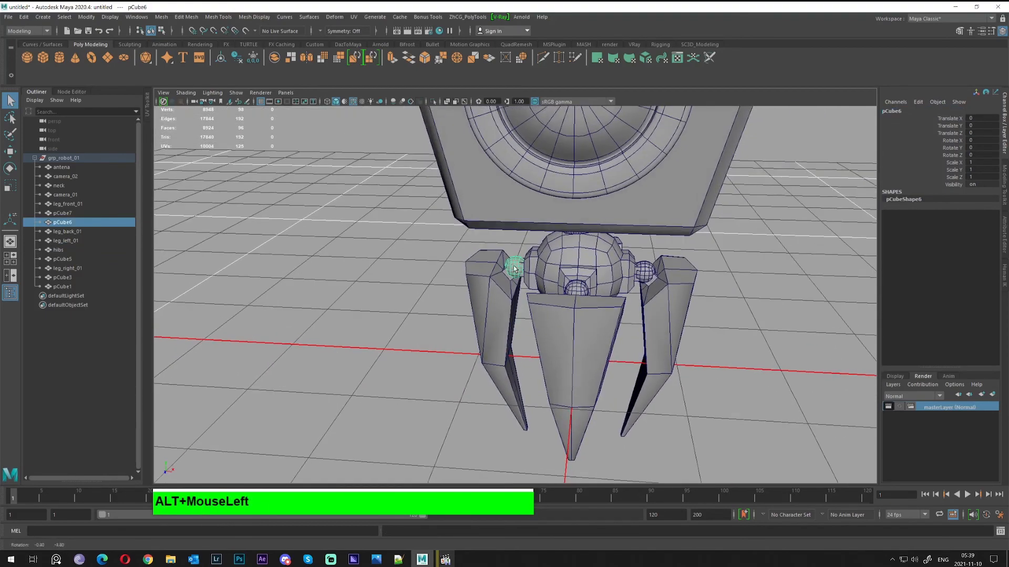
left_click(593, 322)
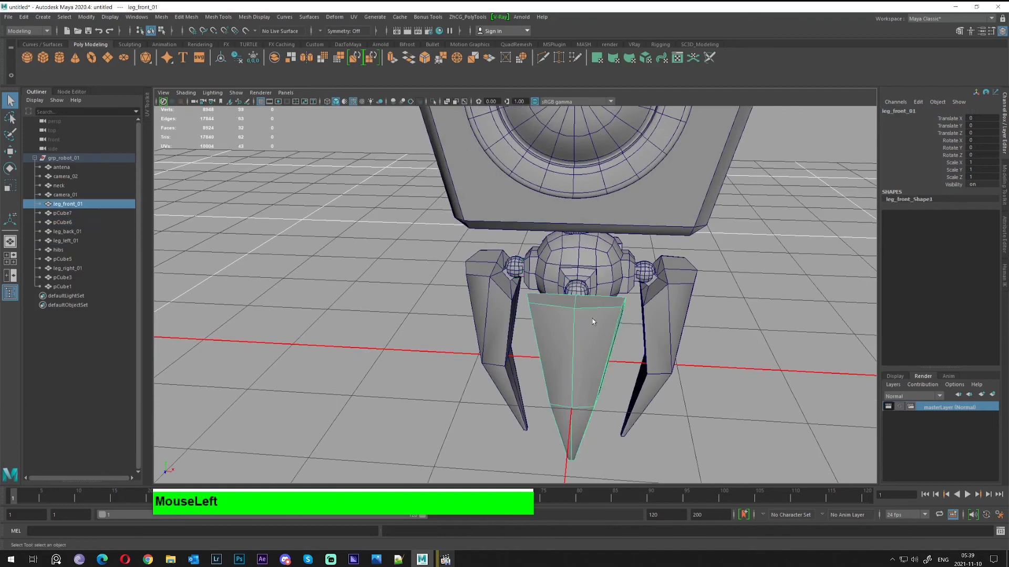
left_click(912, 113)
key("ctrl+c")
left_click(581, 293)
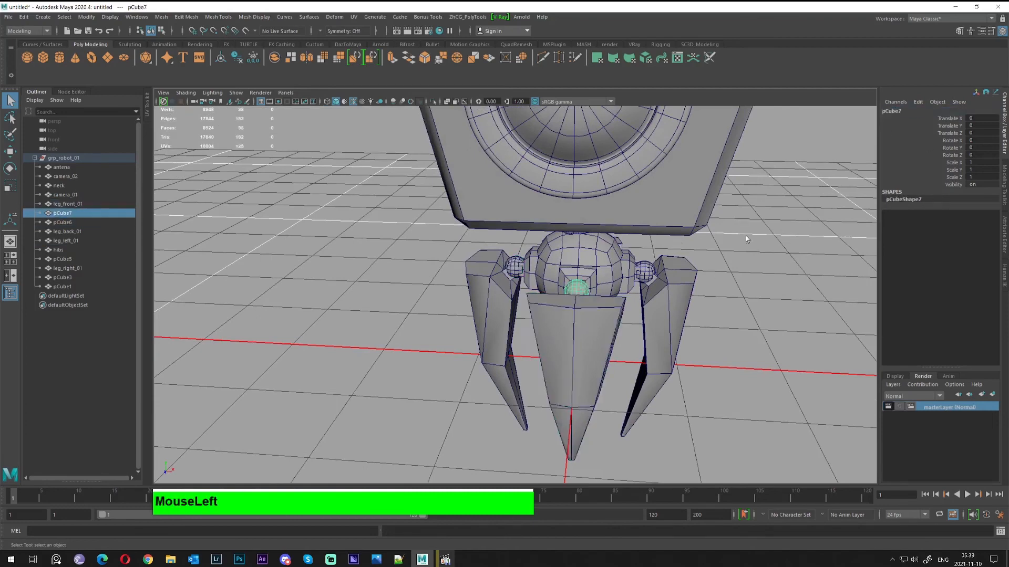
left_click(897, 112)
key("ctrl+v")
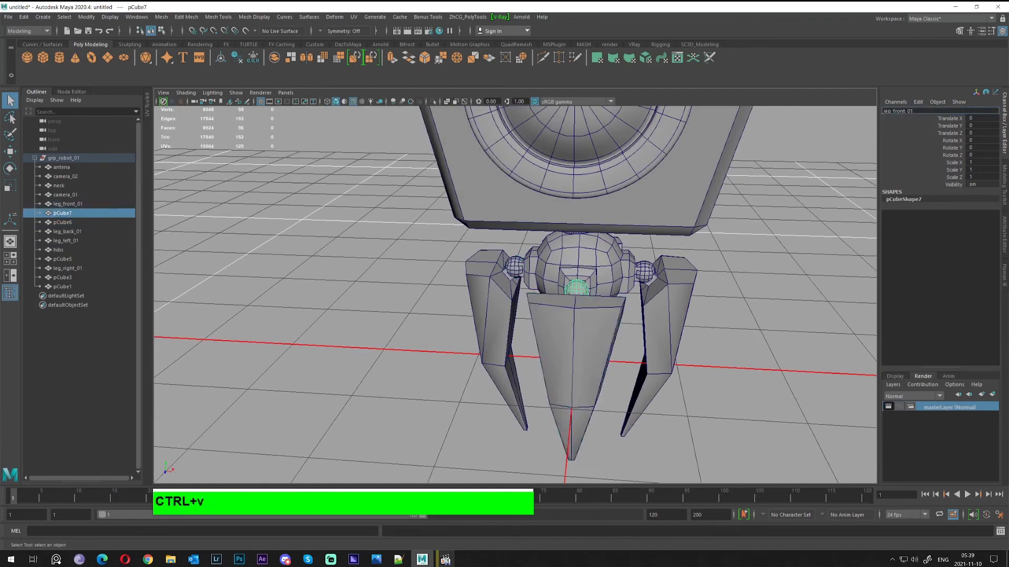
left_click_drag(883, 111, 891, 111)
type("bal")
key("ctrl+a")
key("ctrl+c")
Rename the right ball joint pCube3 to ball_right_01, based on the name leg_right_01
left_click(654, 280)
left_click(898, 114)
key("ctrl+c")
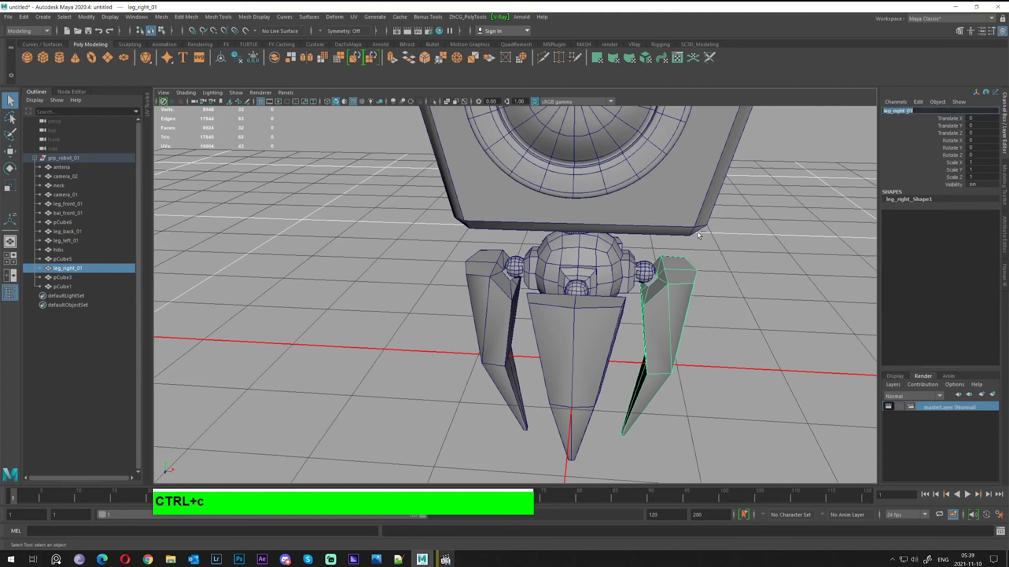
left_click(647, 272)
key("ctrl+v")
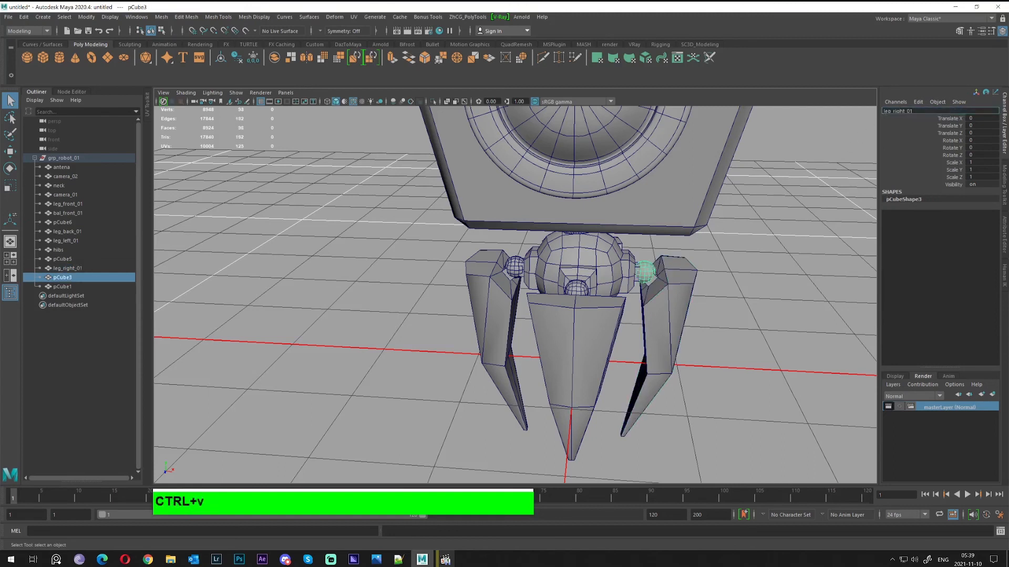
left_click_drag(891, 112, 868, 120)
type("ball")
key("Return")
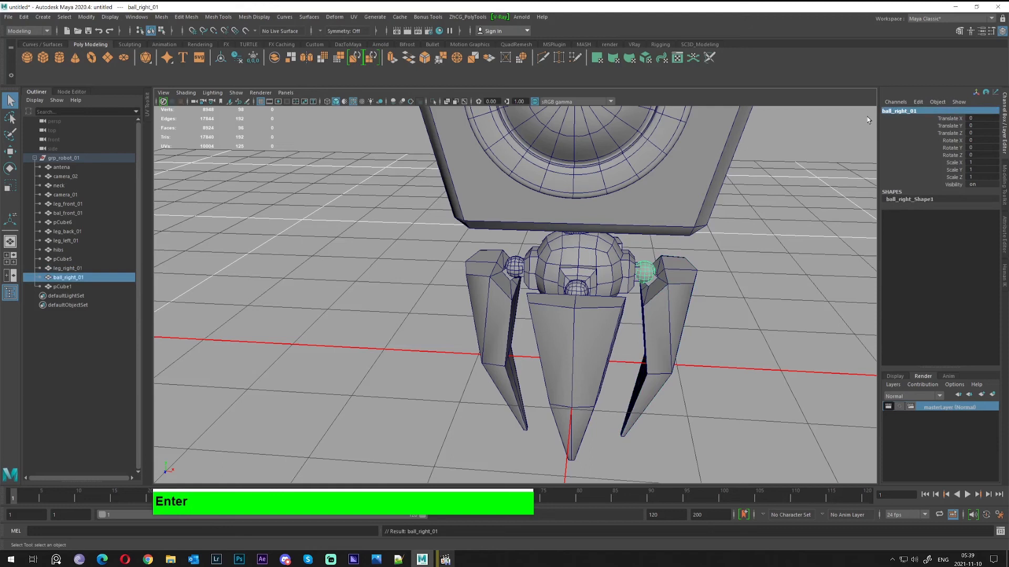
Correct the front ball joint's name from bal_front_01 to ball_front_01
left_click(572, 291)
left_click(906, 111)
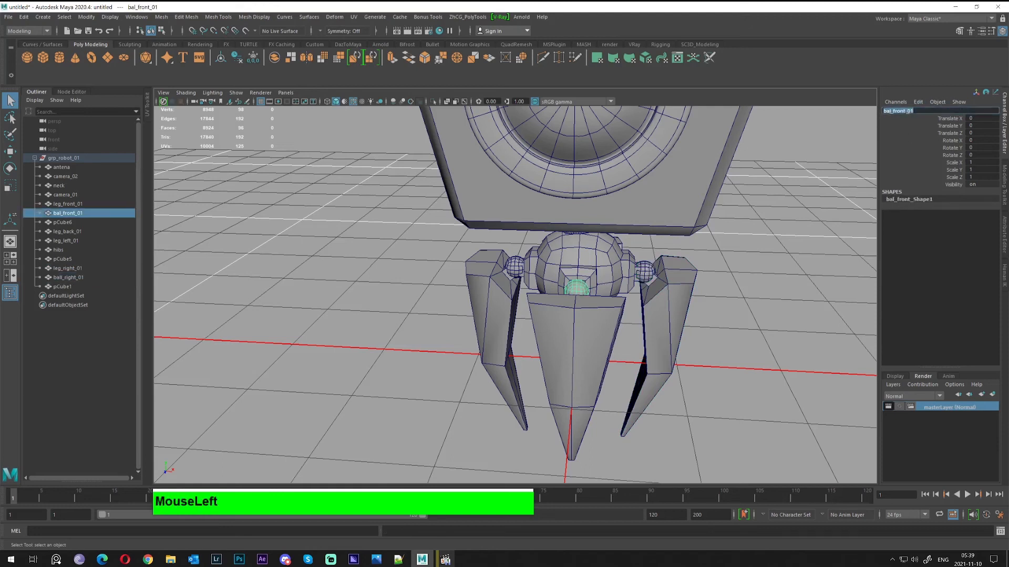
left_click(891, 111)
type("l")
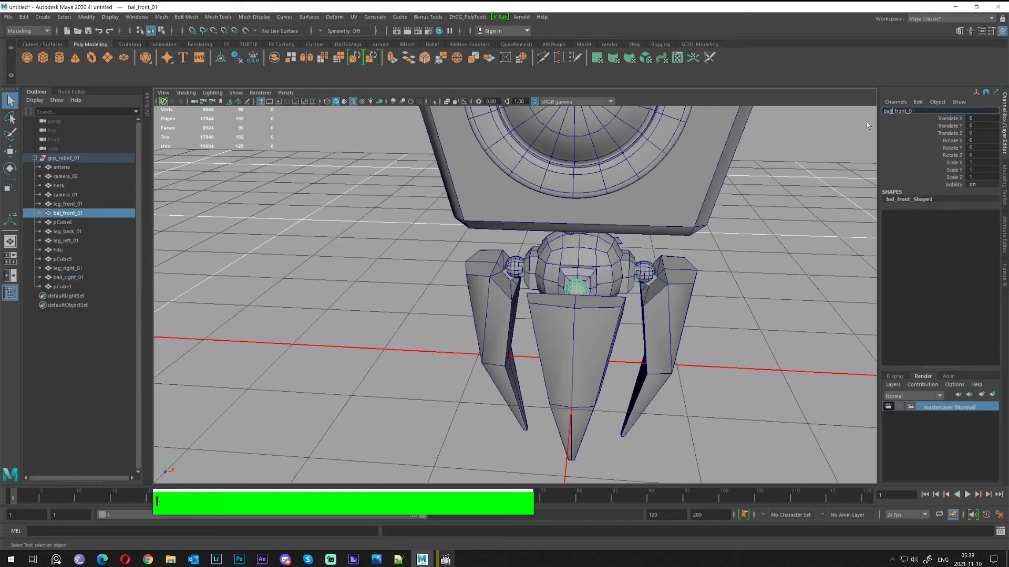
left_click(518, 265)
Rename the left ball joint pCube6 to ball_left_01, based on the name leg_left_01
left_click(494, 269)
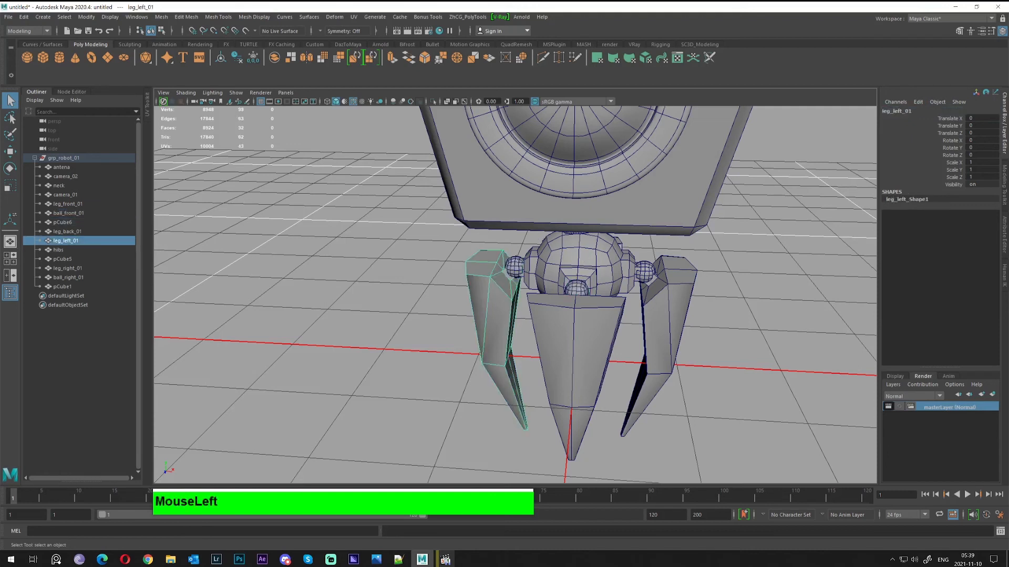
left_click(901, 113)
key("ctrl+c")
left_click(511, 267)
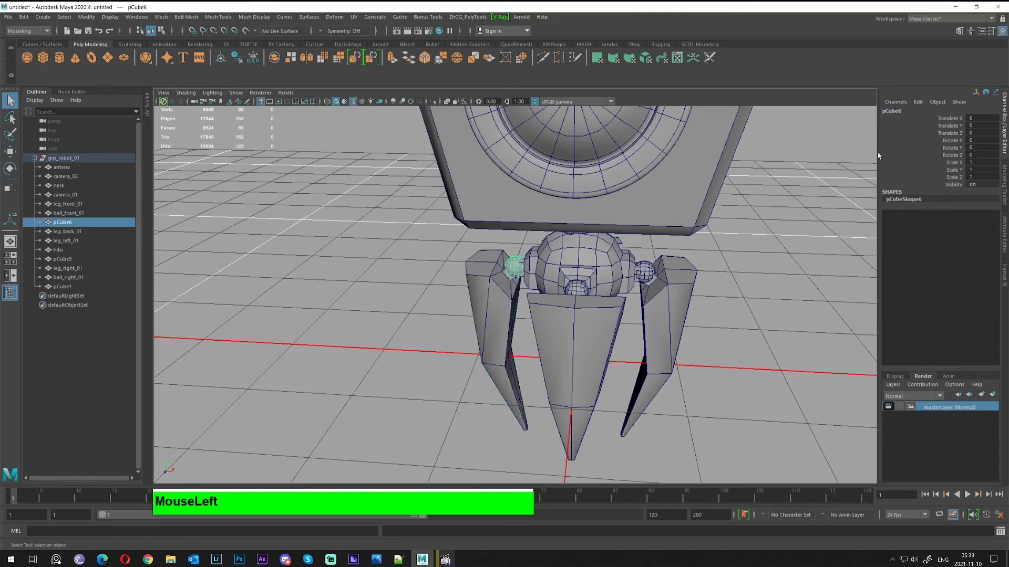
left_click(896, 112)
key("ctrl+v")
left_click(891, 111)
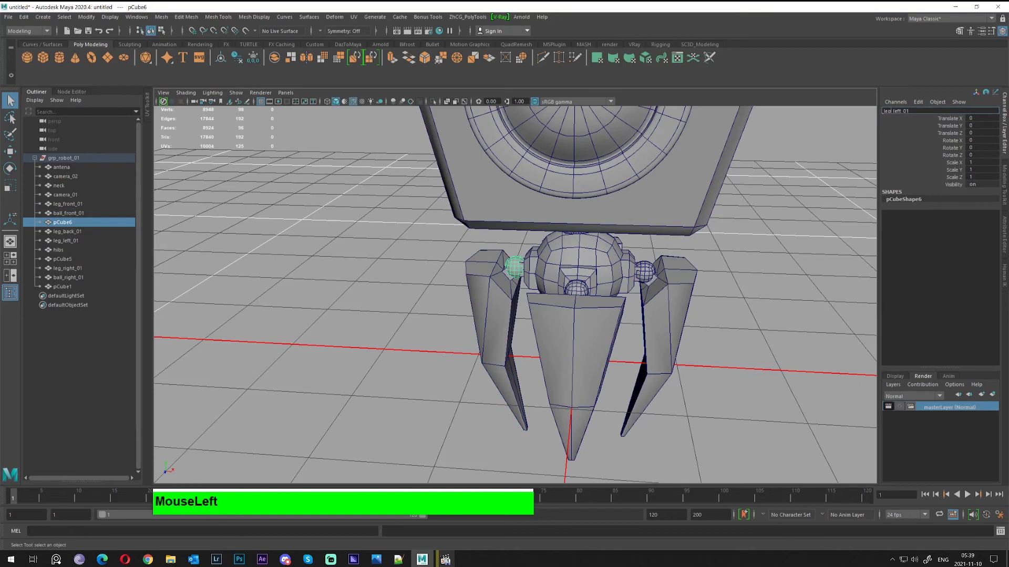
type("ball")
key("Return")
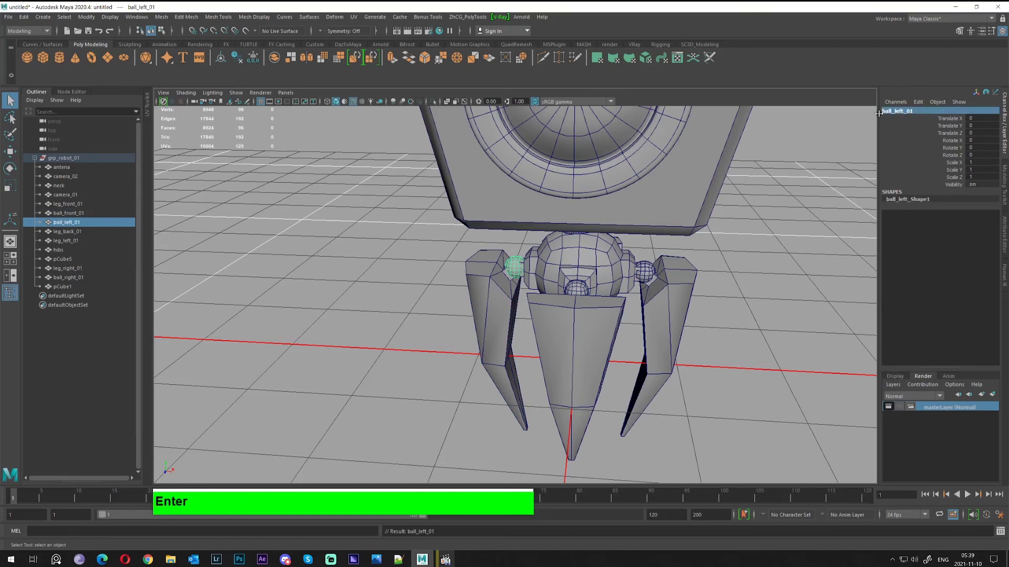
Rename the back ball joint to ball_back_01 from the back leg's name
left_click_drag(856, 206, 826, 336, "alt")
left_click(721, 377)
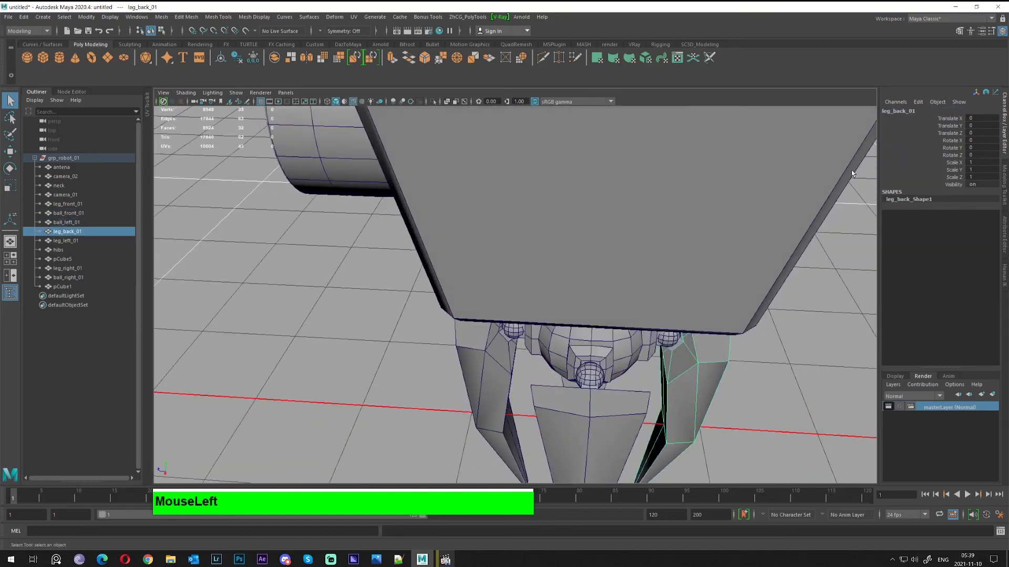
left_click(903, 111)
key("ctrl+c")
left_click_drag(708, 345, 686, 359, "alt")
left_click(677, 298)
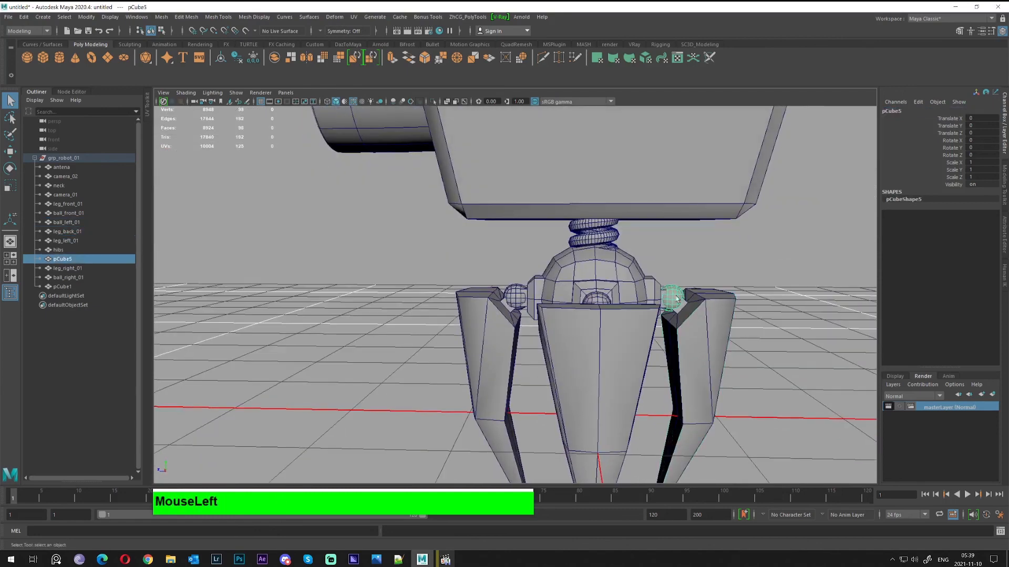
left_click(904, 111)
key("ctrl+v")
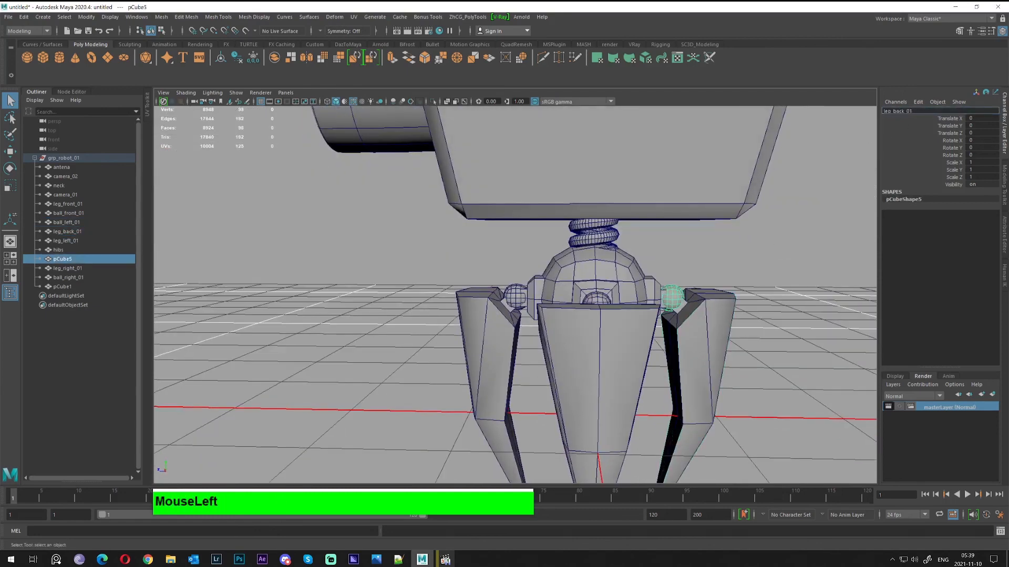
type("ball")
key("Return")
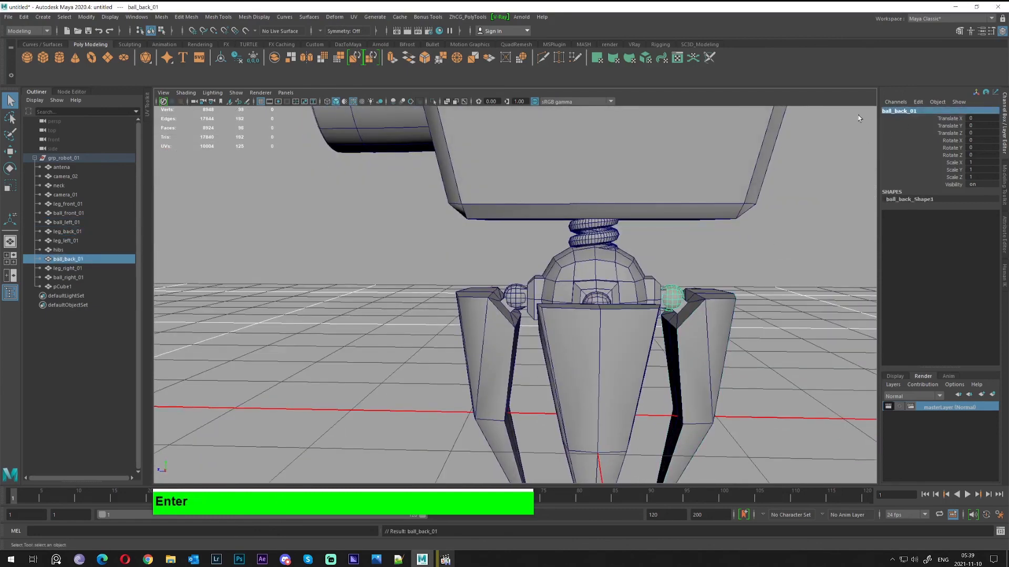
scroll(686, 194, "down", 3)
Rename the box head pCube1 to head
left_click_drag(272, 180, 487, 249, "alt")
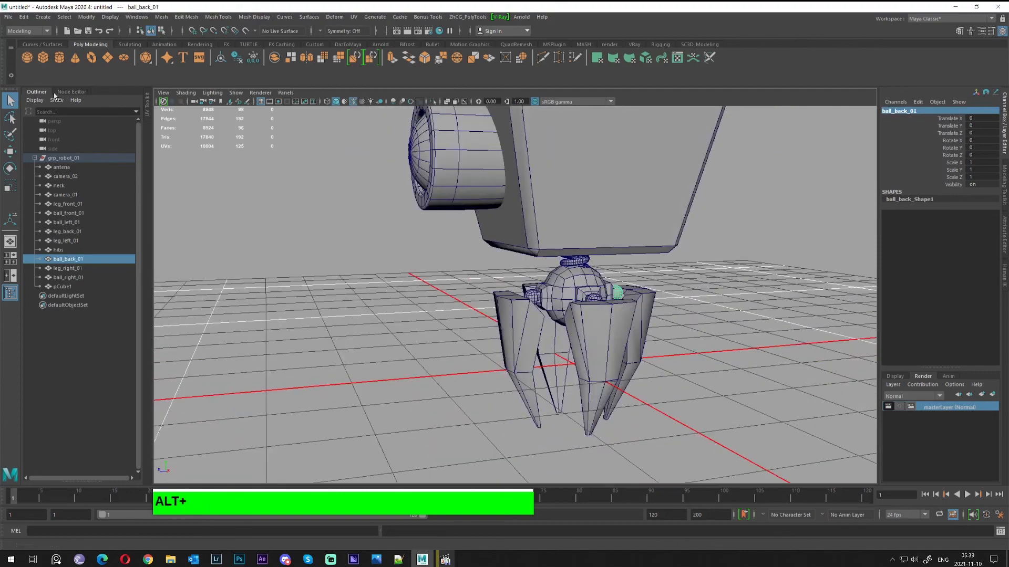
left_click_drag(439, 344, 121, 274, "alt")
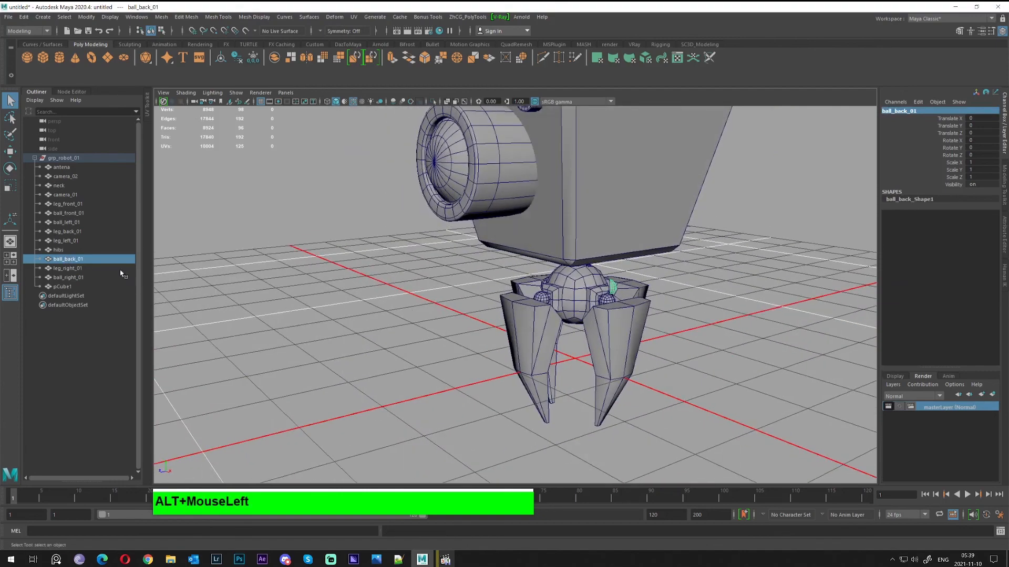
left_click(63, 286)
scroll(442, 313, "down", 2)
right_click_drag(522, 288, 586, 271, "alt")
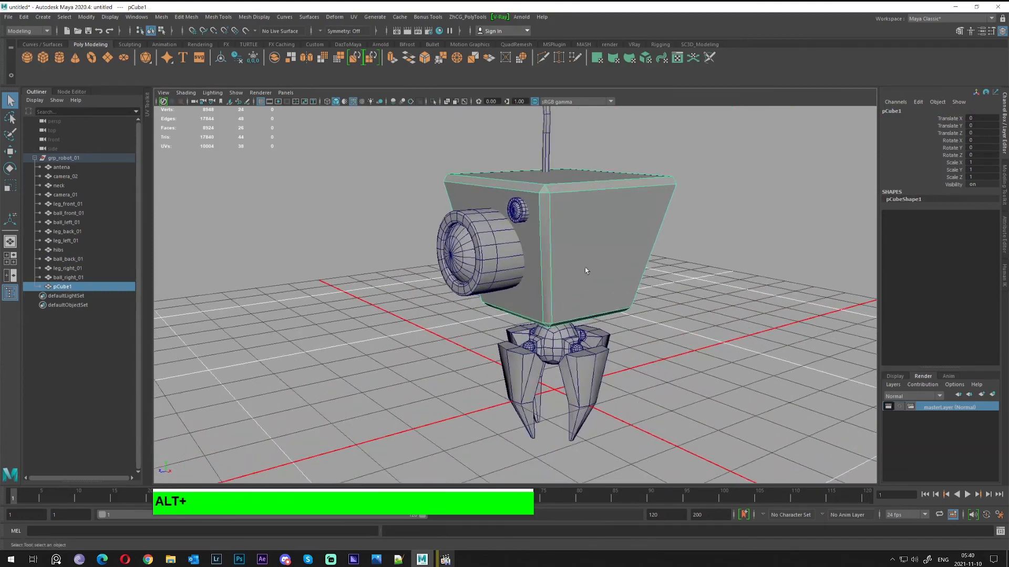
left_click(891, 110)
type("head")
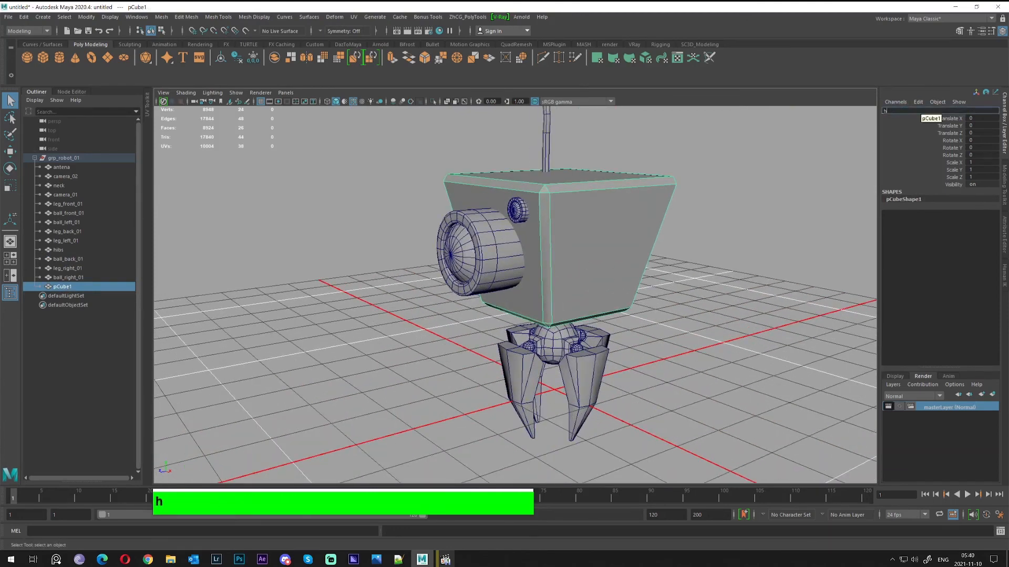
key("Return")
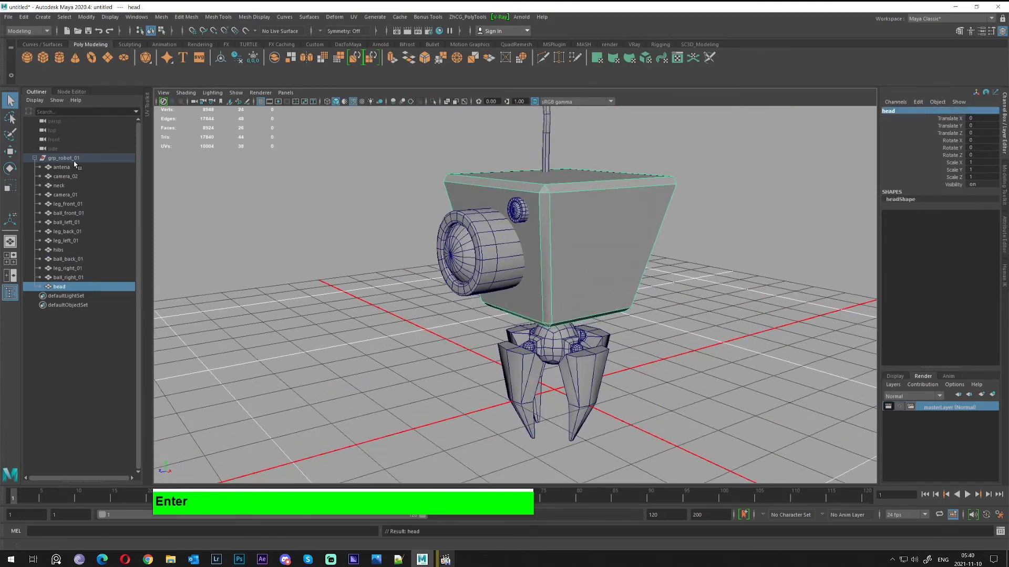
Correct the misspelled hip part's name from hibs to hips
left_click(64, 158)
left_click(36, 158)
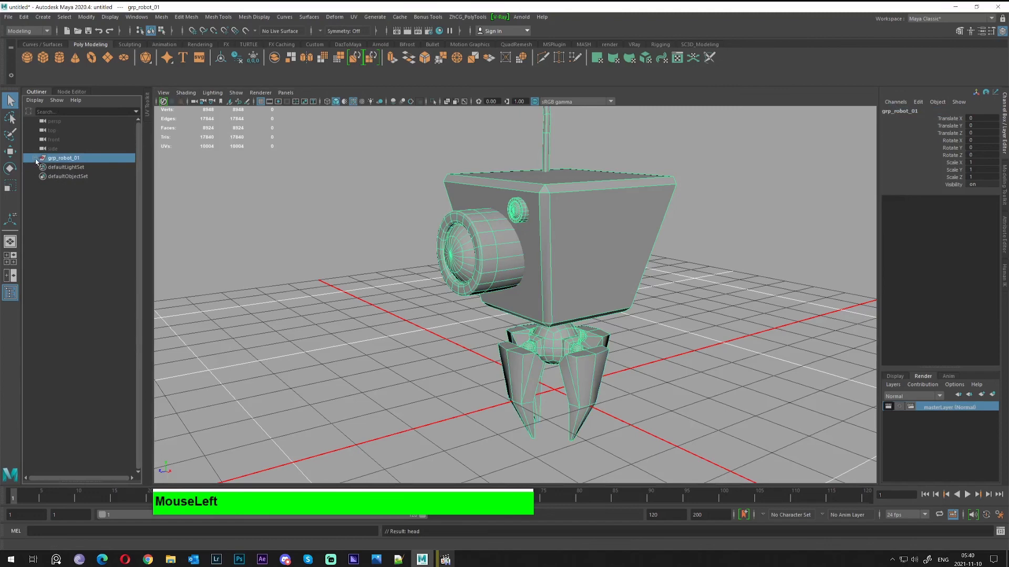
left_click(37, 159)
left_click(67, 289, "shift")
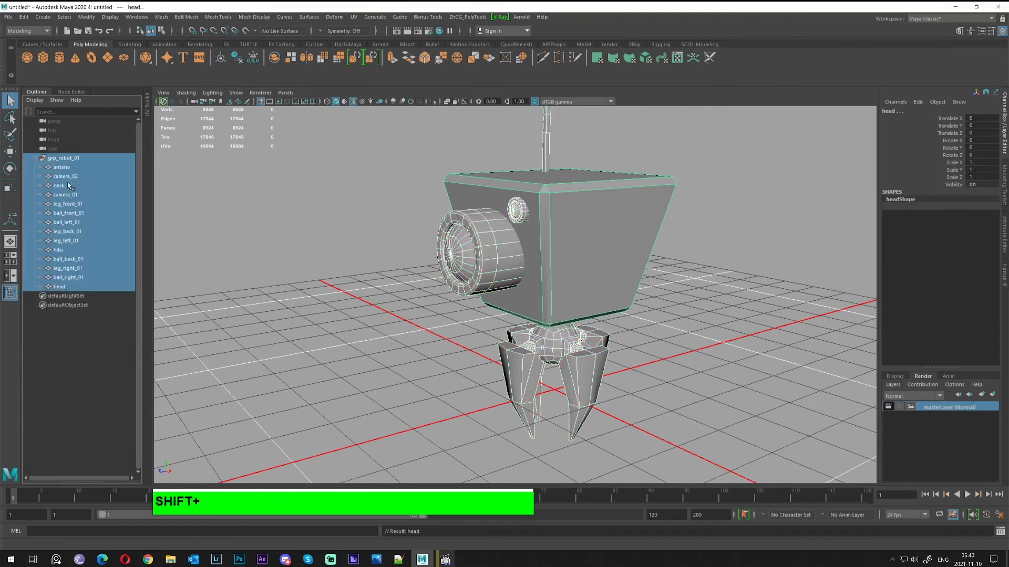
left_click(63, 250)
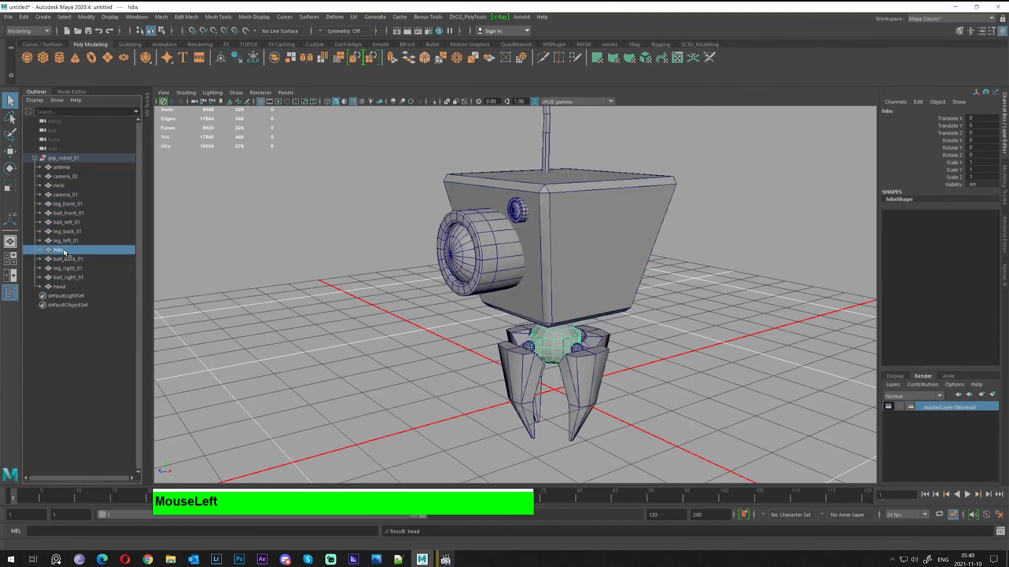
left_click(900, 111)
type("hips")
key("Return")
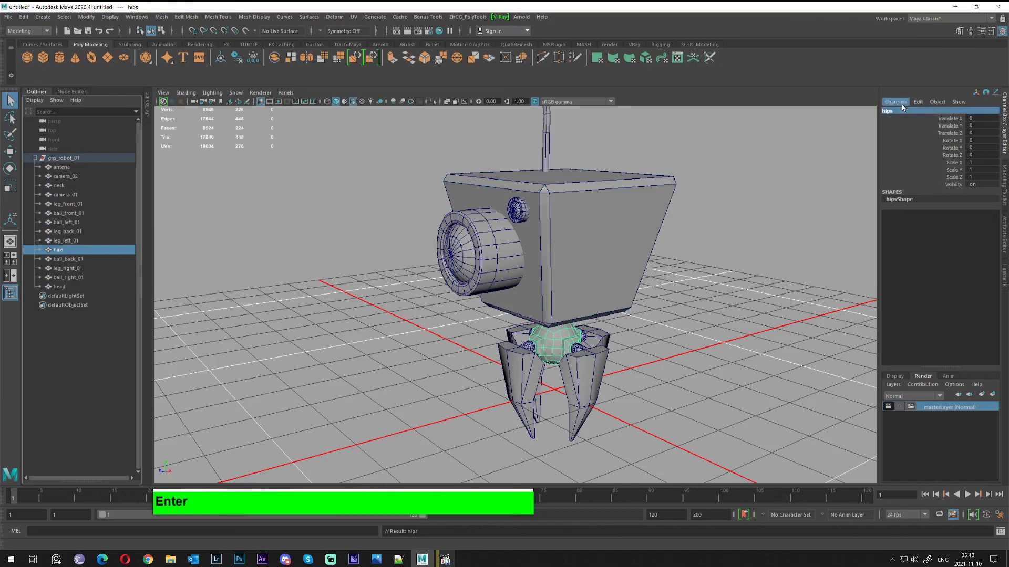
Freeze transformations on all parts from antena through head in grp_robot_01
left_click(70, 168)
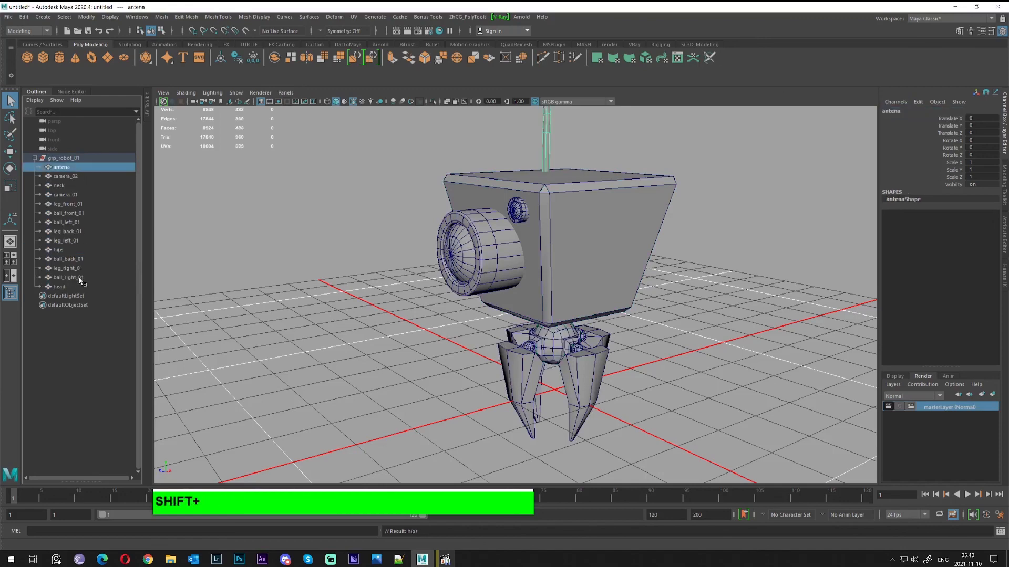
left_click(79, 285, "shift")
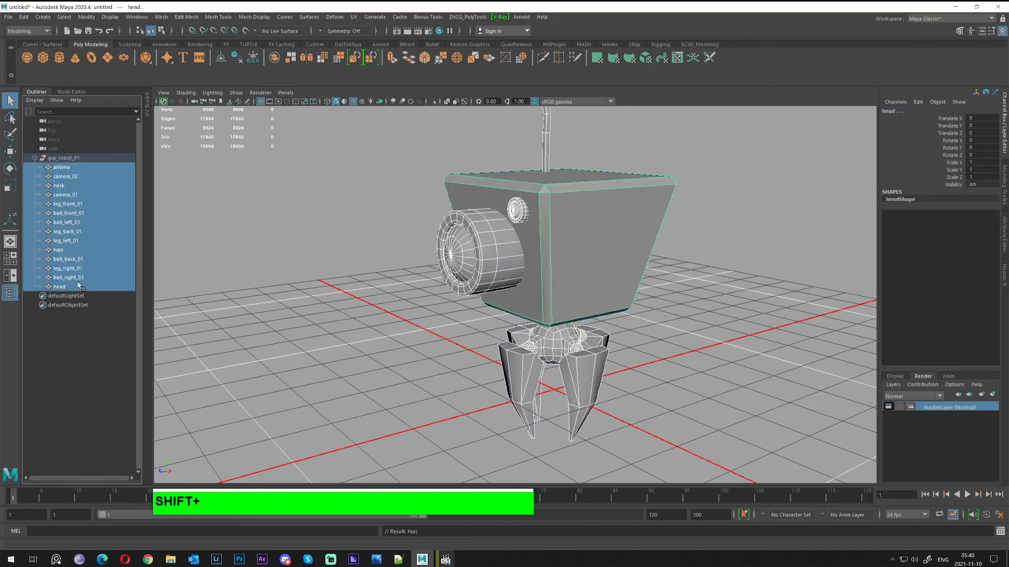
left_click(253, 57)
left_click(67, 159)
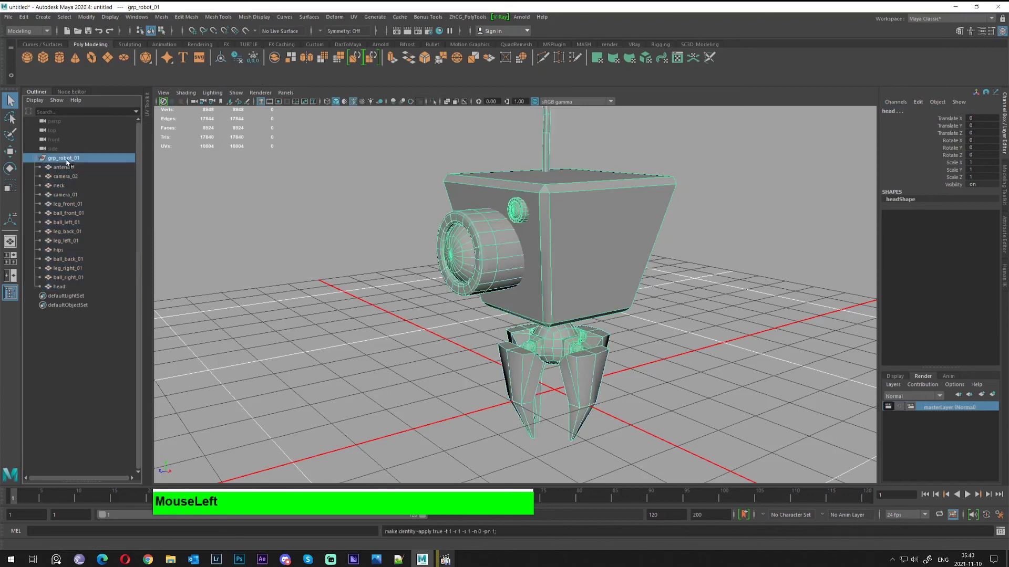
left_click(36, 158)
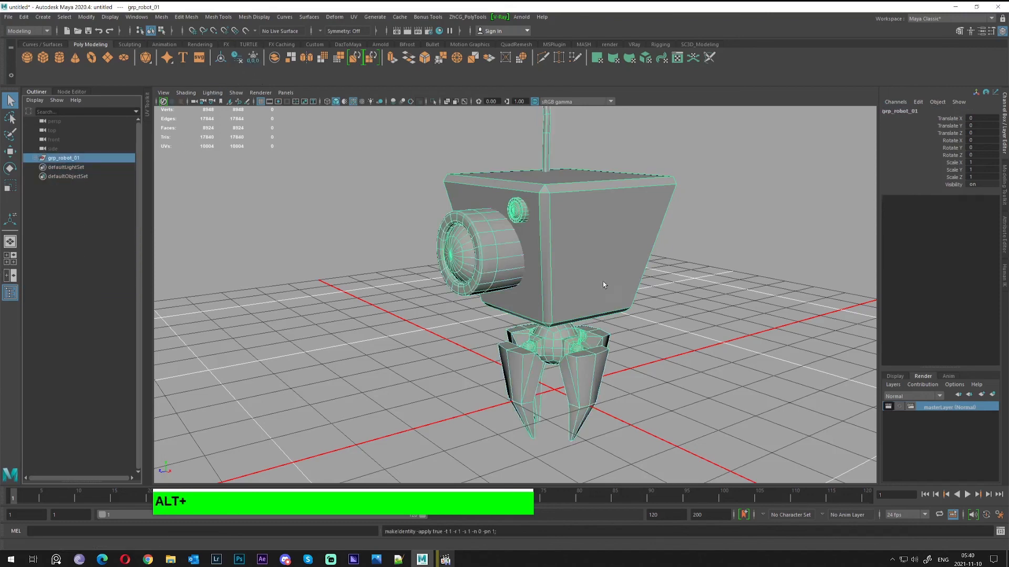
left_click_drag(604, 284, 669, 281, "alt")
right_click_drag(670, 281, 633, 276, "alt")
left_click_drag(632, 276, 656, 263, "alt")
right_click_drag(656, 263, 664, 281, "alt")
middle_click_drag(664, 282, 638, 336, "alt")
left_click_drag(638, 336, 616, 311, "alt")
middle_click_drag(616, 311, 606, 301, "alt")
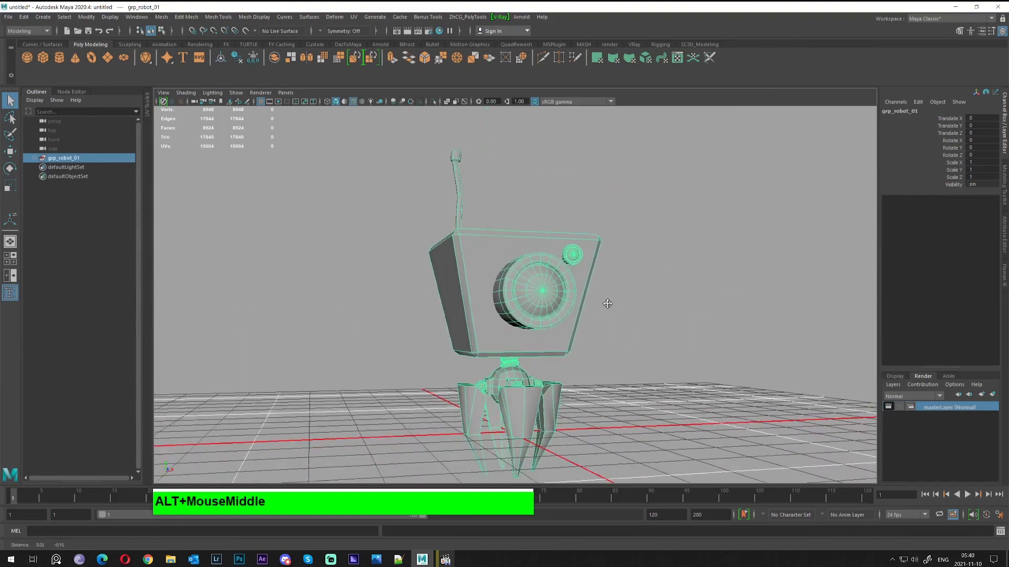
left_click_drag(606, 302, 609, 292, "alt")
middle_click_drag(609, 294, 593, 308, "alt")
left_click_drag(594, 308, 597, 307, "alt")
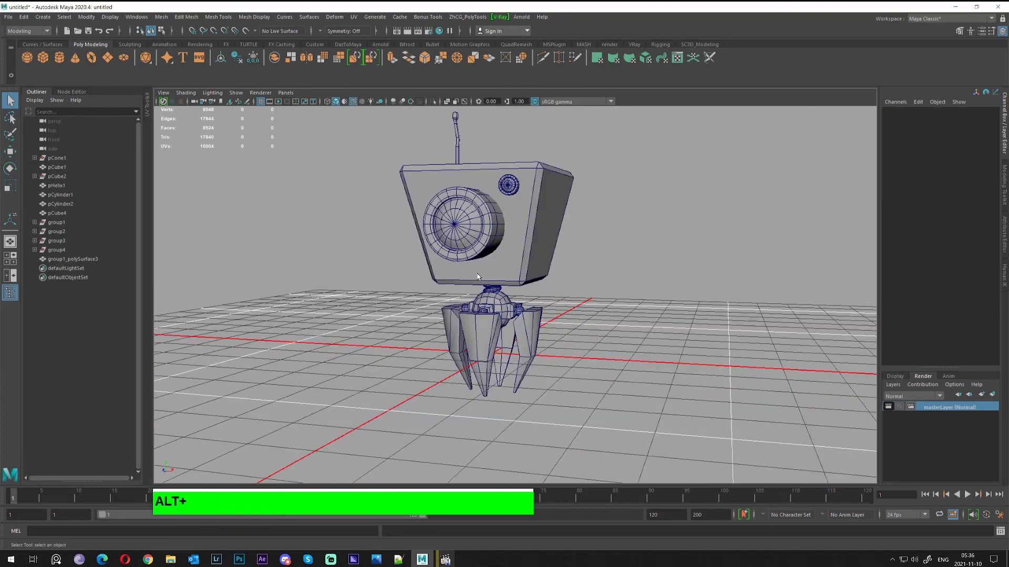
left_click(446, 560)
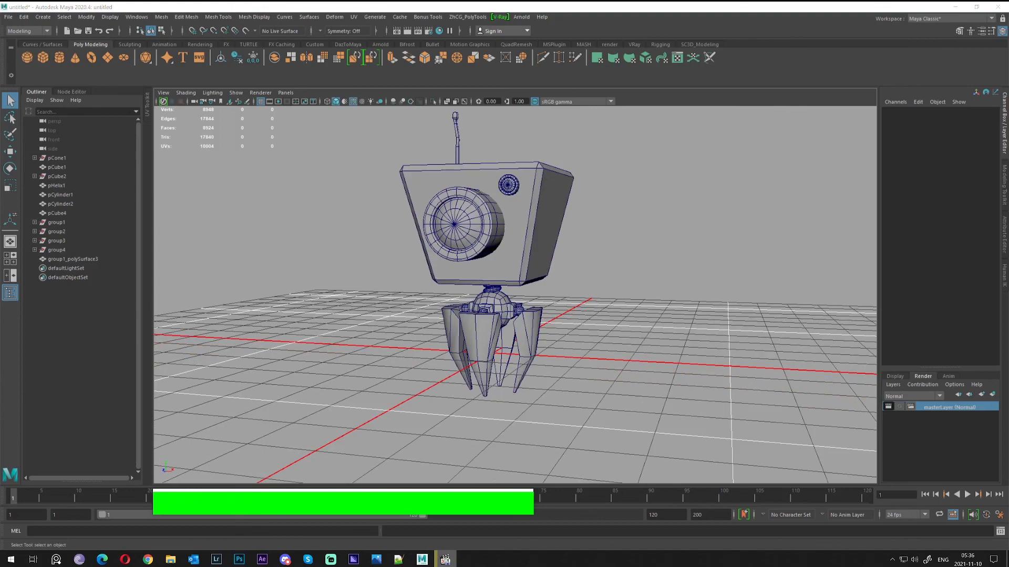
left_click_drag(575, 283, 567, 286, "alt")
middle_click_drag(567, 286, 568, 288, "alt")
left_click_drag(567, 289, 561, 338, "alt")
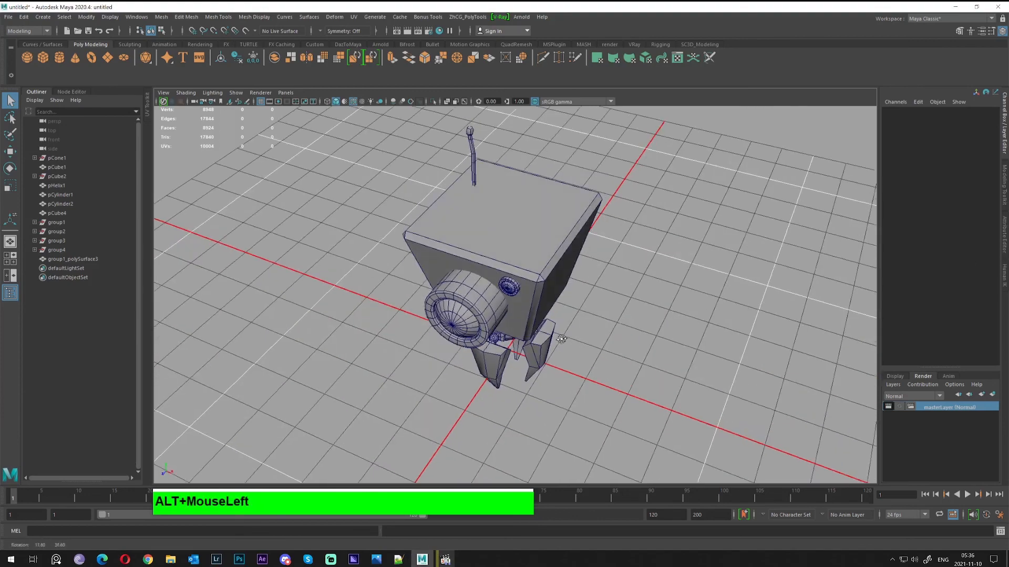
middle_click_drag(551, 336, 558, 348, "alt")
left_click_drag(558, 348, 559, 301, "alt")
middle_click_drag(597, 329, 596, 320, "alt")
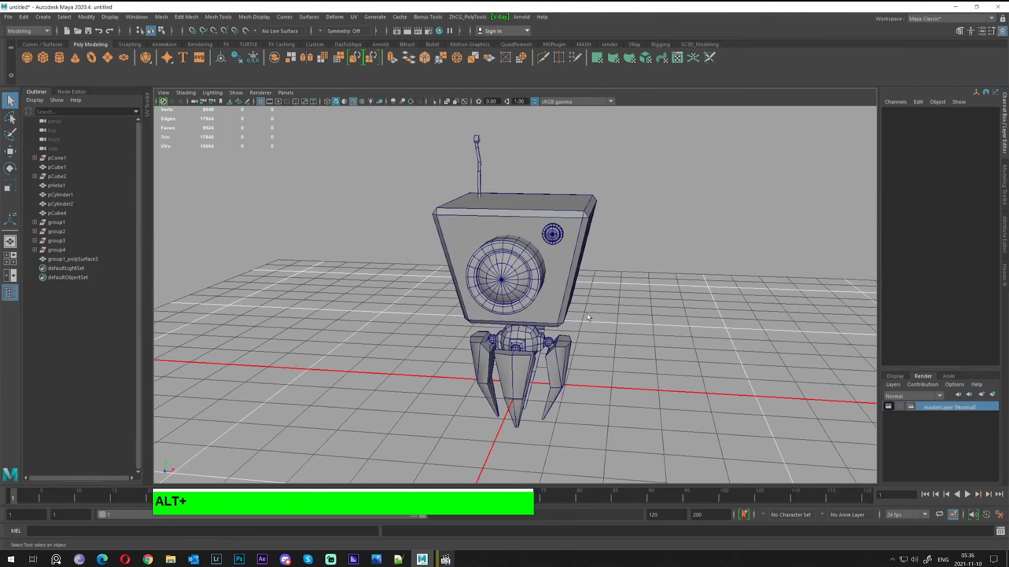
mouse_move(597, 322)
left_mouse_down("alt")
mouse_move(625, 316)
mouse_move(589, 304)
mouse_move(581, 312)
left_mouse_up("alt")
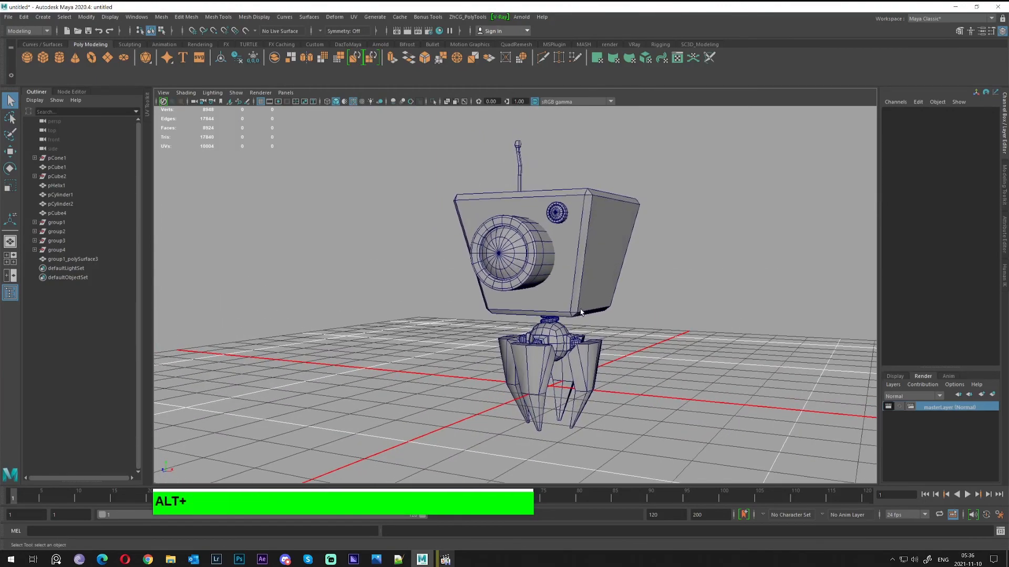